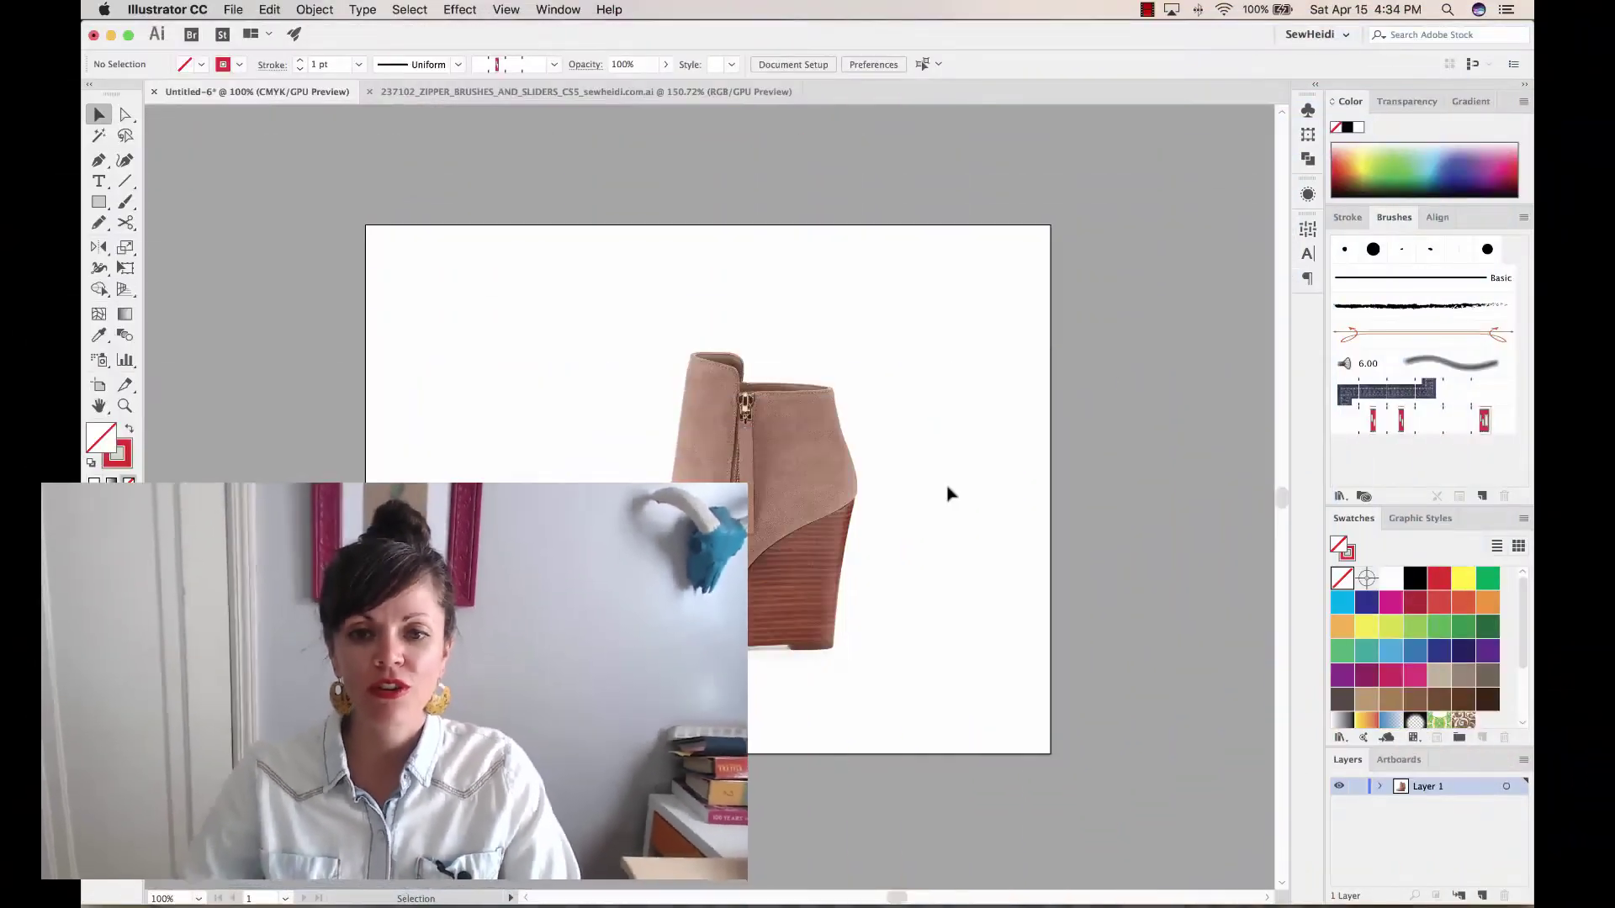
Zoom in to about 168% so the boot photo fills the view
key("z")
left_click_drag(477, 285, 993, 757)
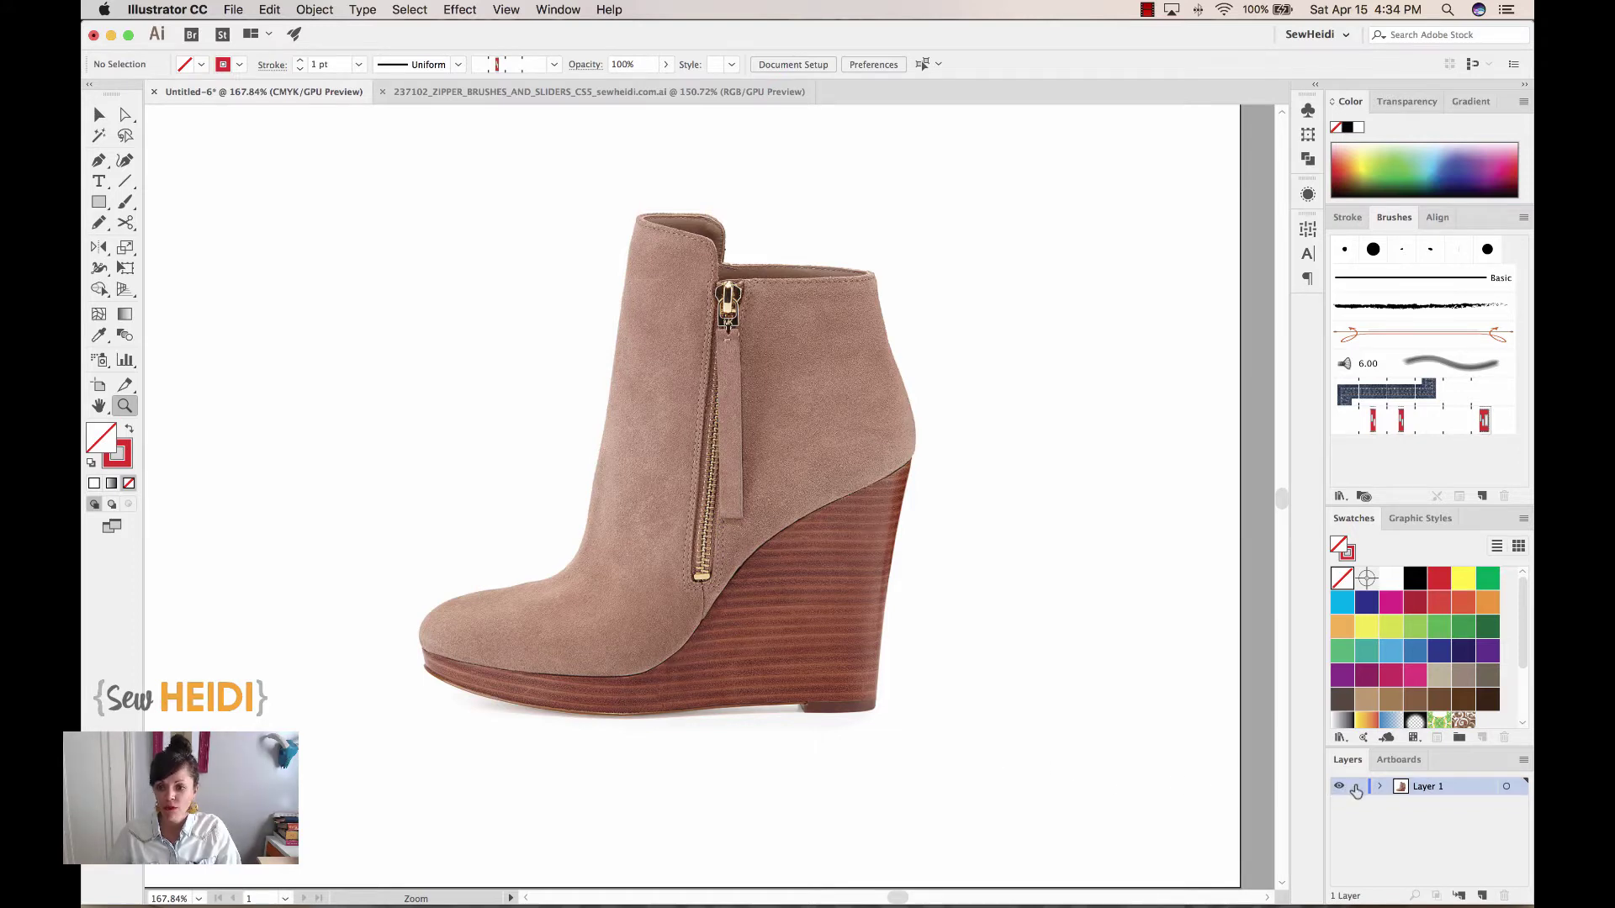
Add a new Layer 2 above the boot photo's layer, ready for tracing
left_click(1483, 896)
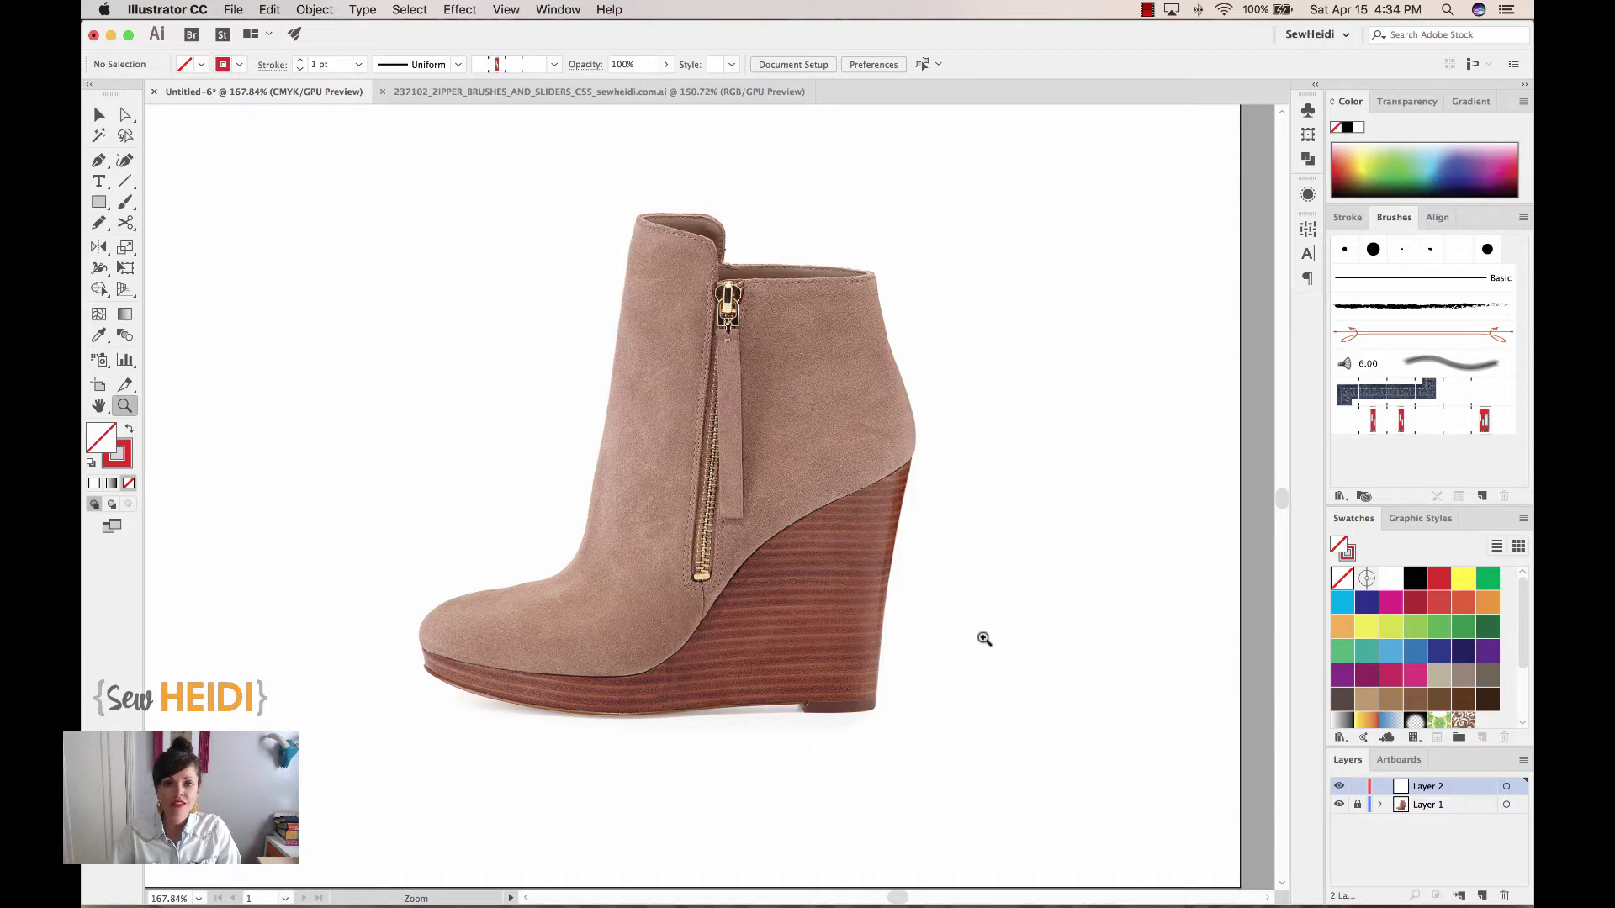
key("p")
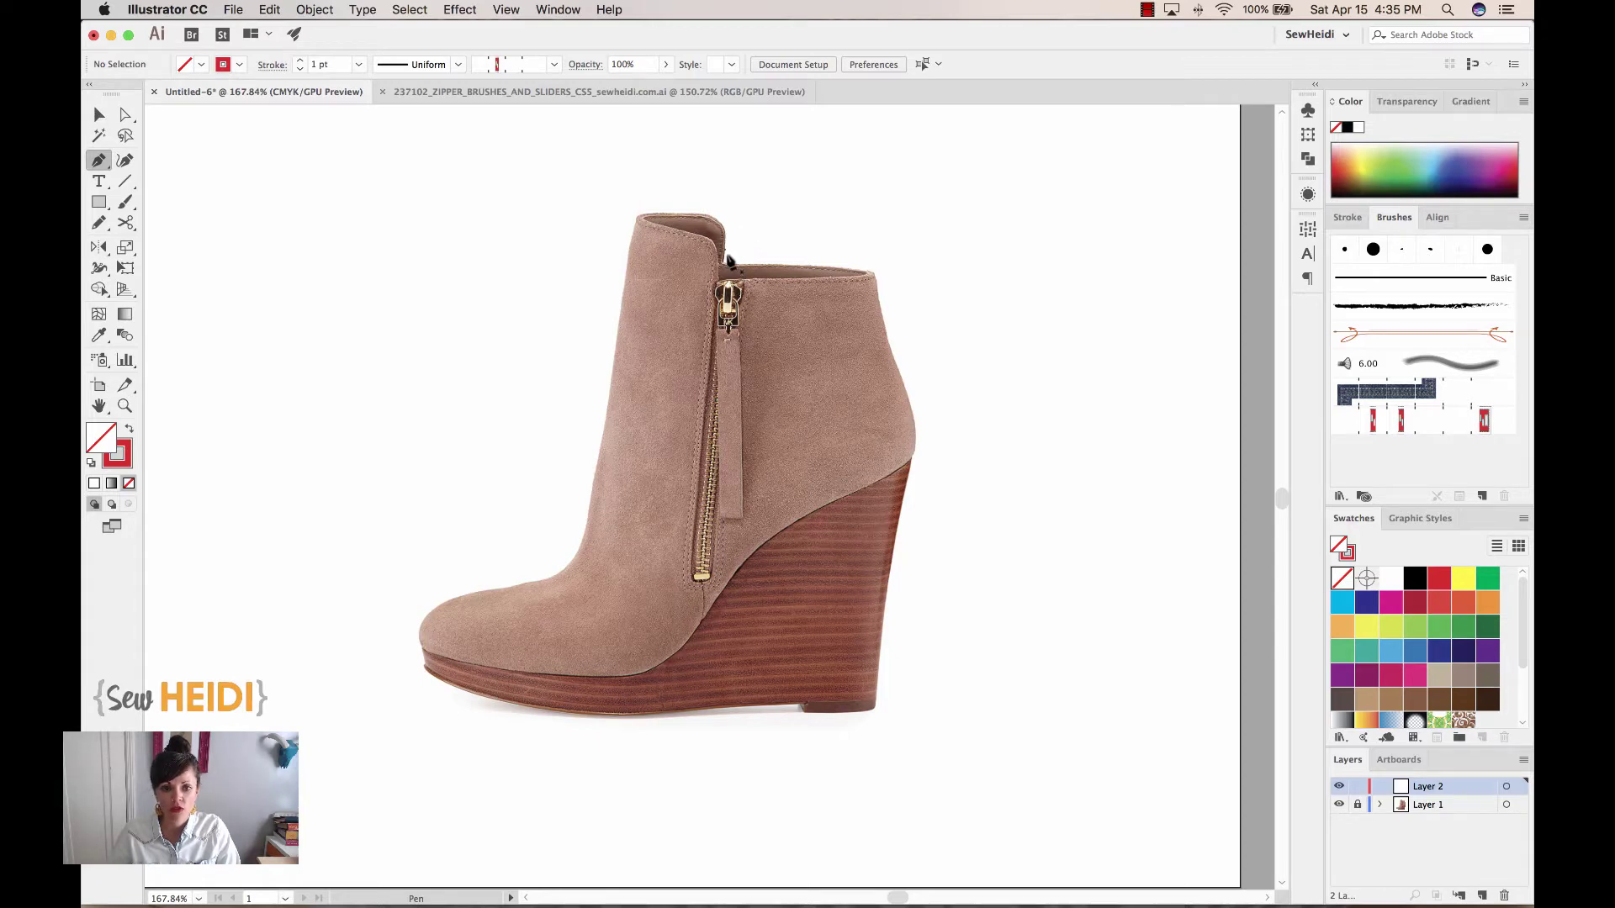
Trace the boot outline from the shaft top down the front, around the toe and along the sole
left_click_drag(725, 266, 632, 217)
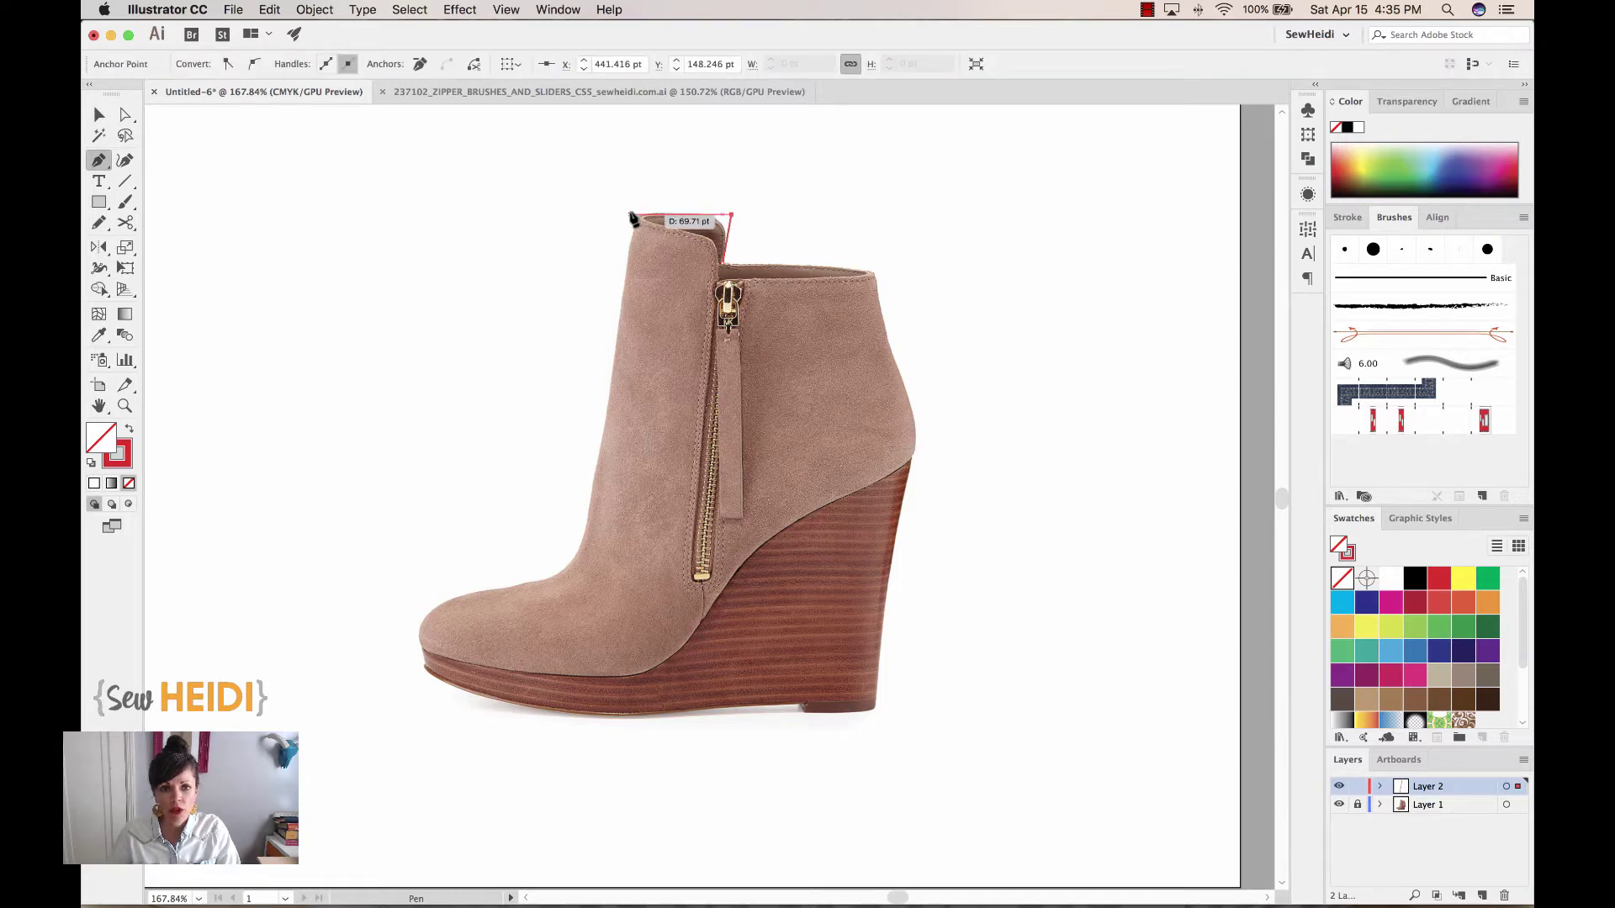
left_click(630, 210)
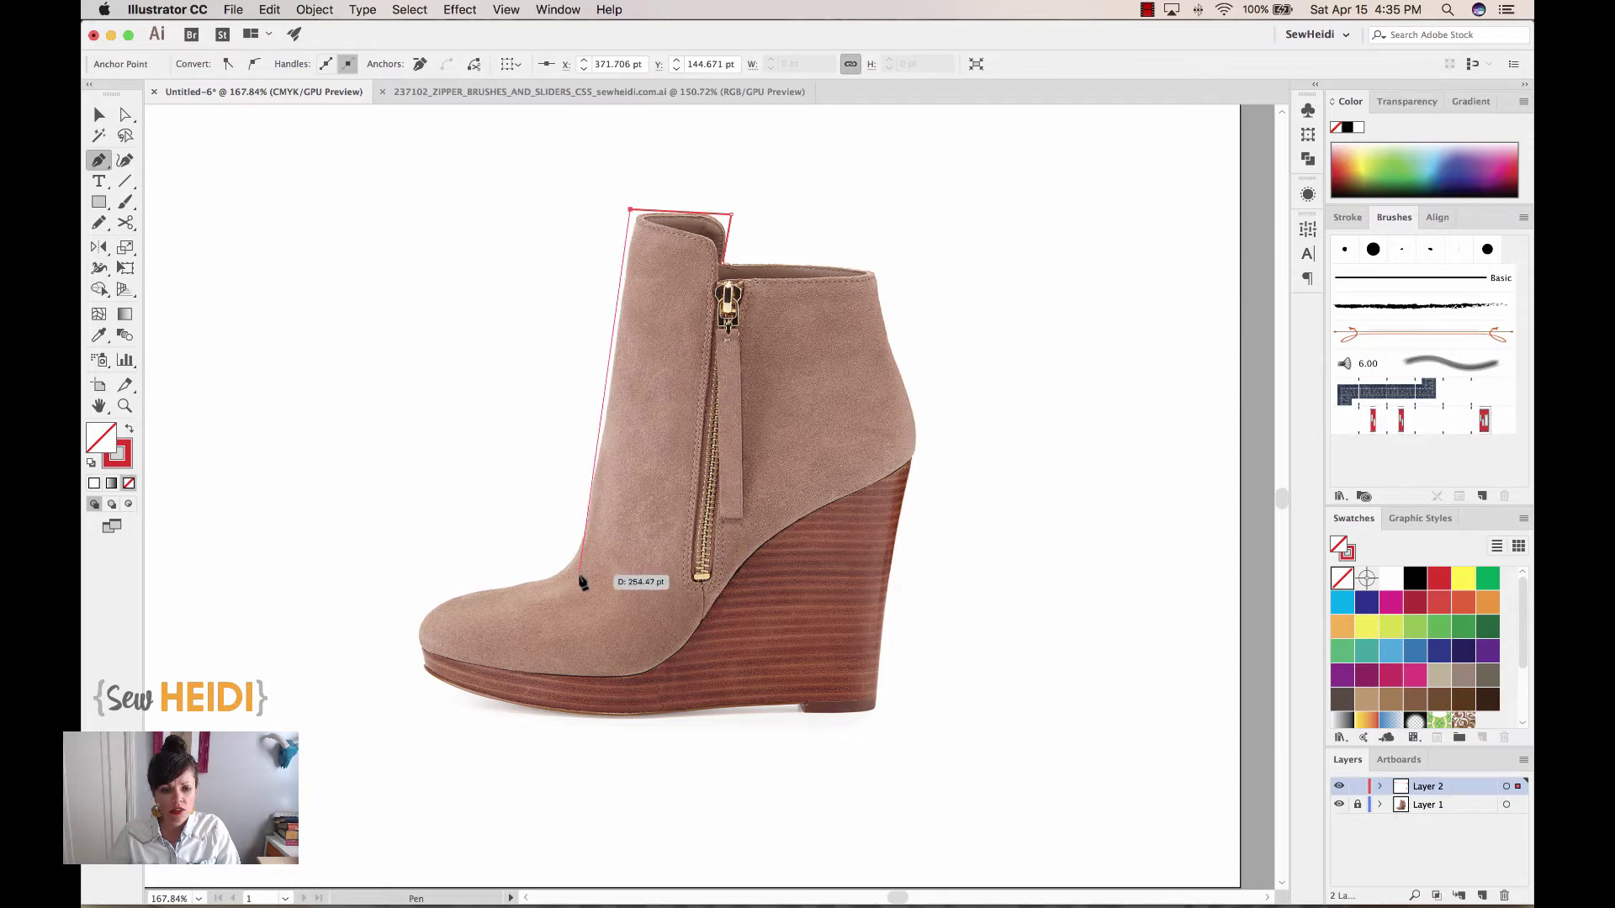
left_click(580, 579)
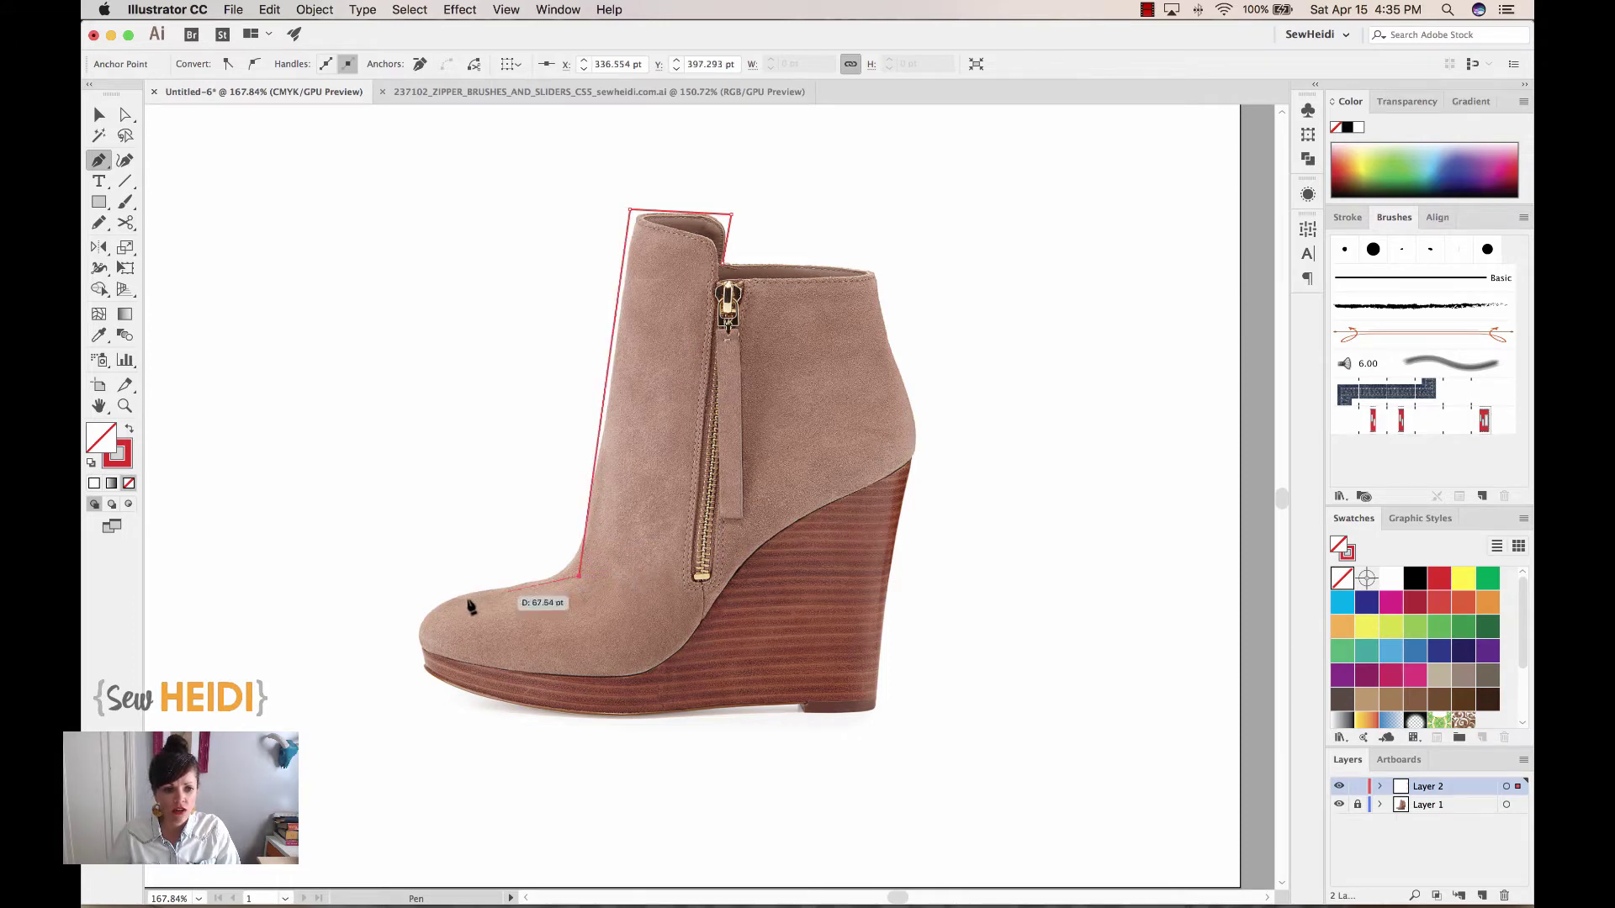
left_click(384, 609)
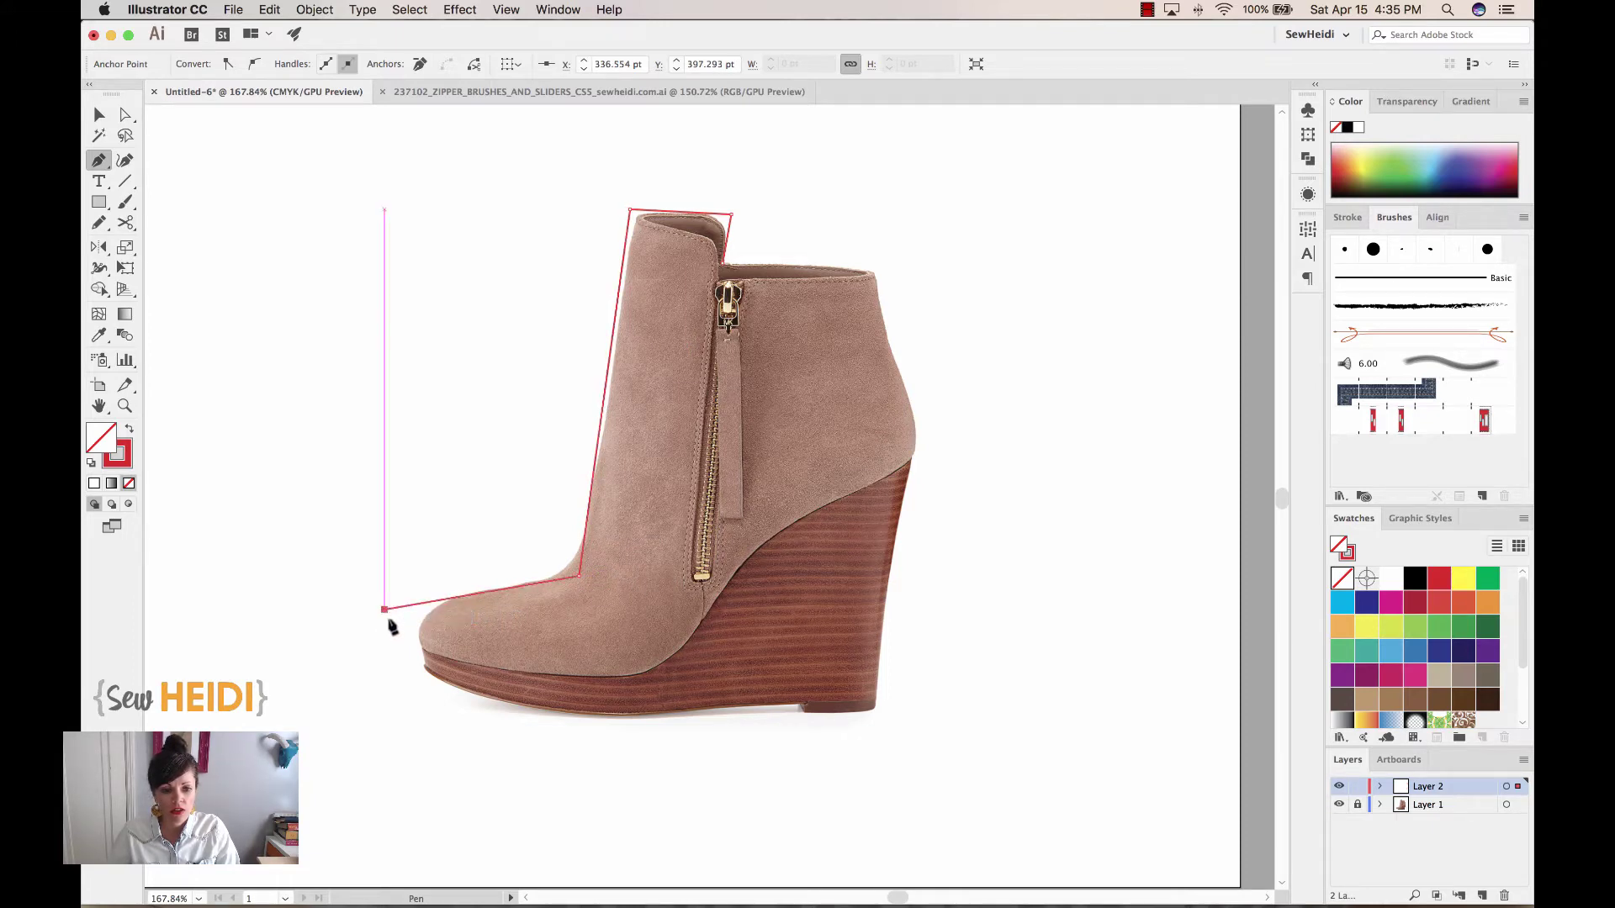
left_click(430, 671)
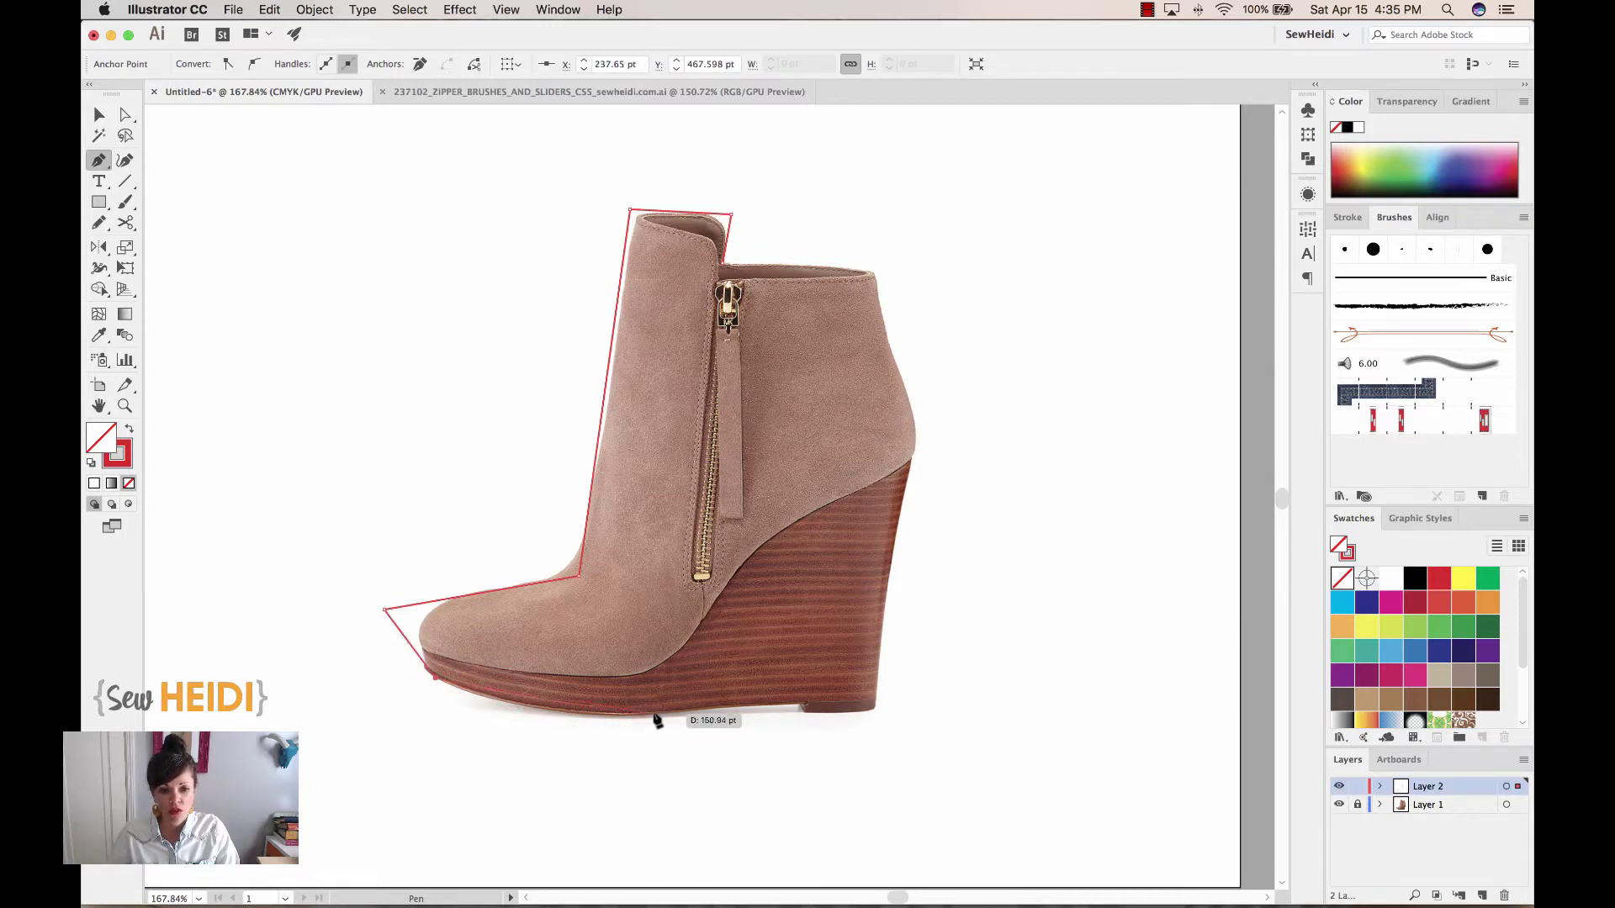
left_click_drag(658, 713, 794, 707)
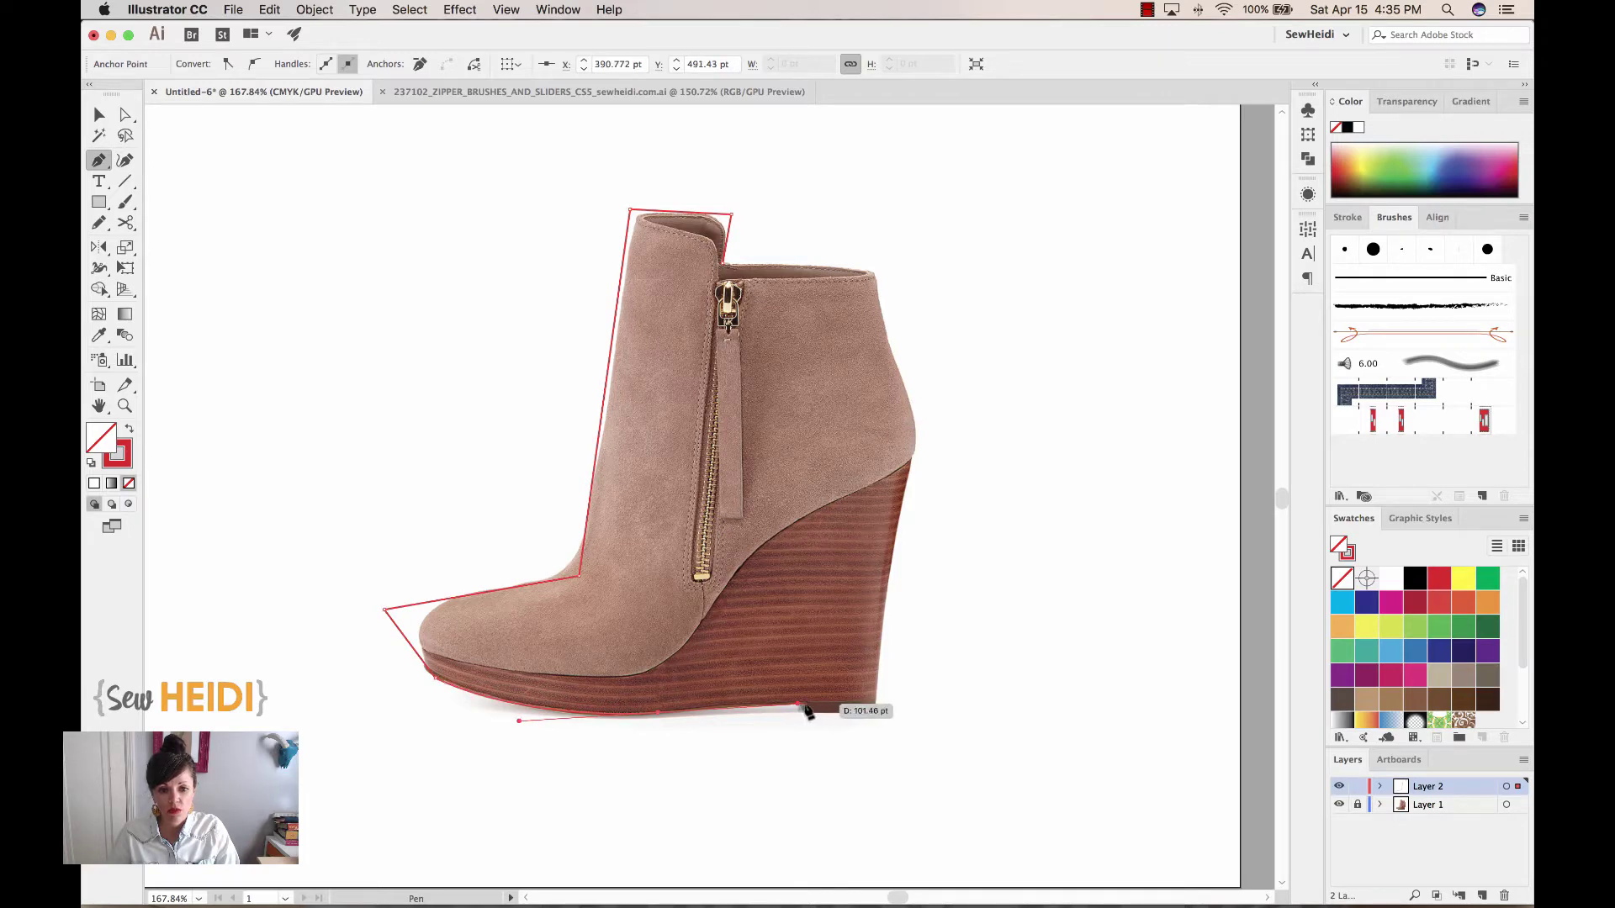
left_click(803, 705)
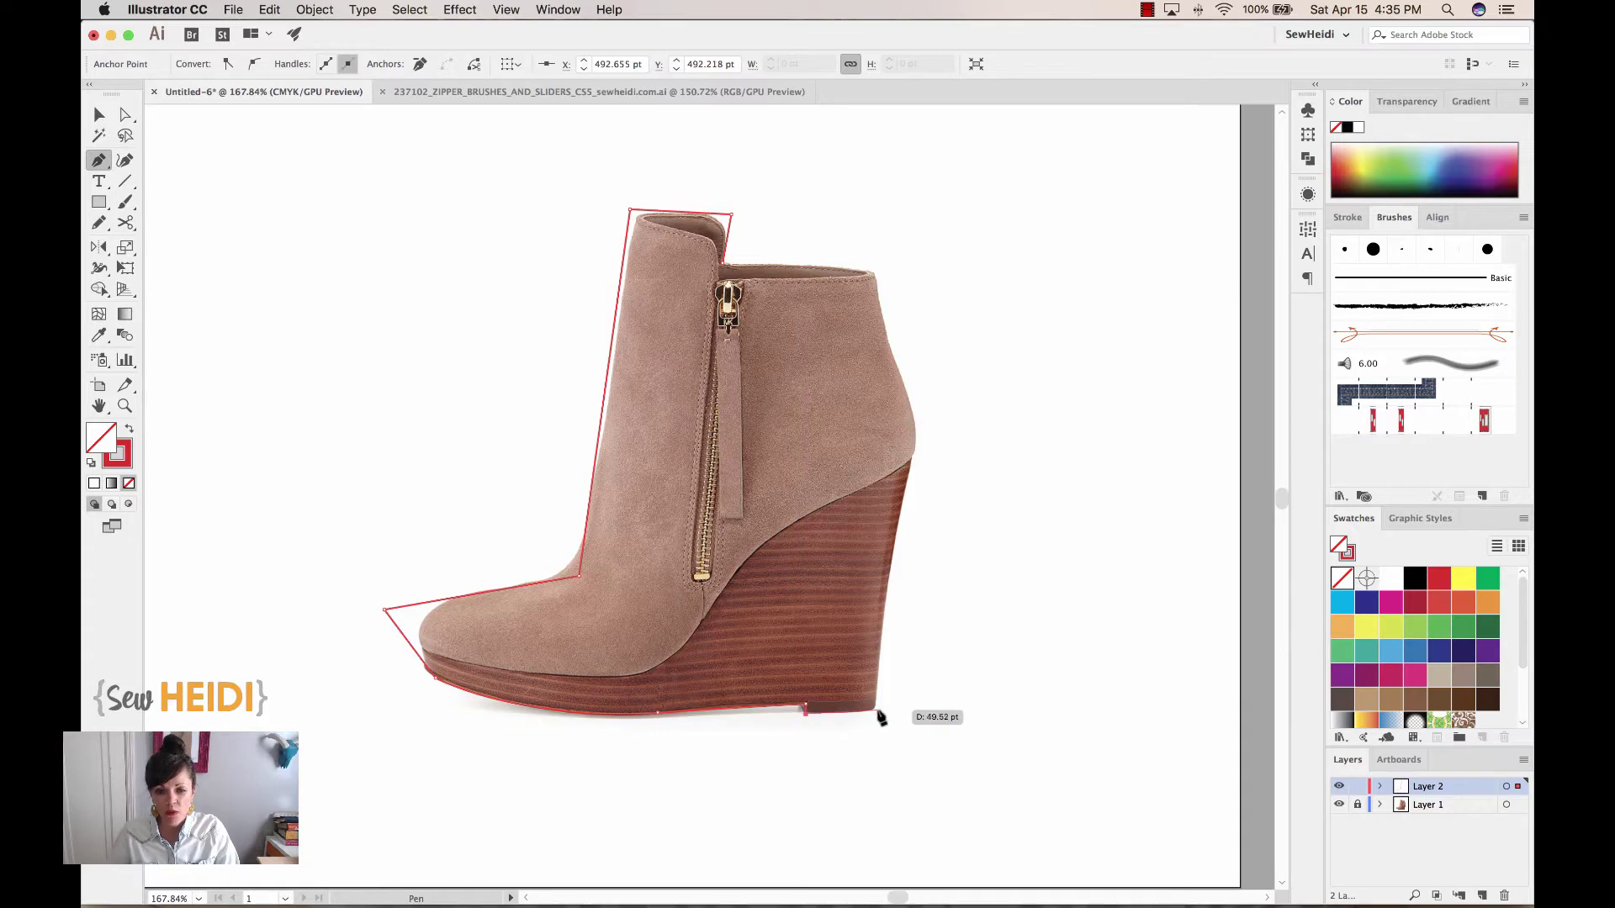
left_click(877, 713)
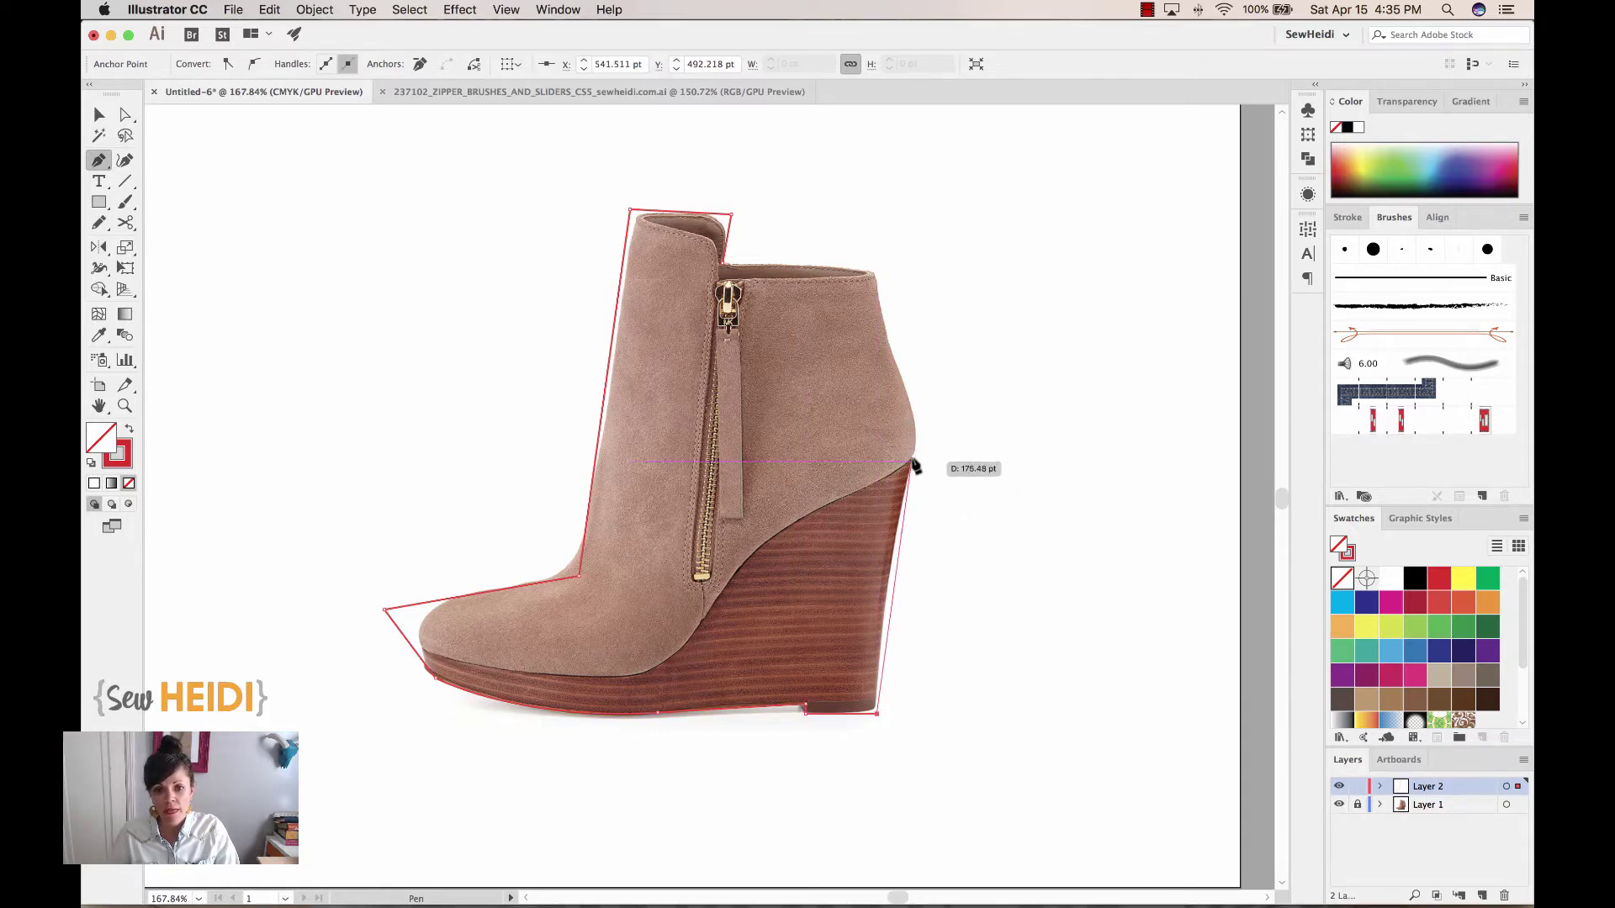
Continue the outline up the heel wedge and the boot's back, closing it at the starting point
left_click(913, 459)
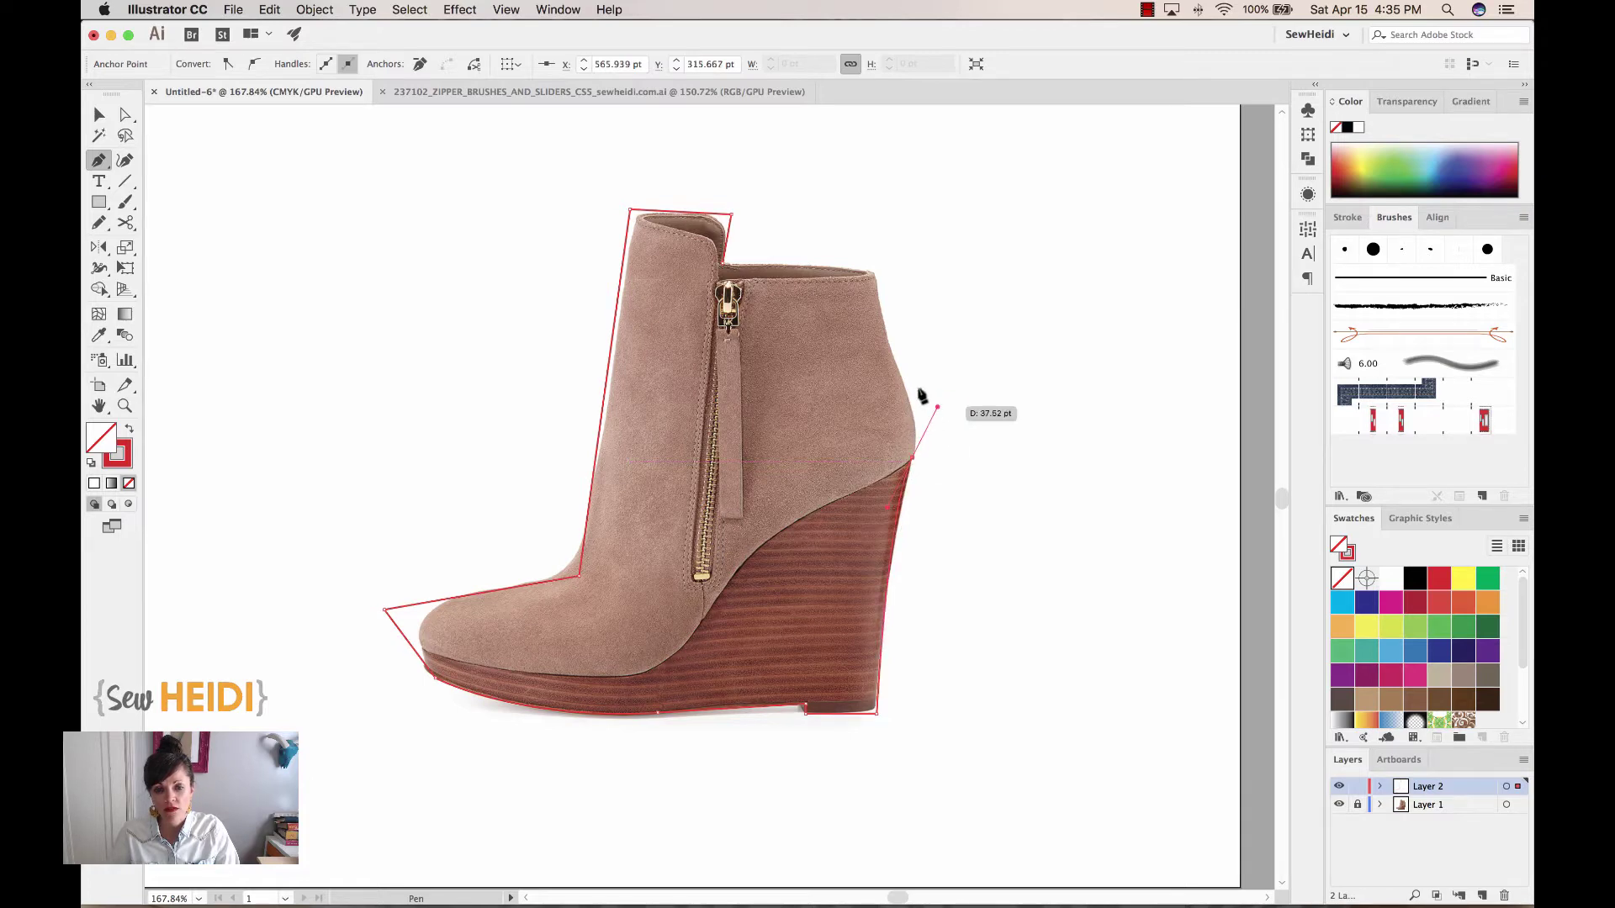
left_click(912, 459)
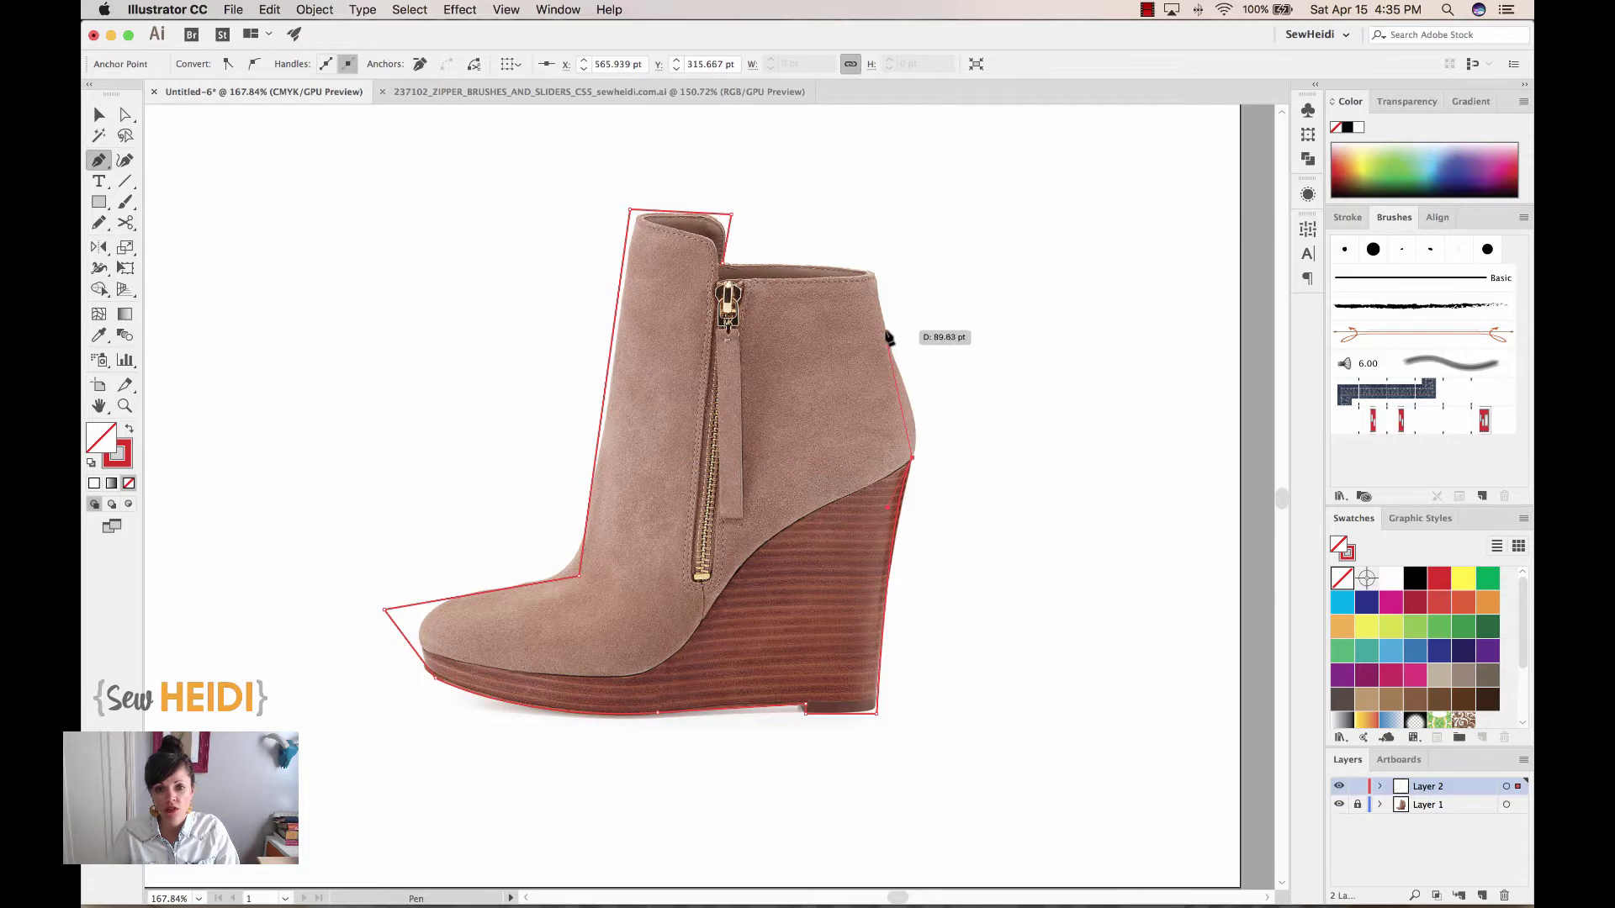
left_click_drag(886, 333, 847, 268)
key("cmd+z")
left_click_drag(894, 360, 860, 291)
left_click(870, 309)
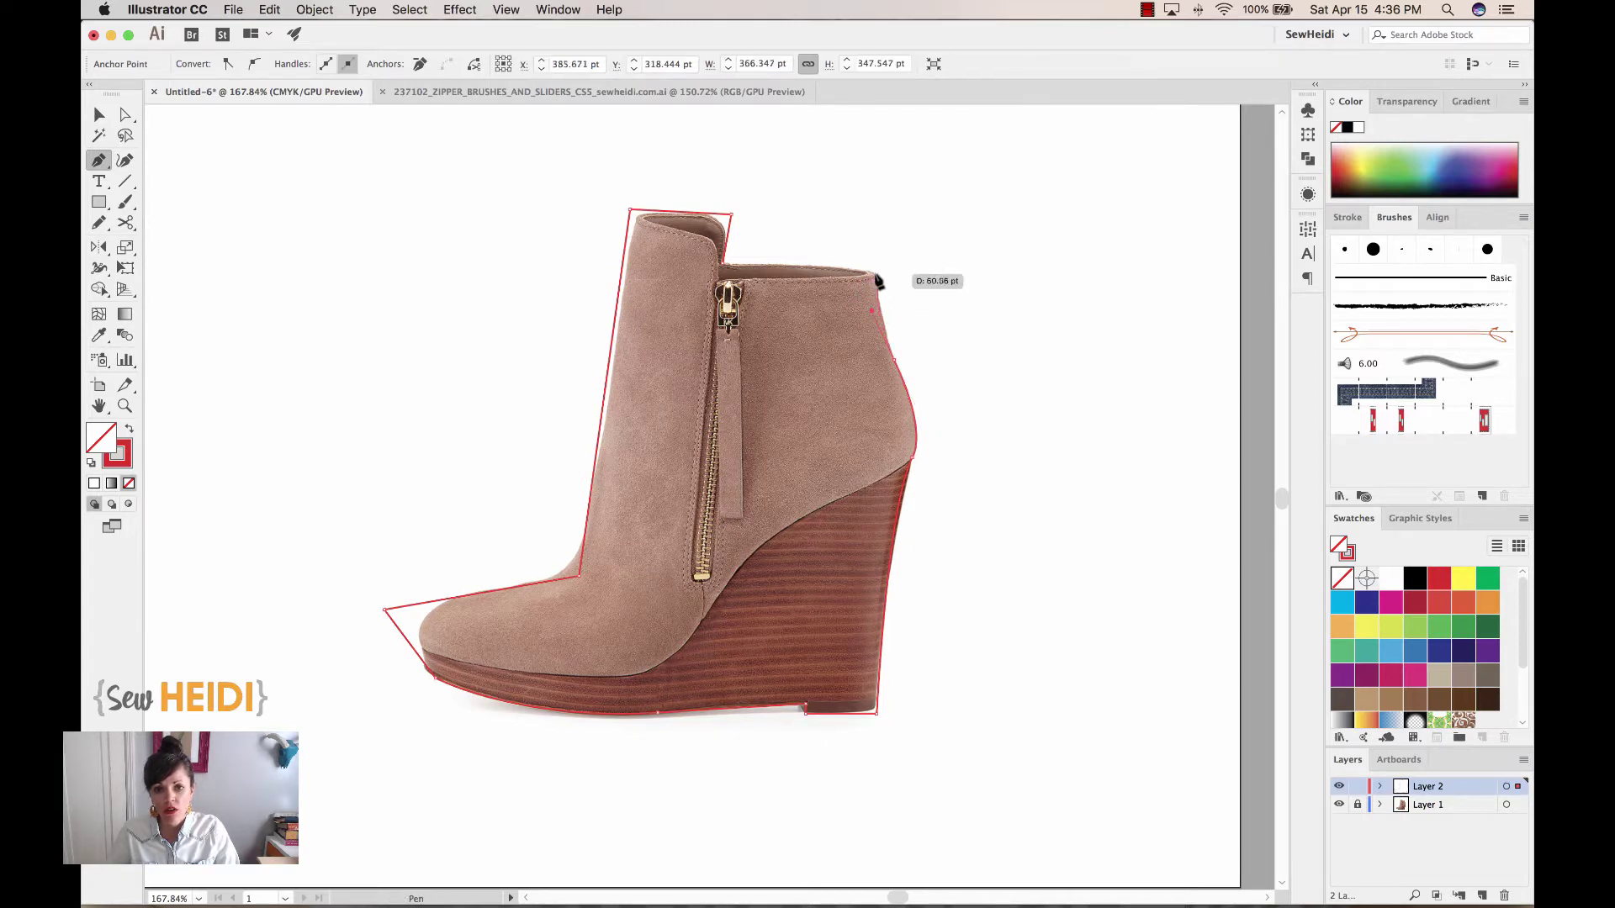
left_click_drag(873, 273, 725, 267)
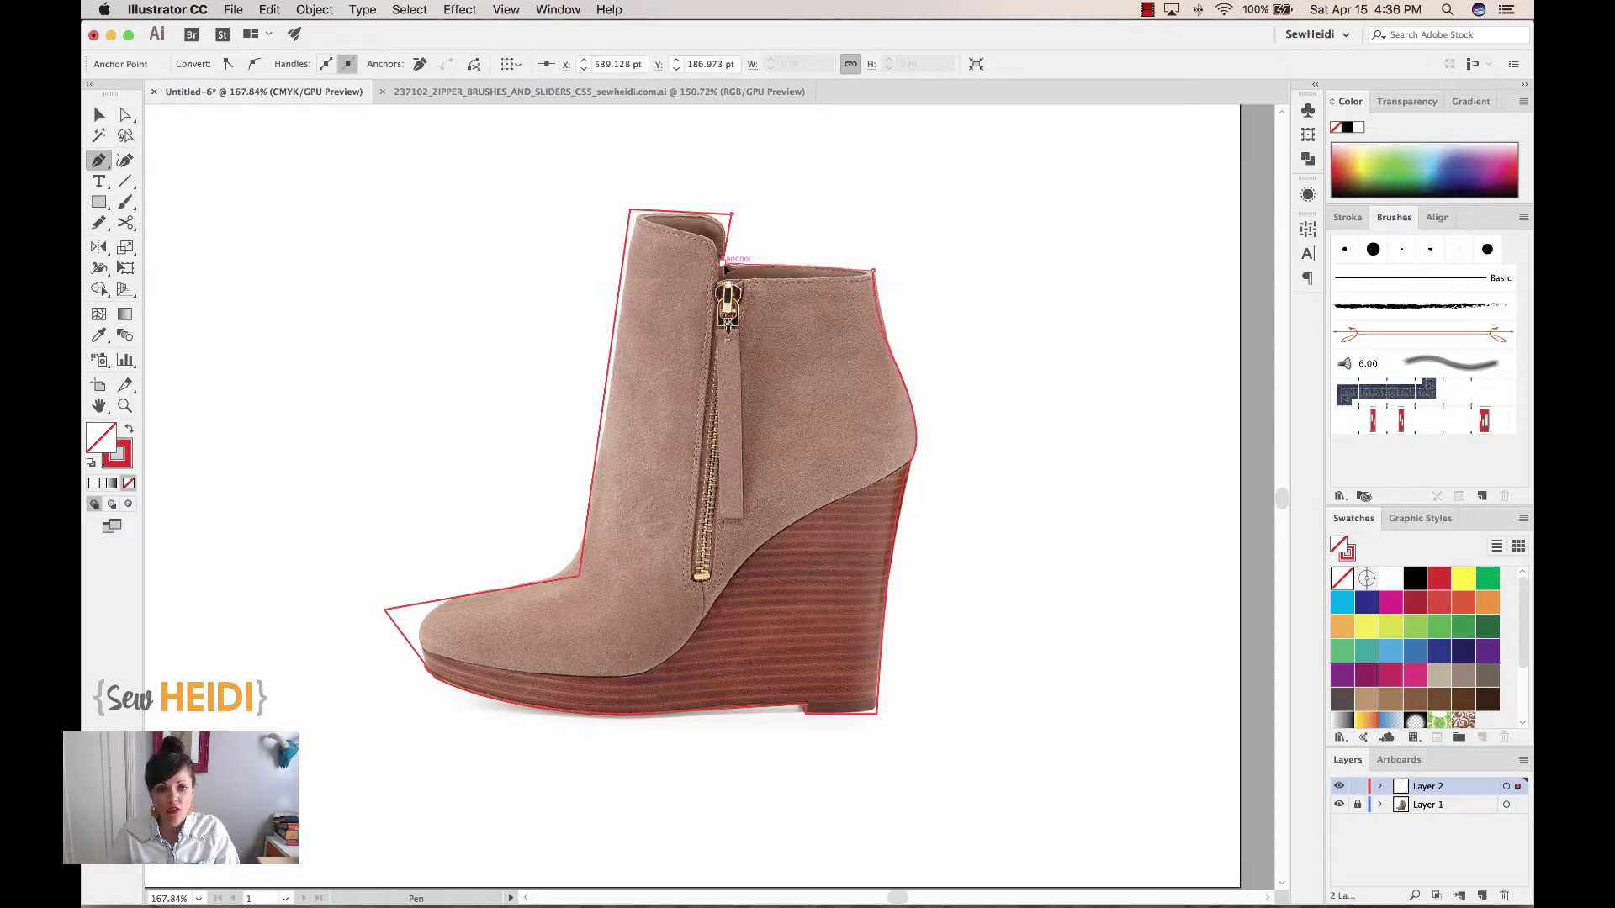
left_click(669, 271, "super")
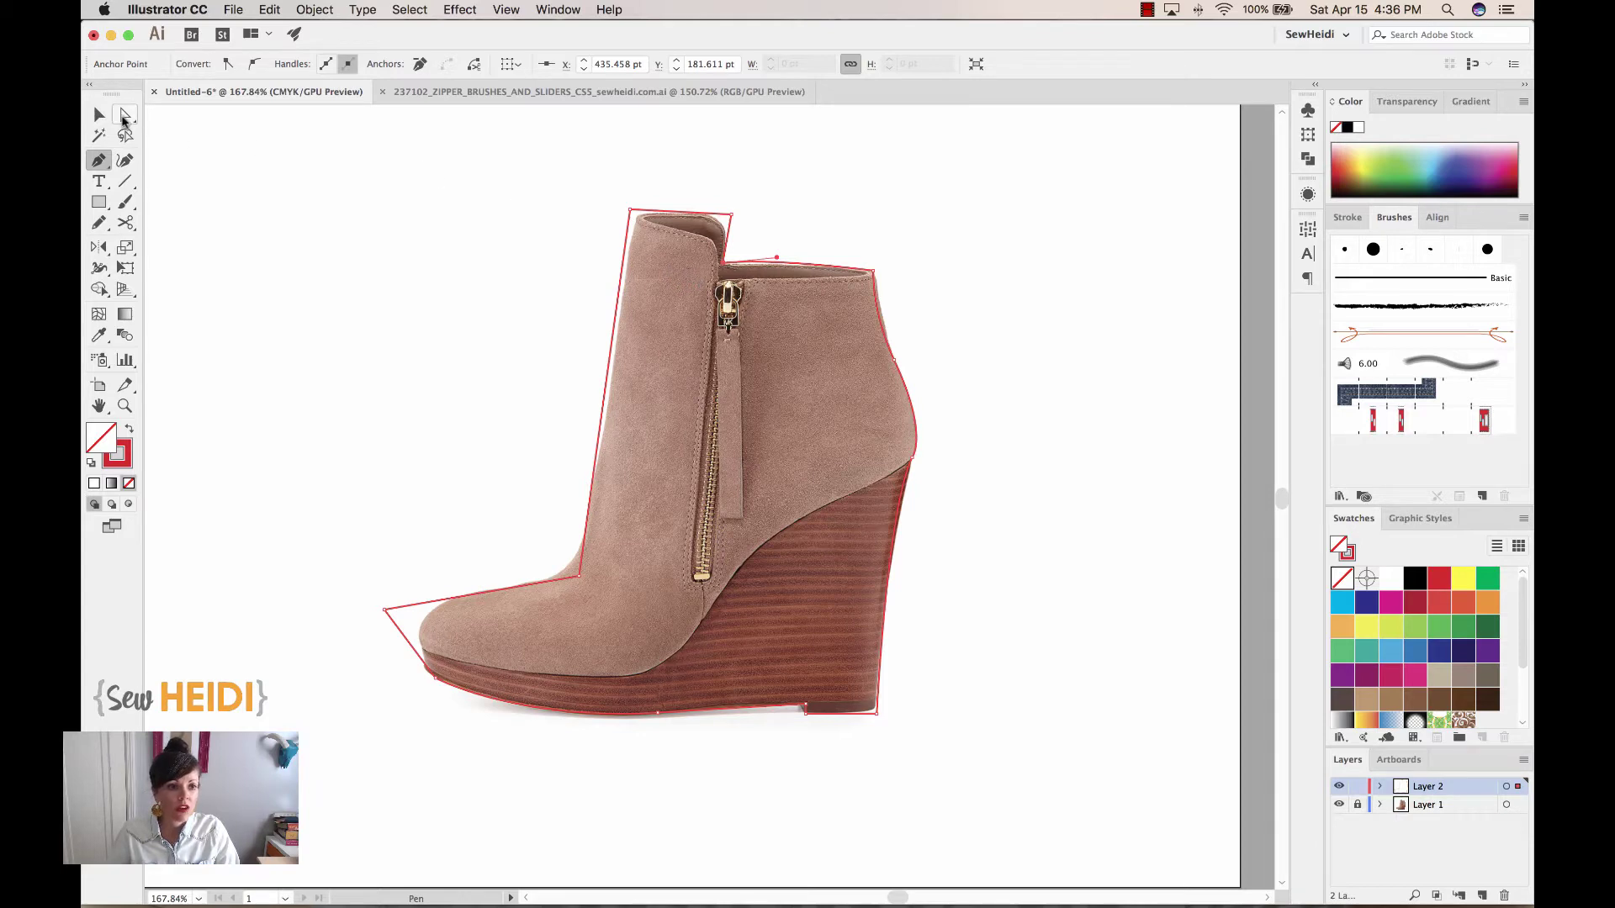
left_click(125, 115)
Round the outline's shaft top-left corner with its Live Corner widget
left_click(1053, 227)
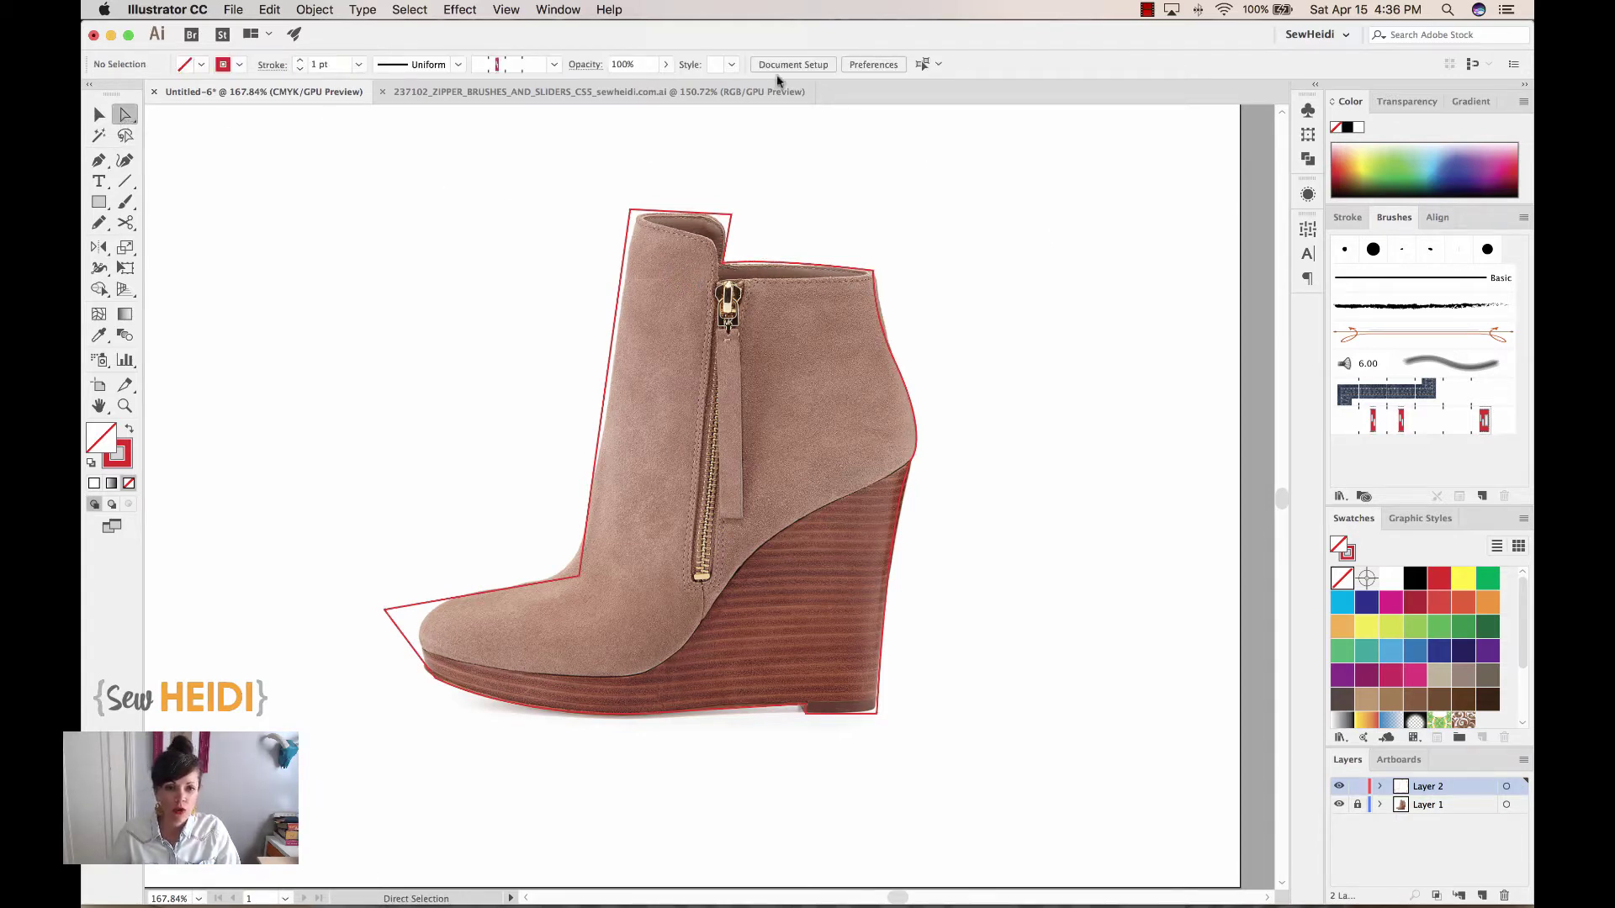
left_click(558, 10)
mouse_move(506, 10)
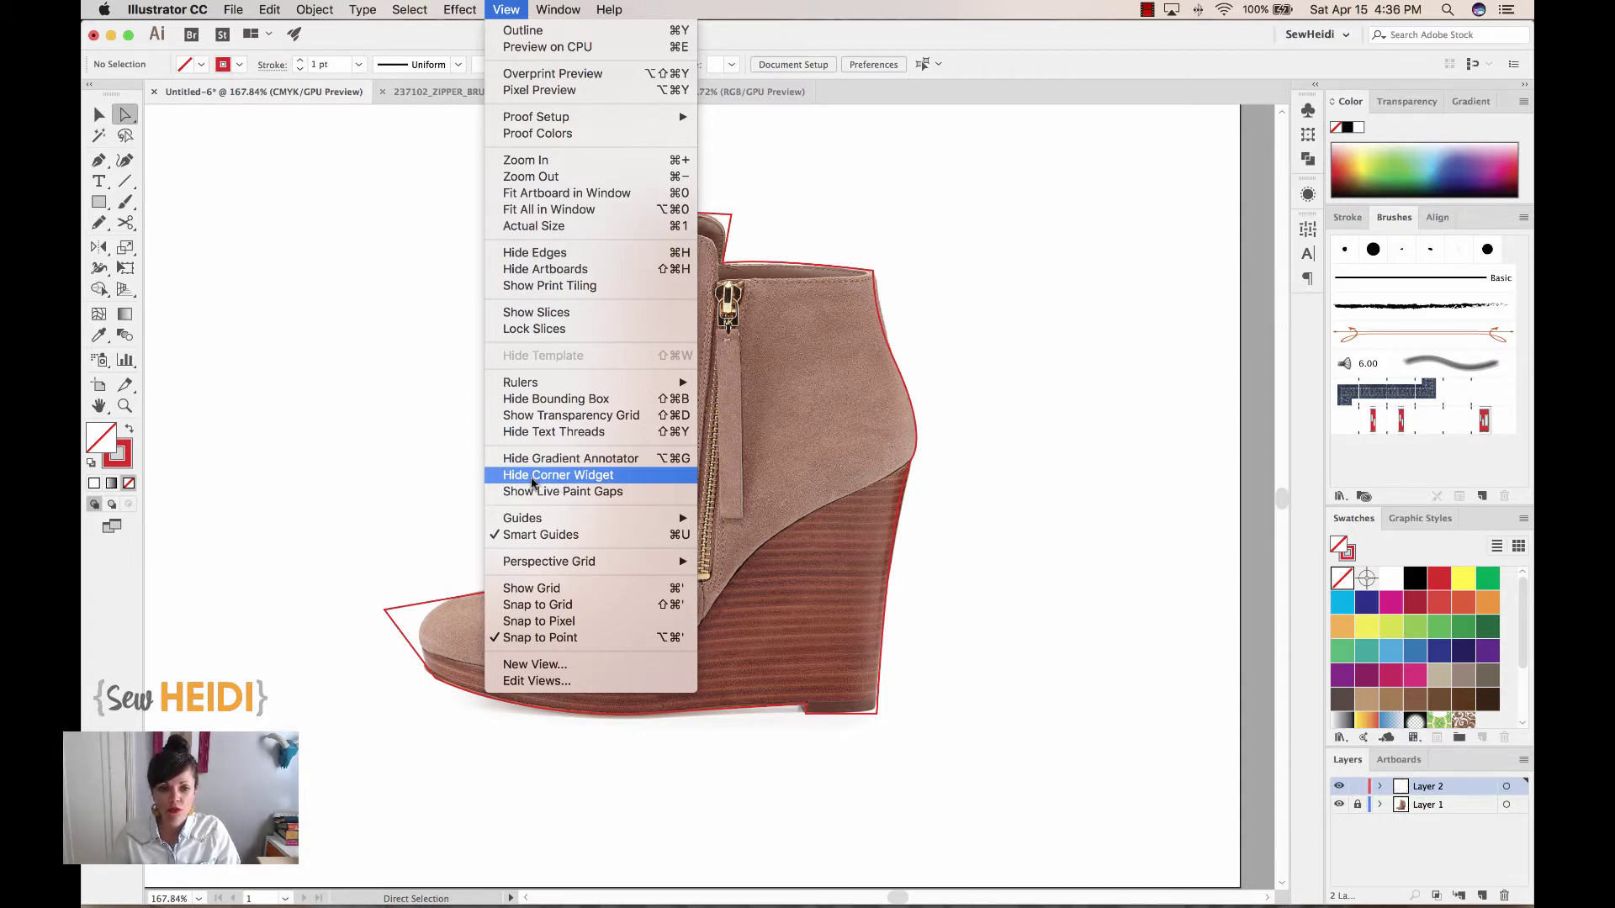
left_click(514, 8)
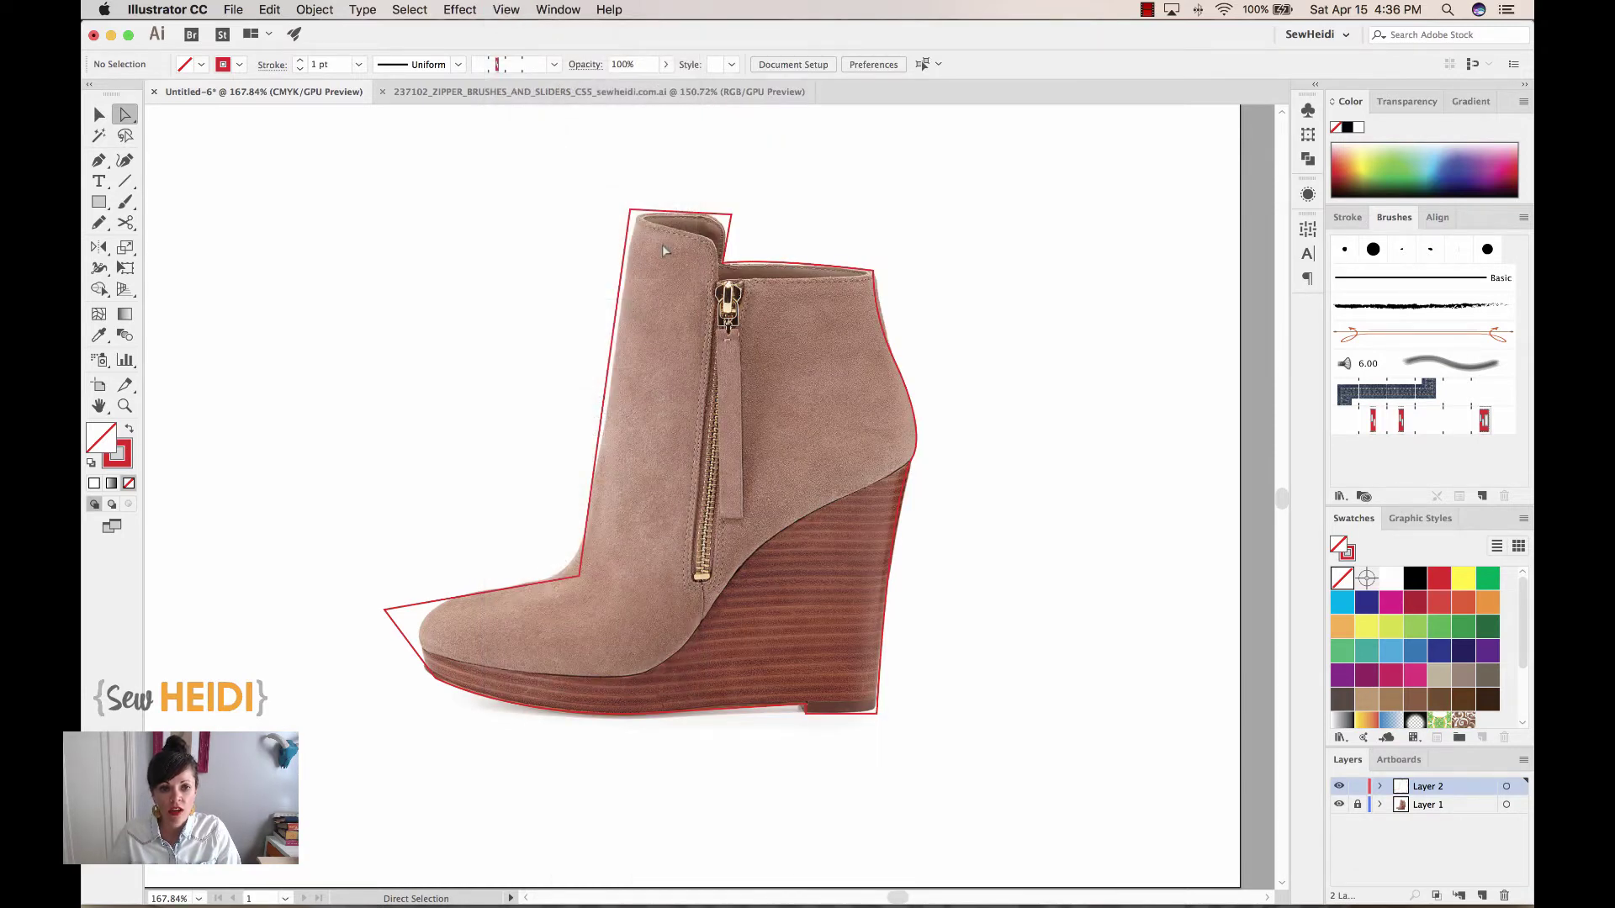
left_click(630, 209)
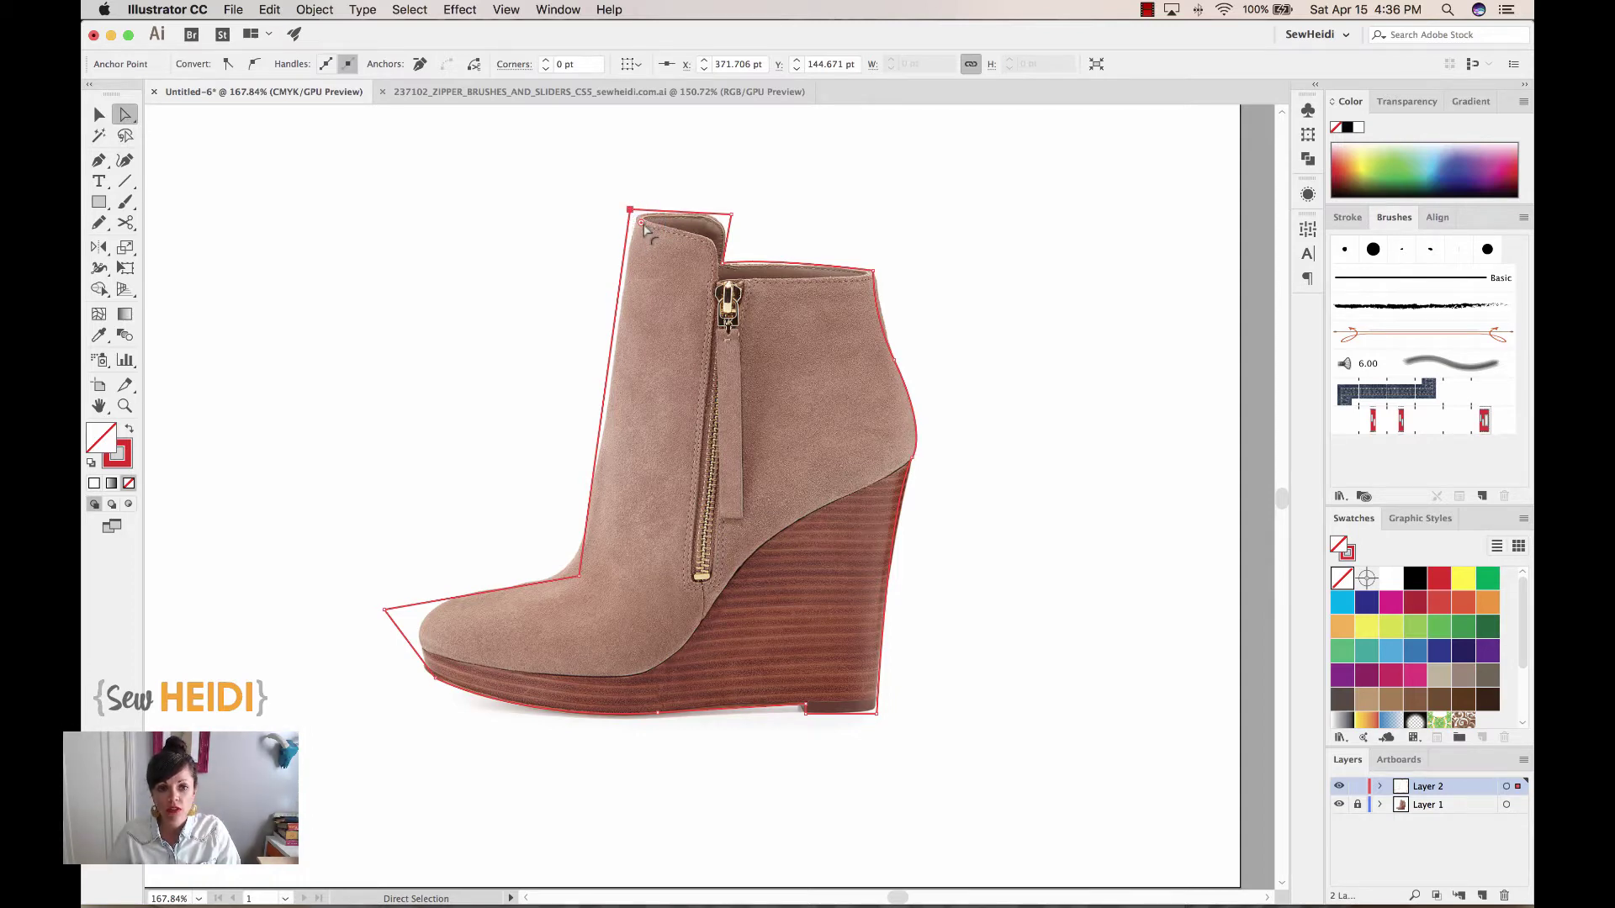
left_click_drag(642, 227, 700, 244)
left_click(731, 216)
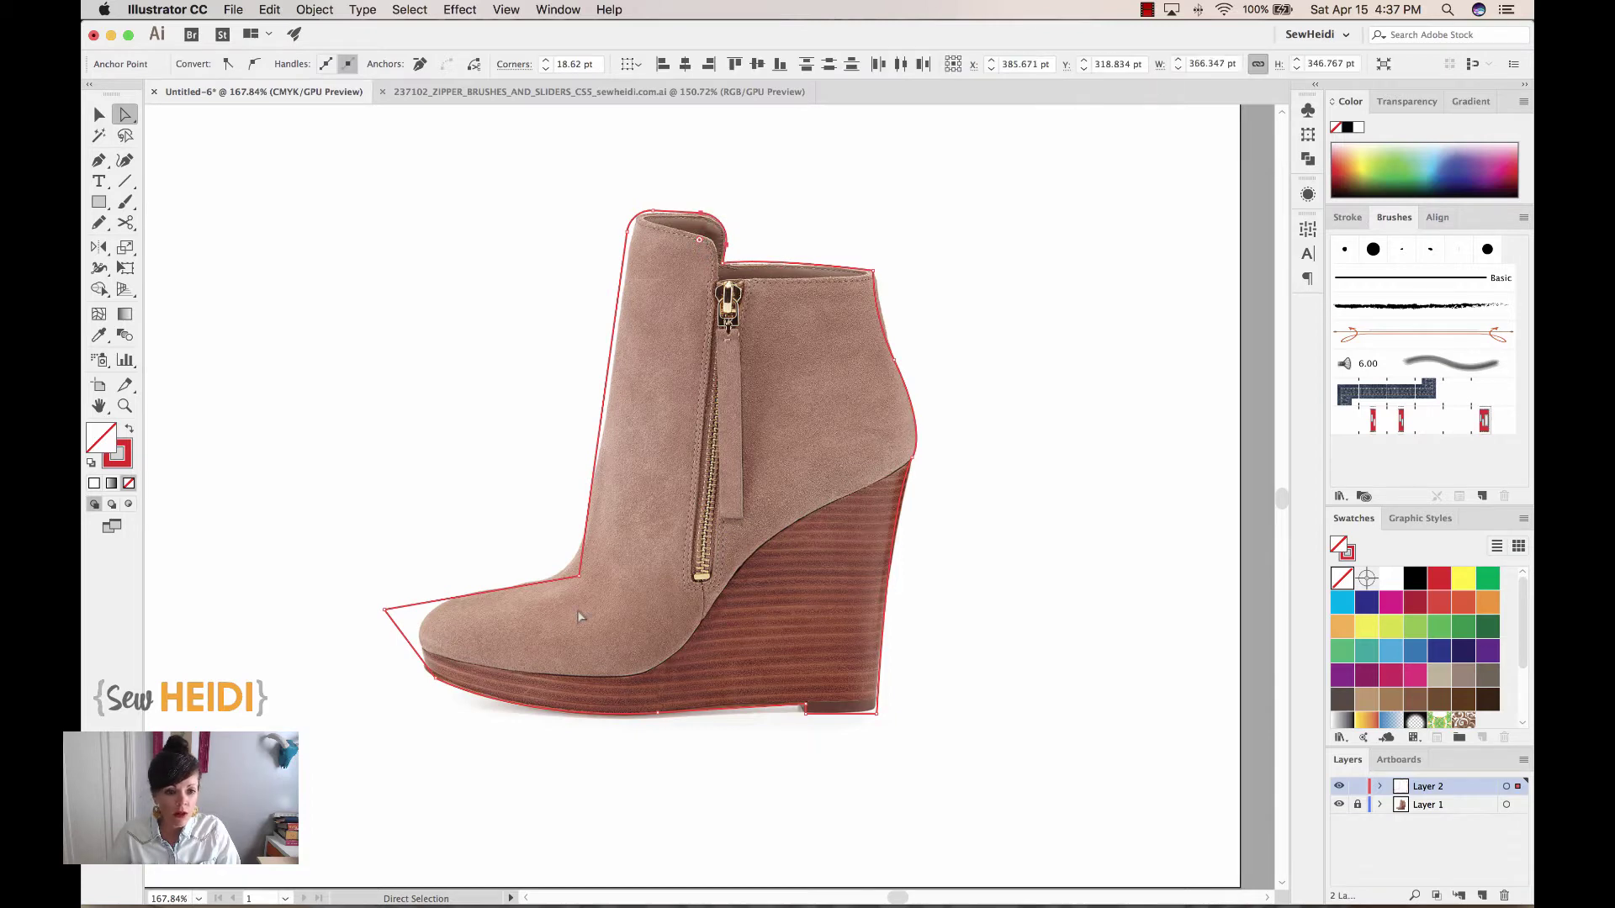
Round the outline's ankle, toe and heel-bottom corners
left_click(580, 577)
left_click_drag(586, 570, 523, 526)
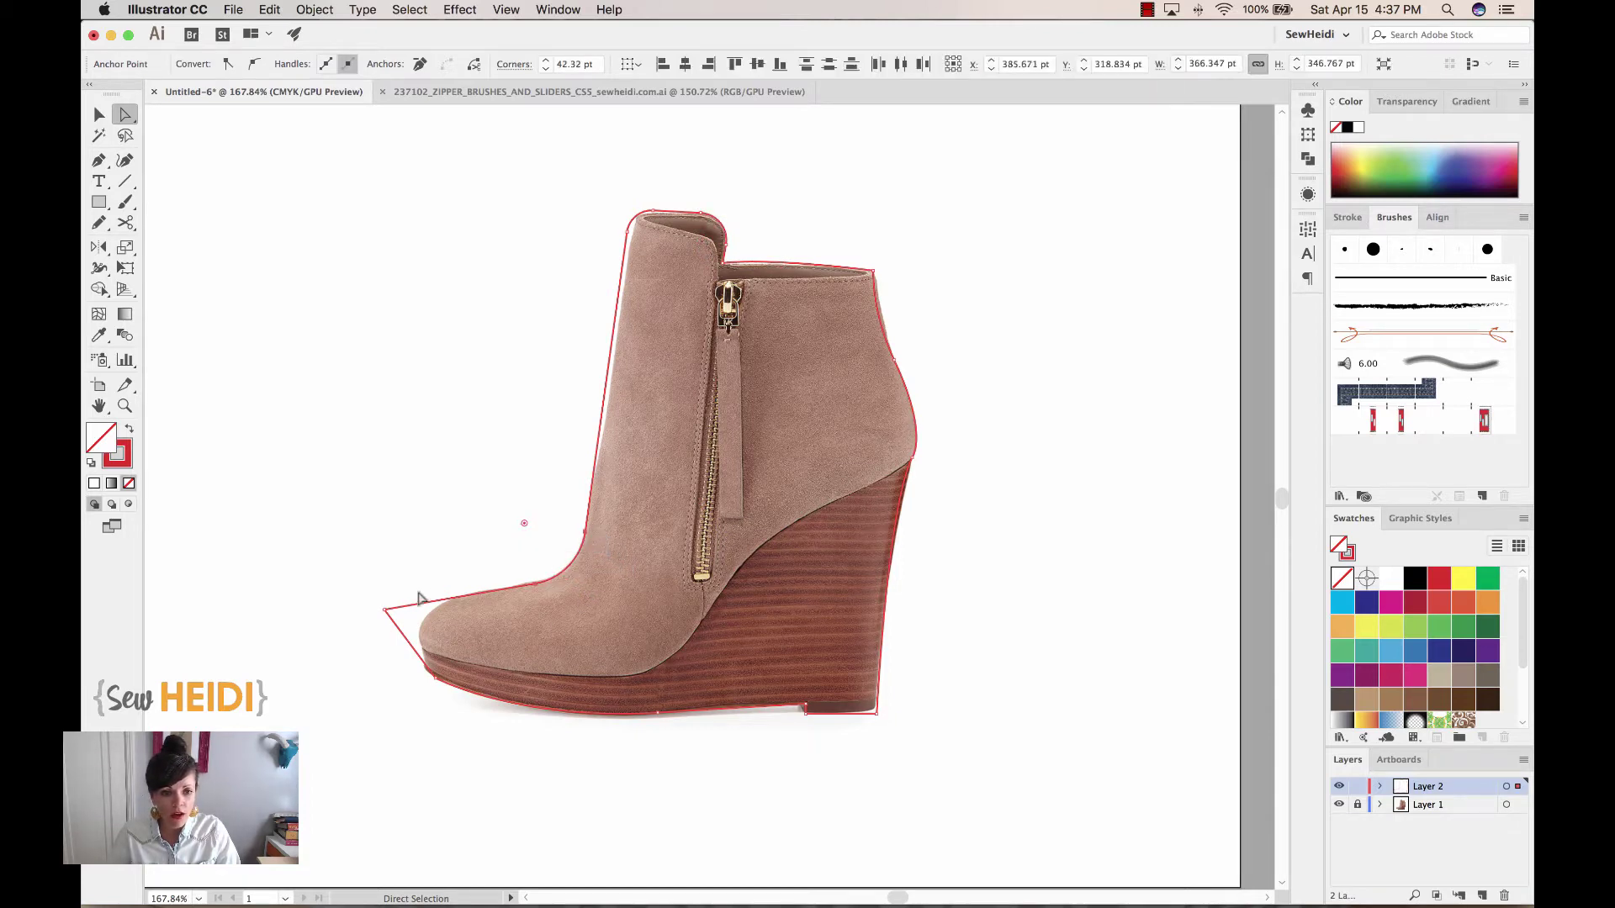
left_click(384, 609)
left_click_drag(404, 618, 466, 624)
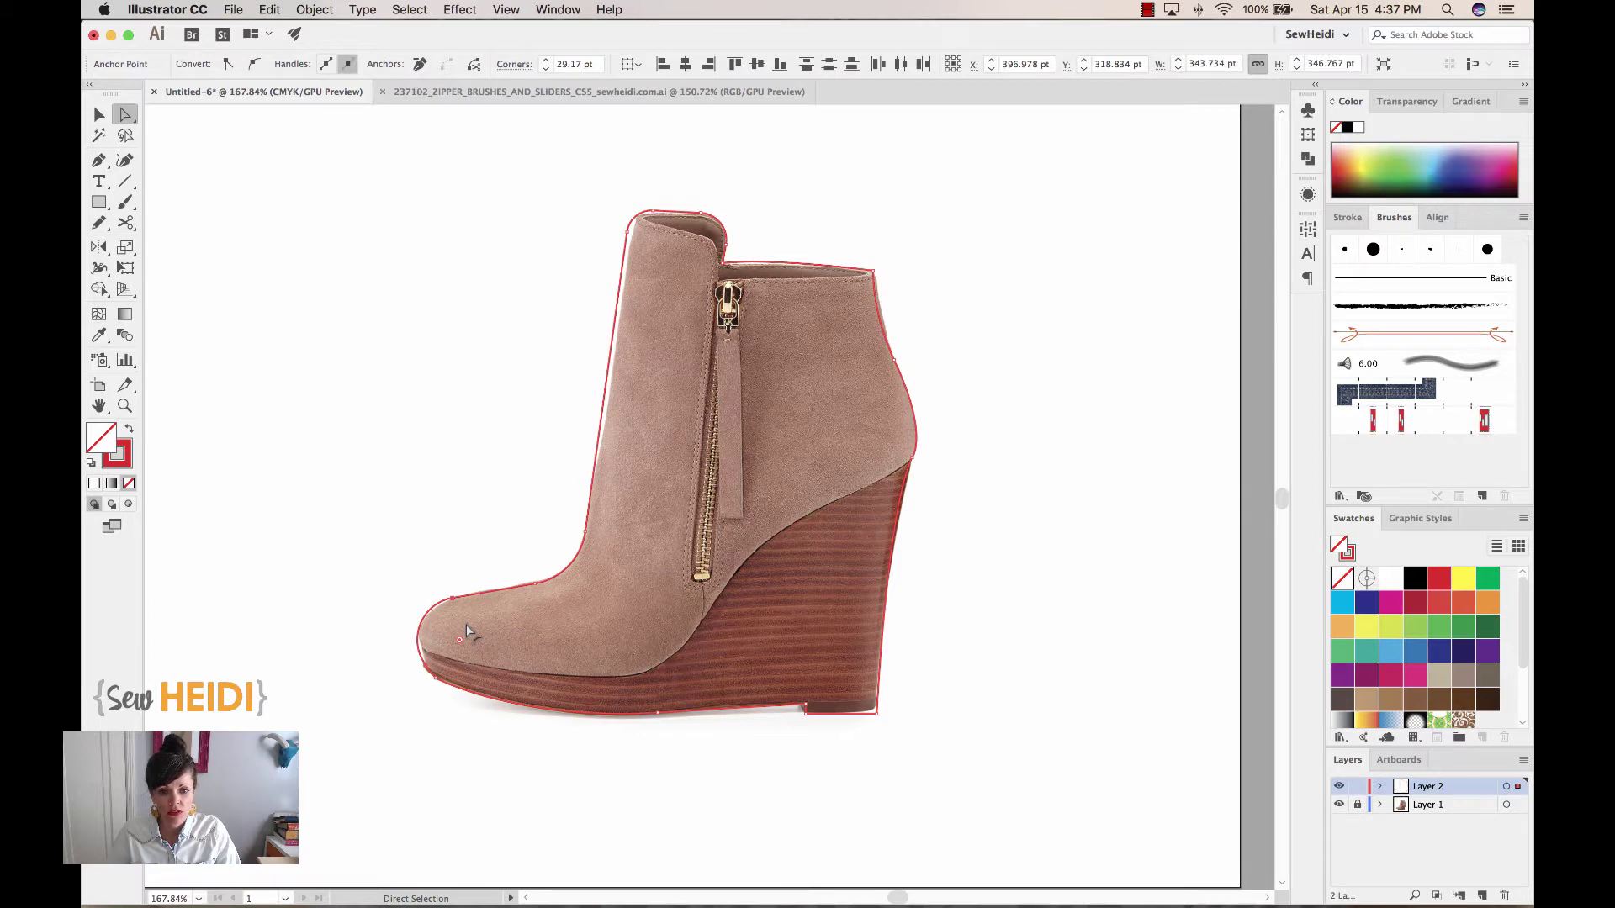
left_click(875, 711)
left_click_drag(868, 706, 859, 693)
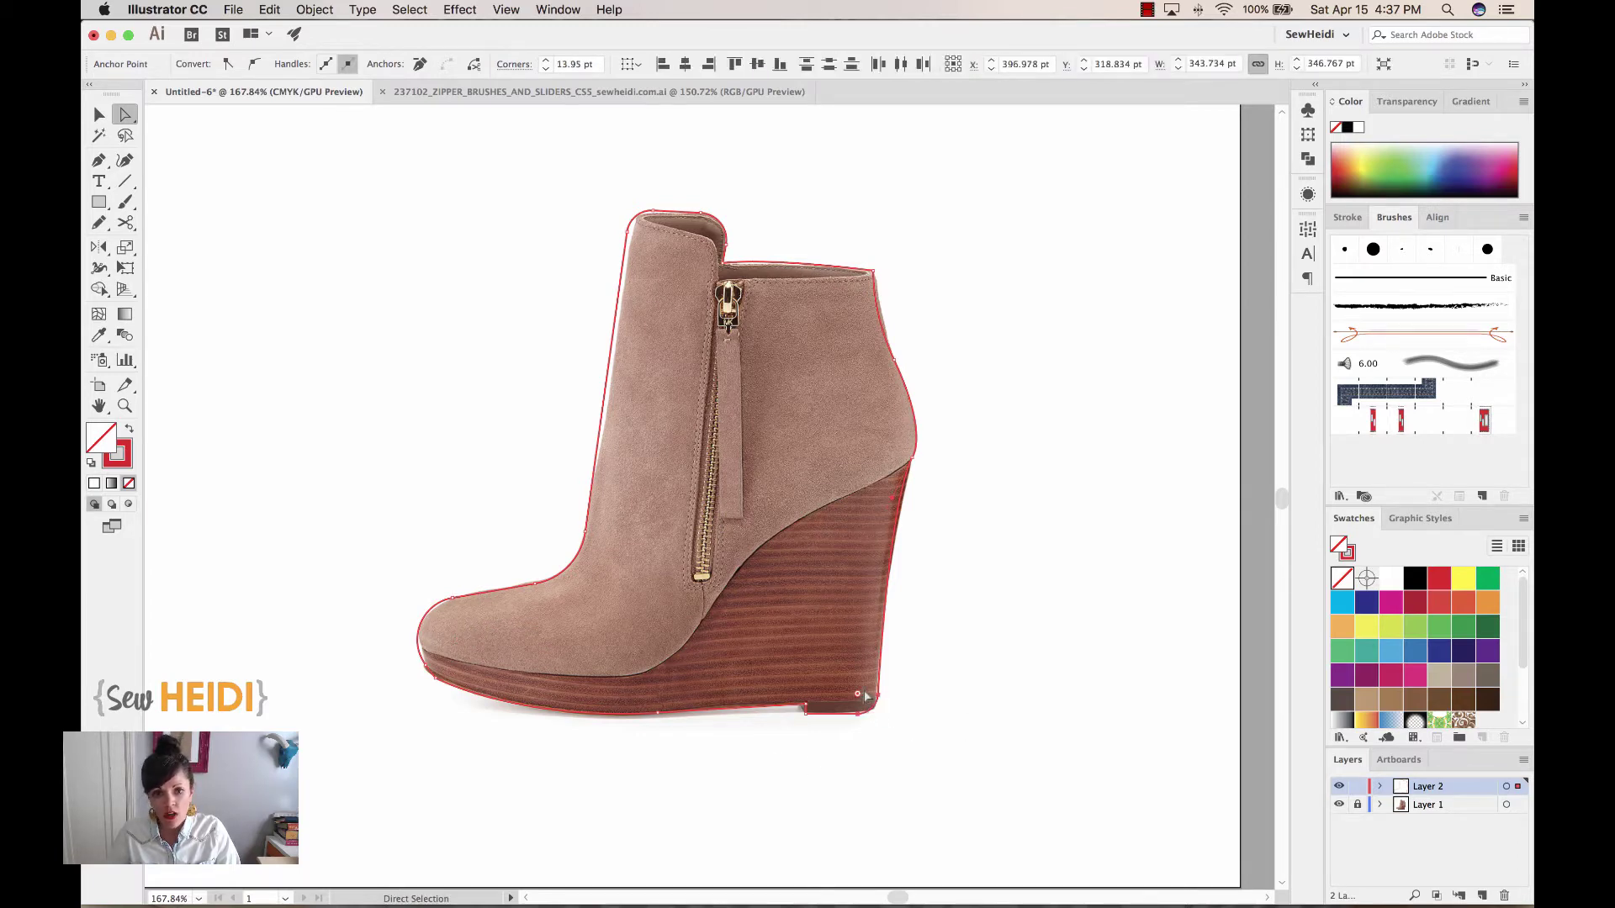
left_click(1098, 507)
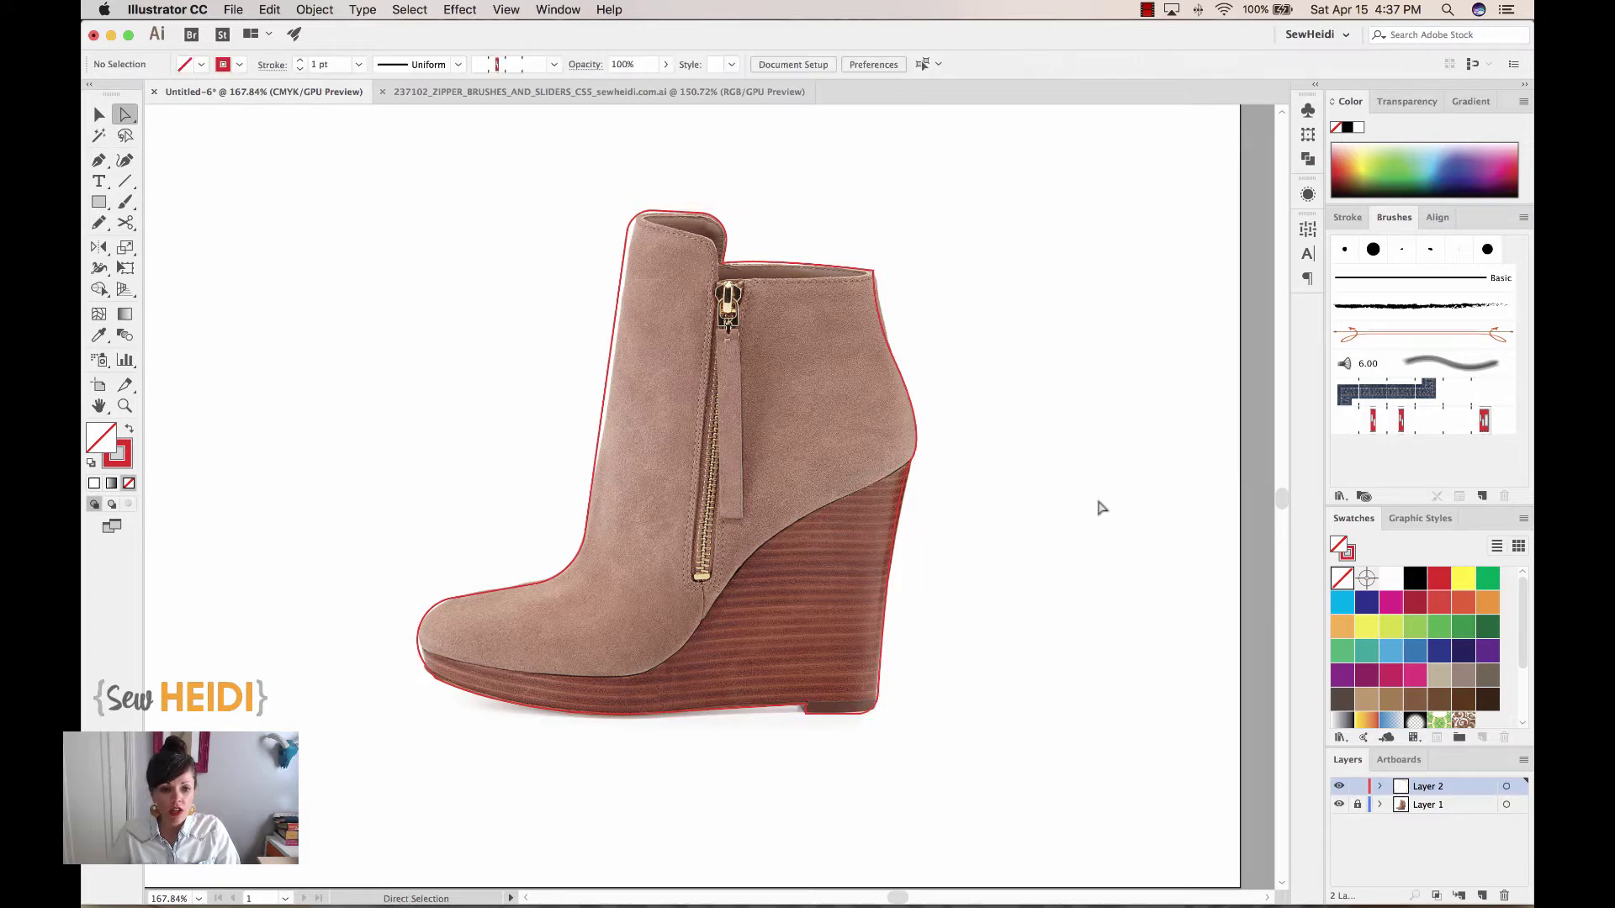
Draw a new path across the shaft top and down the collar edge to the zipper top
left_click(98, 160)
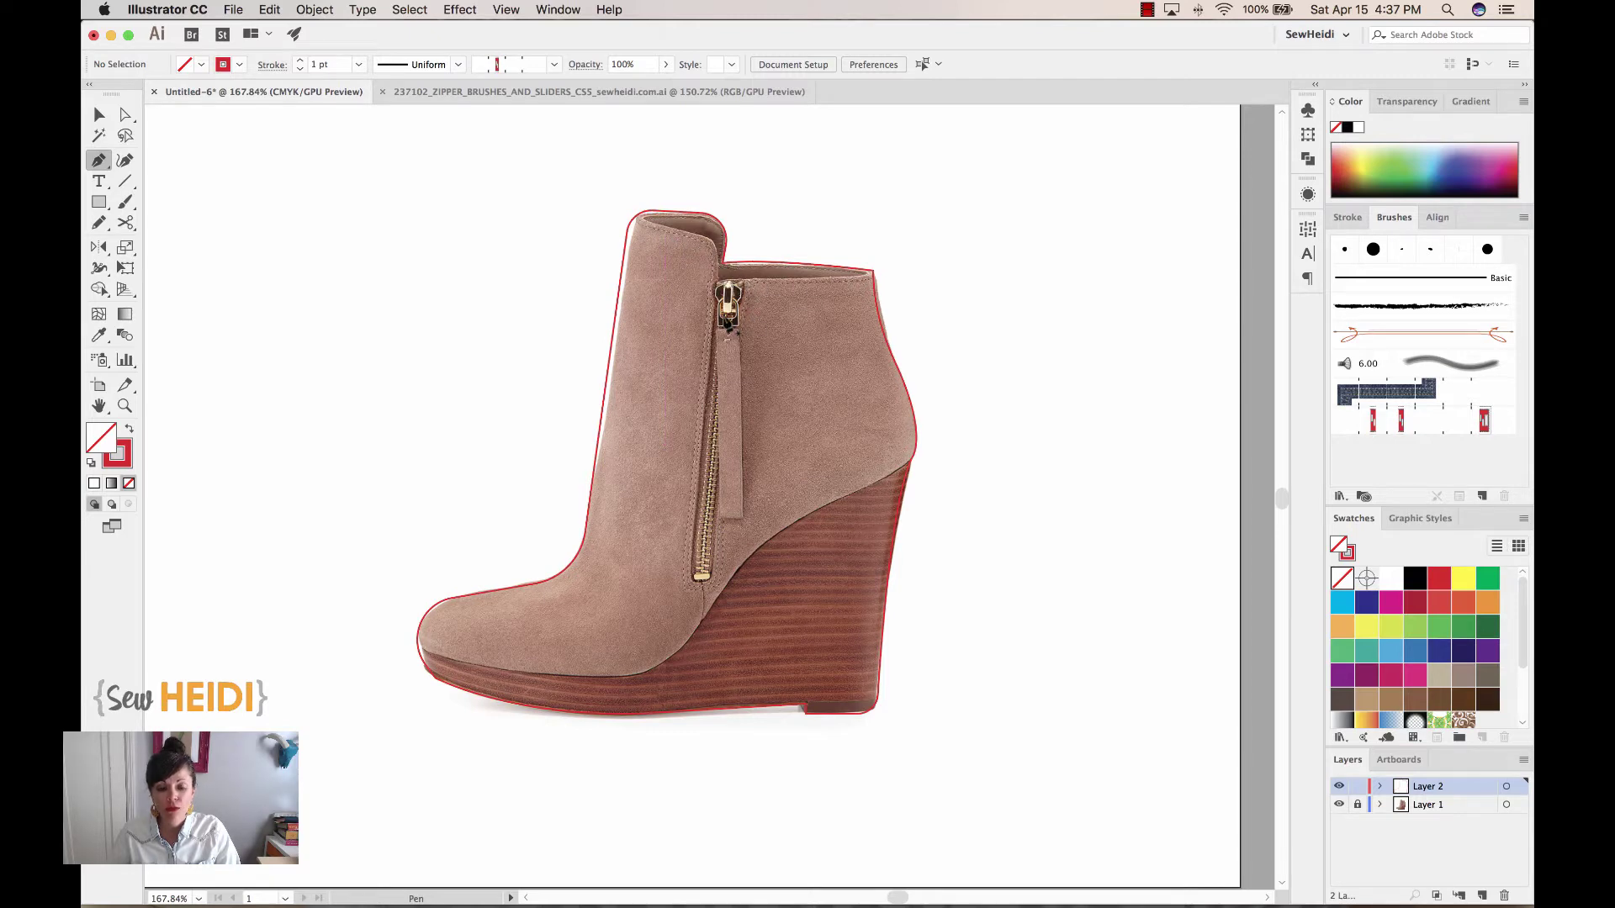
key("super+equal")
key("super+equal")
left_click_drag(724, 316, 681, 626)
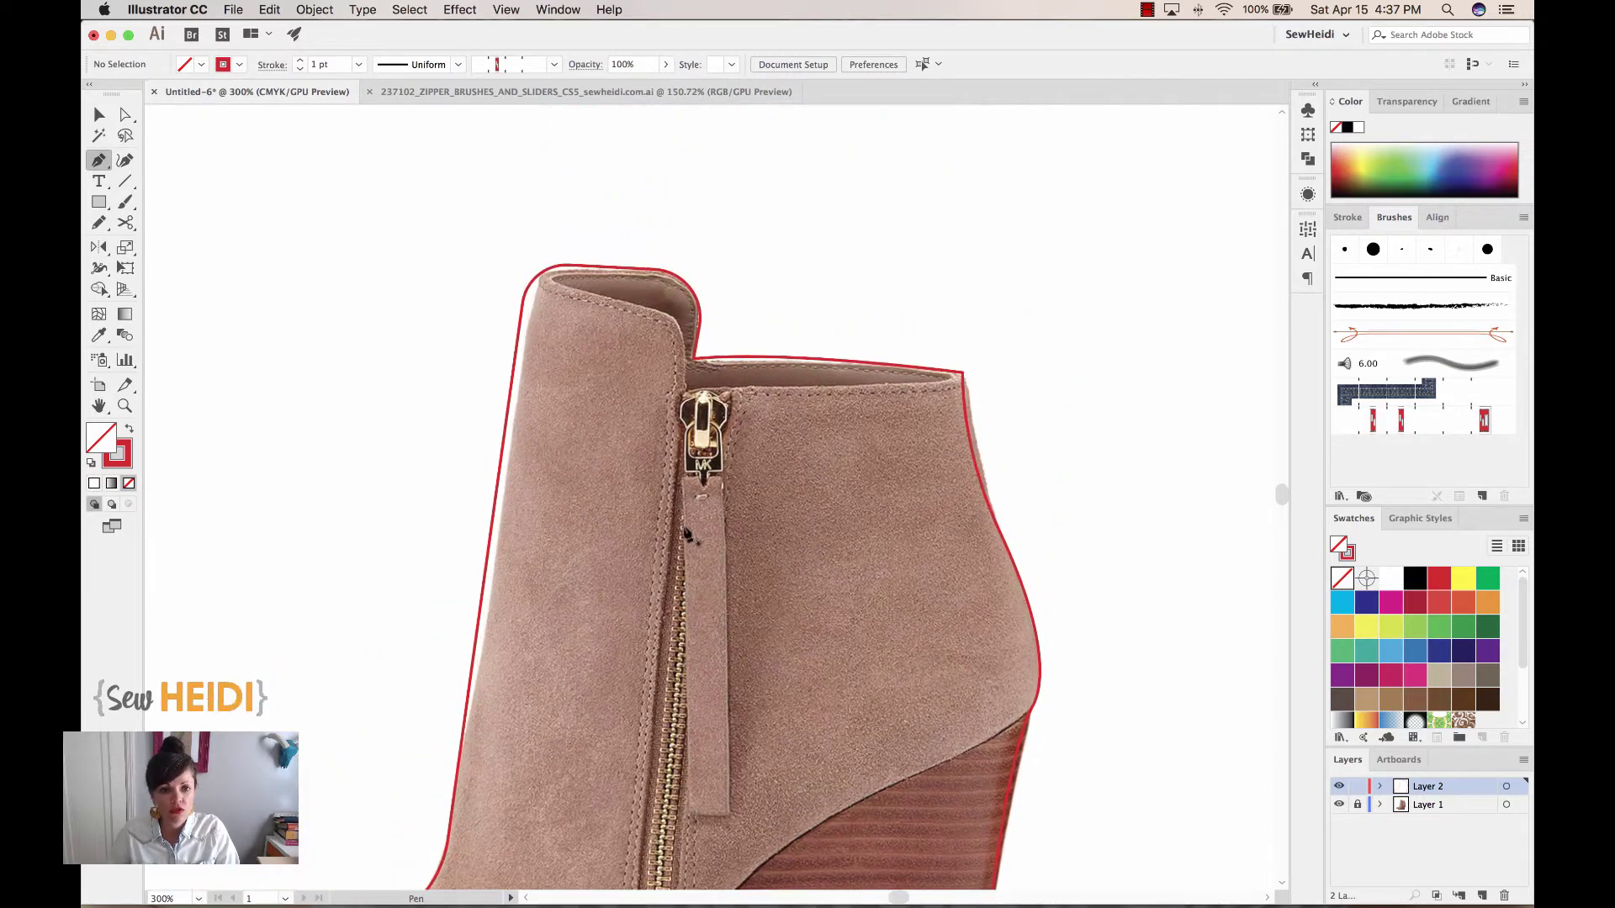
left_click(534, 284)
left_click_drag(702, 316, 740, 322)
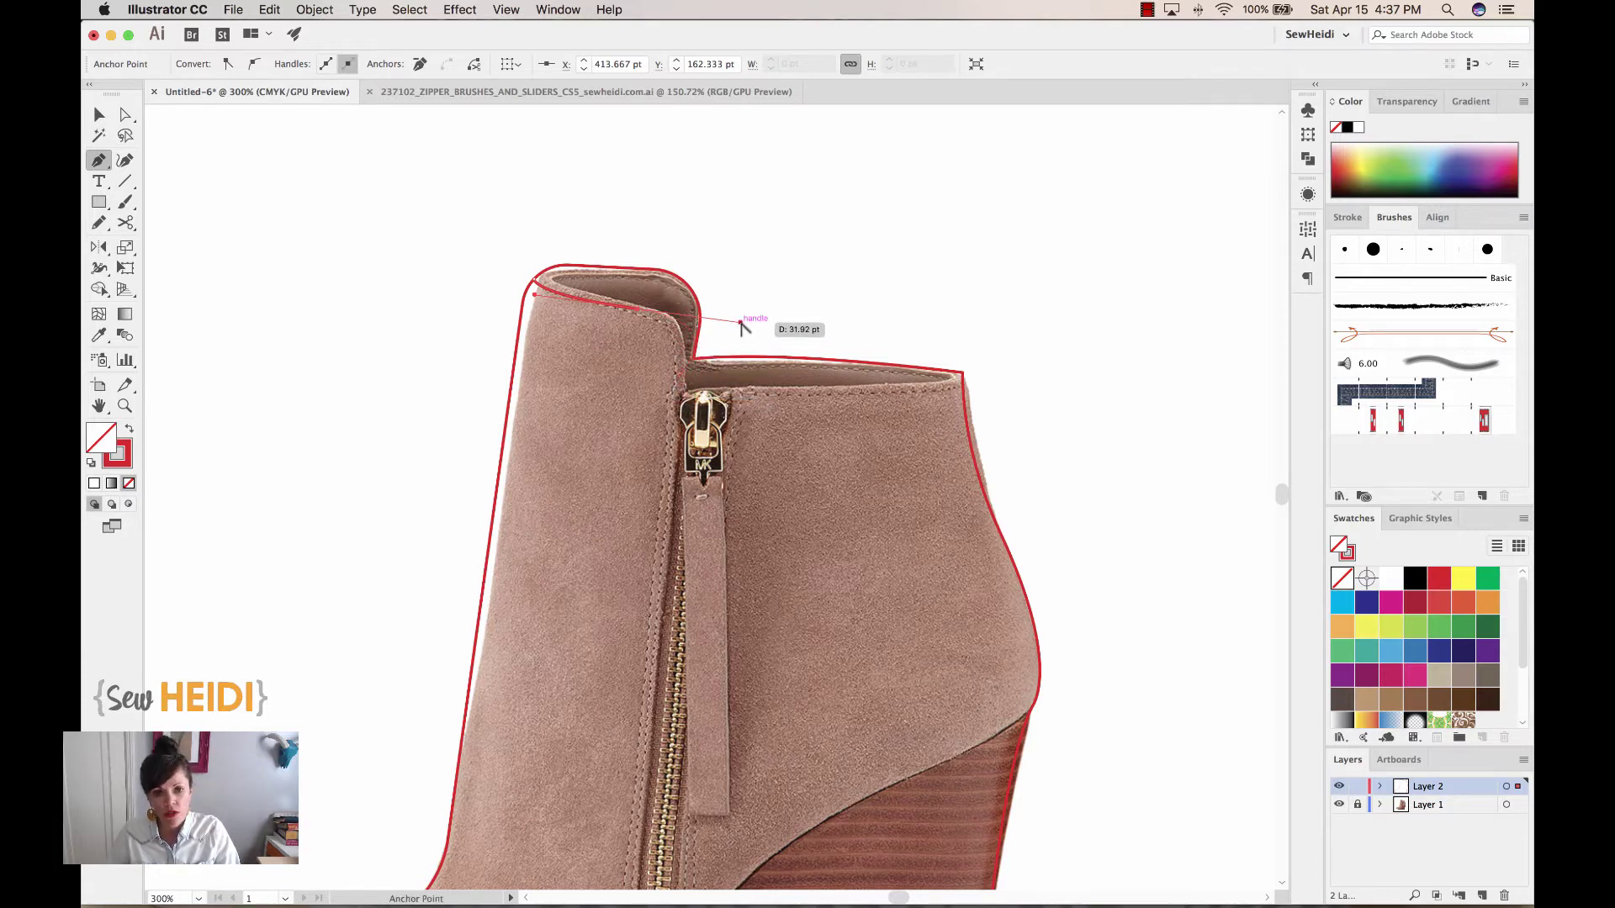
left_click_drag(740, 323, 729, 322)
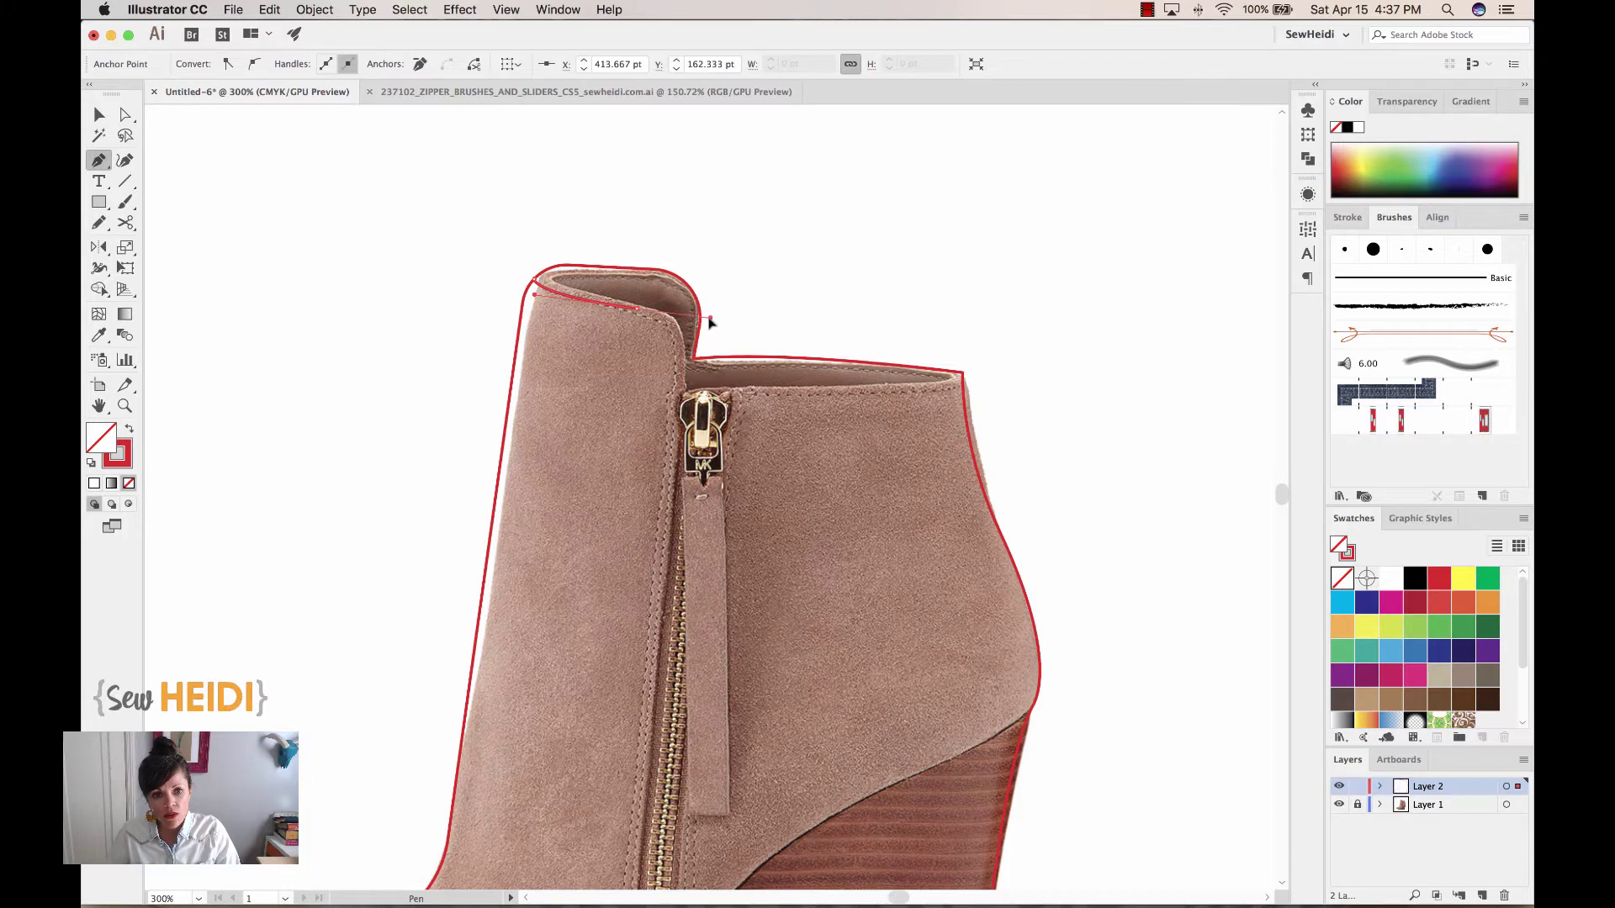
left_click(690, 319)
left_click_drag(691, 392, 683, 404)
left_click(682, 434)
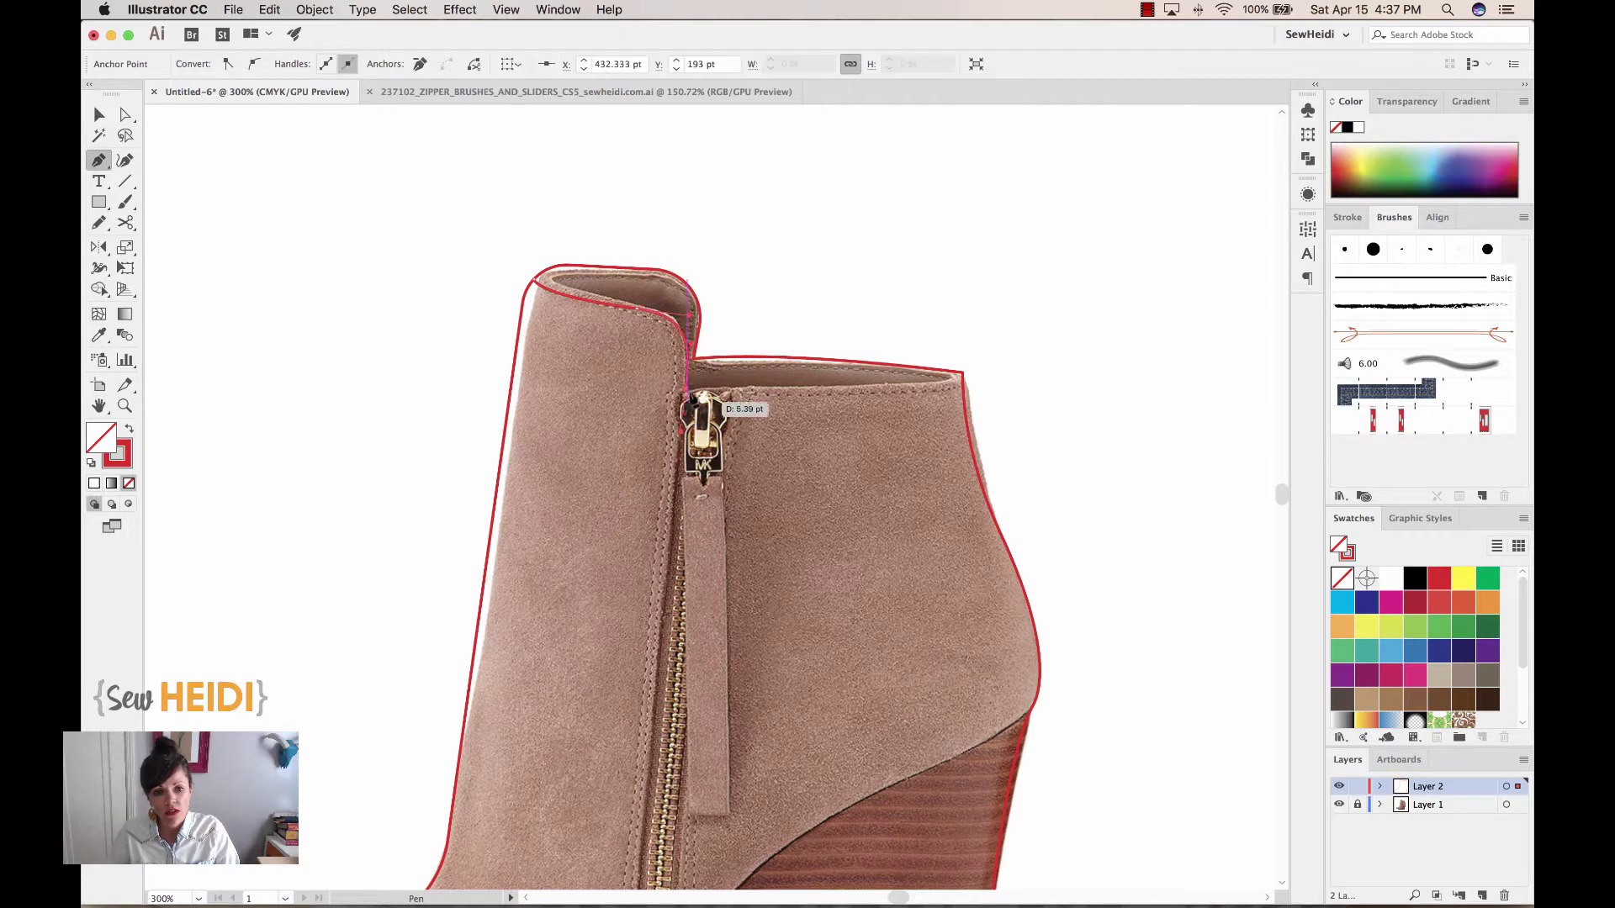
left_click_drag(963, 372, 1041, 335)
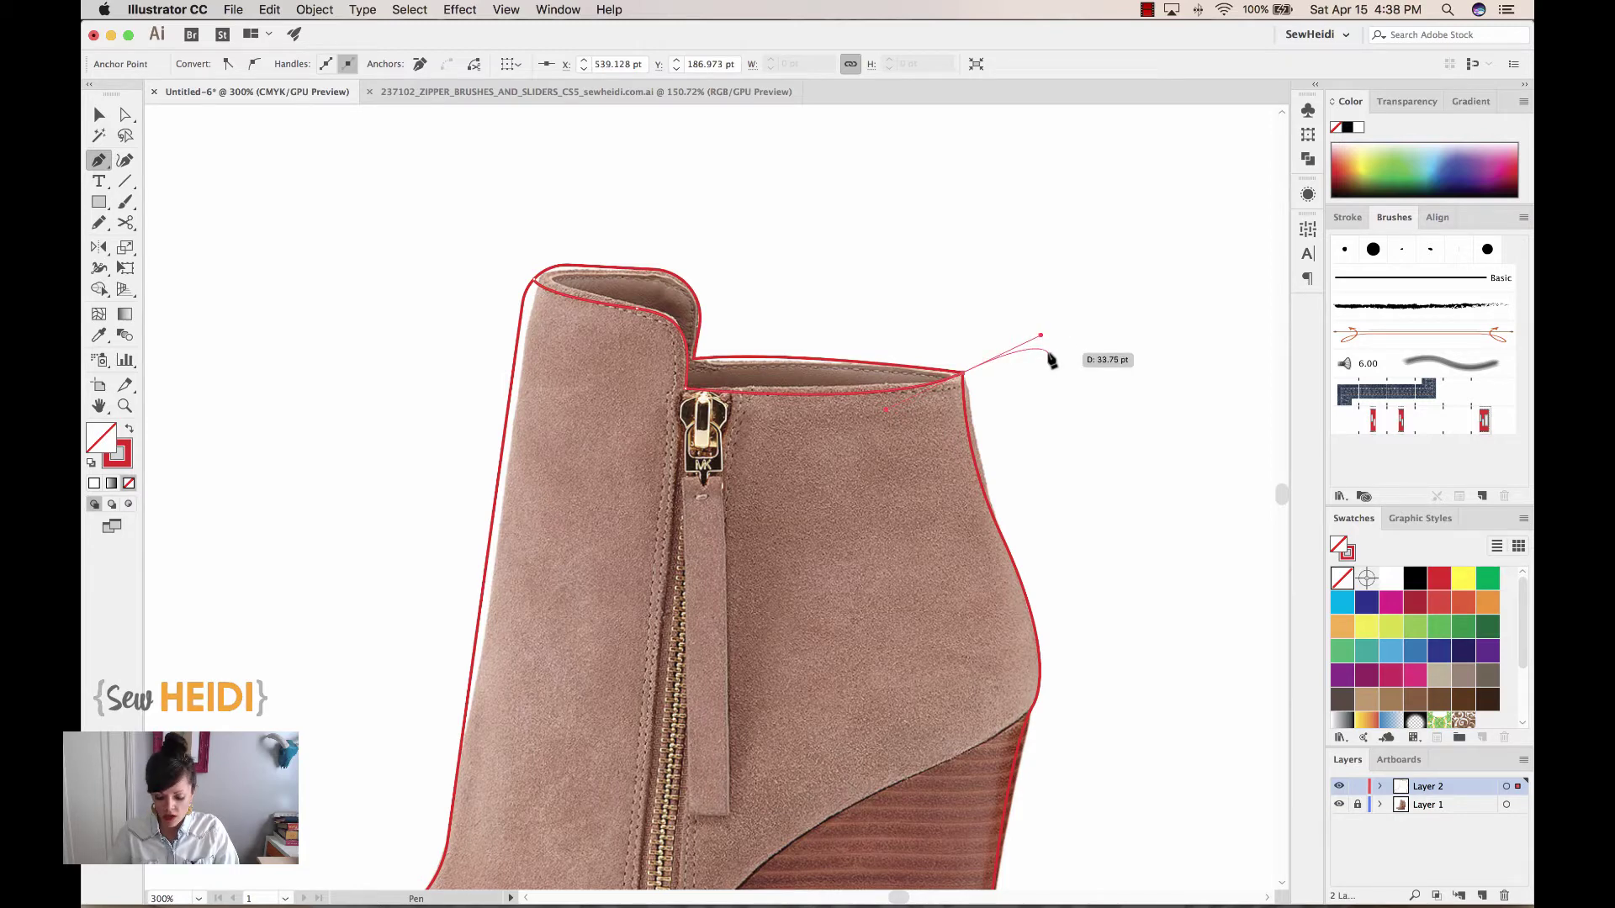
Trace the wedge's top and back edges, the heel and the sole toward the toe
scroll(1086, 571, "down", 3)
scroll(1087, 571, "left", 2)
scroll(1091, 575, "down", 8)
scroll(1091, 574, "left", 3)
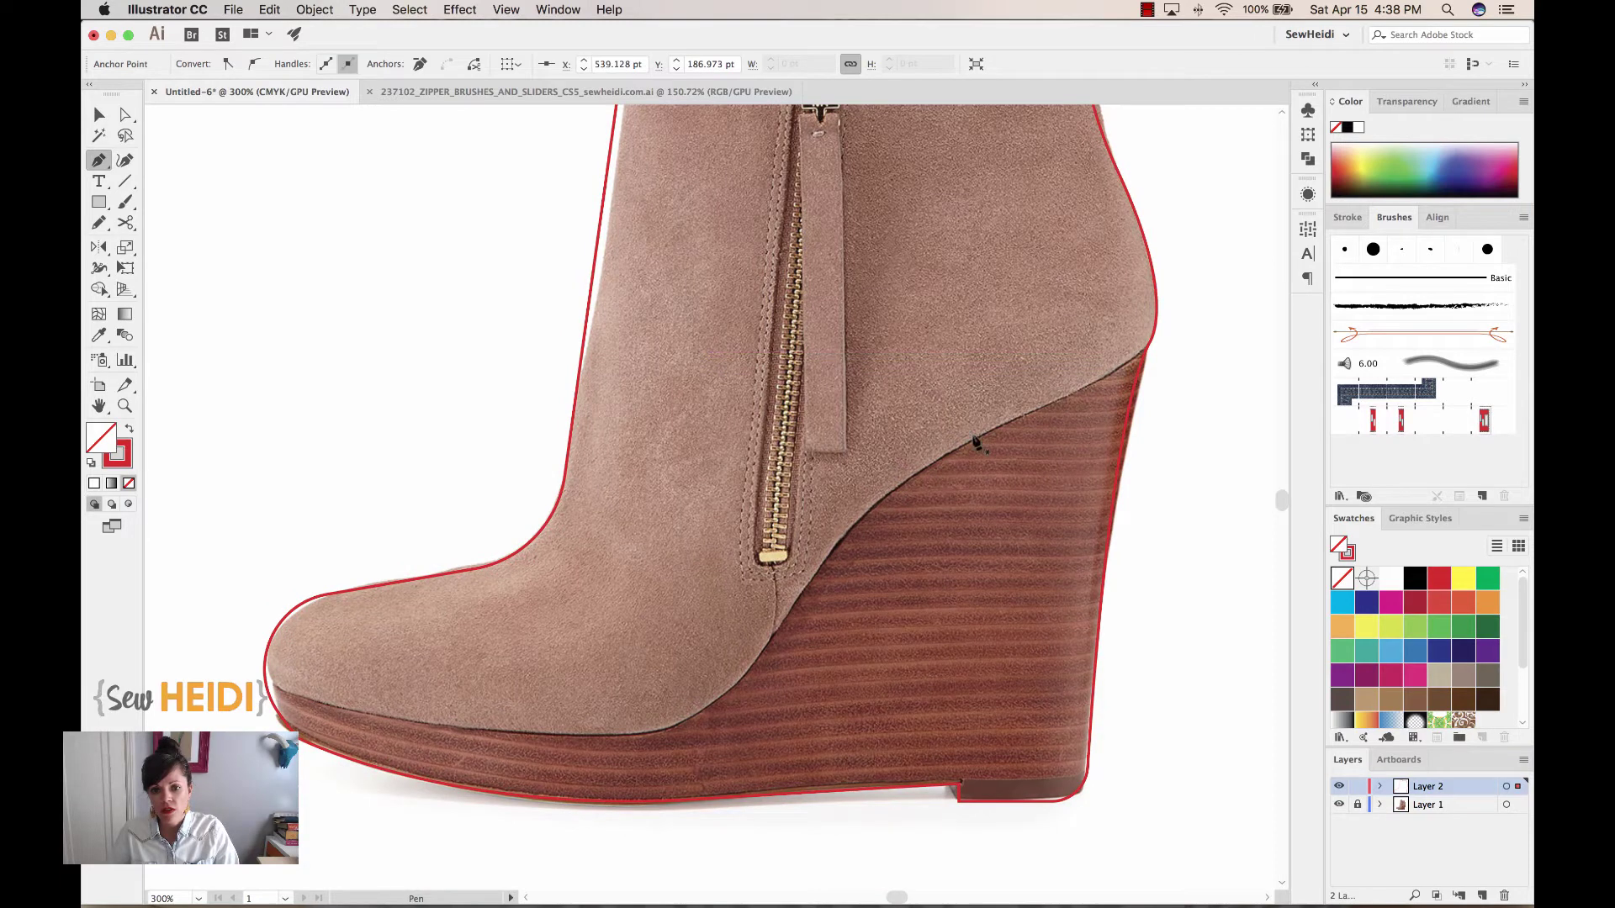
left_click(1146, 344)
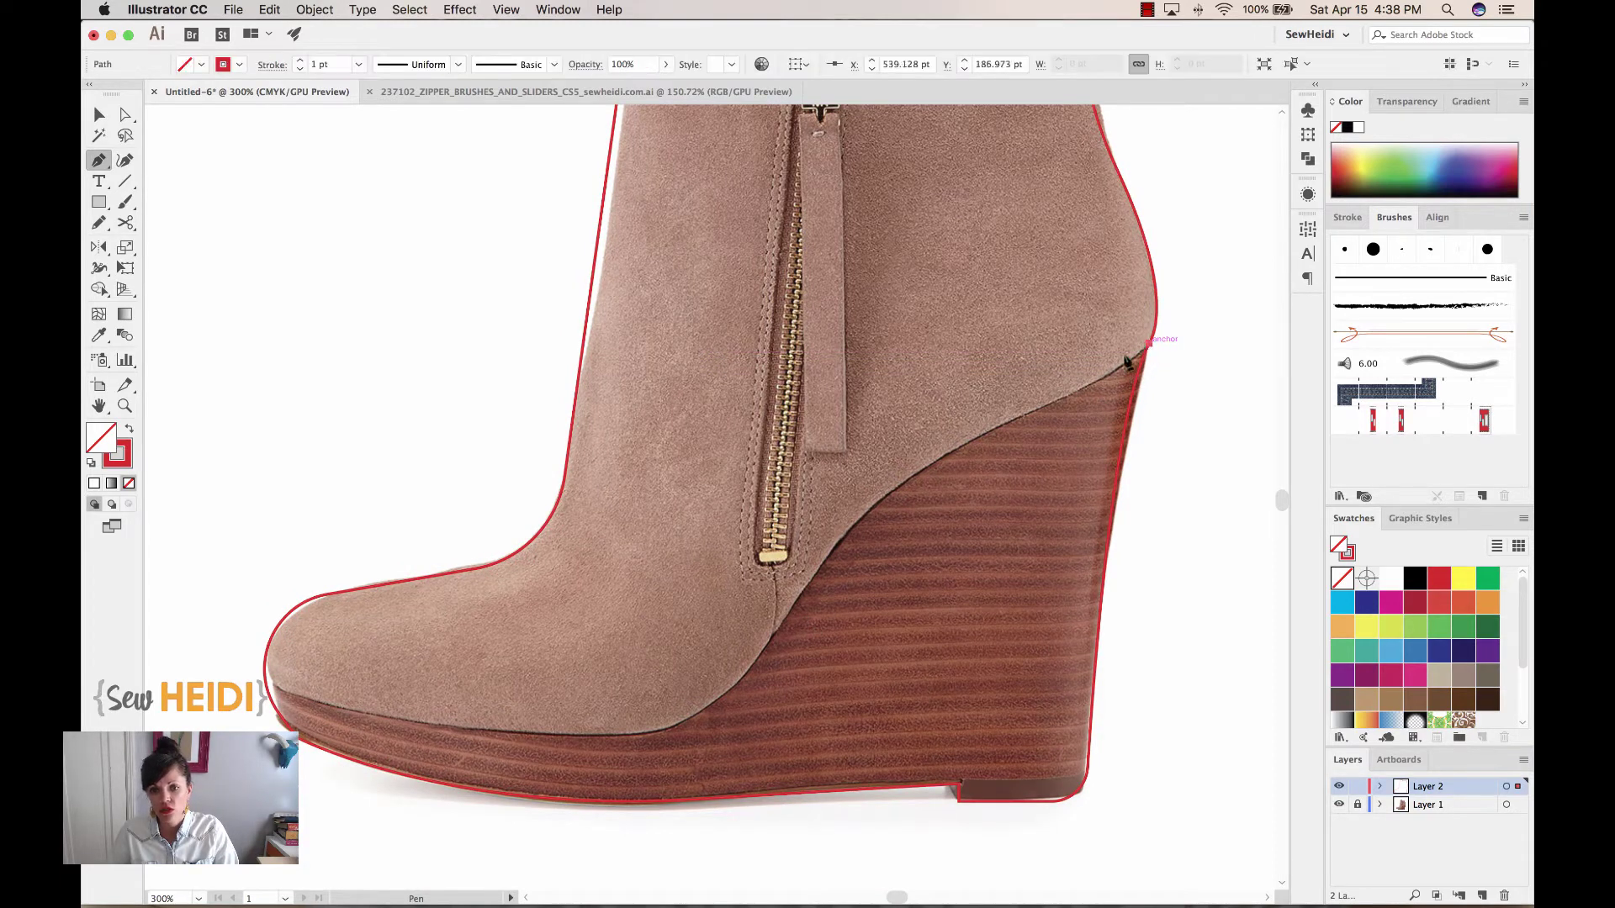
left_click(848, 531)
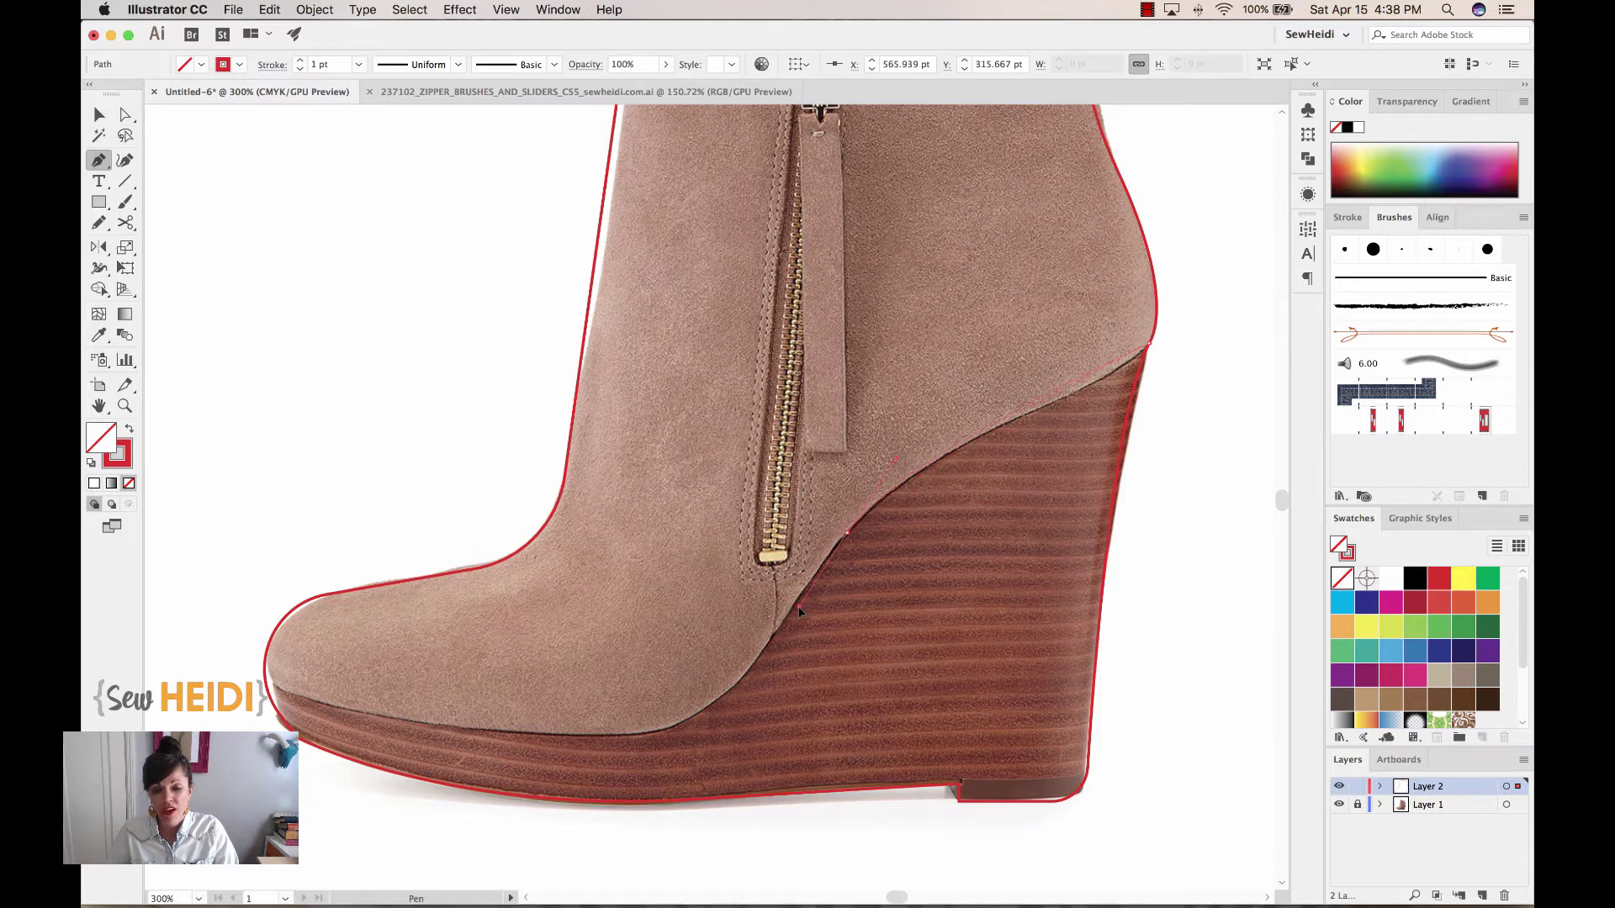
left_click(799, 607)
left_click_drag(595, 739, 462, 728)
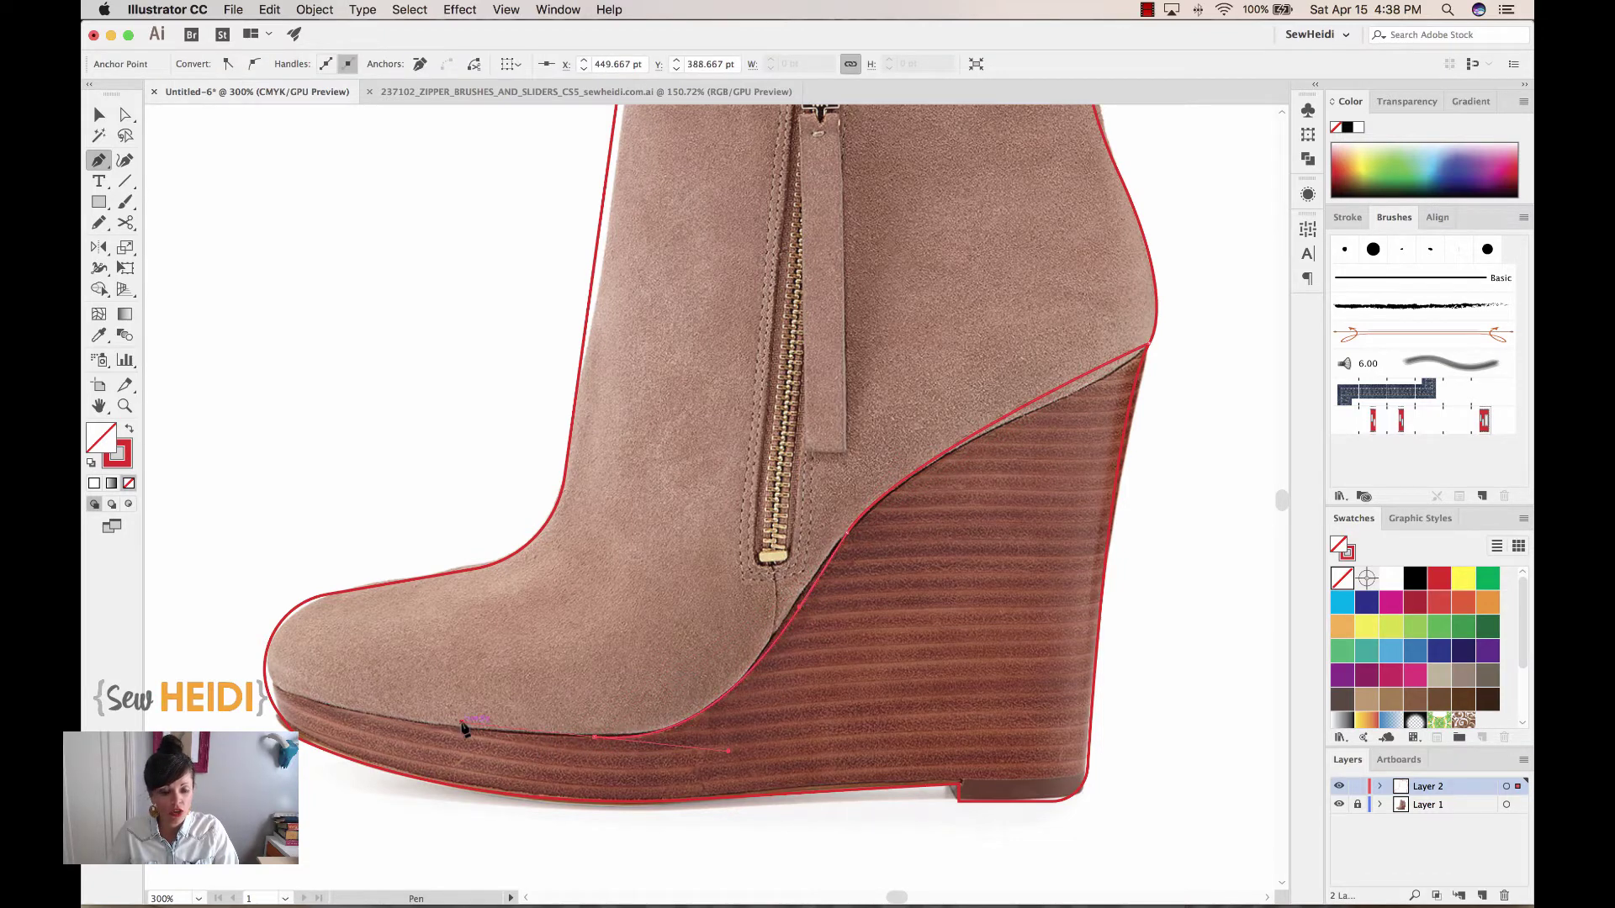
left_click(256, 666)
left_click_drag(256, 666, 209, 637)
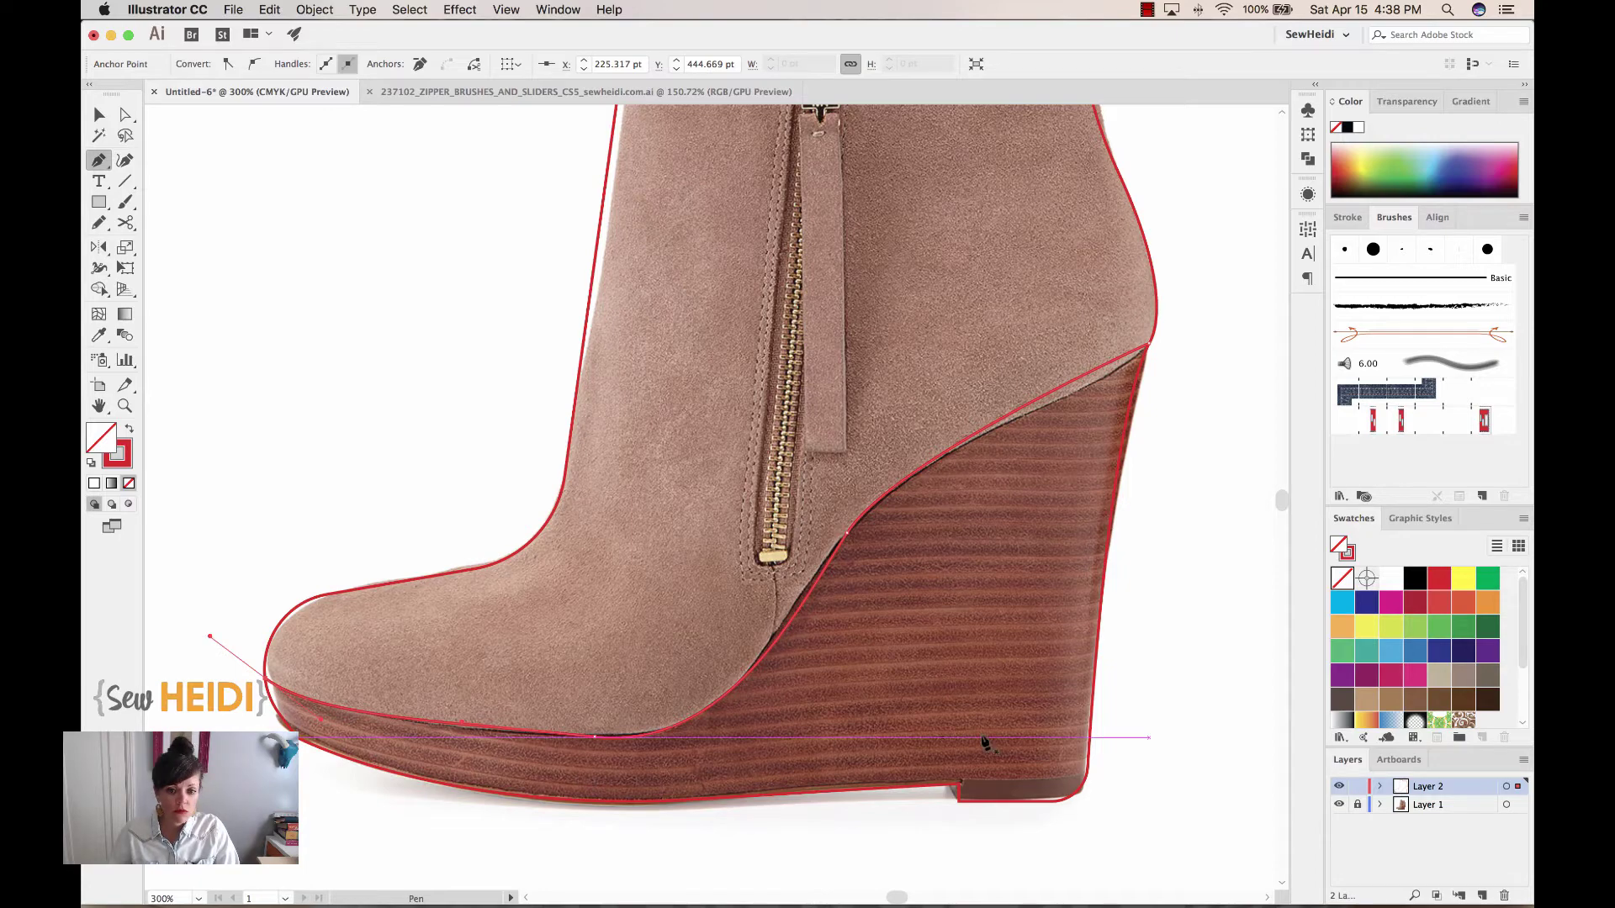
Finish the path around the back heel corner and zoom out to show the whole boot
key("super+equal")
key("super+equal")
left_click_drag(898, 673, 396, 613)
left_click_drag(908, 617, 512, 616)
left_click_drag(743, 613, 678, 613)
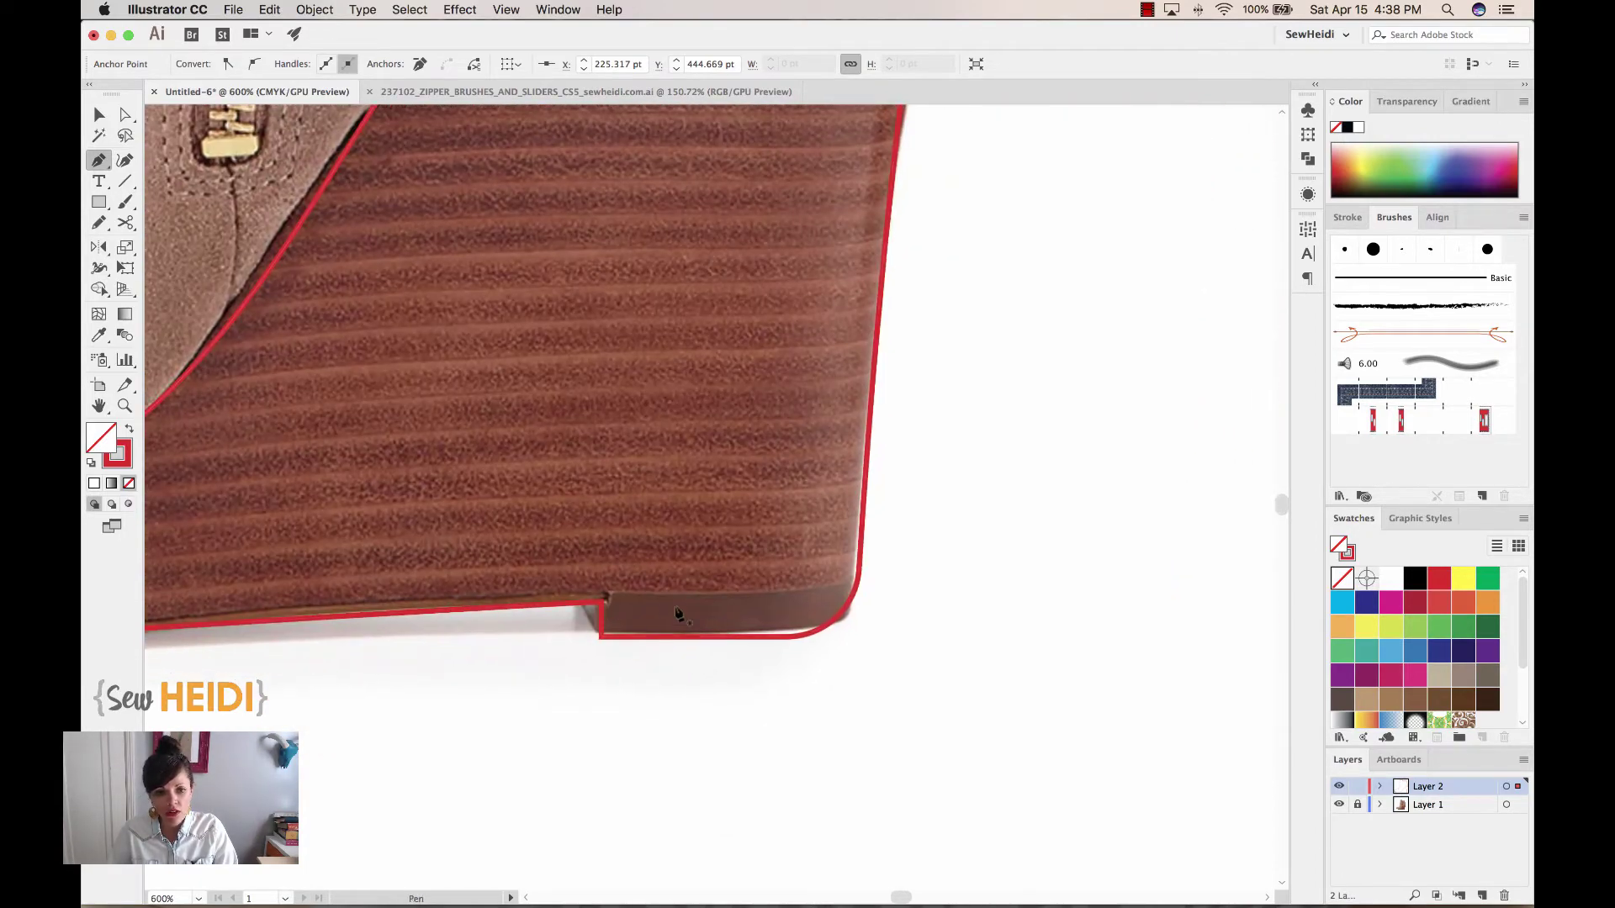
left_click(602, 599)
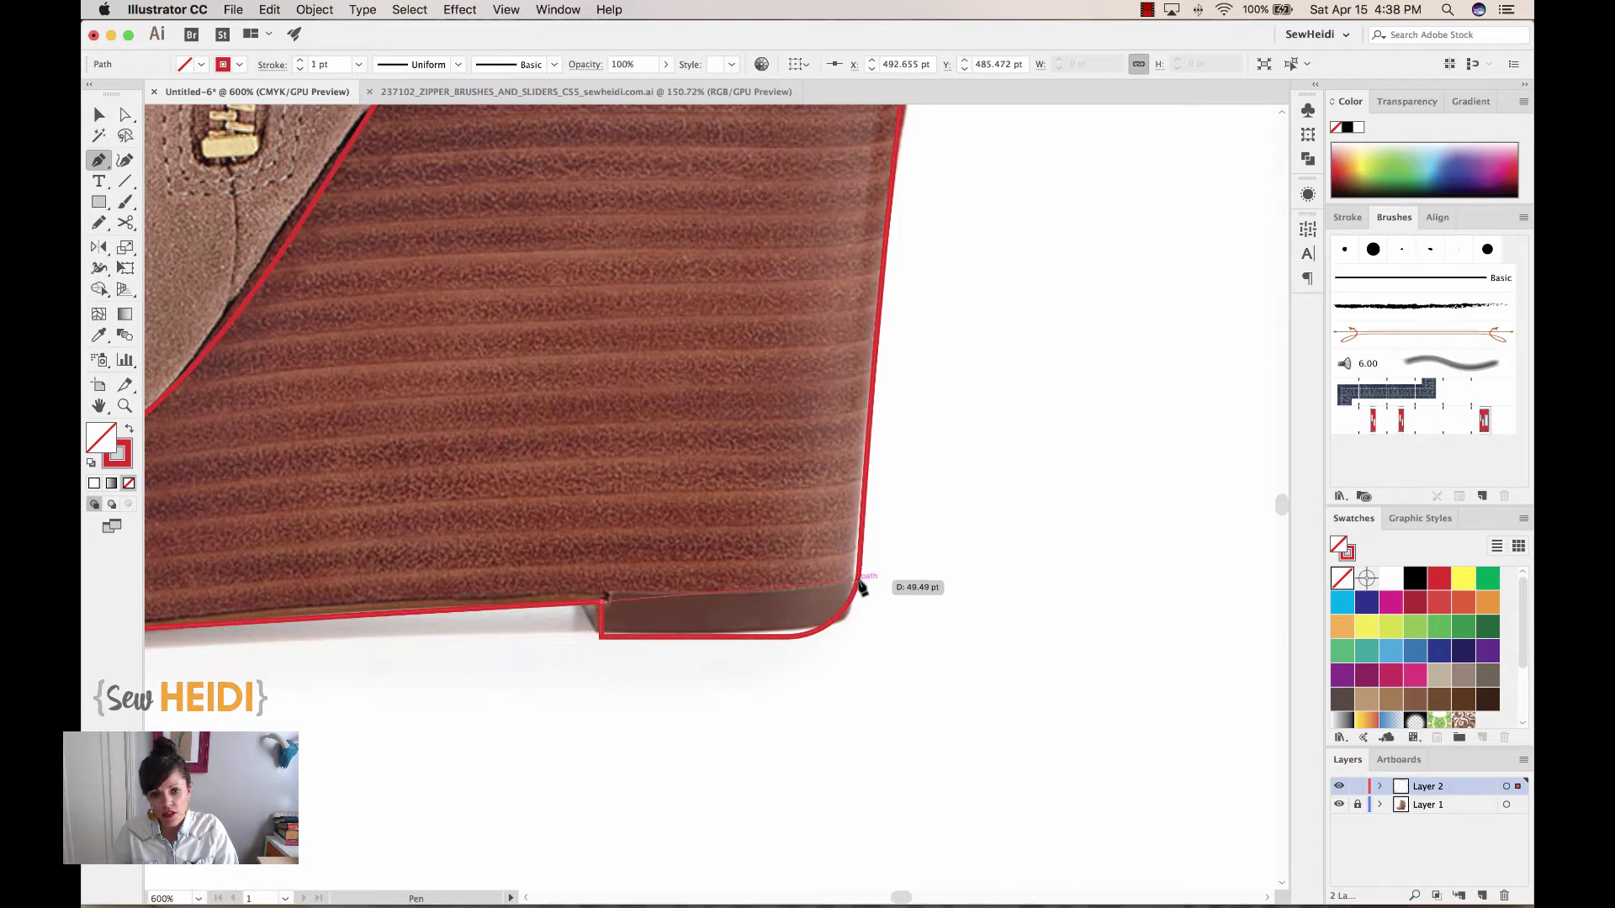
left_click_drag(859, 580, 912, 565)
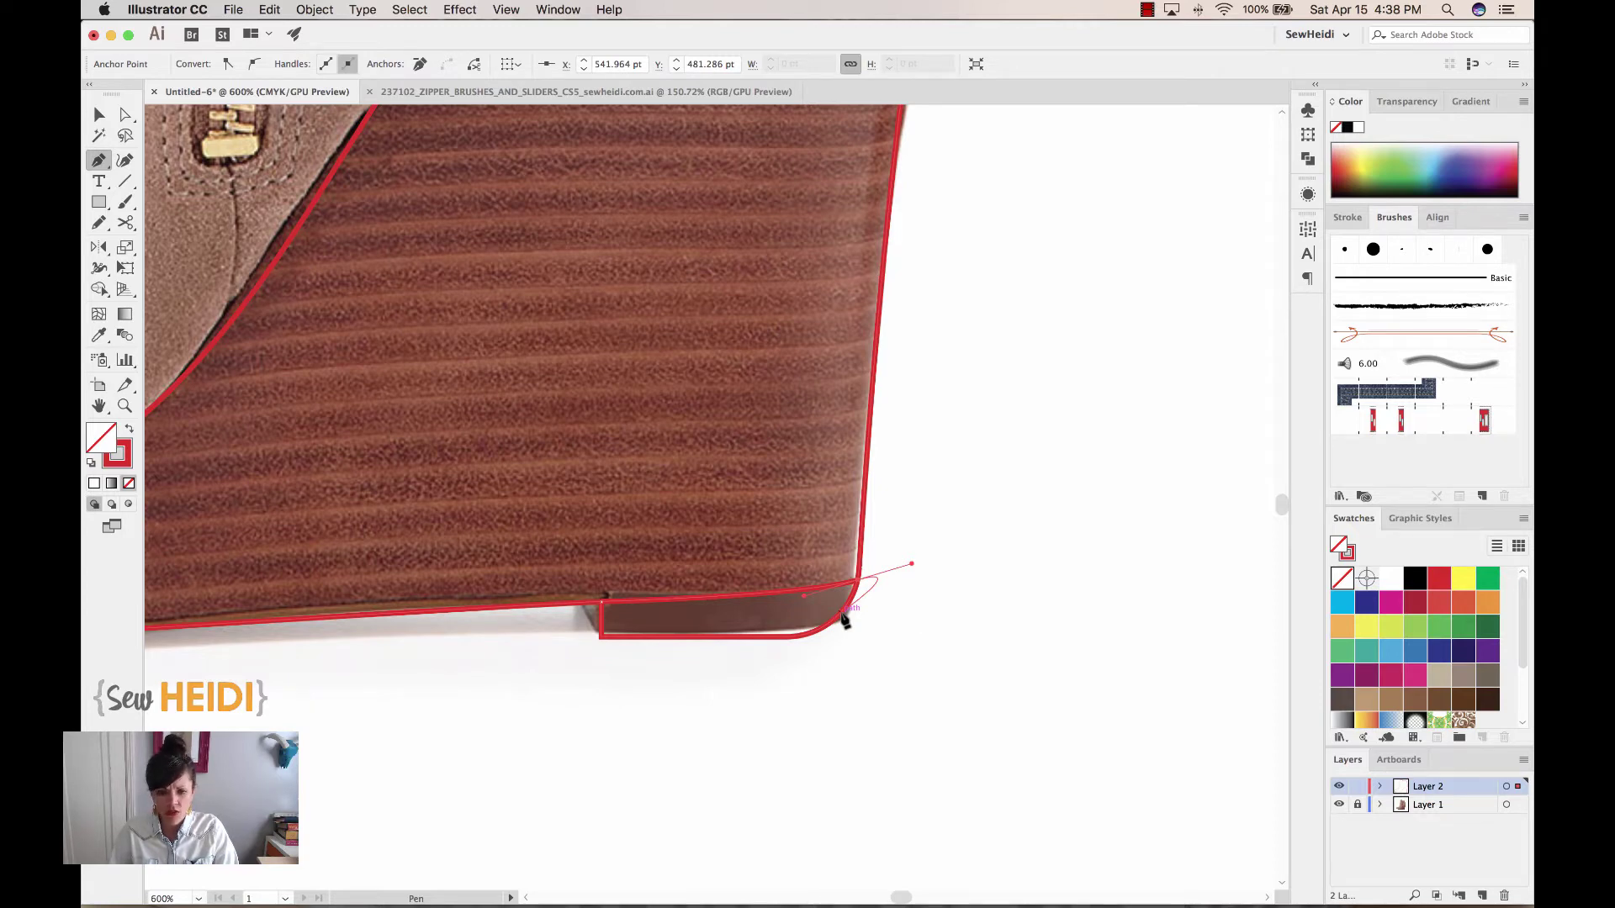
key("super+minus")
key("super+minus")
key("super+minus")
left_click_drag(1026, 645, 873, 443)
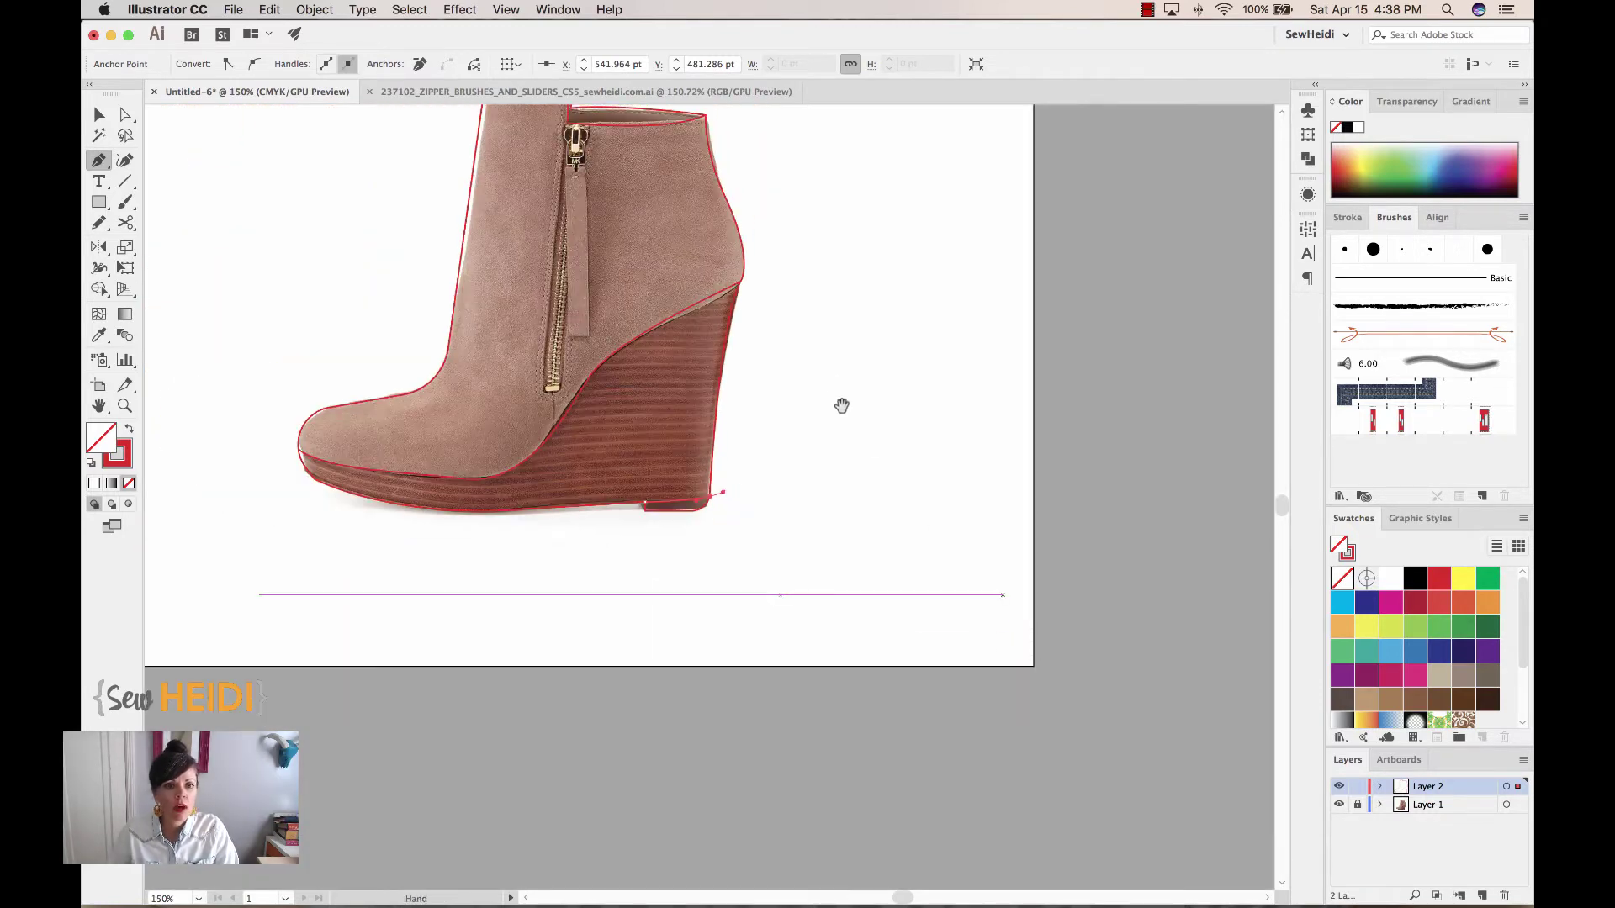
key("super+minus")
left_click_drag(836, 505, 954, 424)
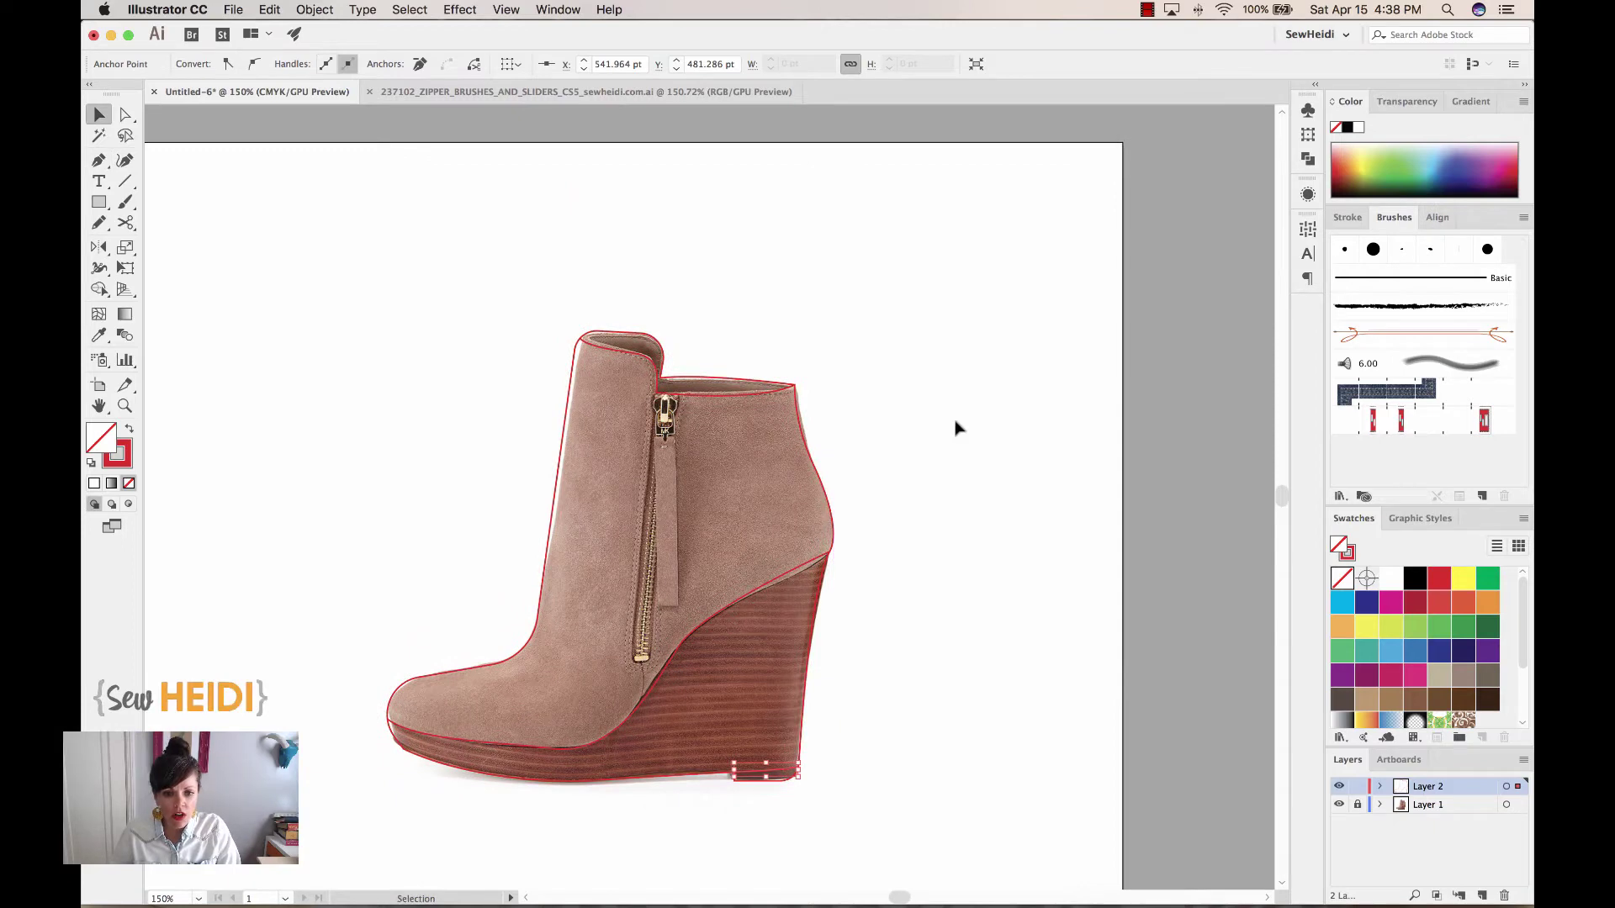
key("v")
left_click(956, 426)
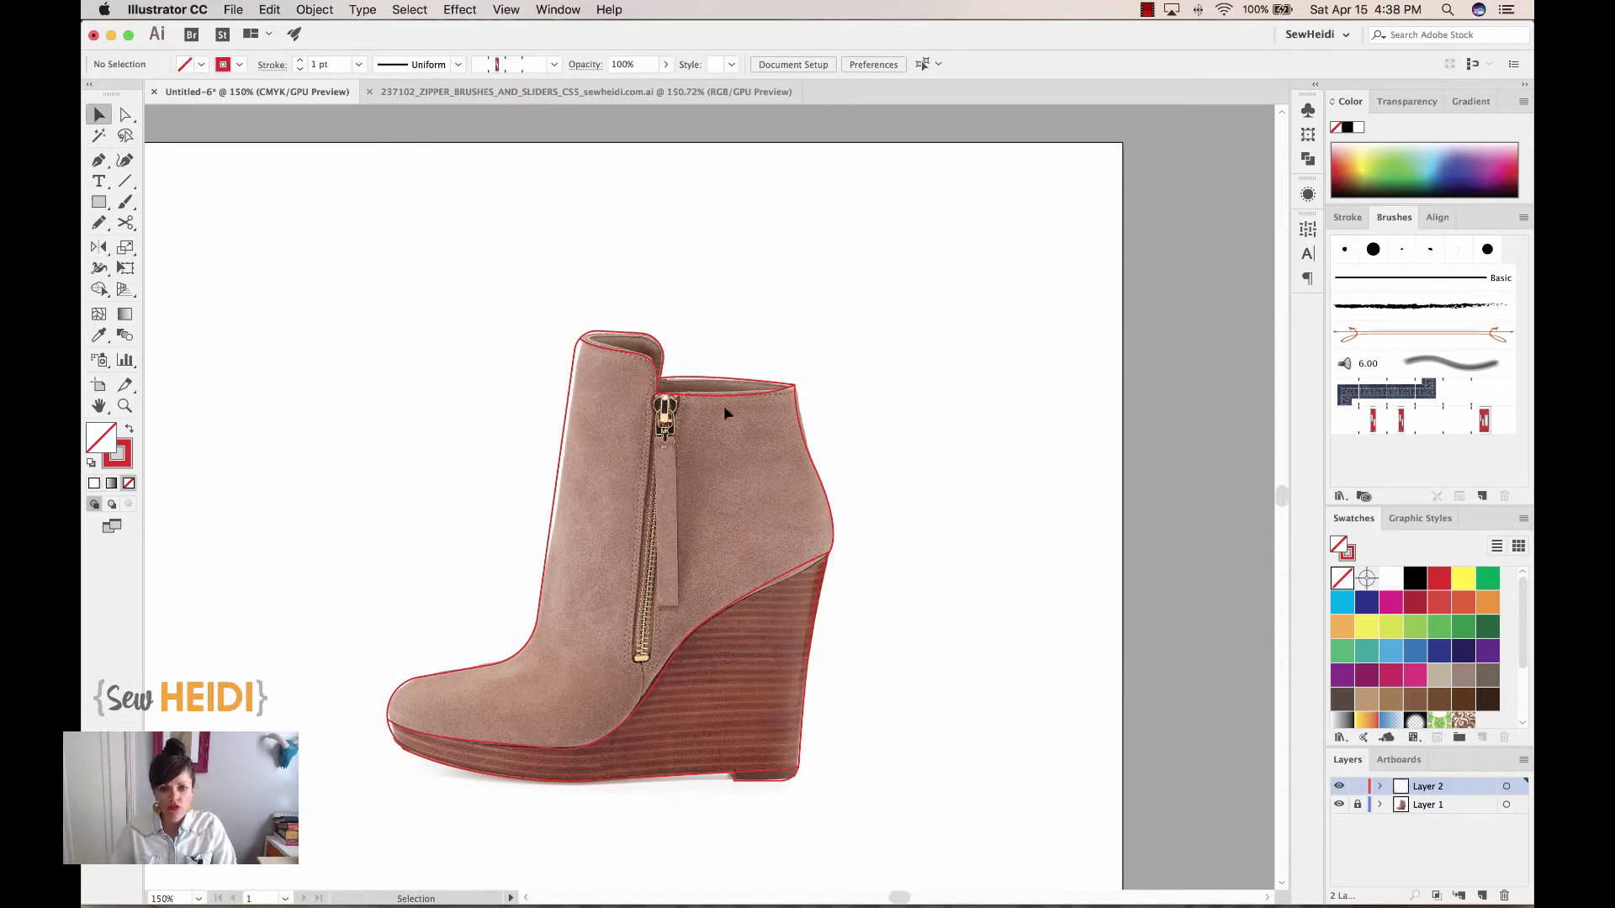
Hide the boot photo layer and shift the two collar seam anchors slightly right
left_click(1339, 805)
left_click_drag(959, 581, 982, 552)
key("z")
left_click_drag(588, 263, 847, 483)
key("a")
left_click_drag(605, 425, 616, 429)
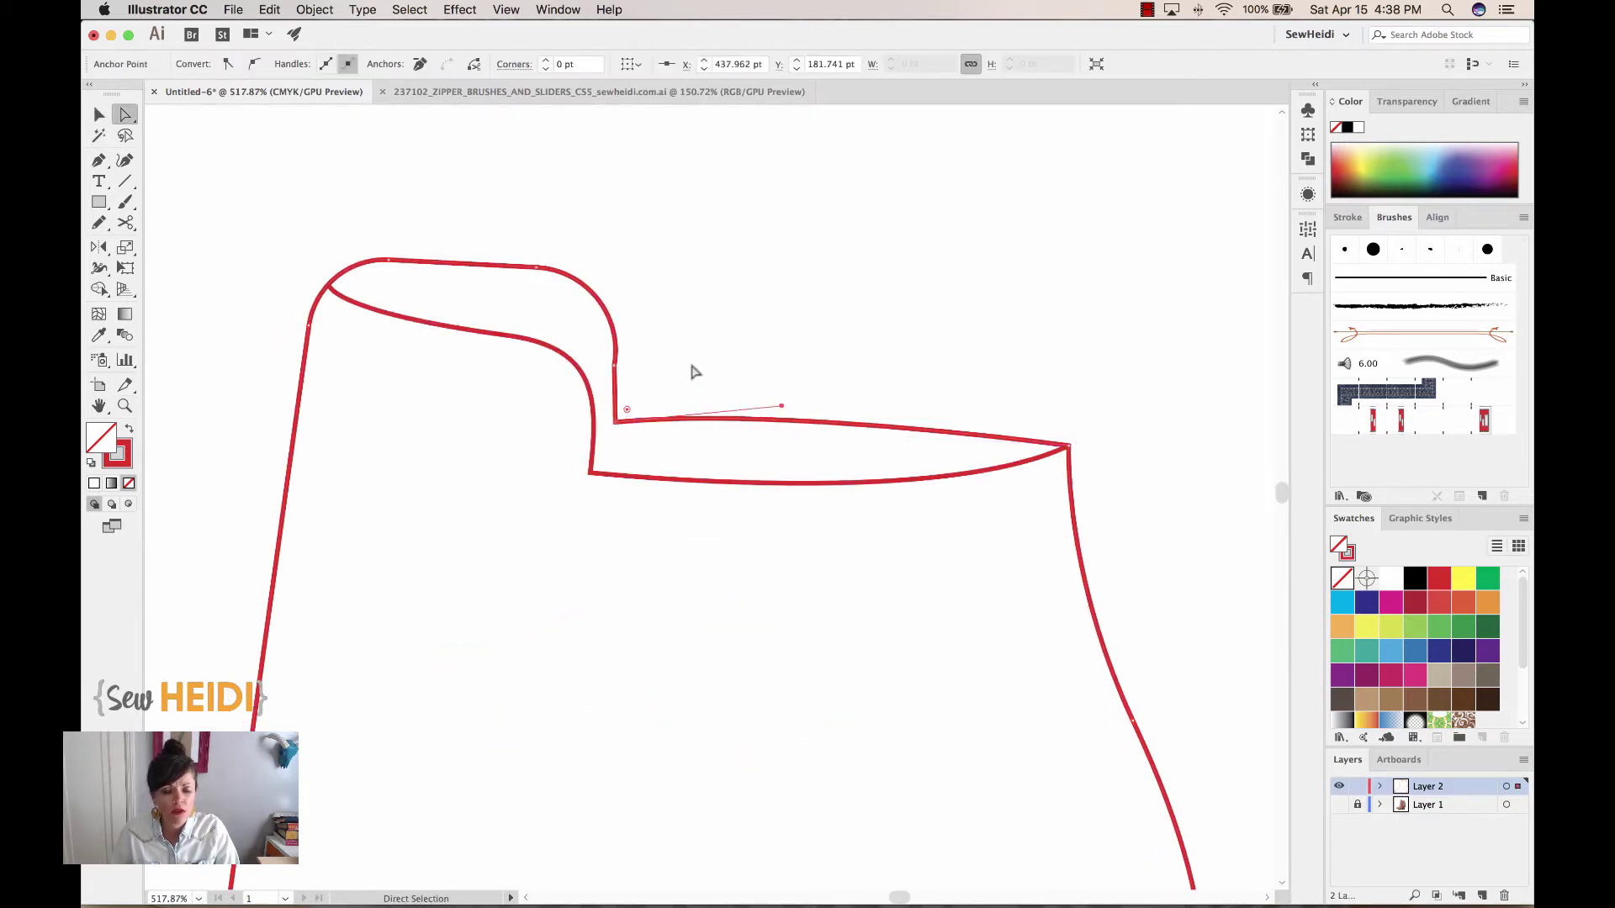
key("super+z")
left_click(616, 374, "shift")
left_click_drag(616, 375, 624, 371)
left_click(705, 392)
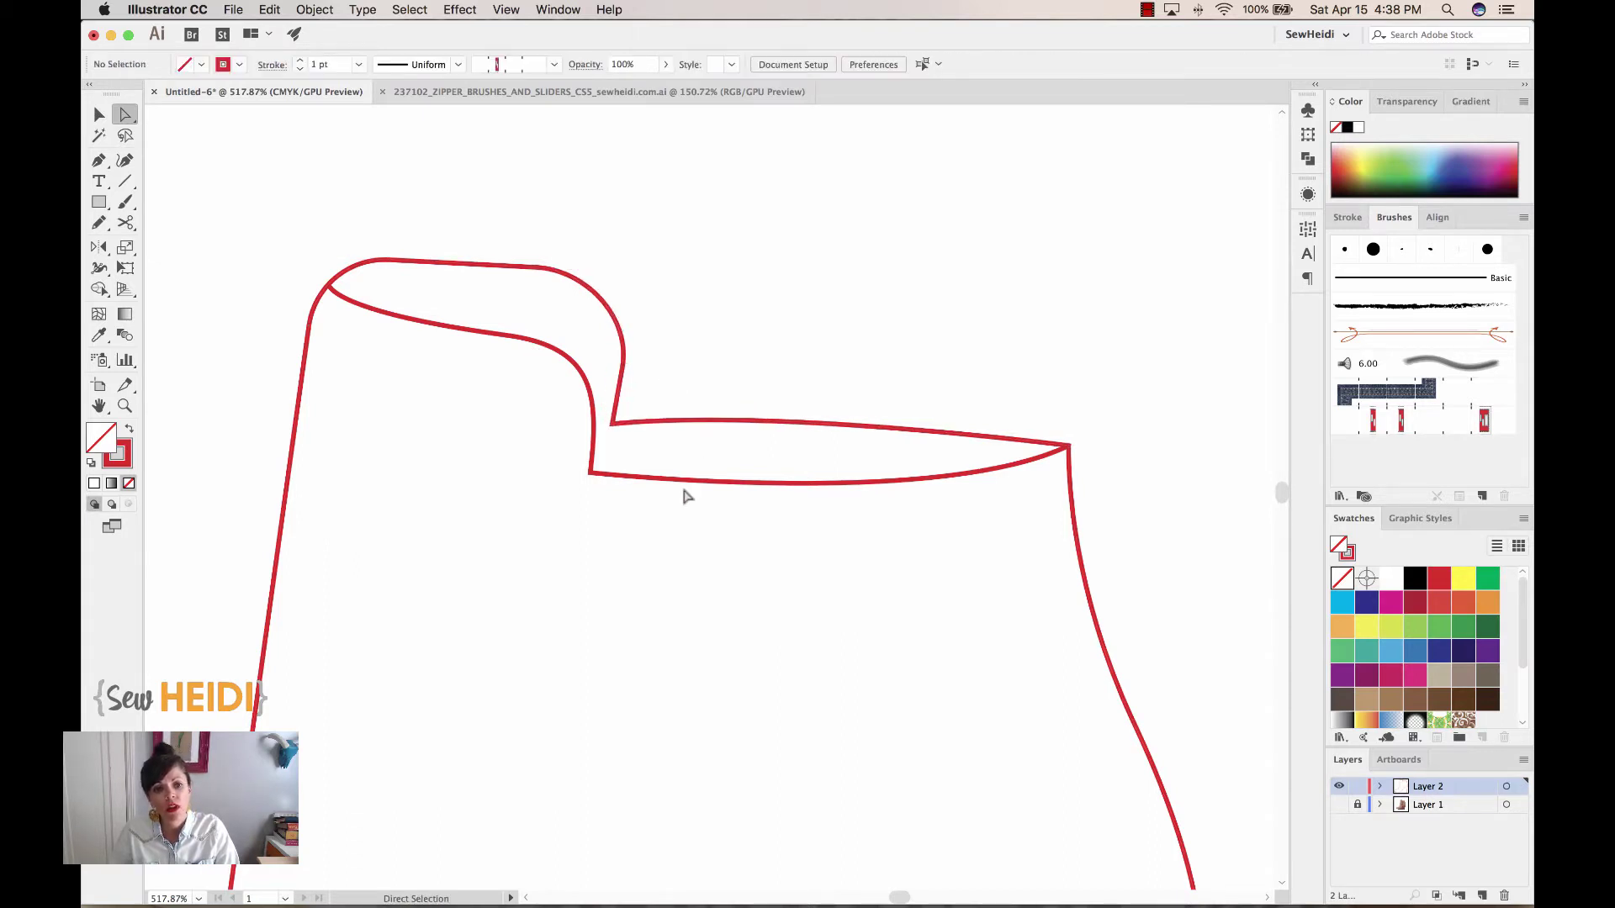
Round the toe's sole corner to 11.07 pt
left_click_drag(533, 609, 915, 301)
scroll(915, 301, "down", 10)
scroll(915, 302, "left", 5)
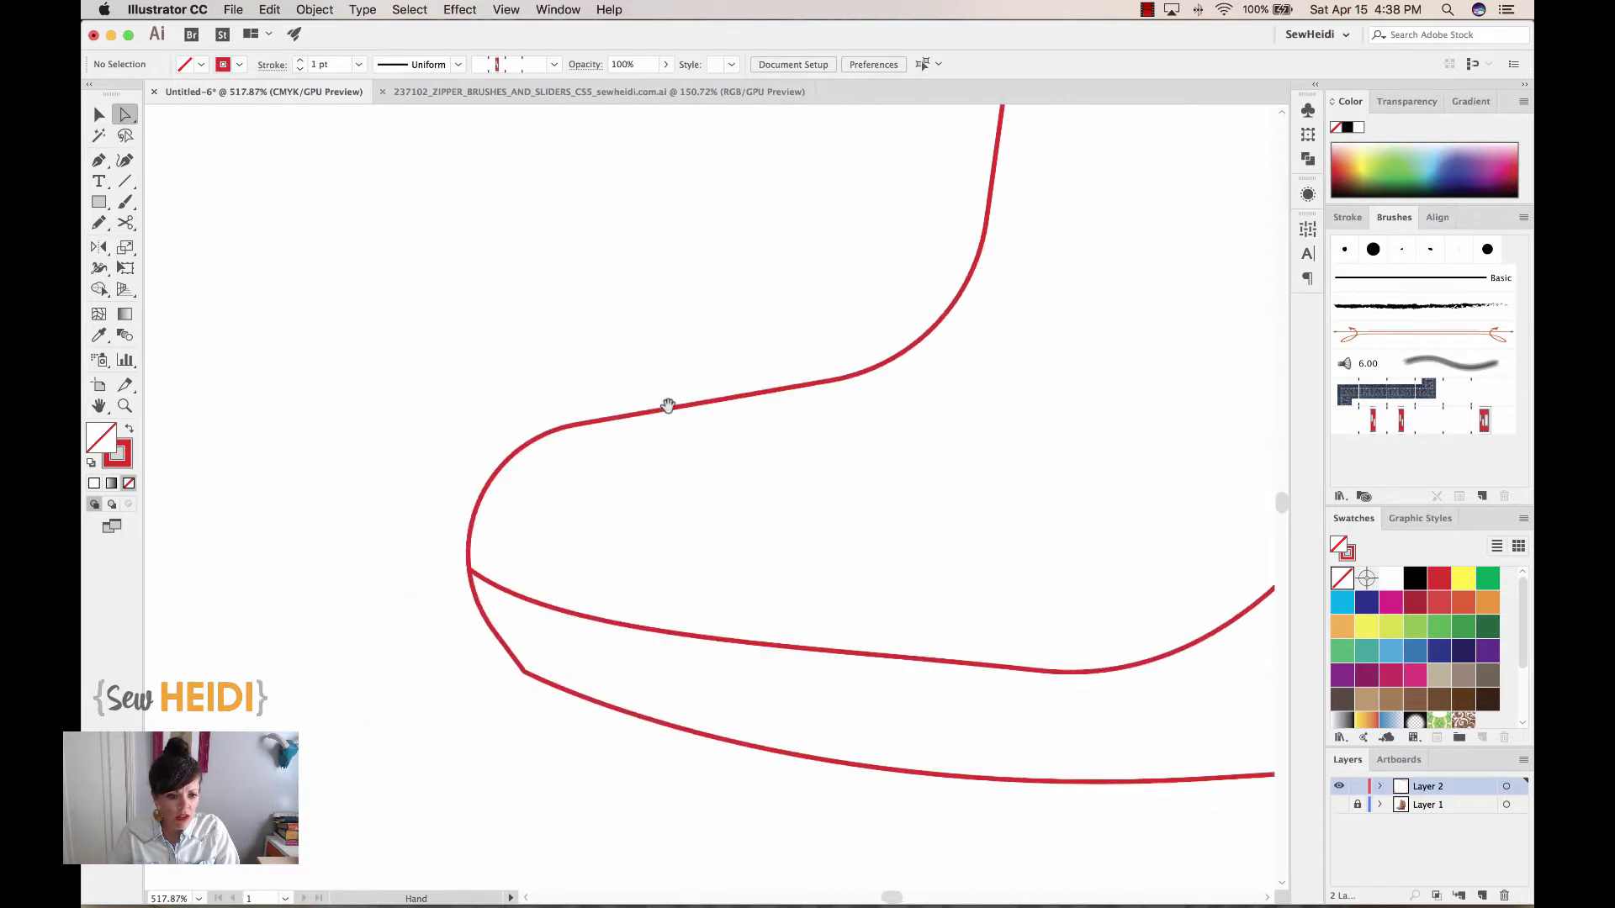
left_click(496, 603)
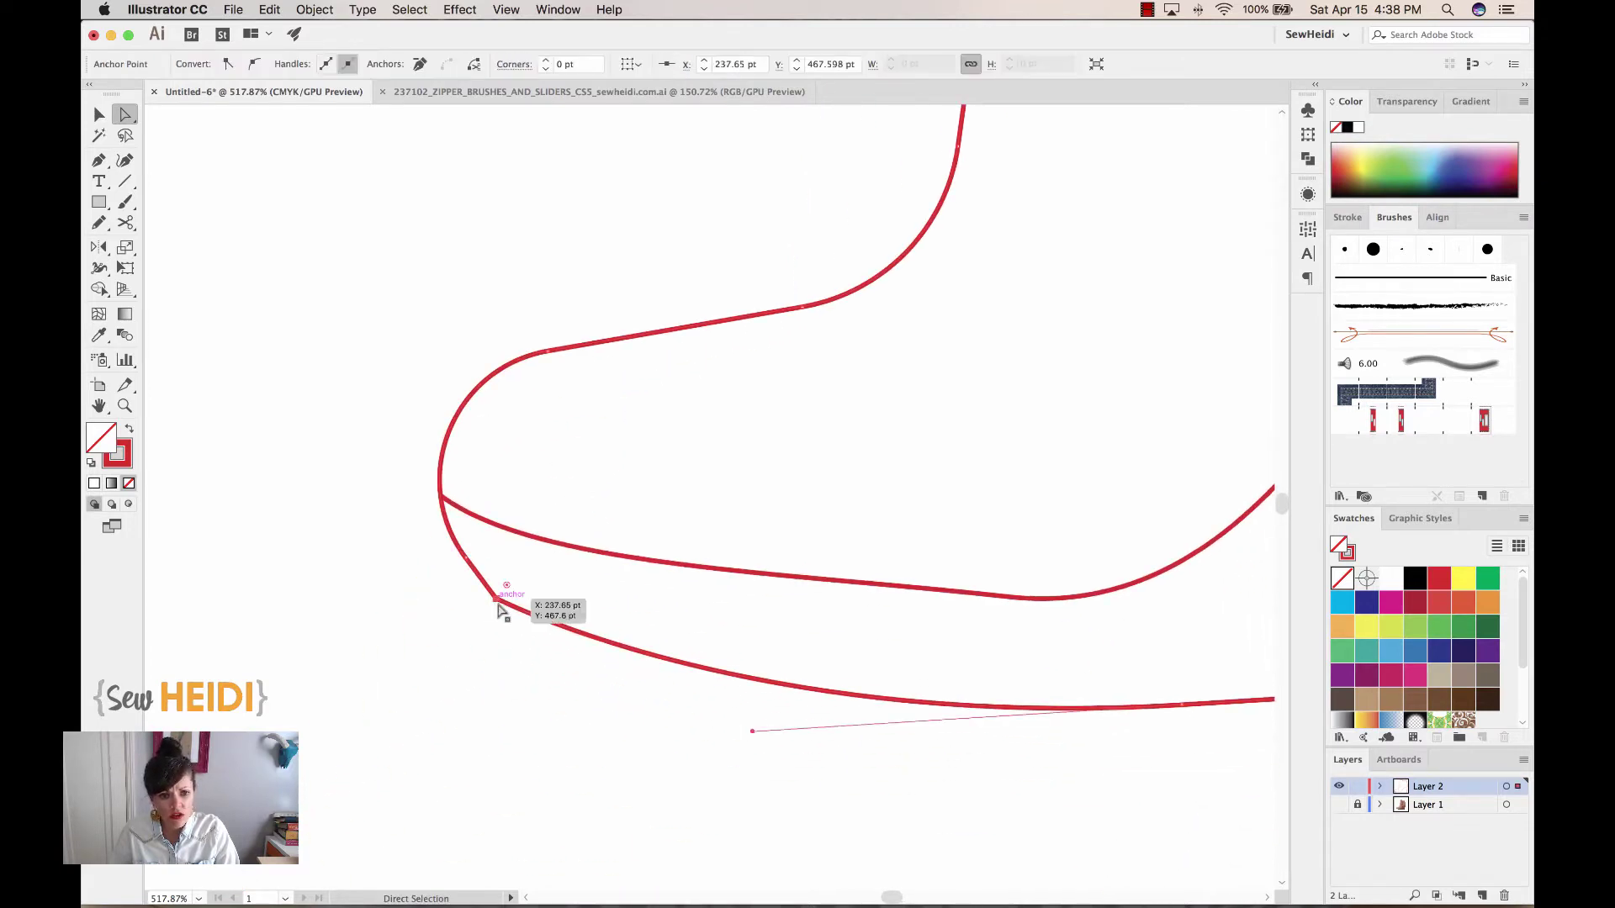
left_click(490, 643)
left_click(496, 603)
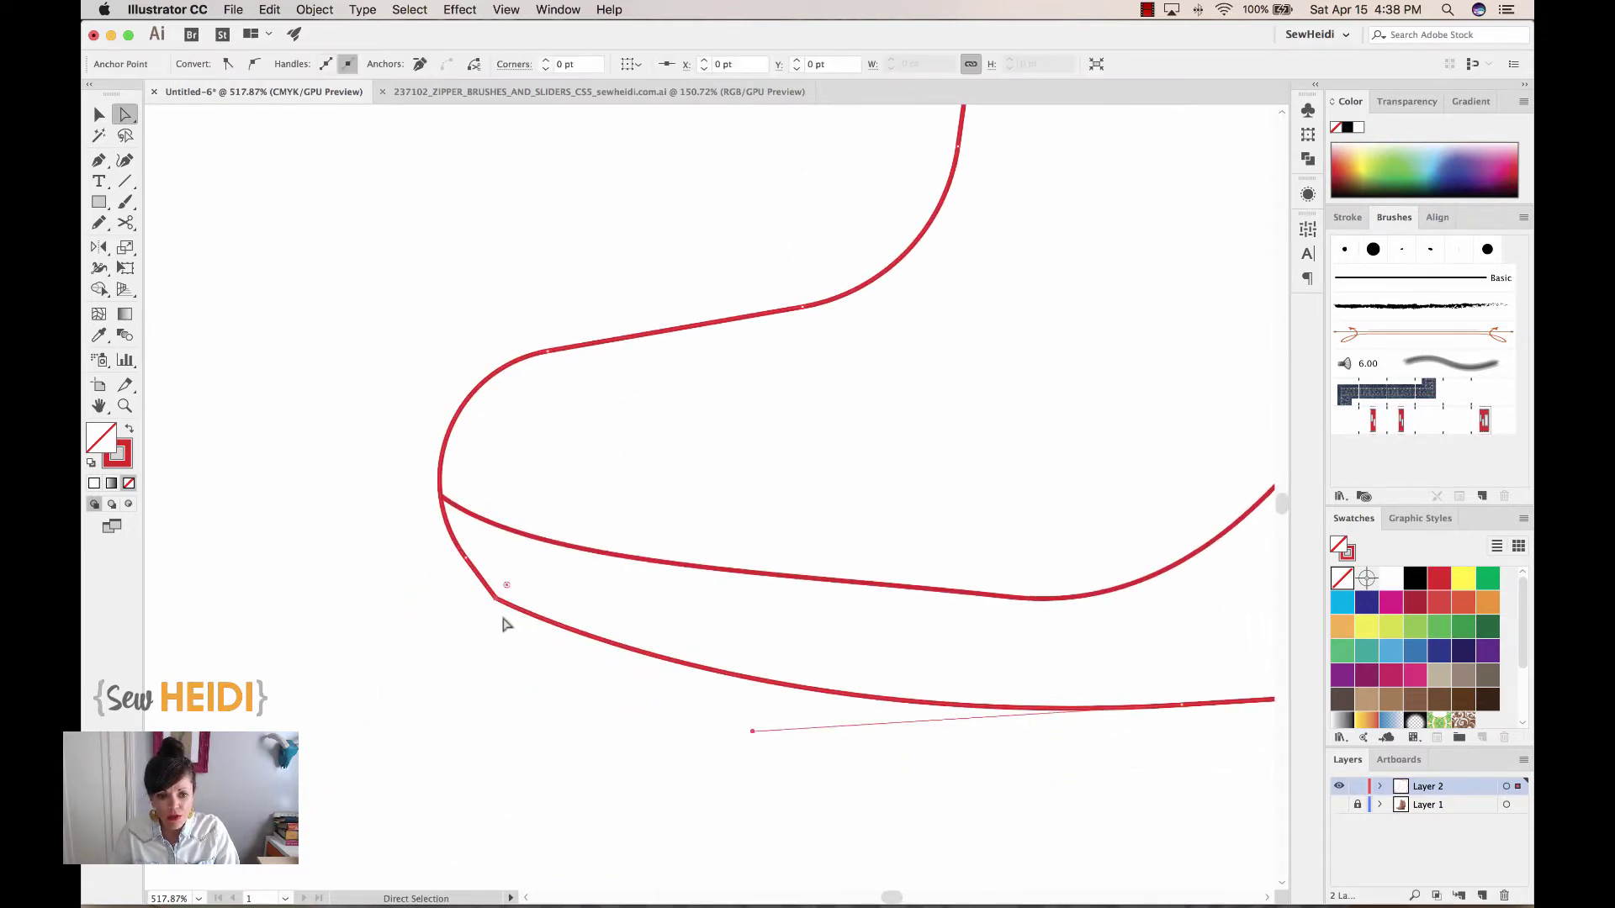
left_click_drag(508, 589, 541, 566)
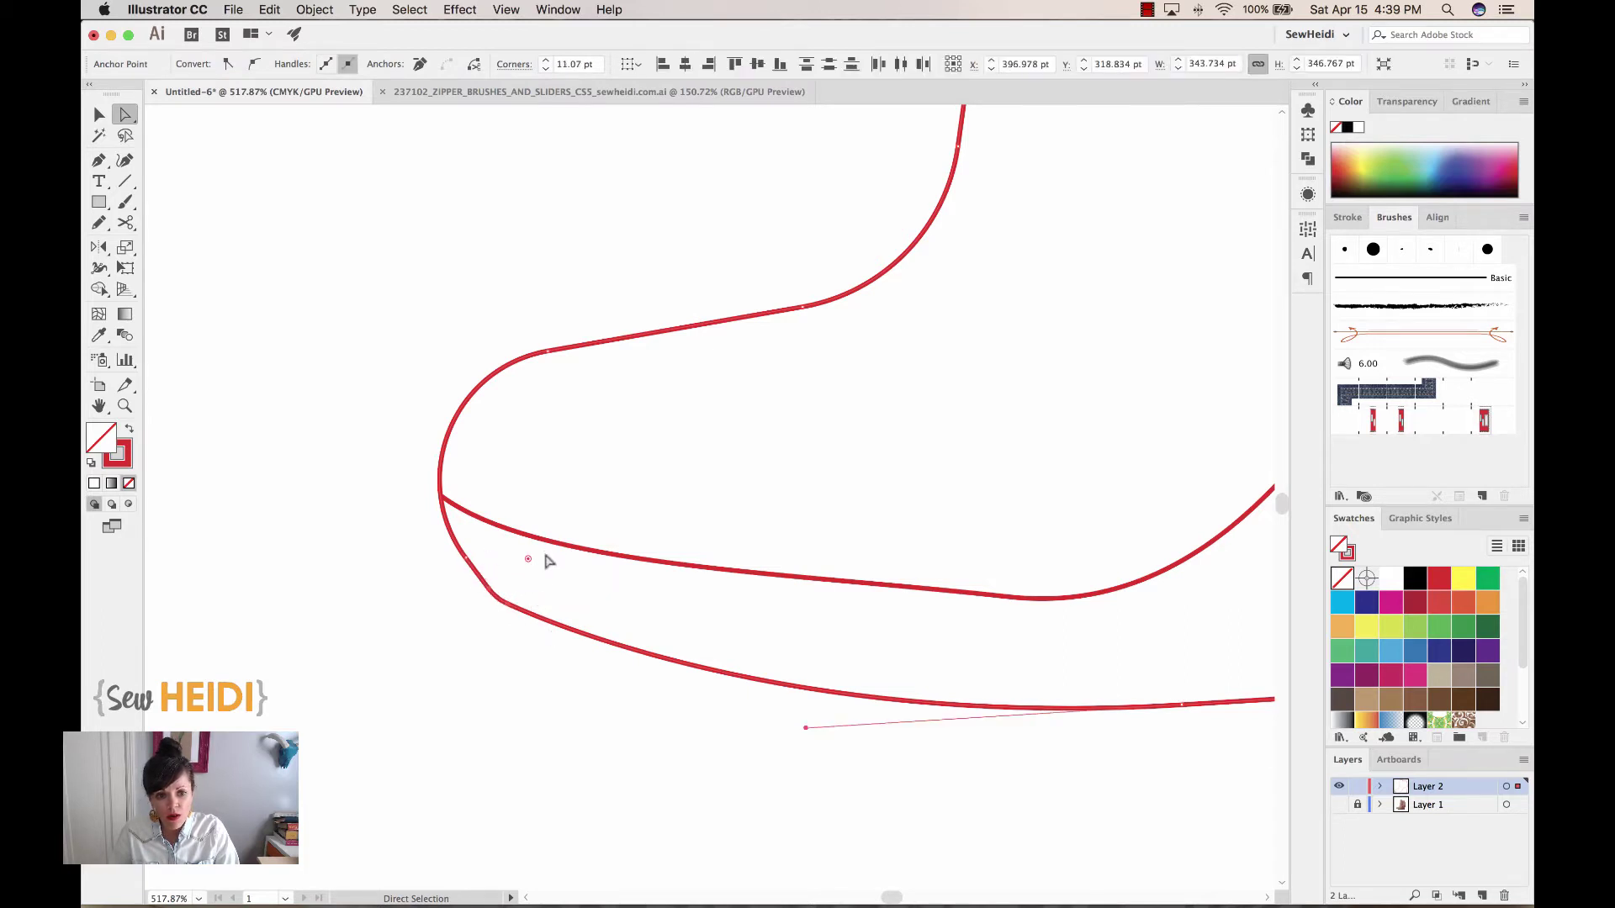
left_click(485, 692)
key("super+minus")
key("super+minus")
key("super+minus")
key("super+minus")
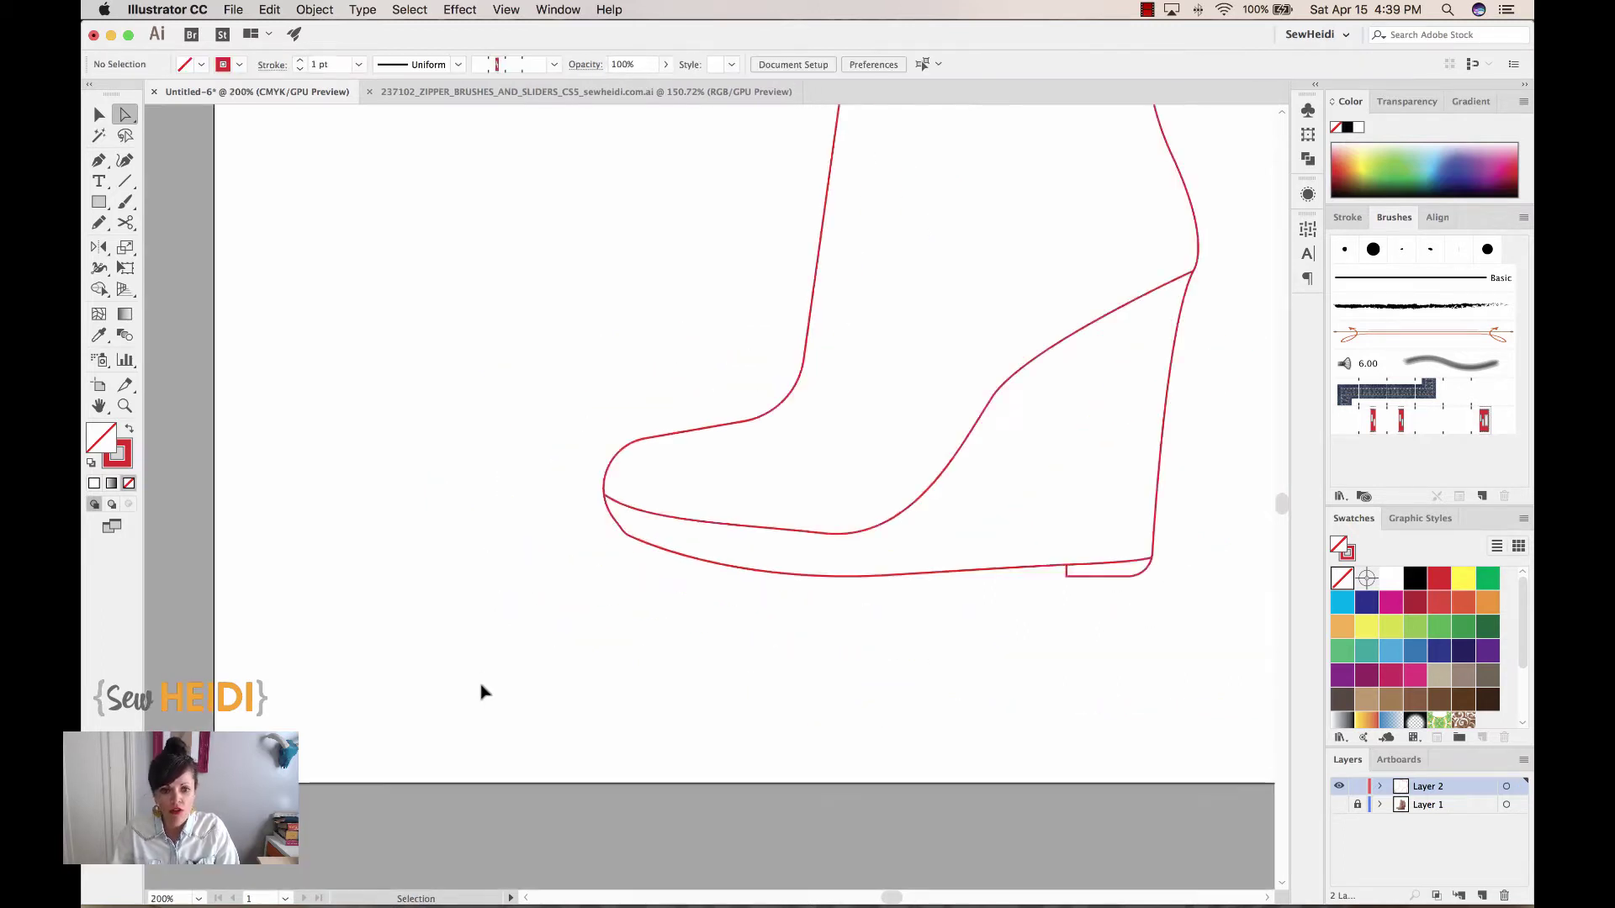
left_click_drag(738, 692, 676, 768)
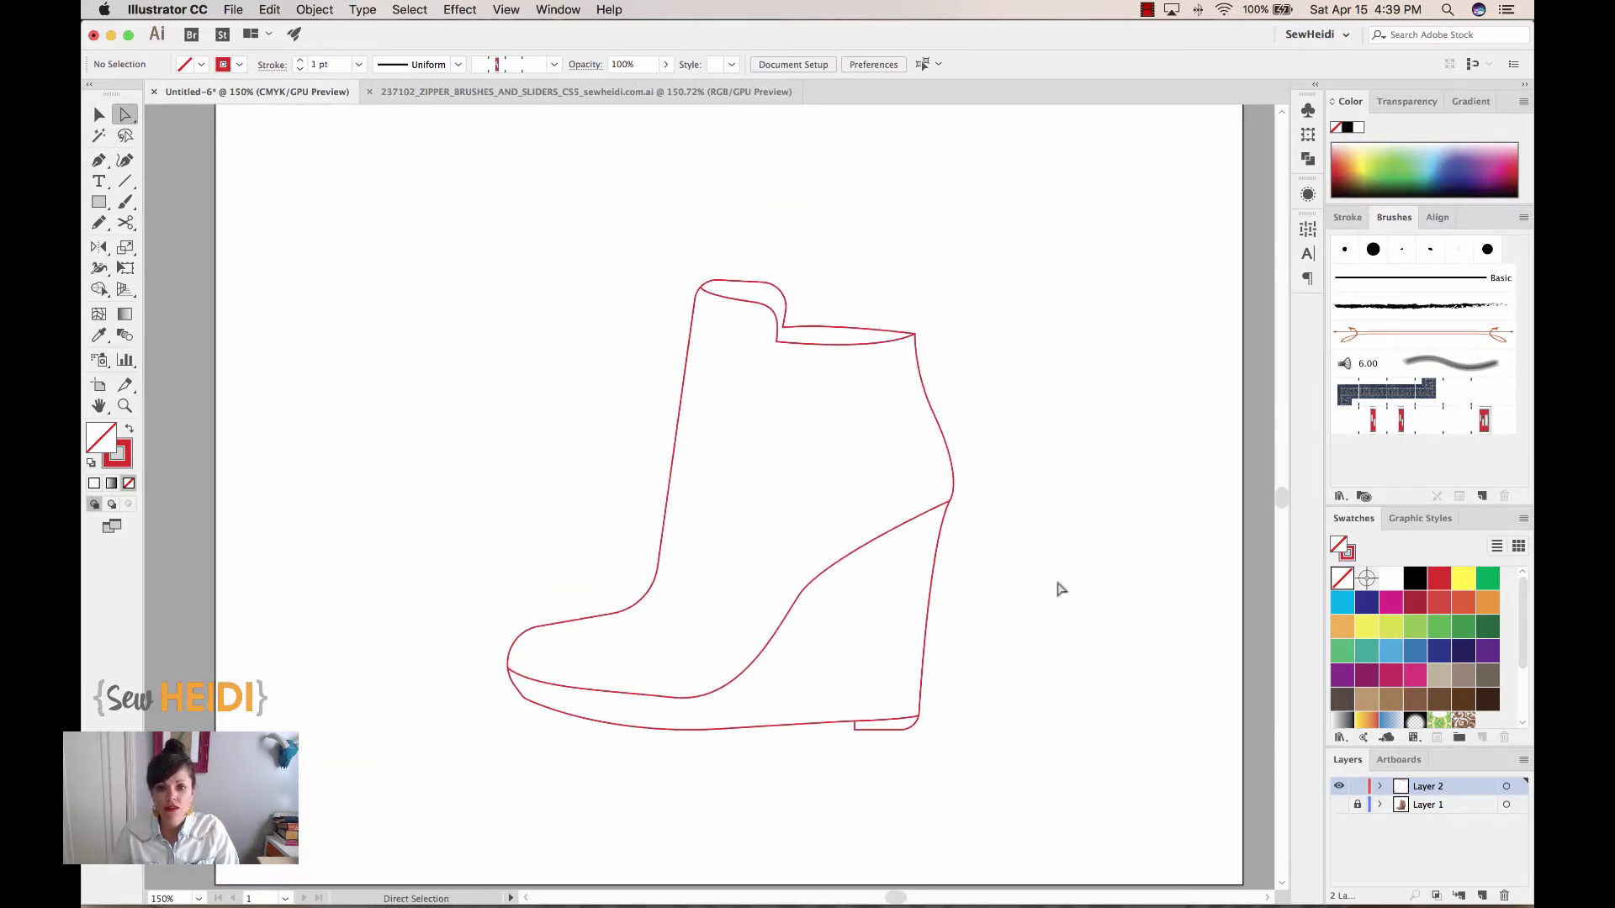
left_click(1339, 806)
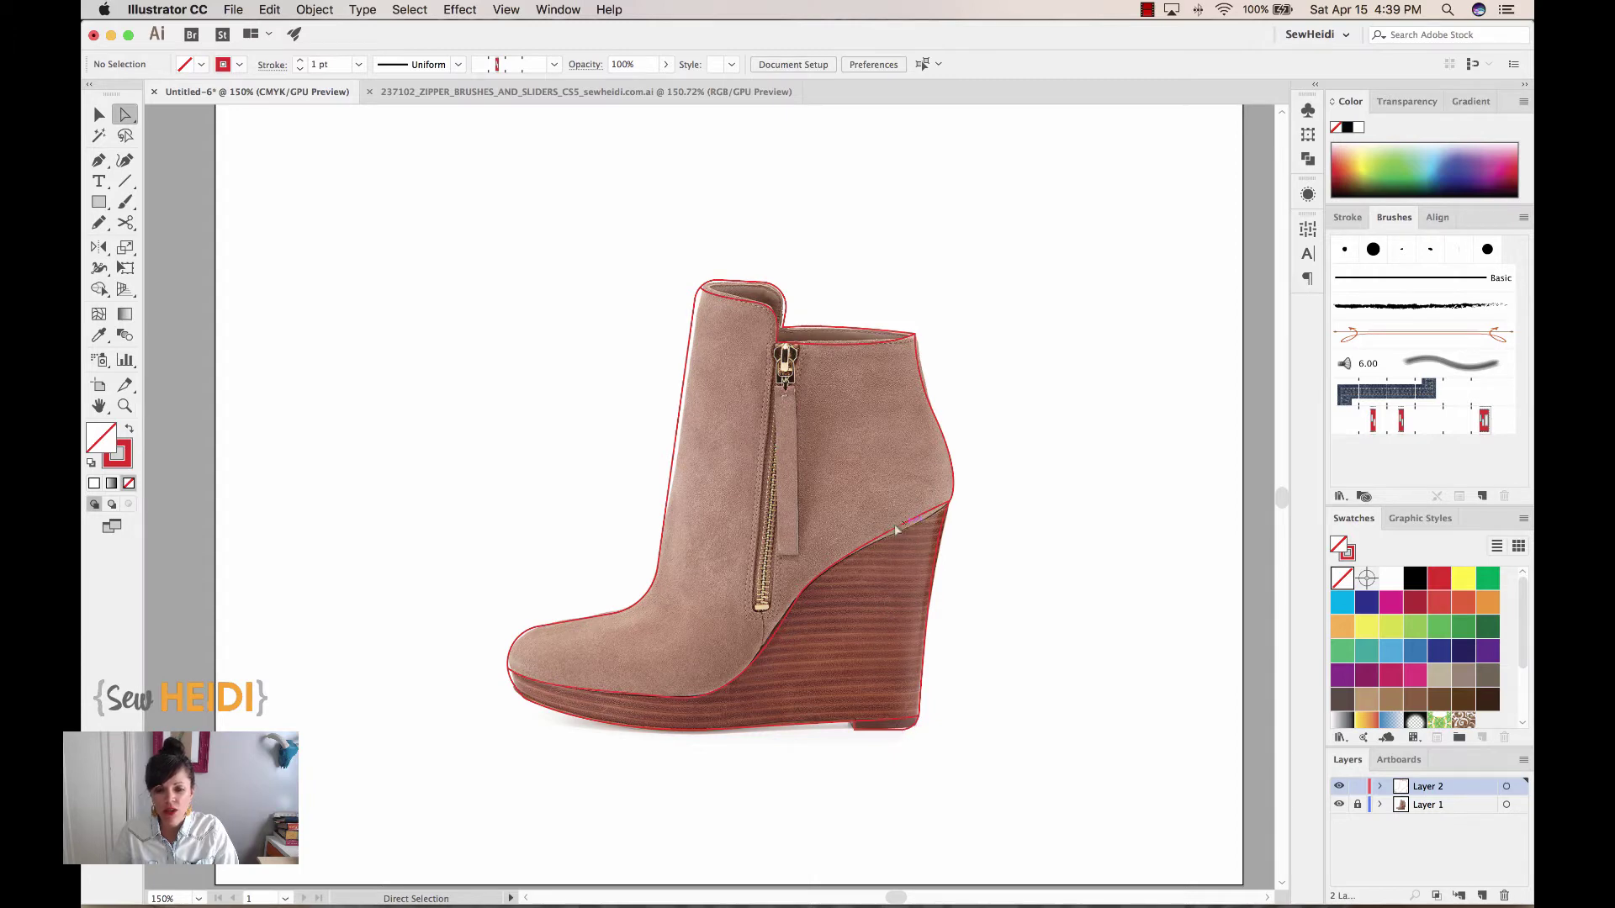
left_click(1339, 805)
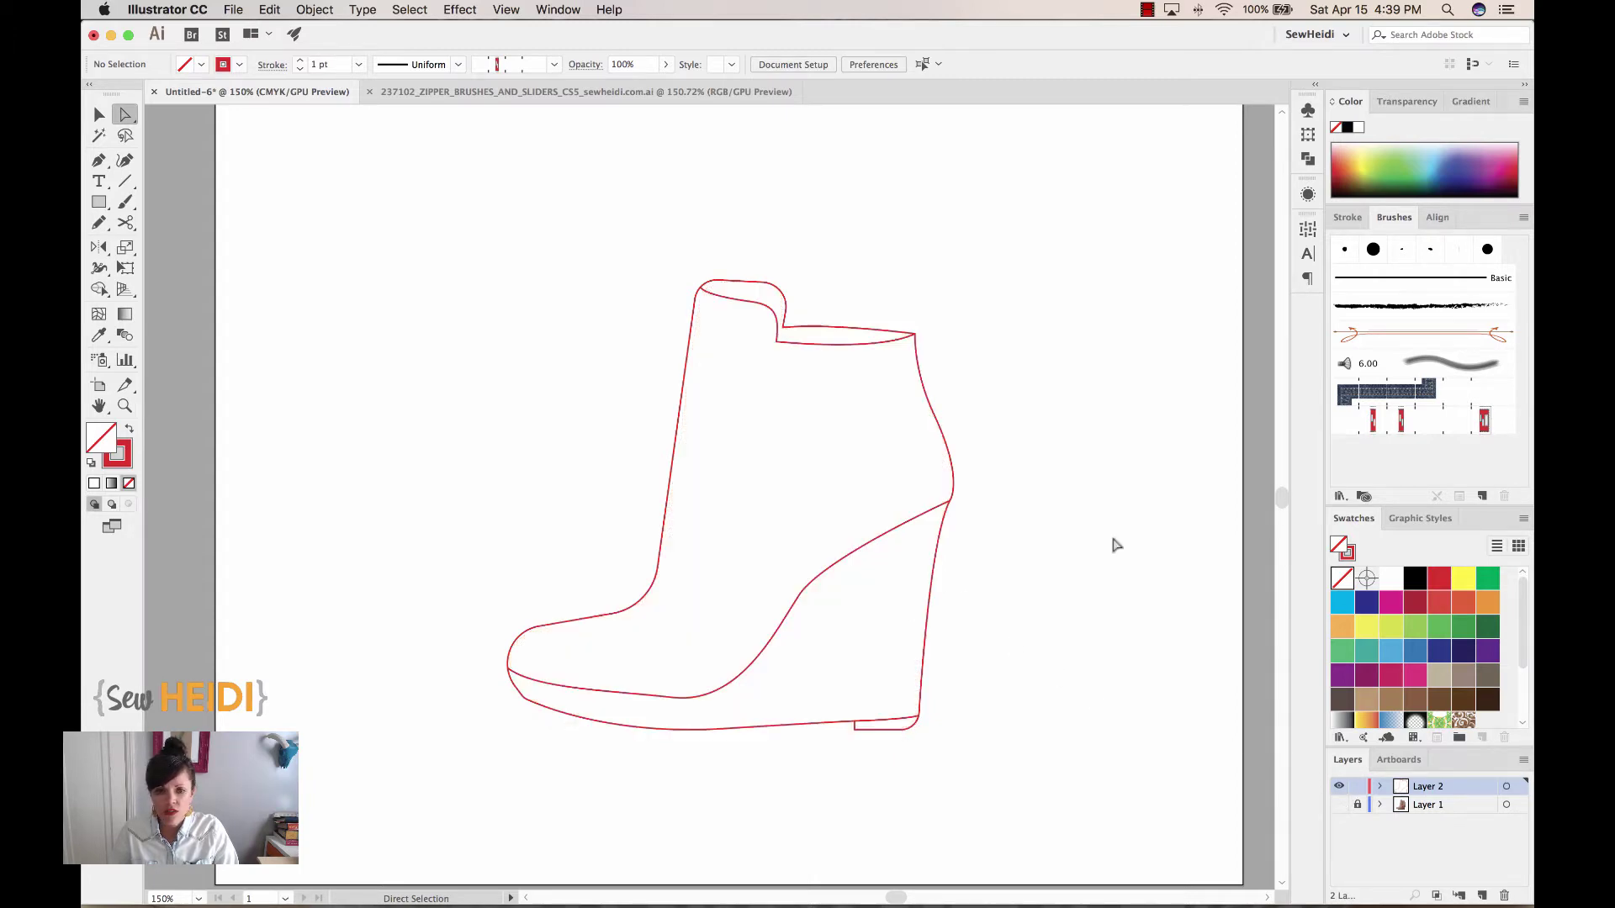
left_click(99, 114)
left_click_drag(446, 178, 977, 772)
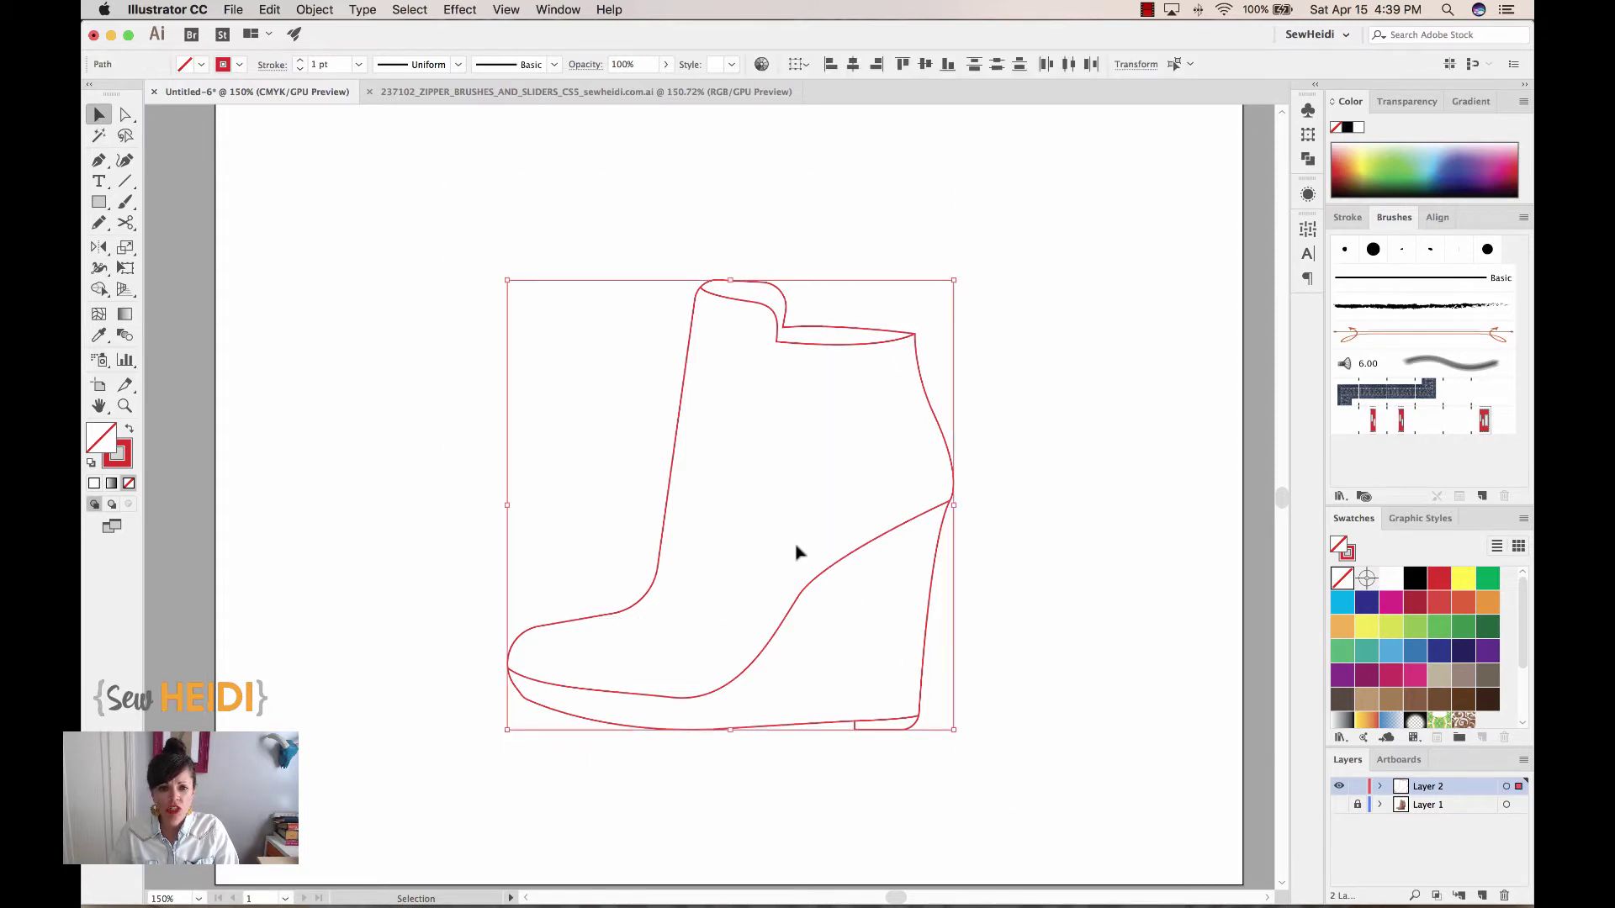
Change the boot outline's stroke colour from red to the Black swatch
left_click(129, 464)
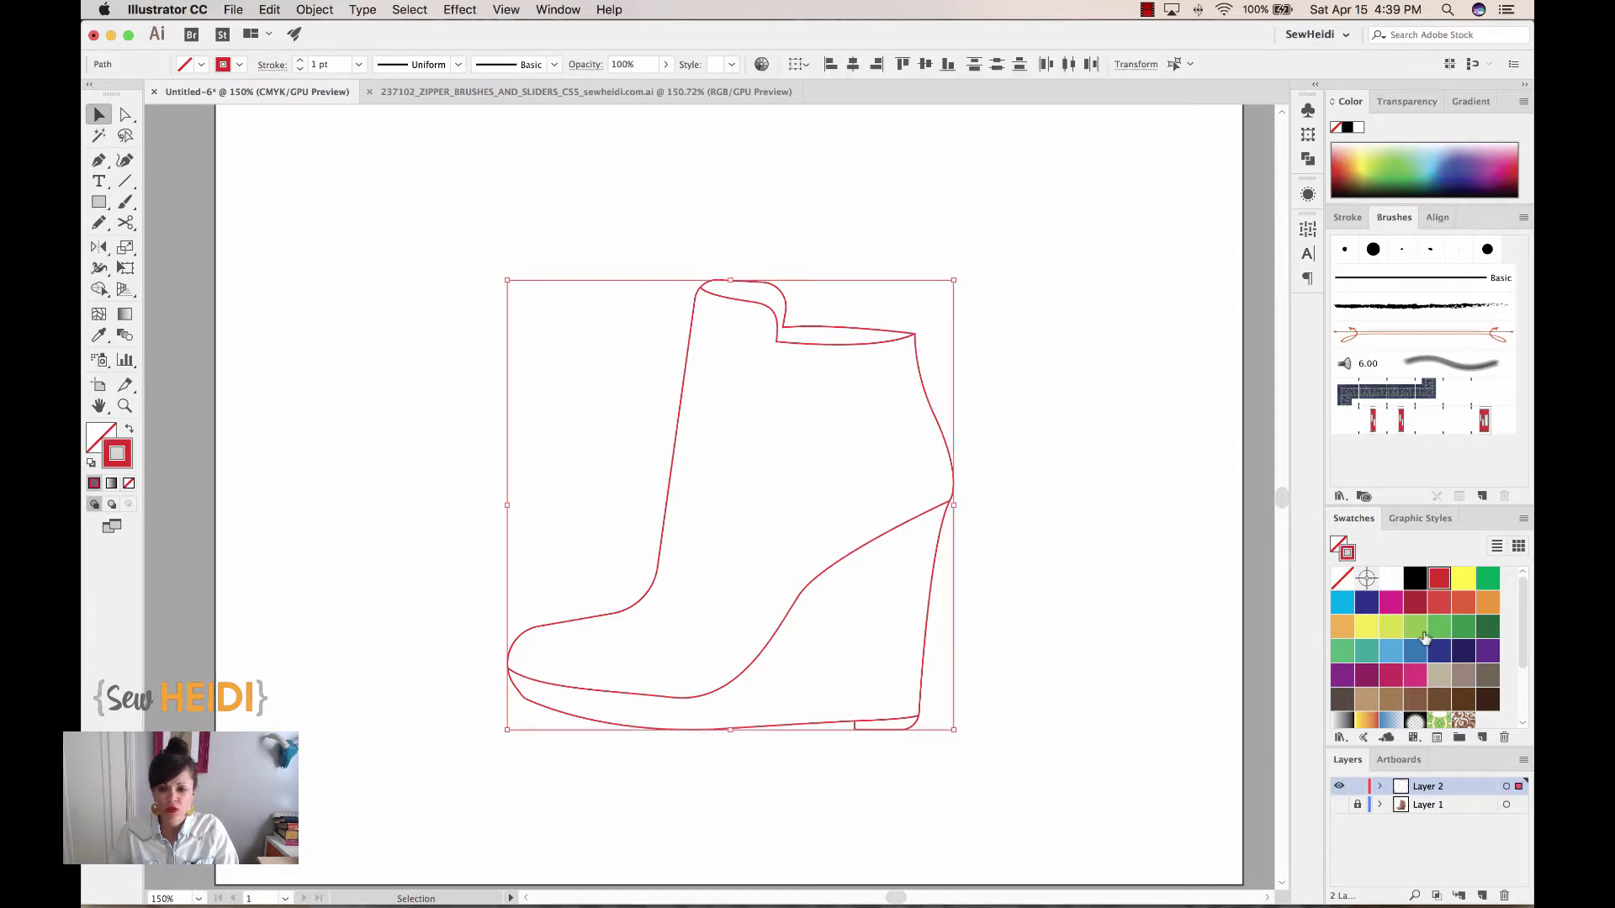
left_click(1411, 586)
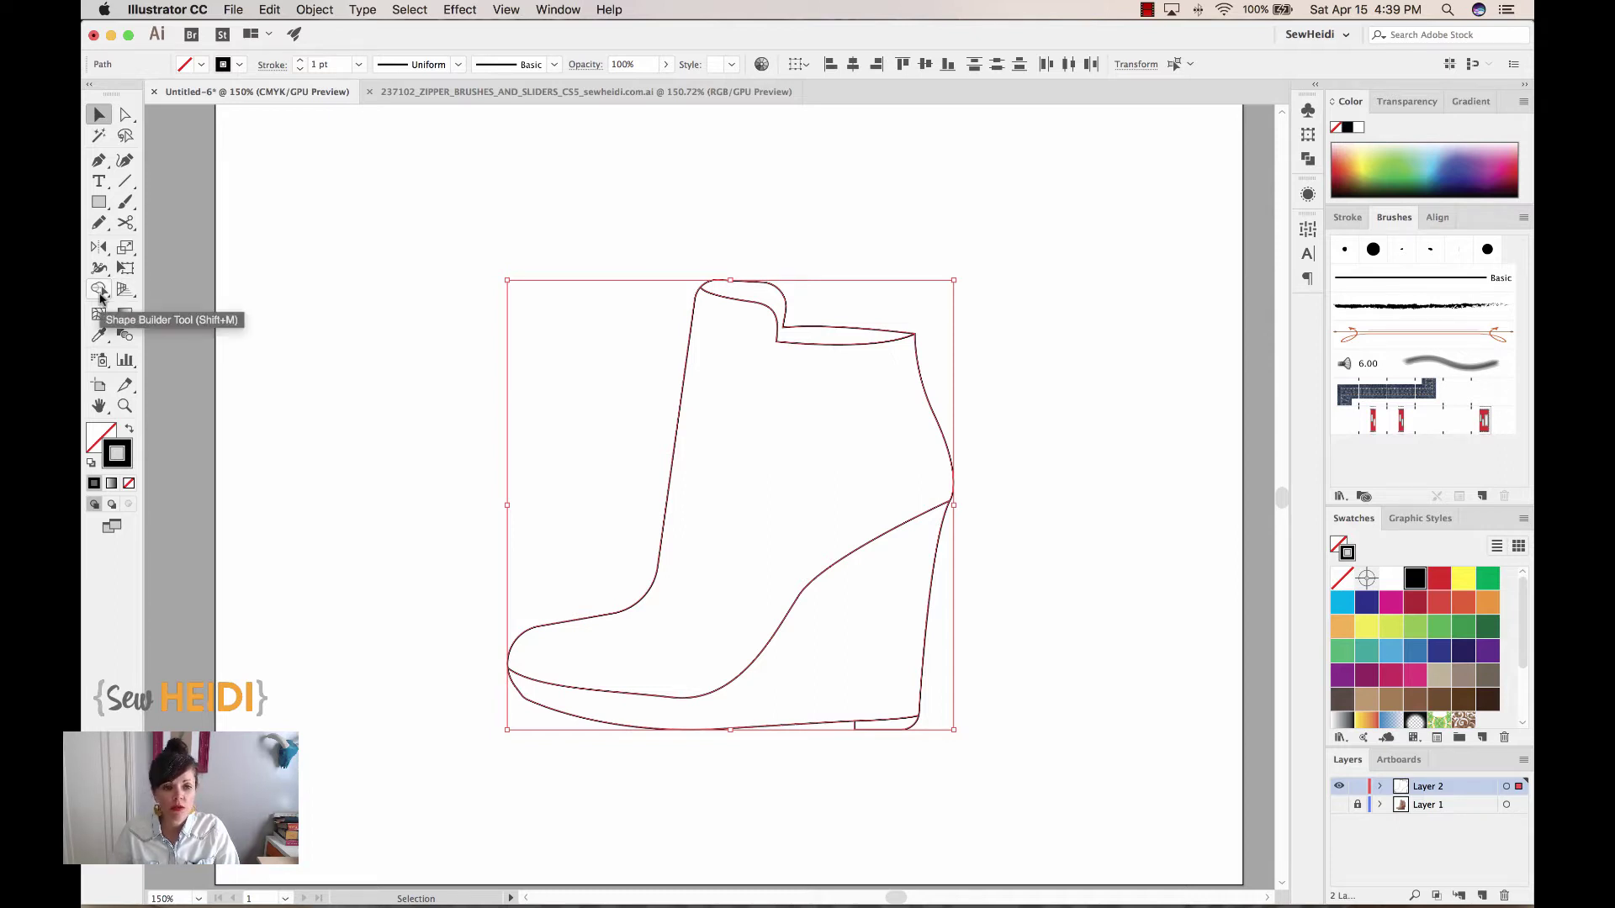
left_click(99, 289)
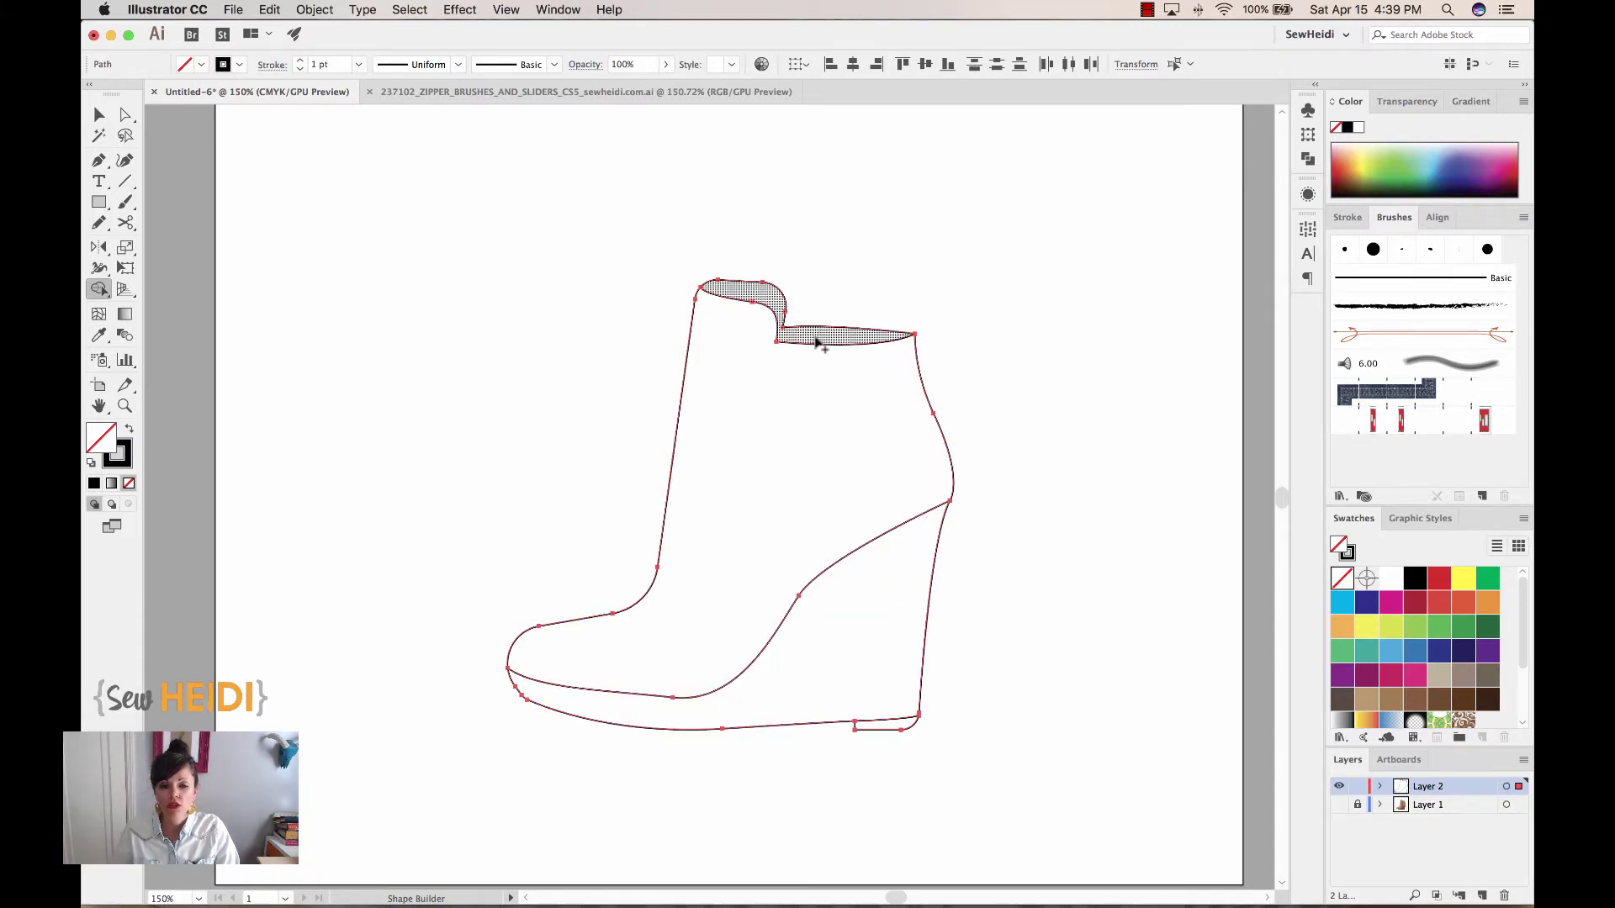
Merge the outline's collar, boot body and wedge regions into separate shapes with Shape Builder
left_click(98, 115)
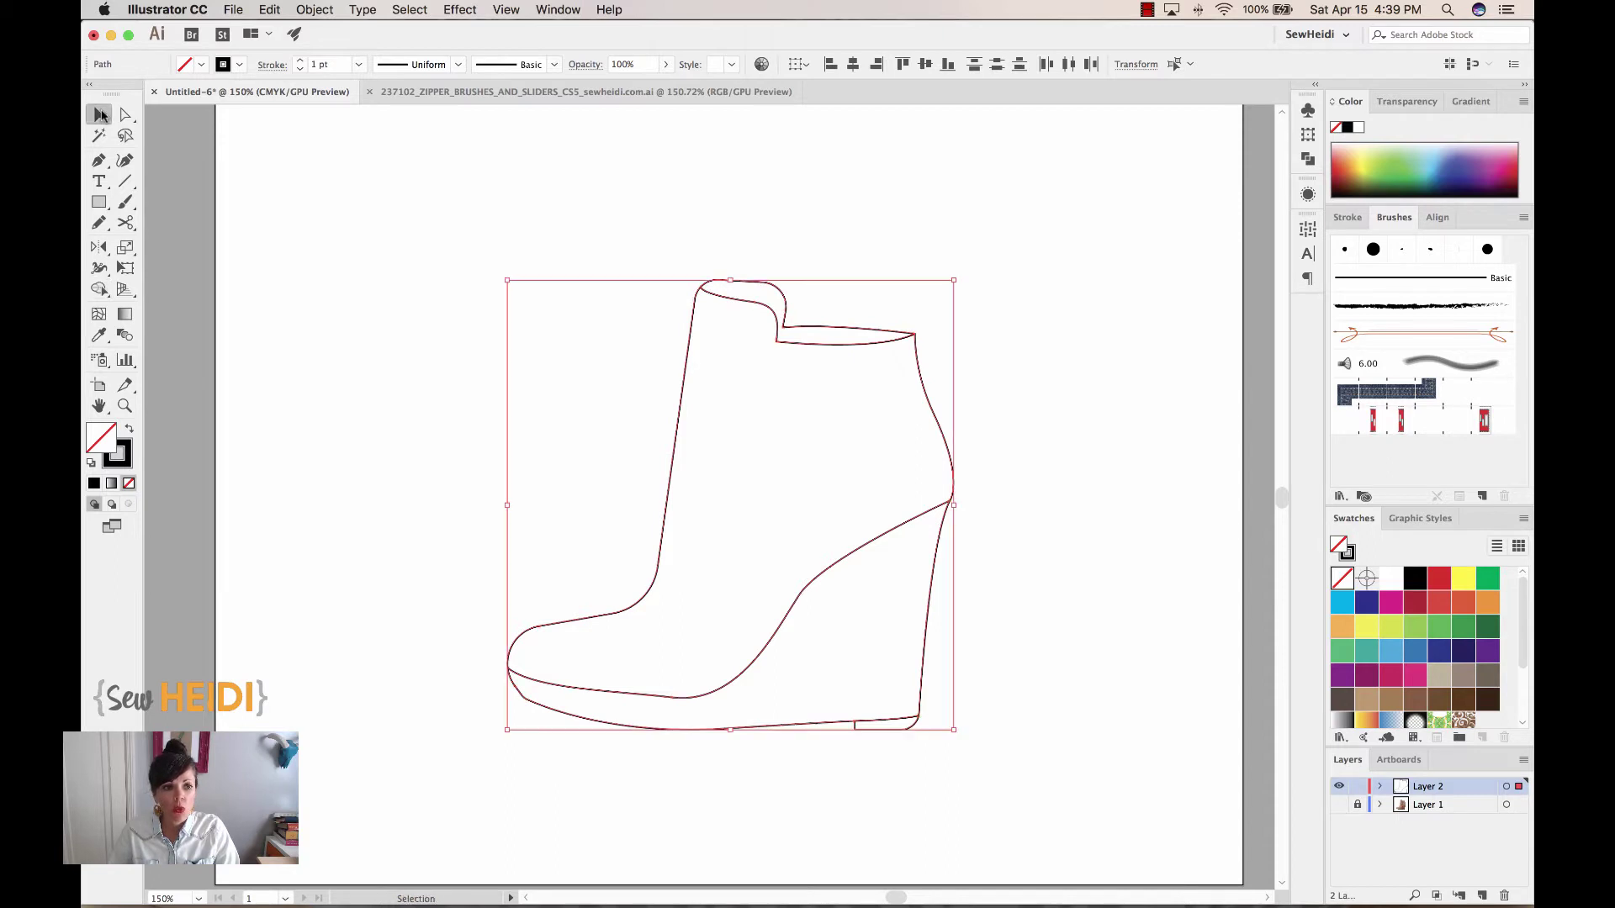
left_click(954, 227)
left_click_drag(847, 332, 653, 252)
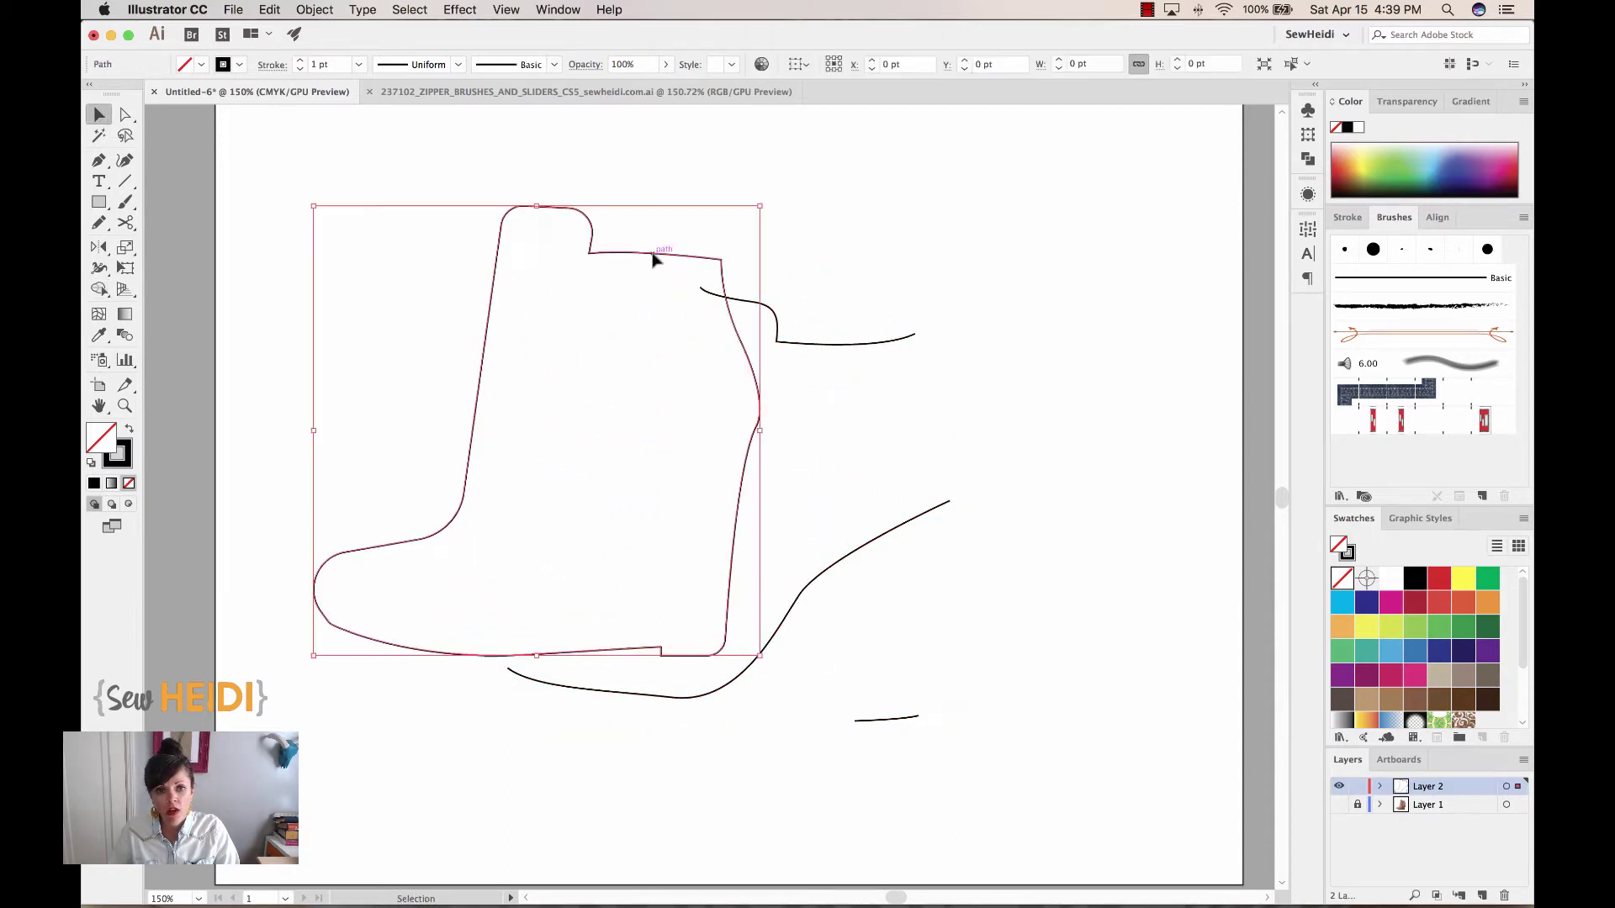
key("super+z")
left_click(1008, 362)
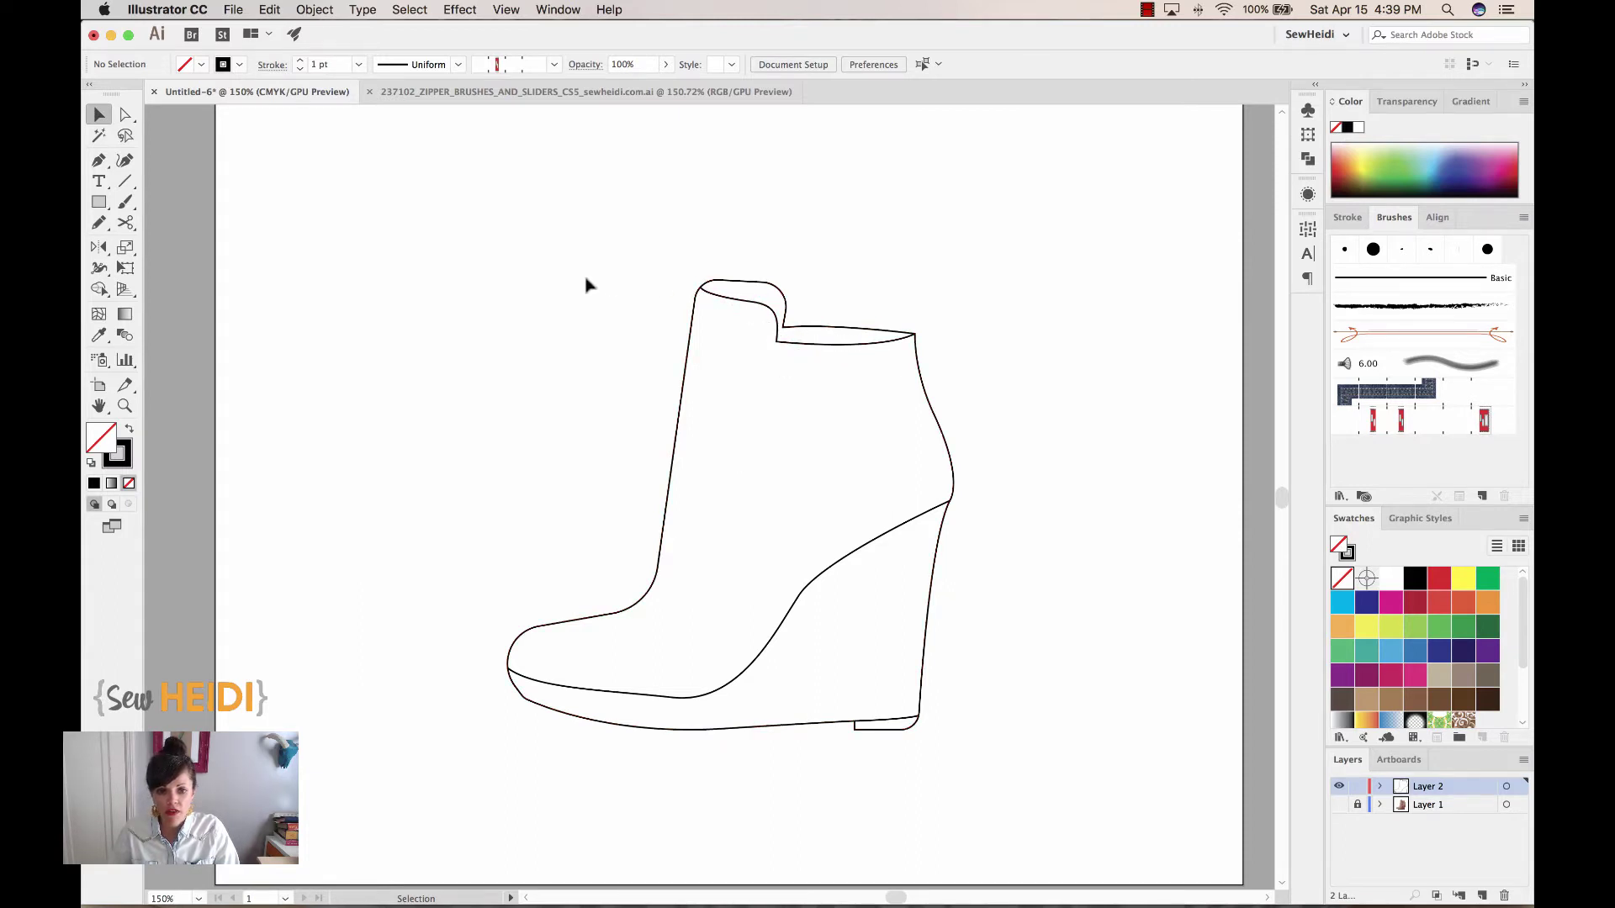
left_click_drag(520, 234, 1005, 795)
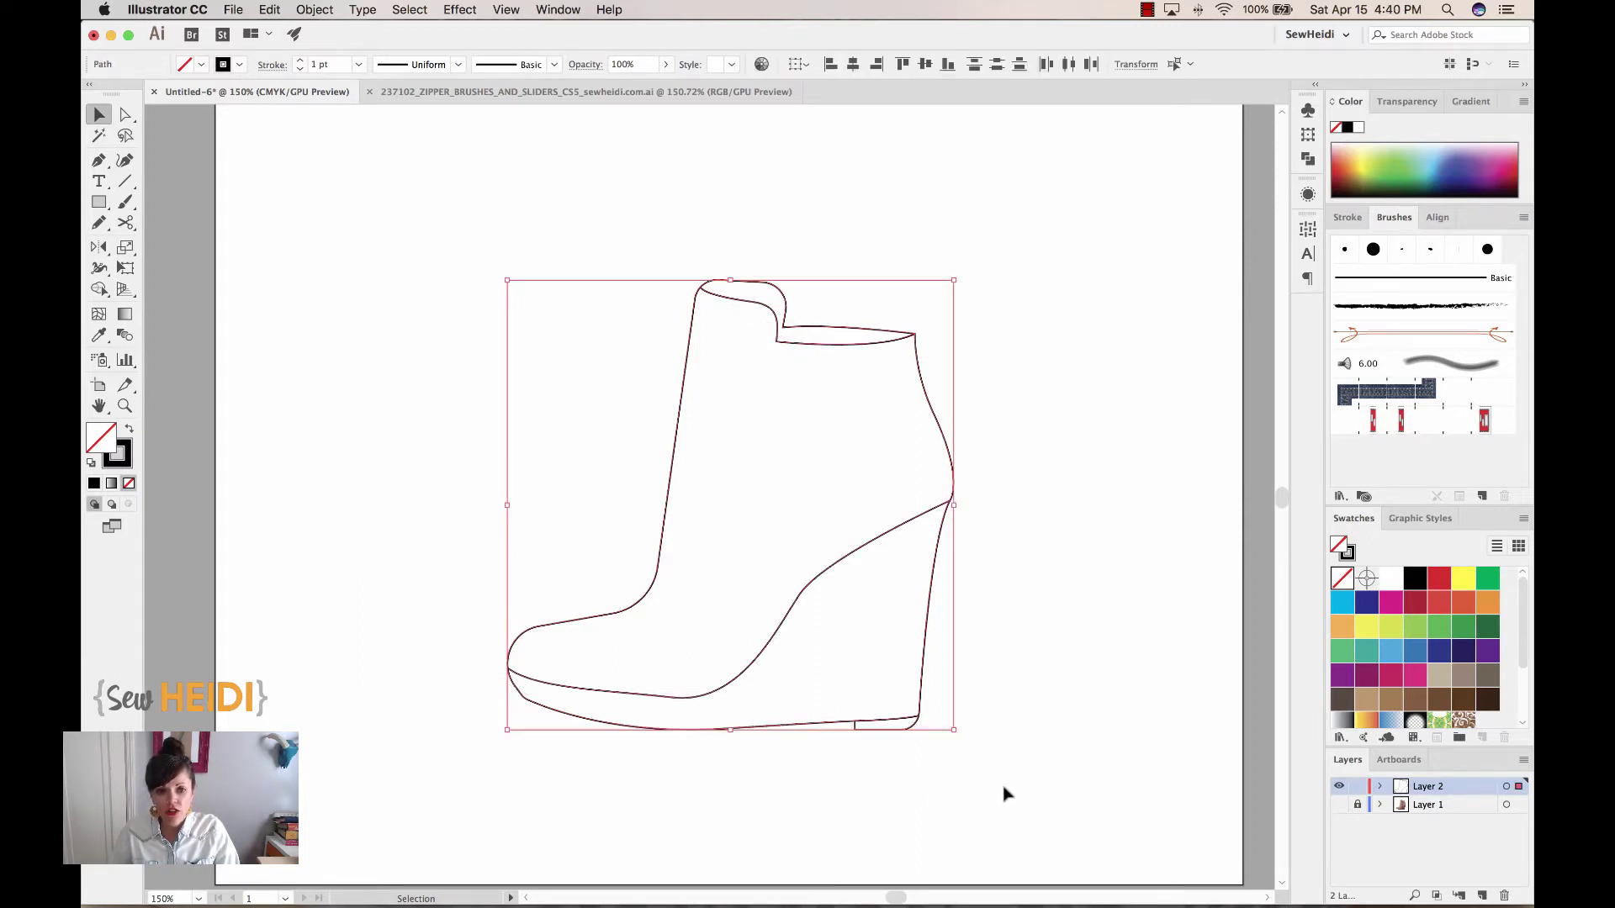
left_click(98, 288)
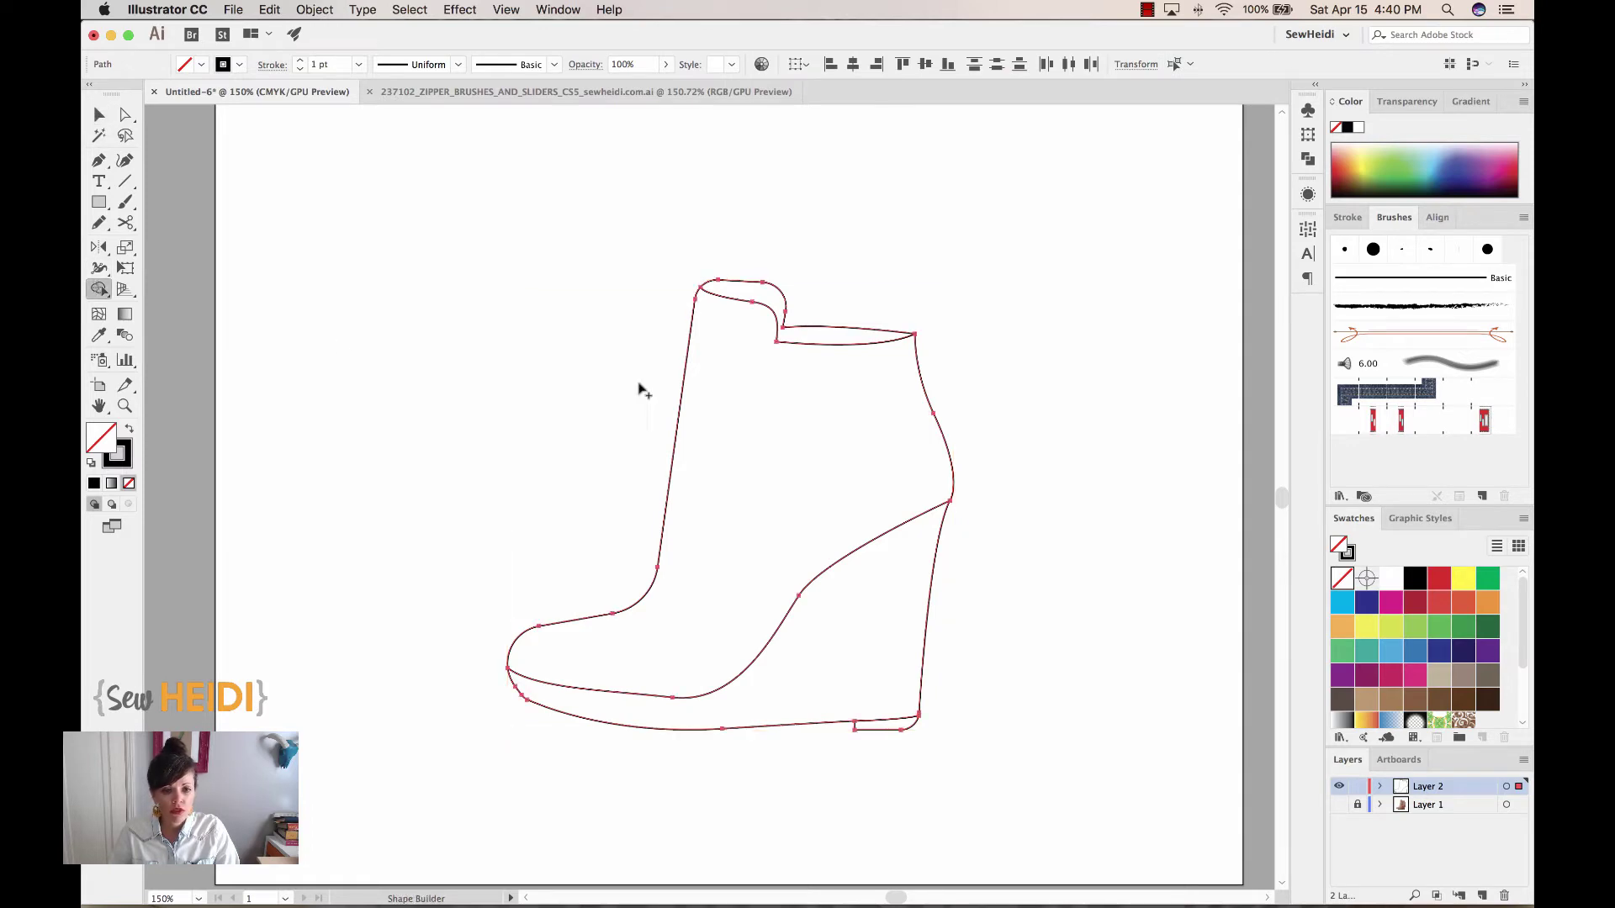
left_click(748, 290)
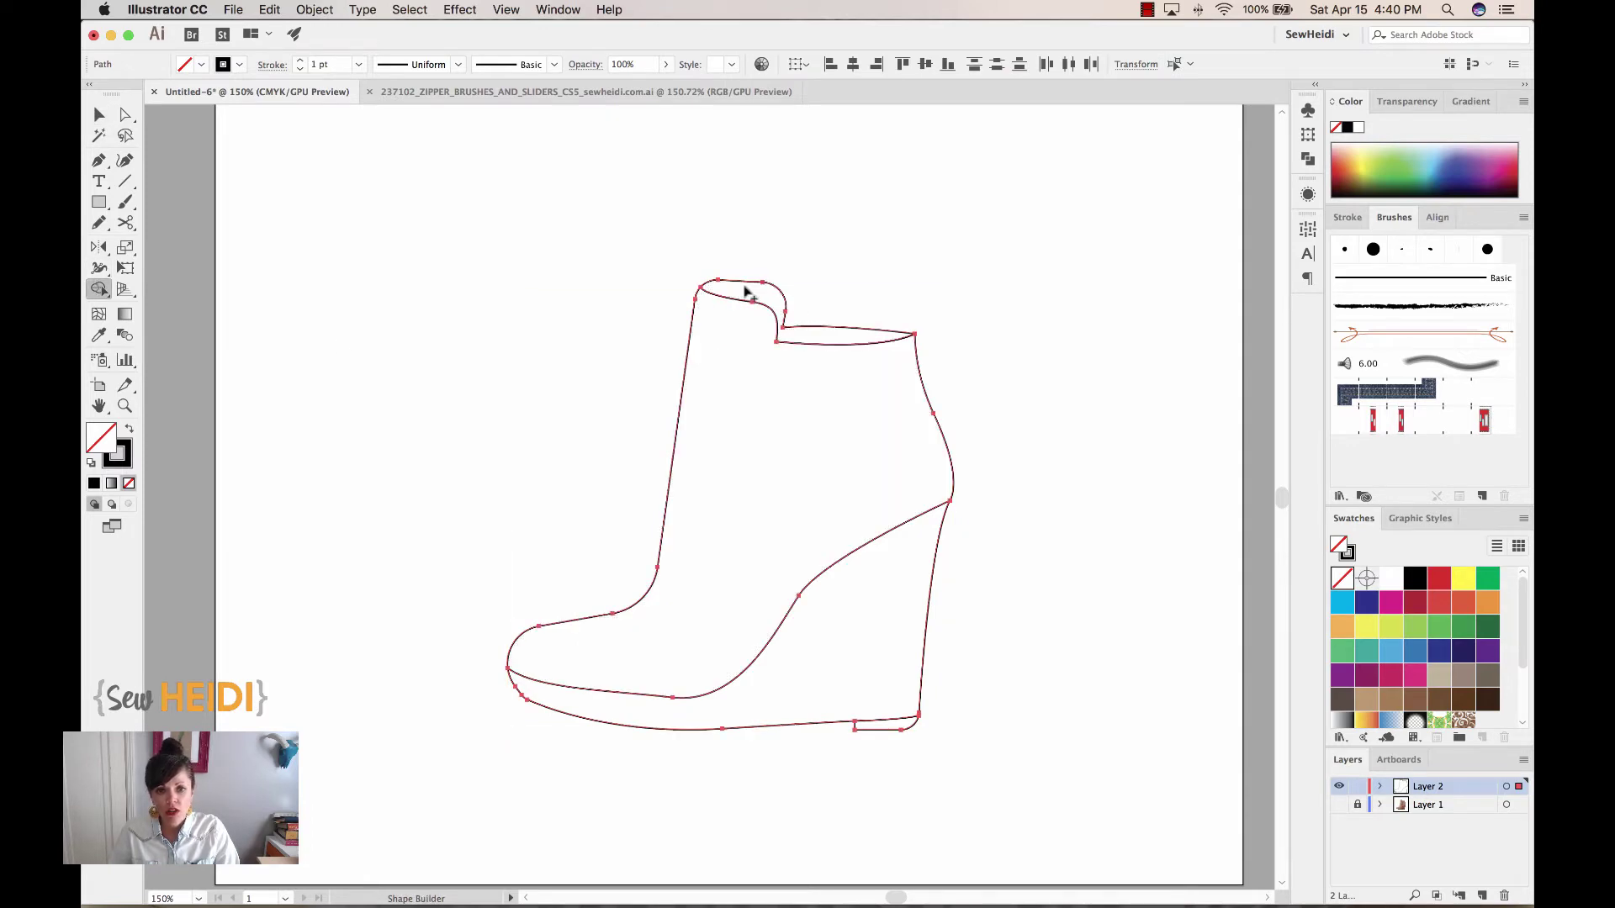
left_click(740, 360)
left_click(871, 609)
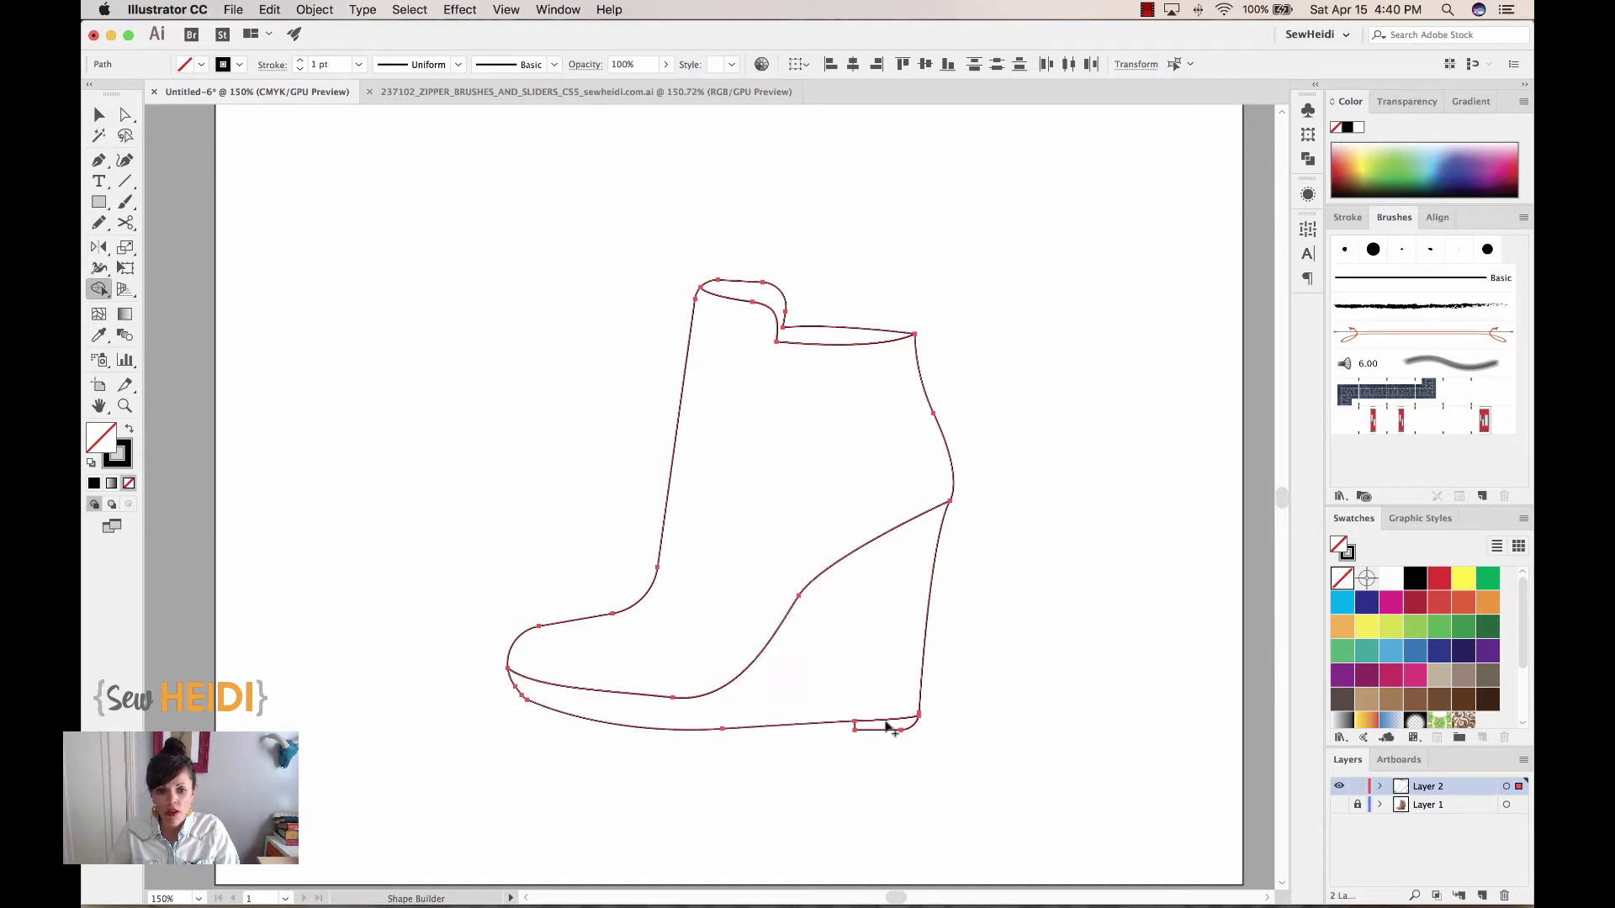
Check the cuff and upper pieces by pulling them apart and back, then fill the cuff brown
left_click(100, 114)
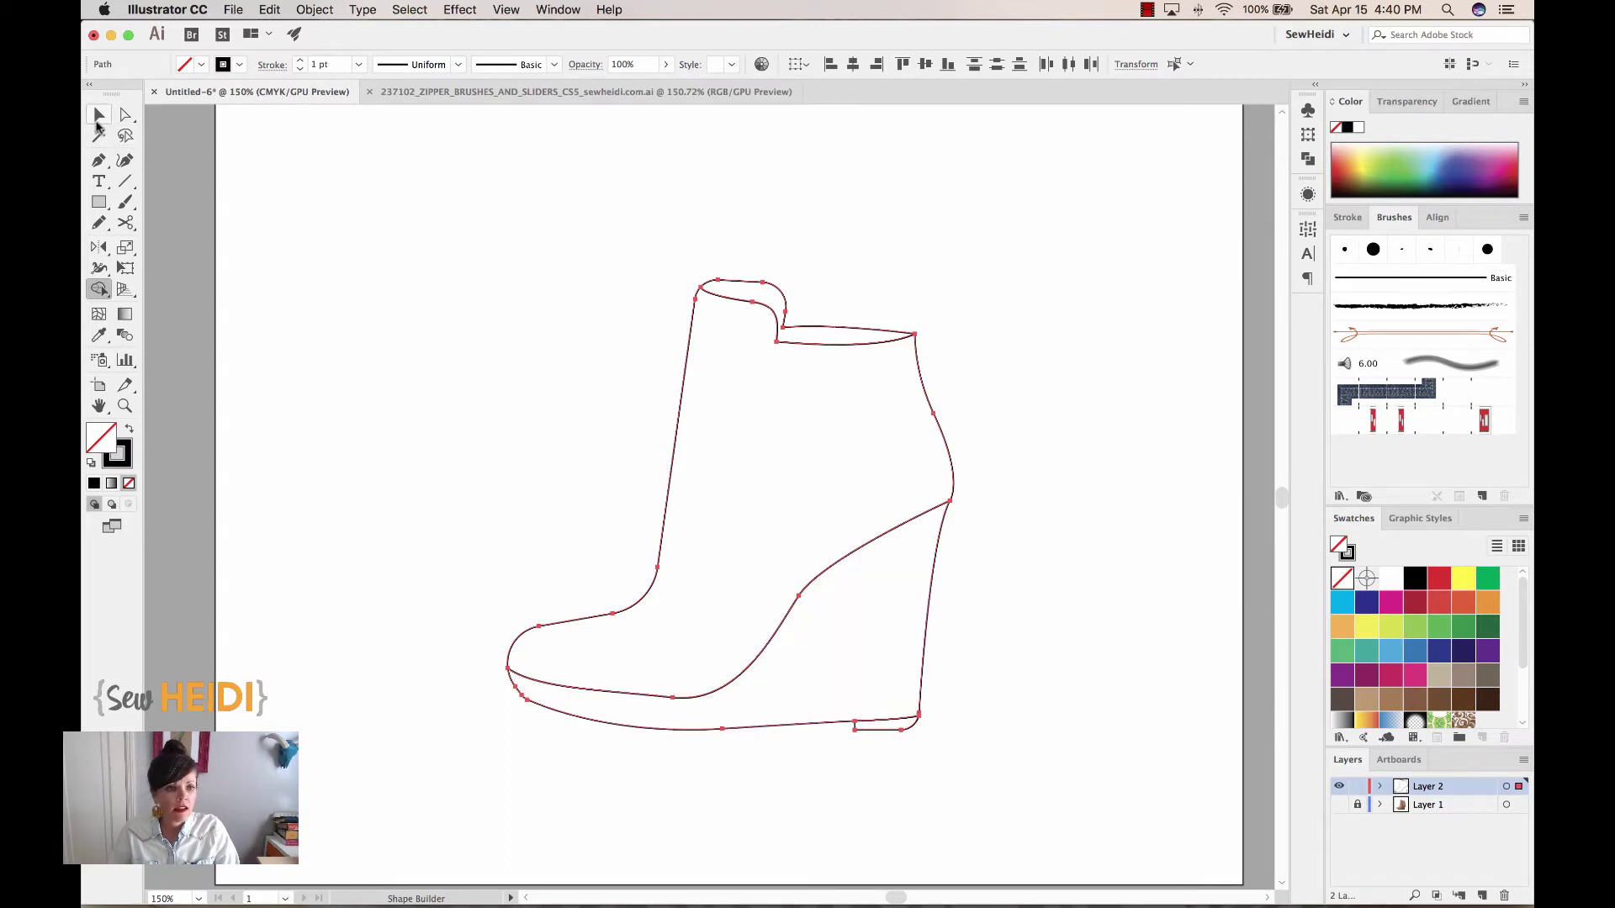
left_click(646, 208)
left_click_drag(739, 283, 776, 251)
left_click_drag(685, 323, 595, 264)
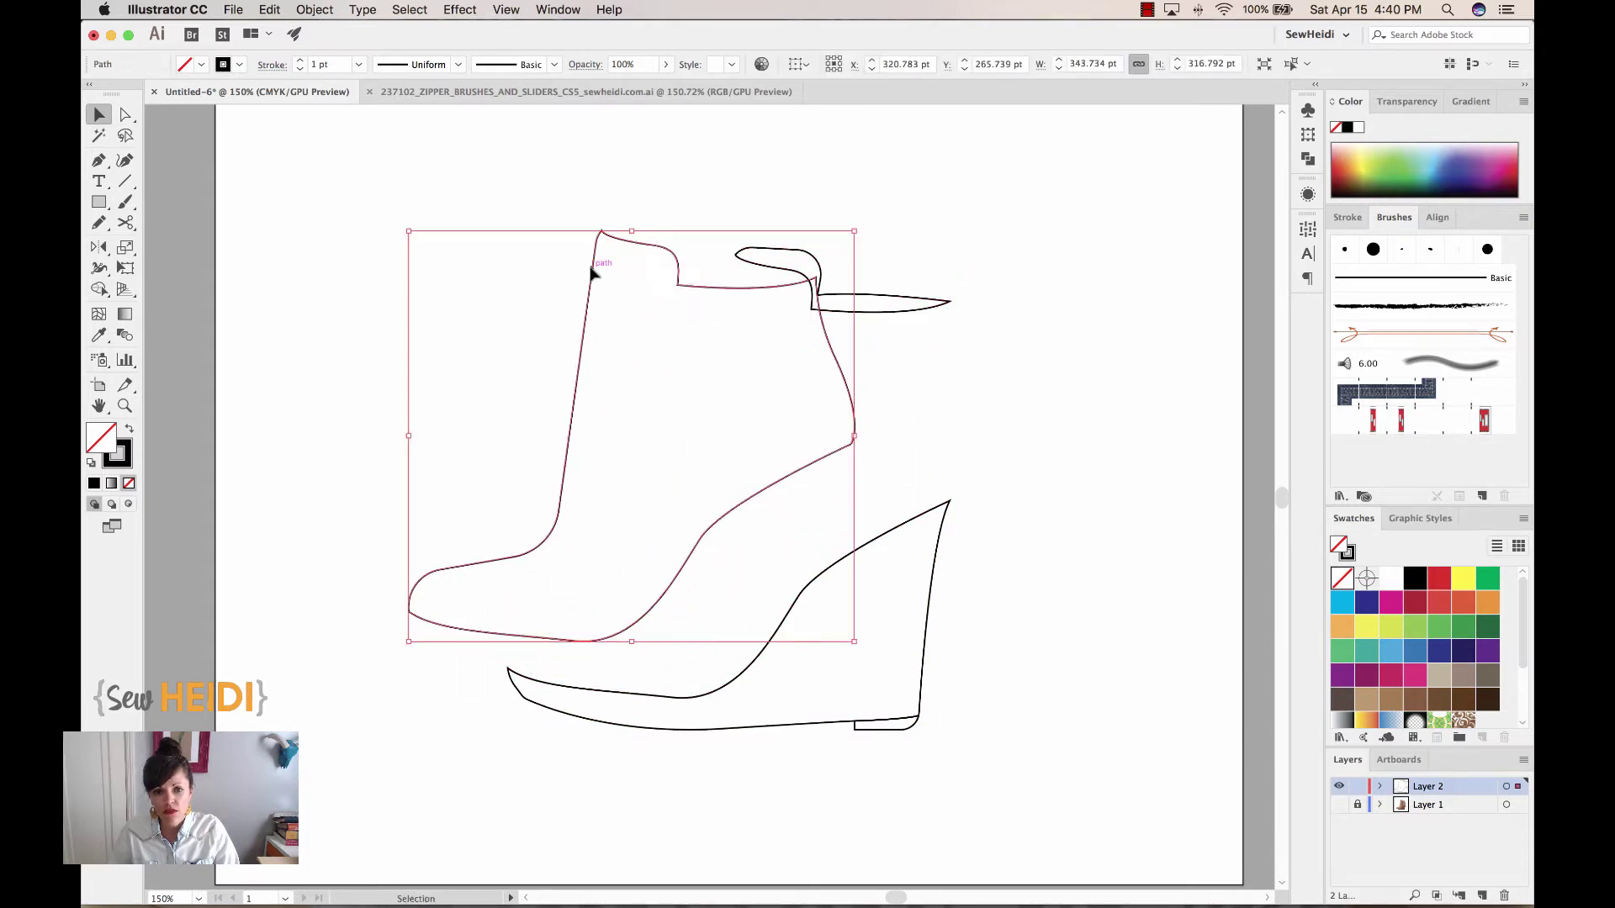
left_click_drag(681, 330, 781, 387)
left_click_drag(799, 295, 764, 331)
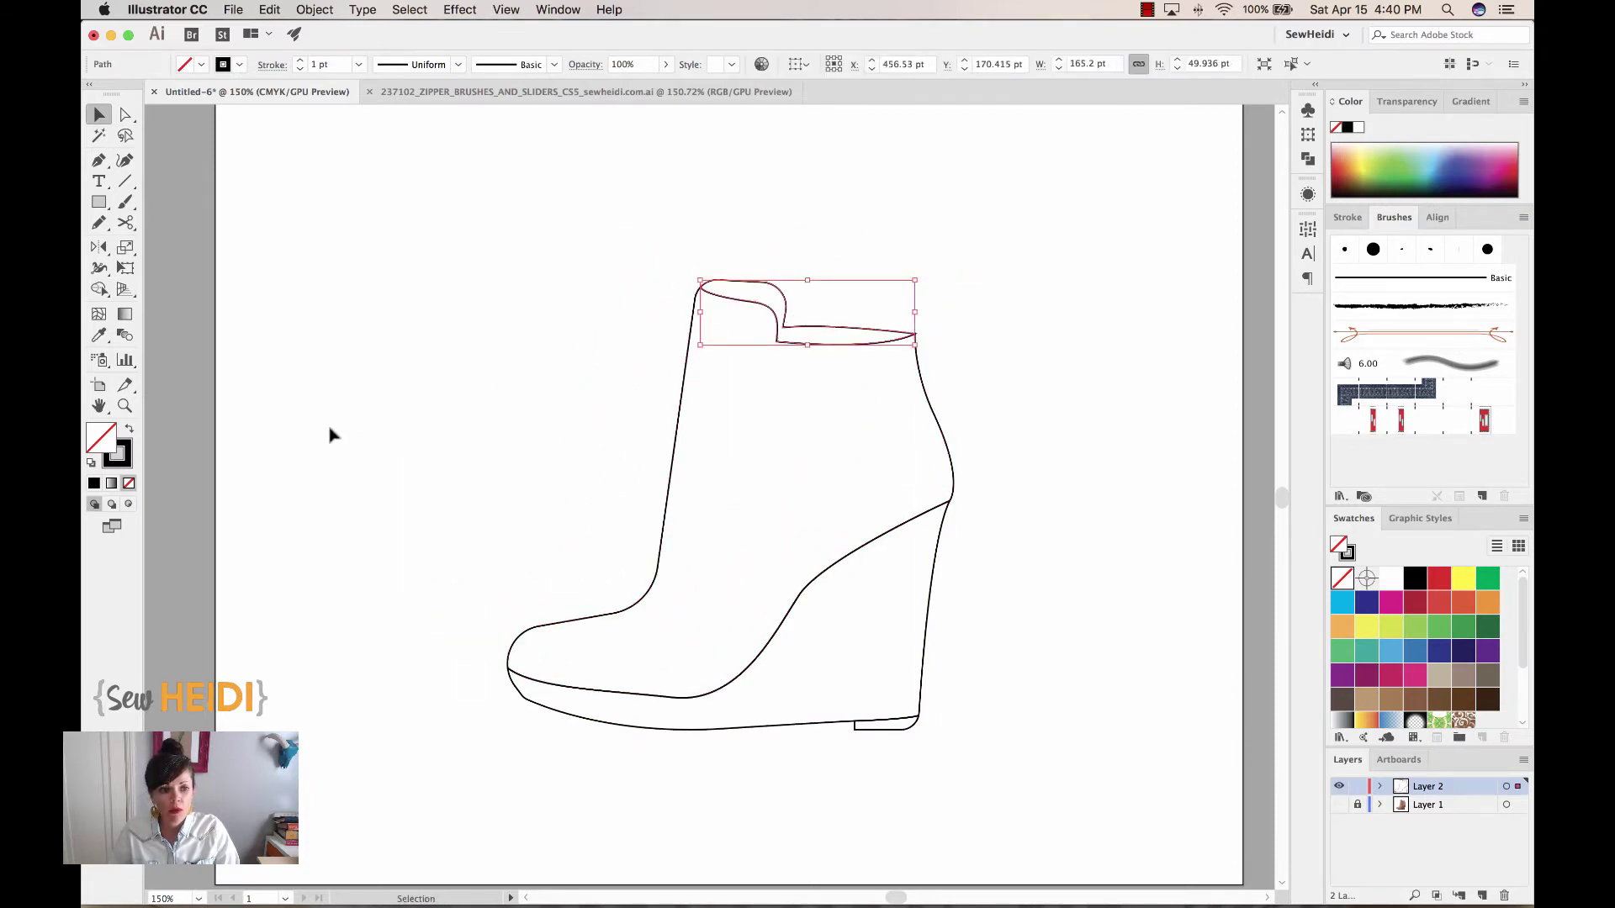
left_click(1391, 702)
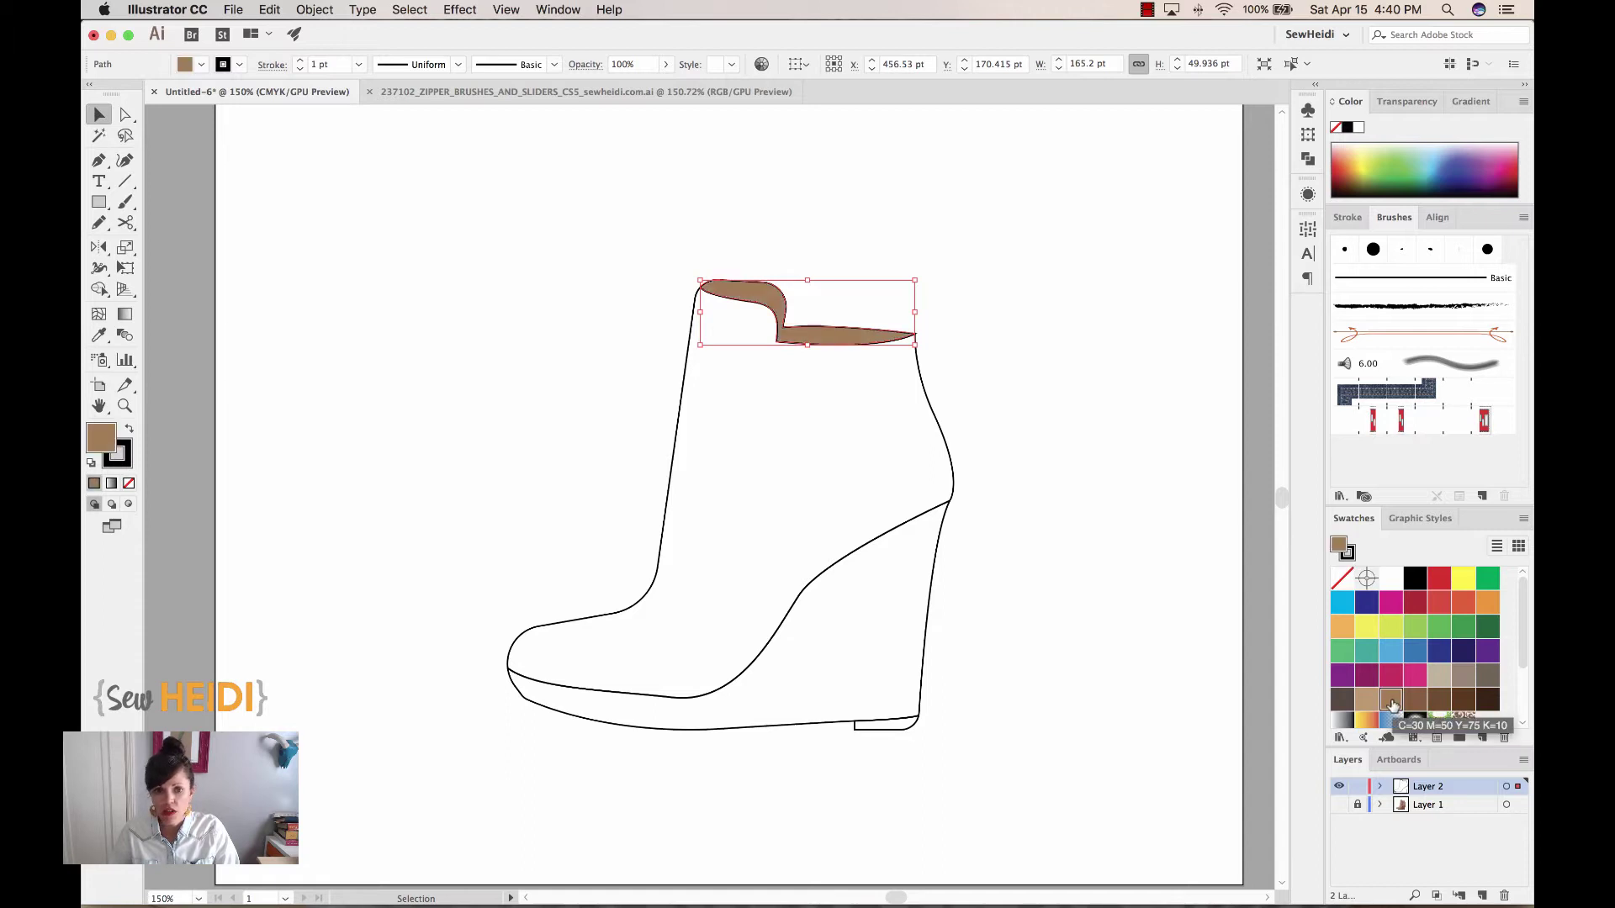
Fill the boot upper brown and the wedge and heel tip dark brown
left_click(921, 376)
left_click(1398, 705)
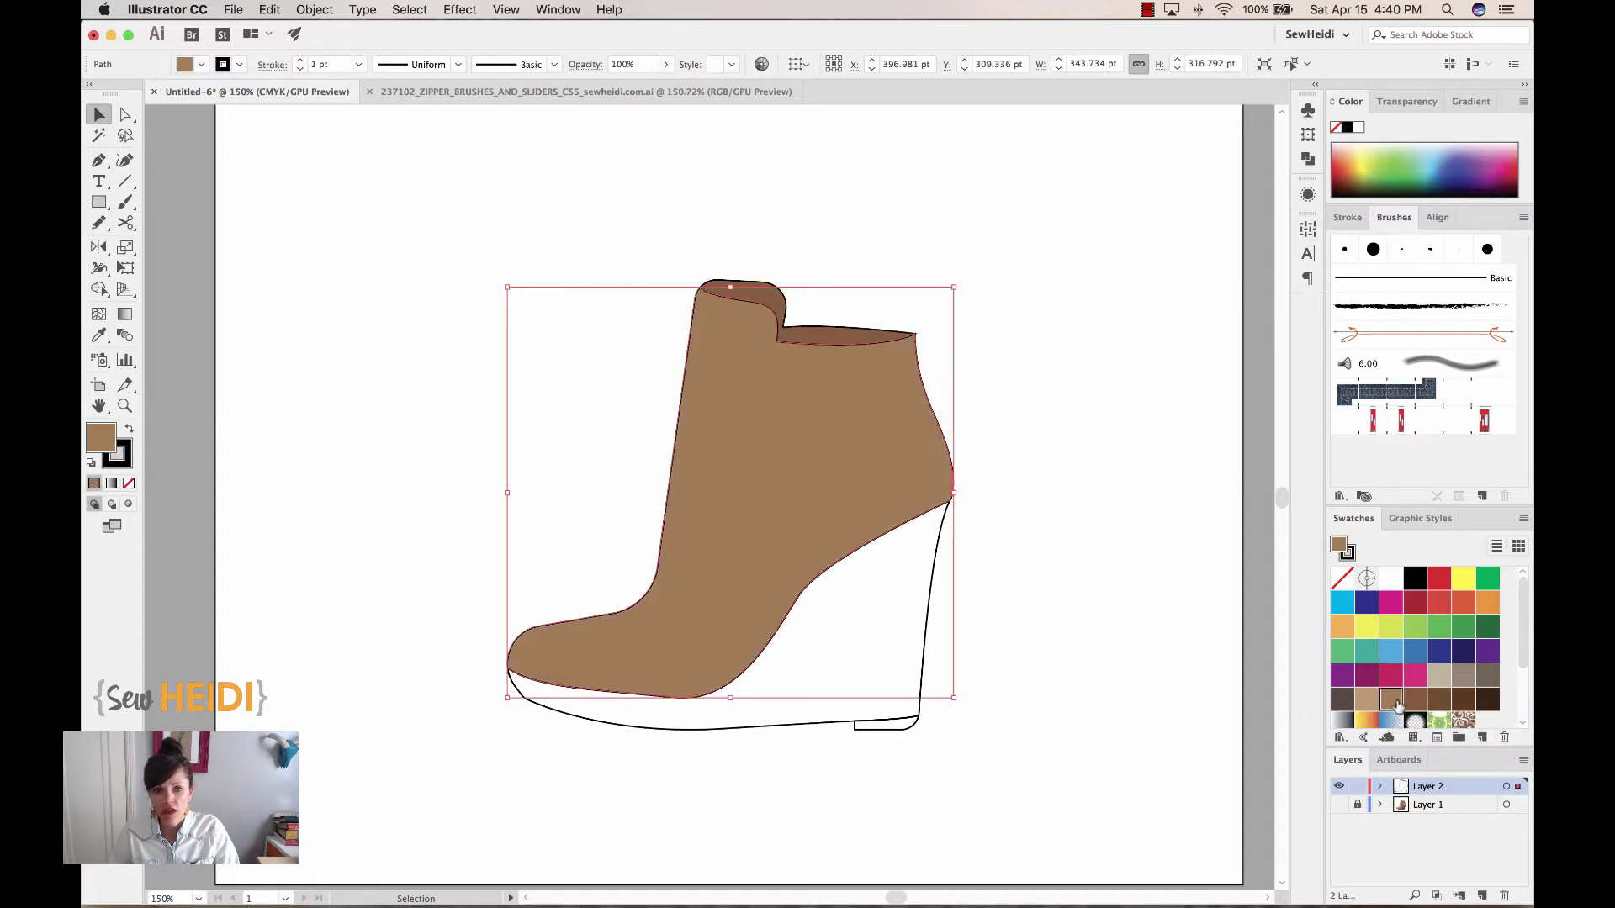
left_click(930, 597)
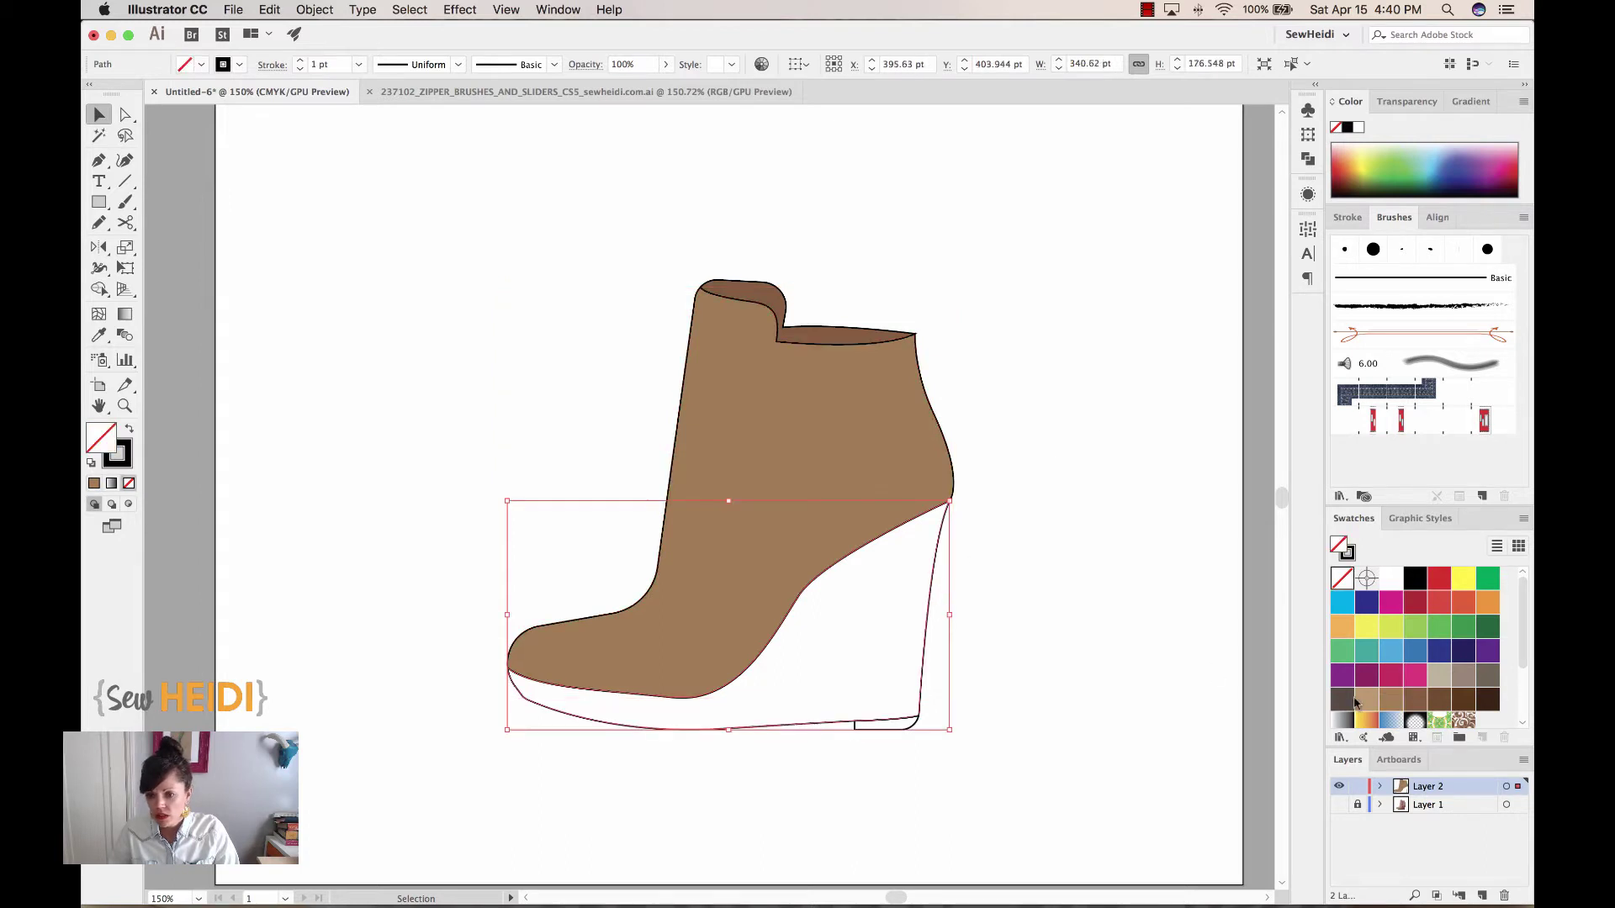
left_click(1439, 705)
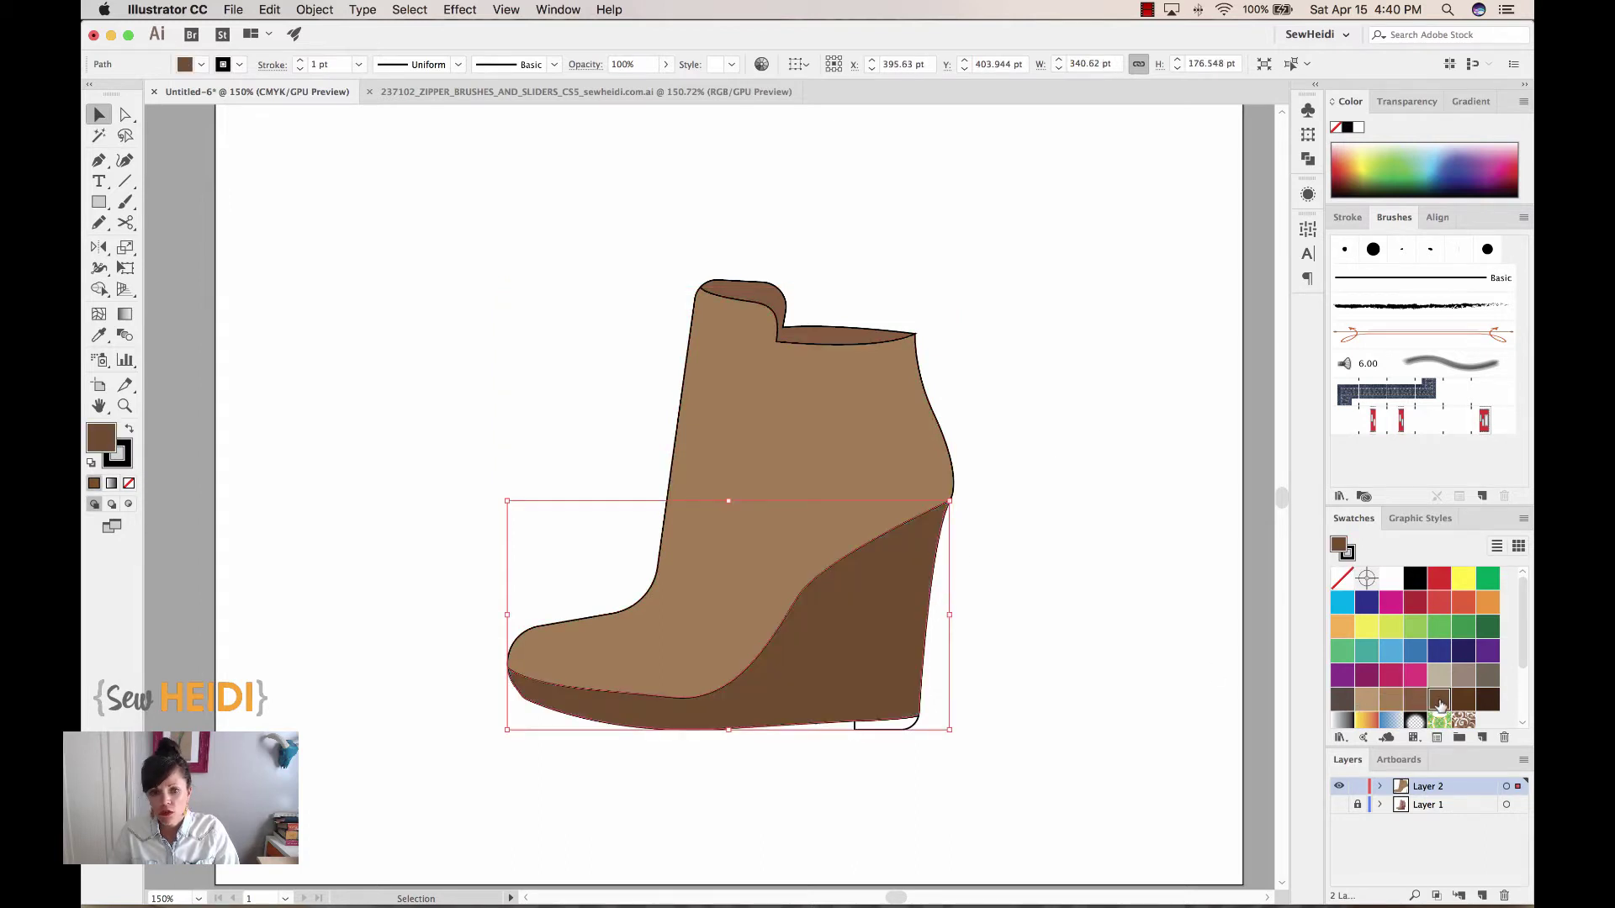
left_click(894, 735)
left_click(1464, 699)
left_click(1185, 618)
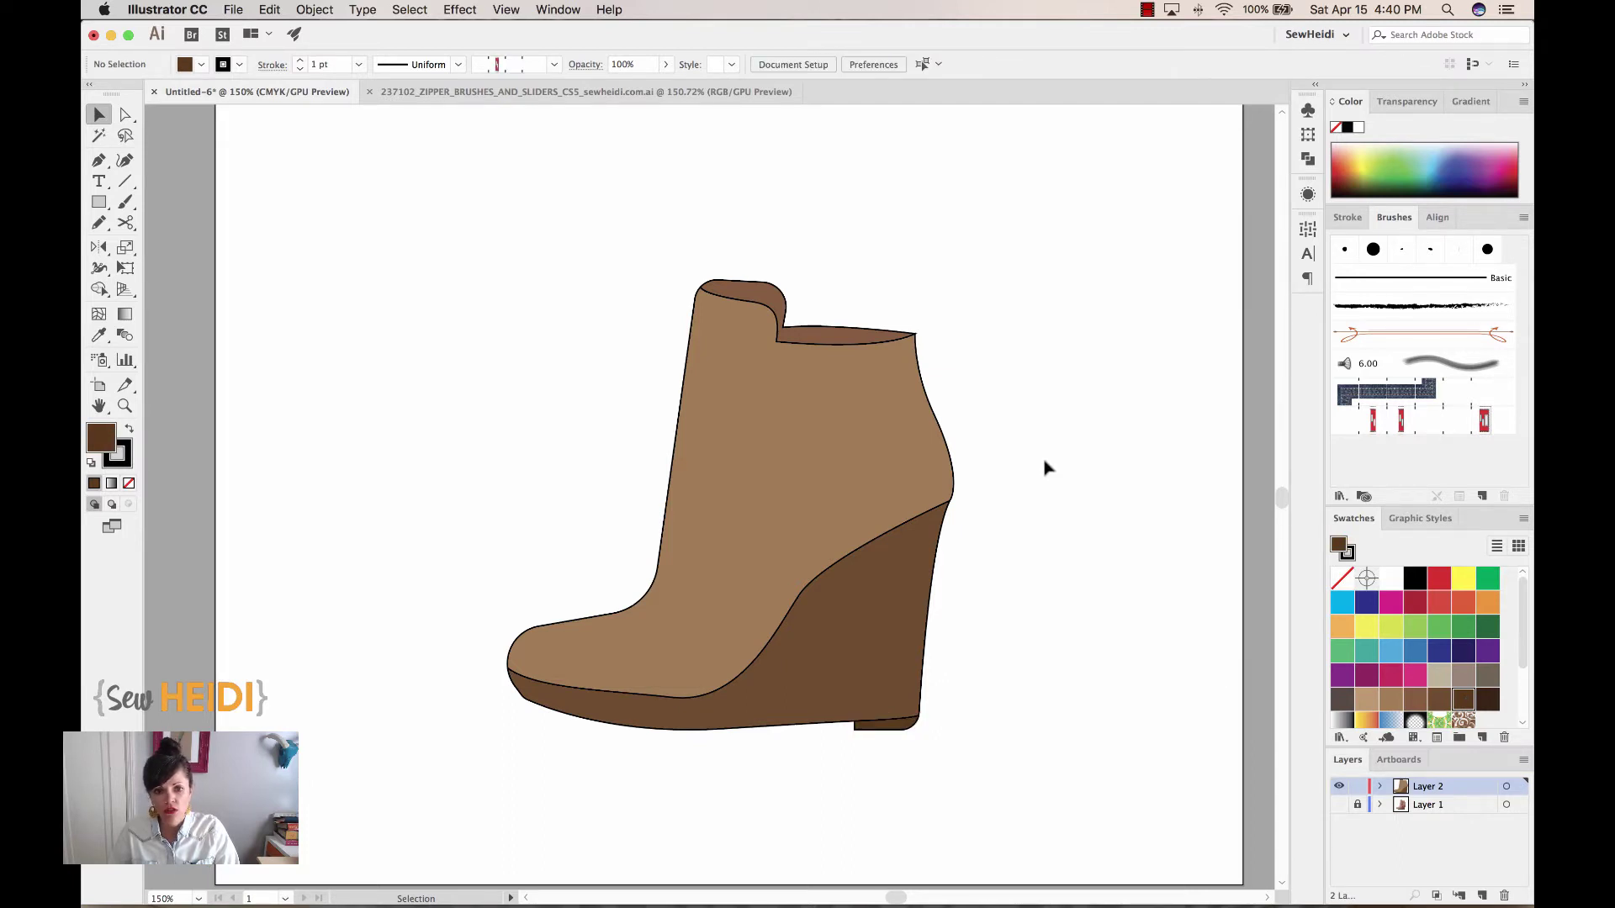
Set the upper's fill to None and show the boot photo layer again
left_click(896, 435)
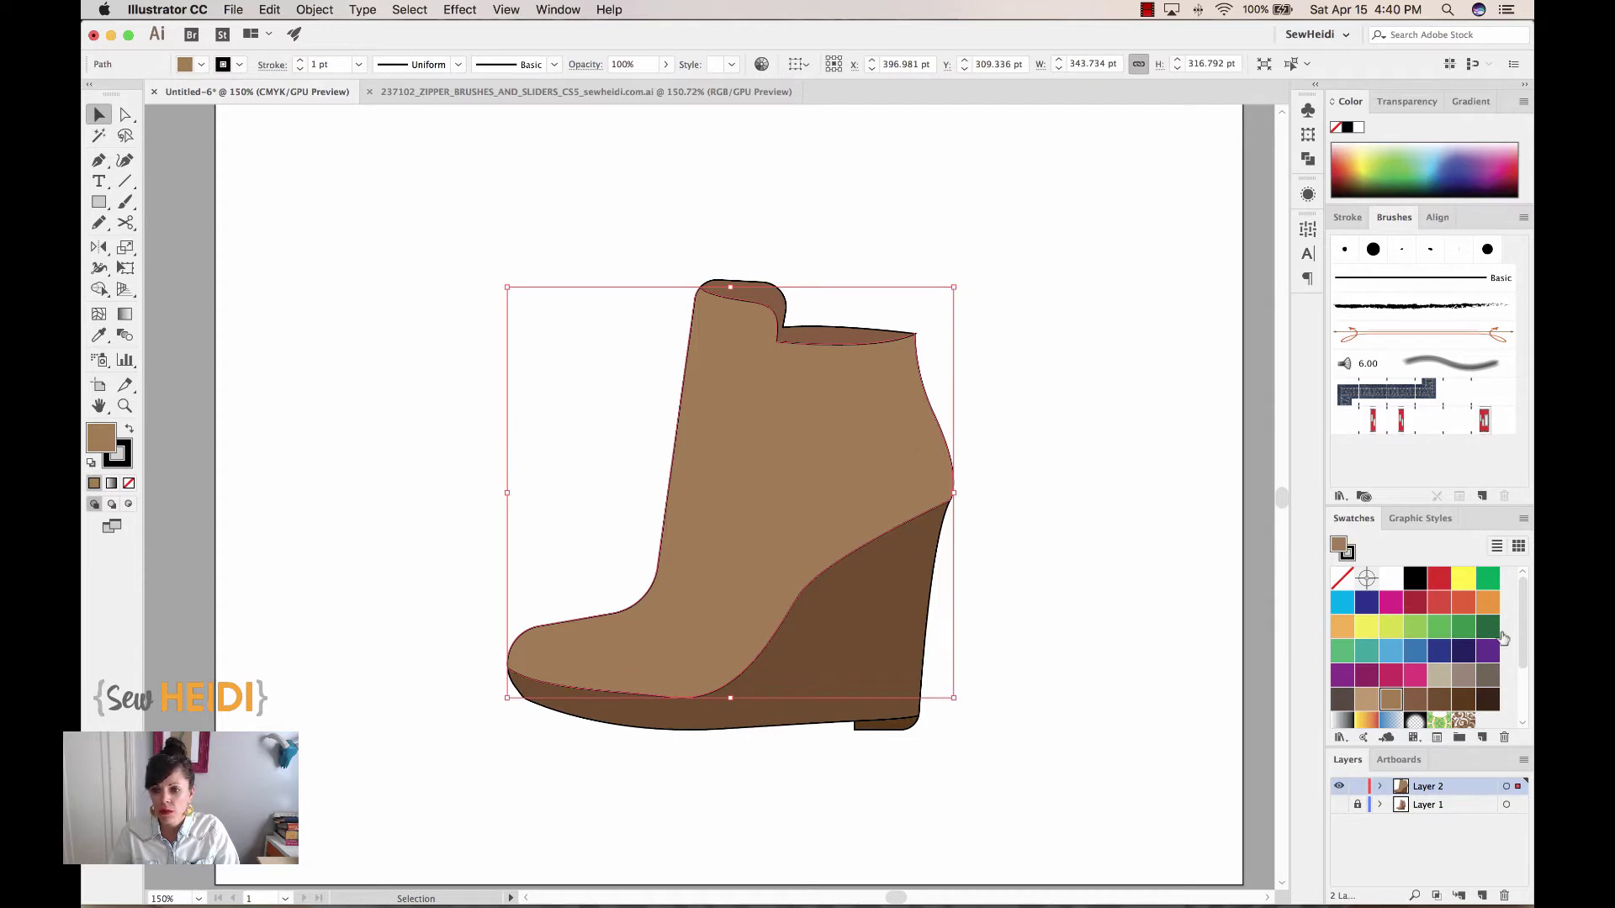
left_click(1342, 580)
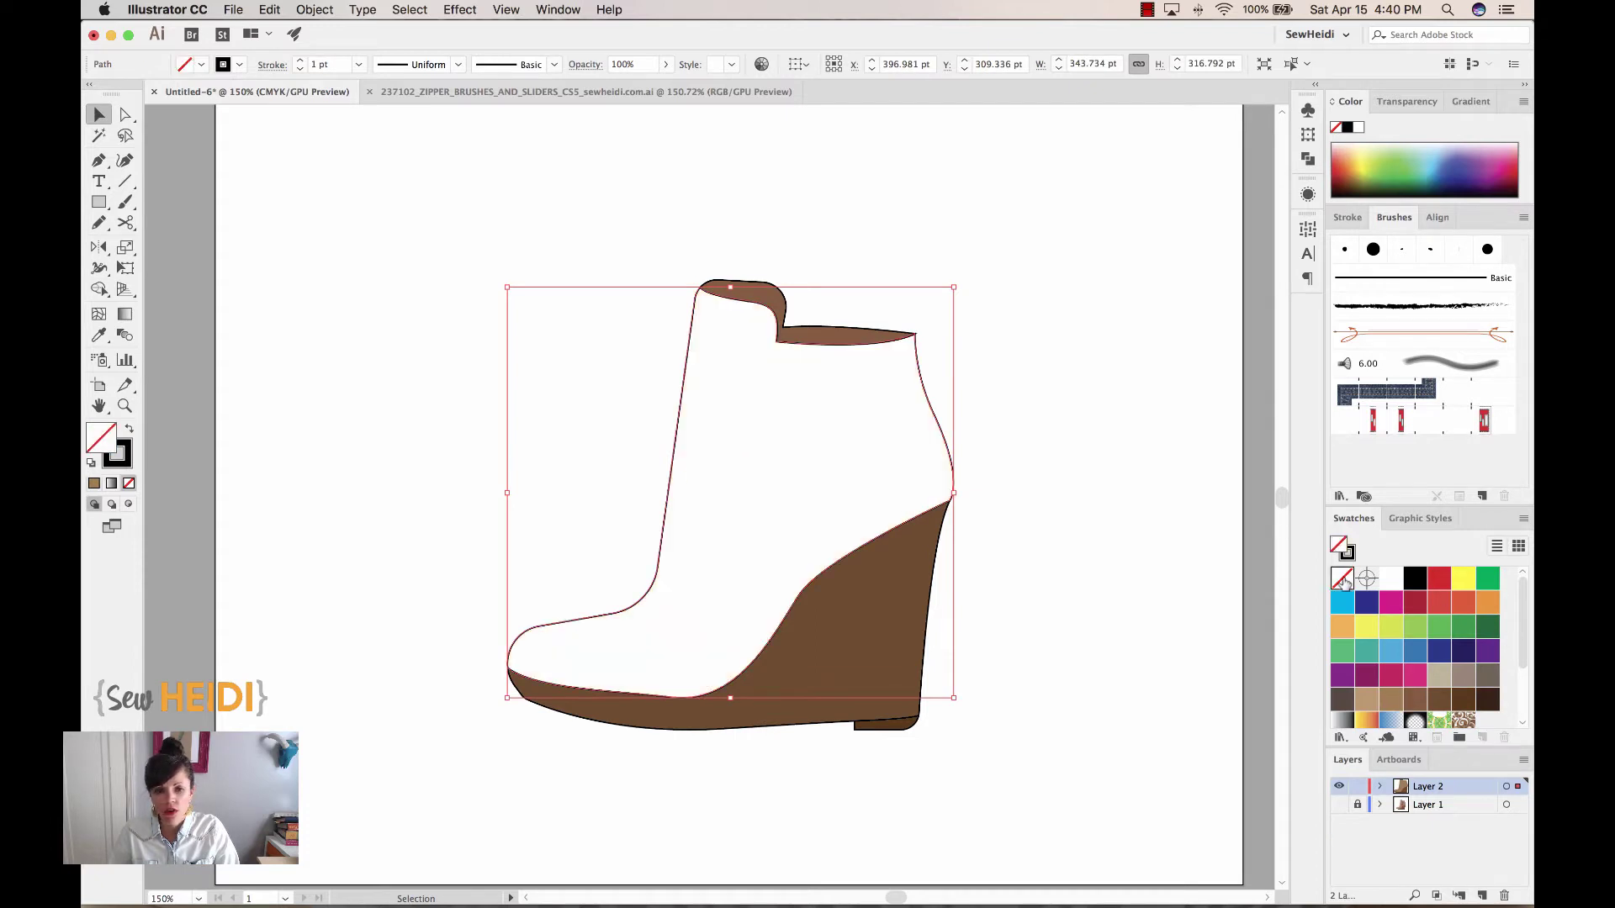
left_click(1339, 805)
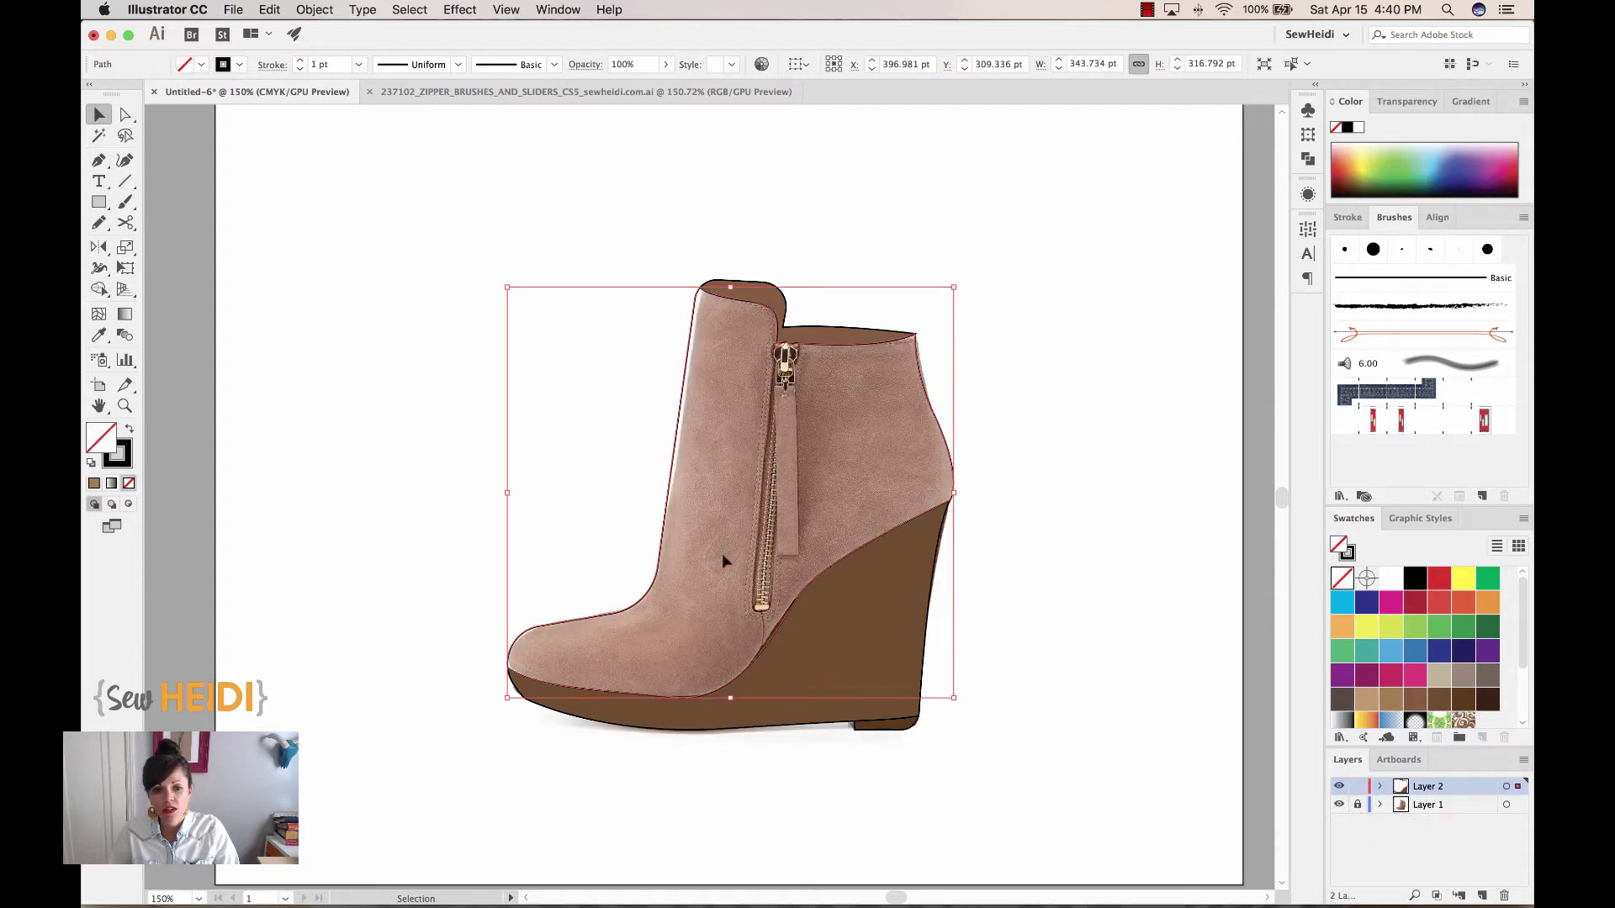
left_click(1046, 364)
key("z")
left_click_drag(686, 258, 907, 740)
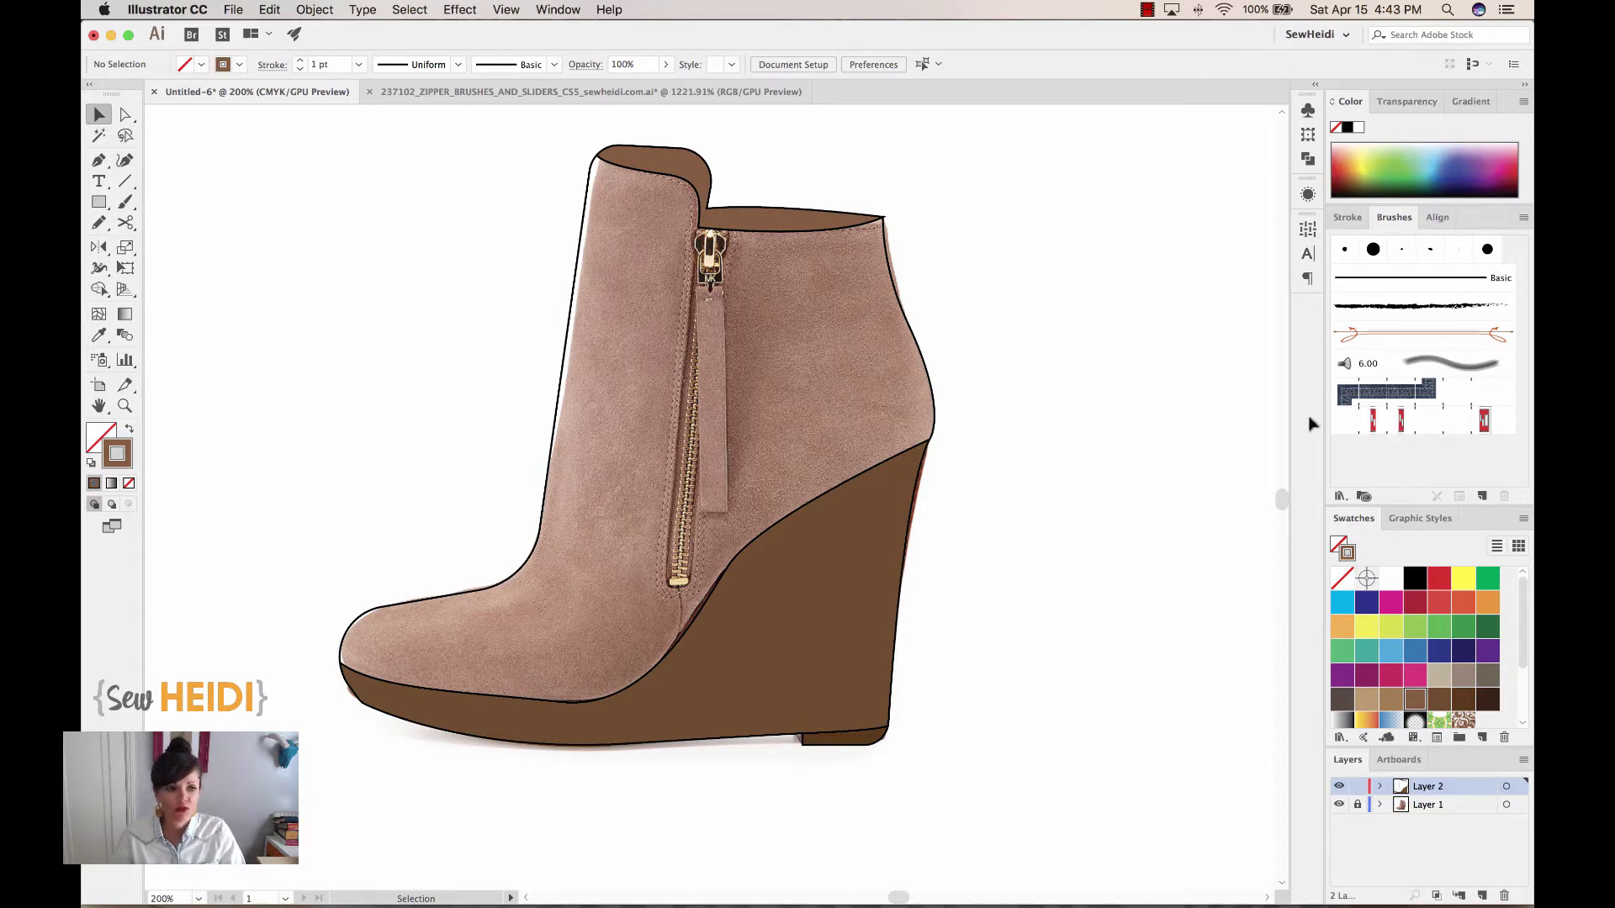
Draw a straight path down the zipper and apply the Pattern Brush 1 zipper brush
left_click(99, 160)
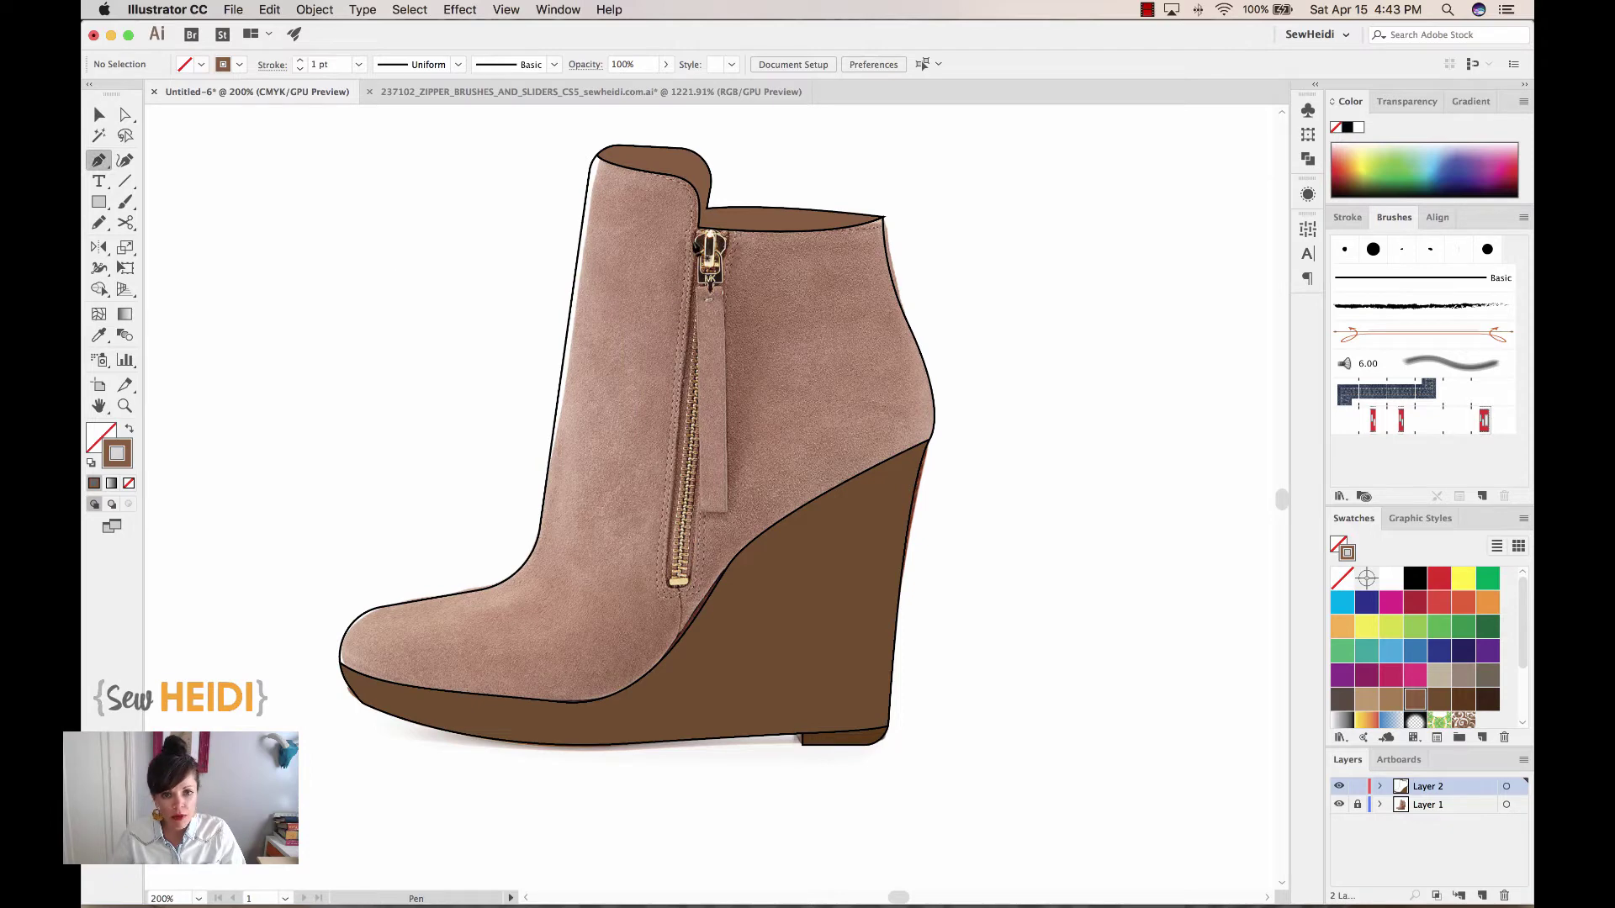
left_click(709, 231)
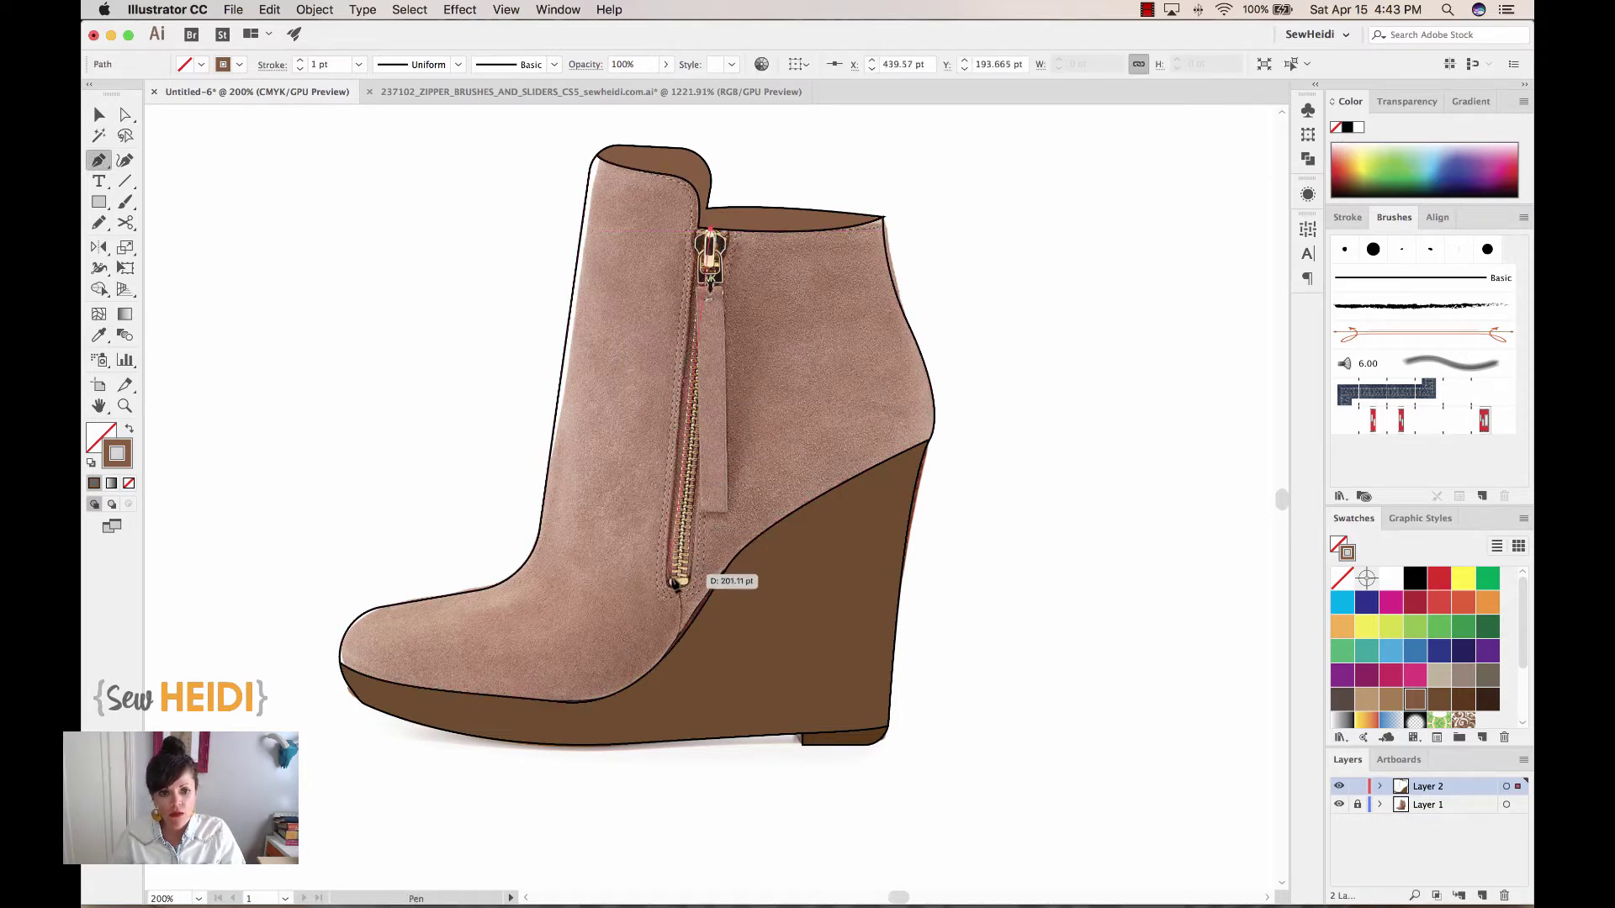
left_click(679, 585)
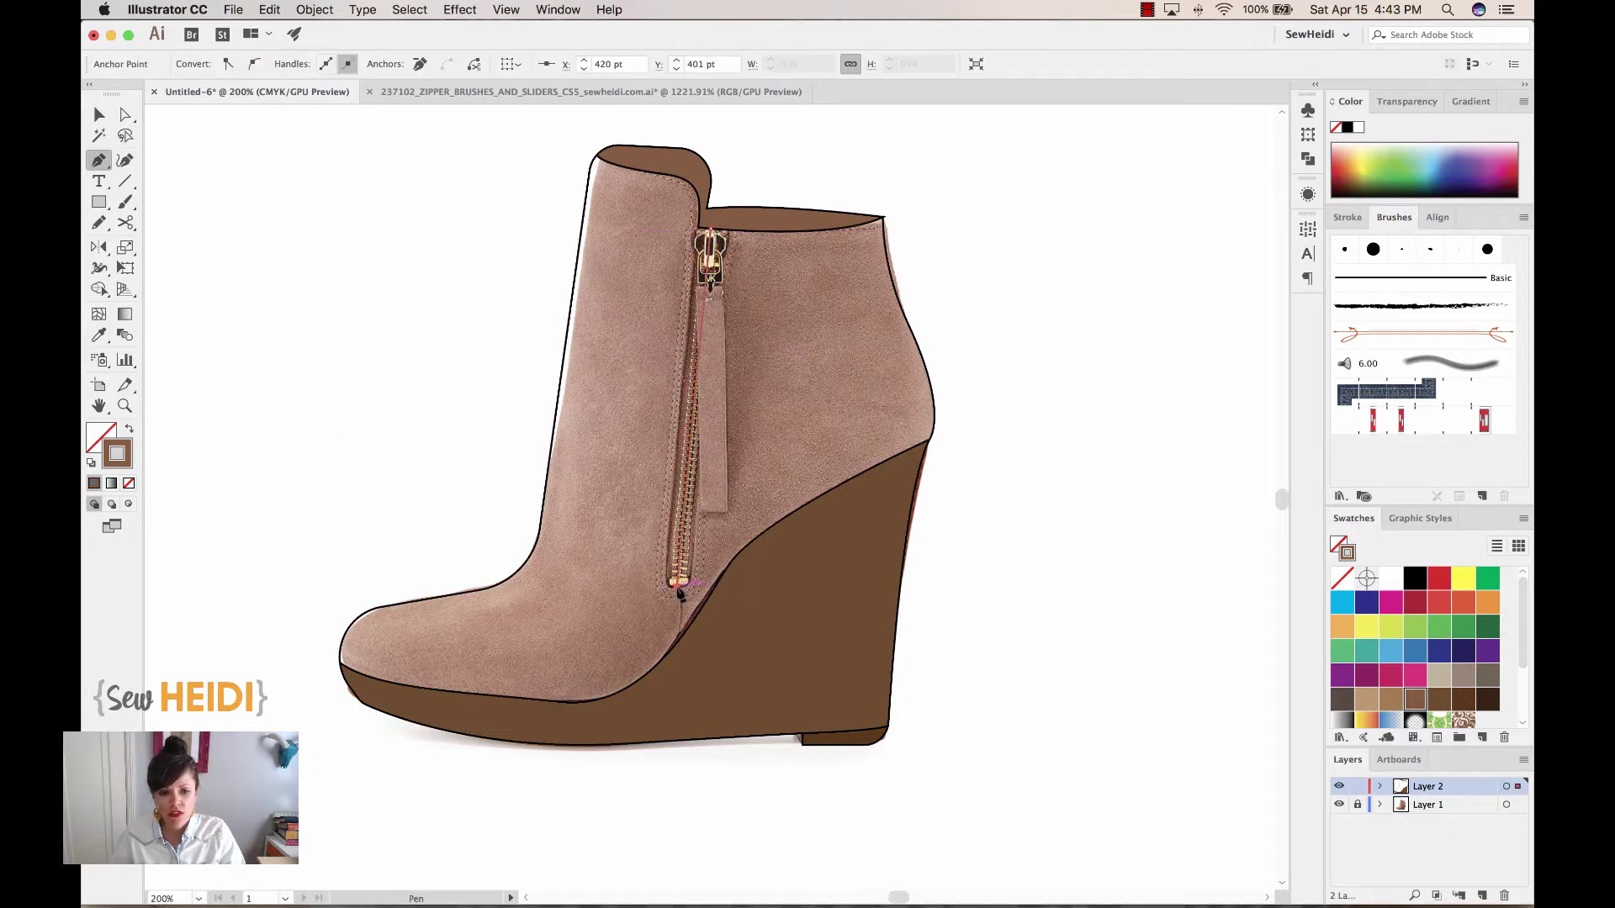
left_click(1403, 421)
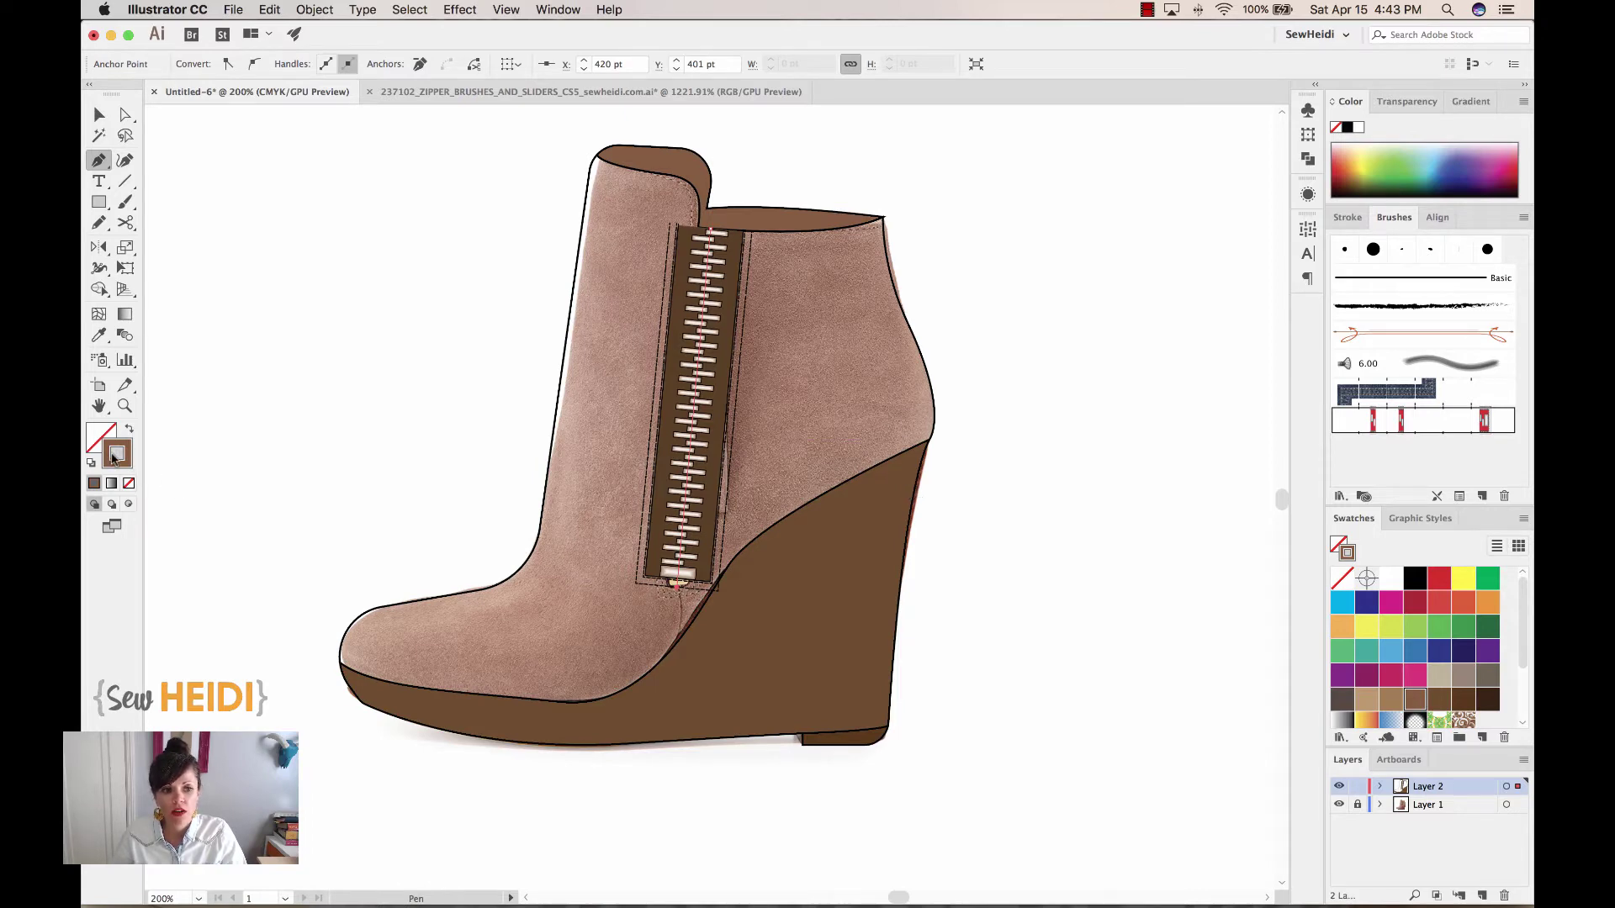
Move the zipper stroke's bottom end down and set its stroke weight to 0.5 pt
key("super+equal")
key("super+equal")
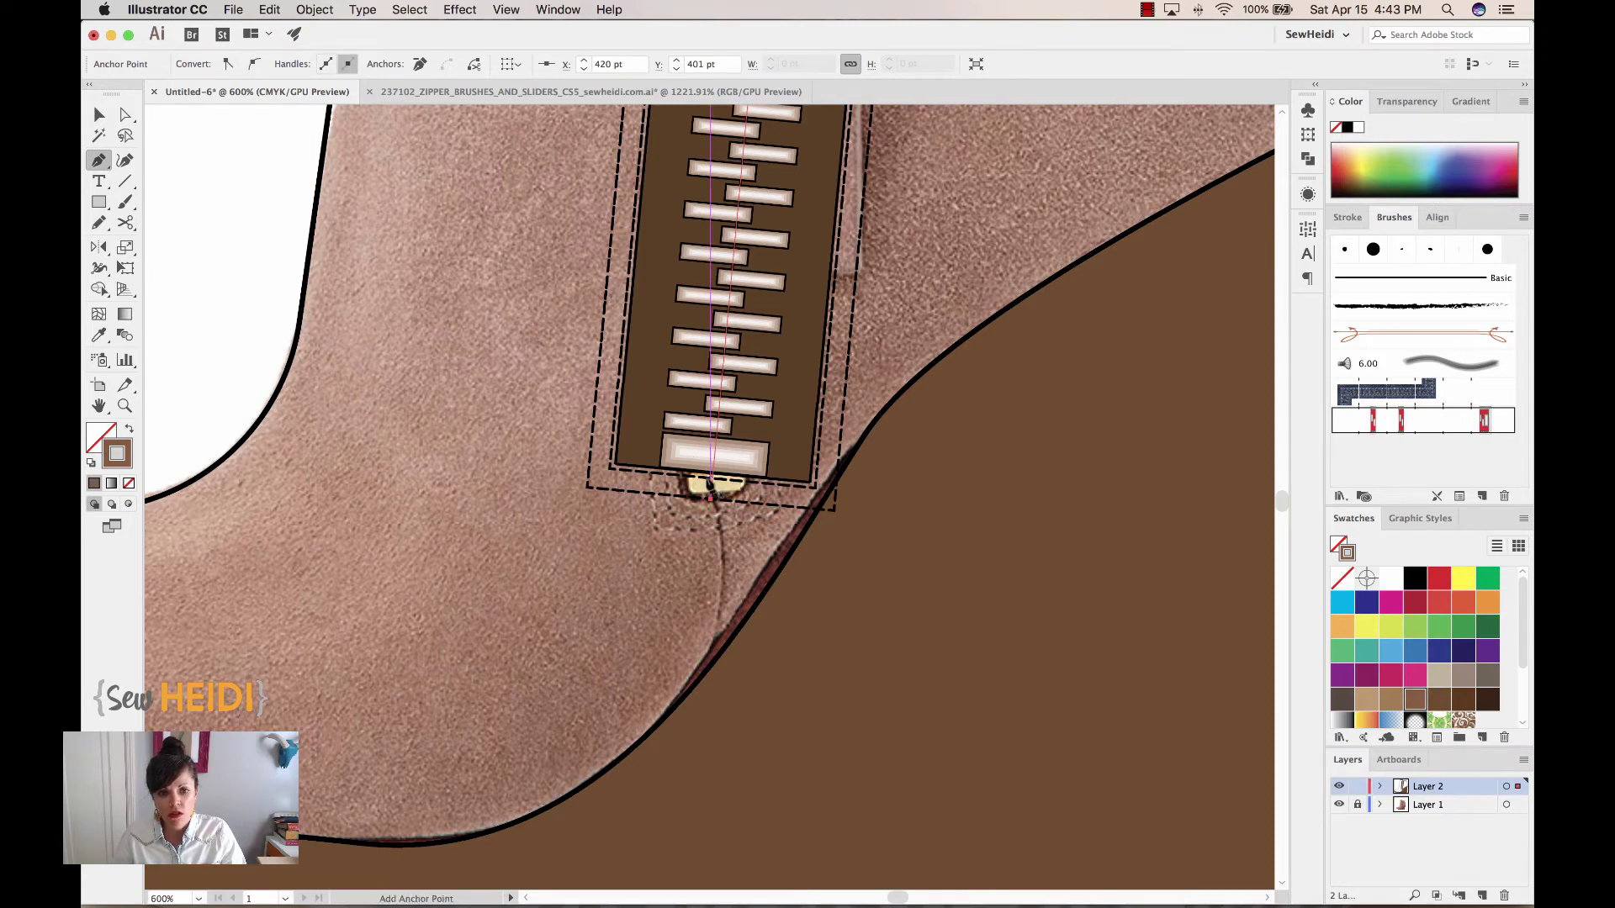
left_click(125, 115)
left_click_drag(709, 504, 716, 535)
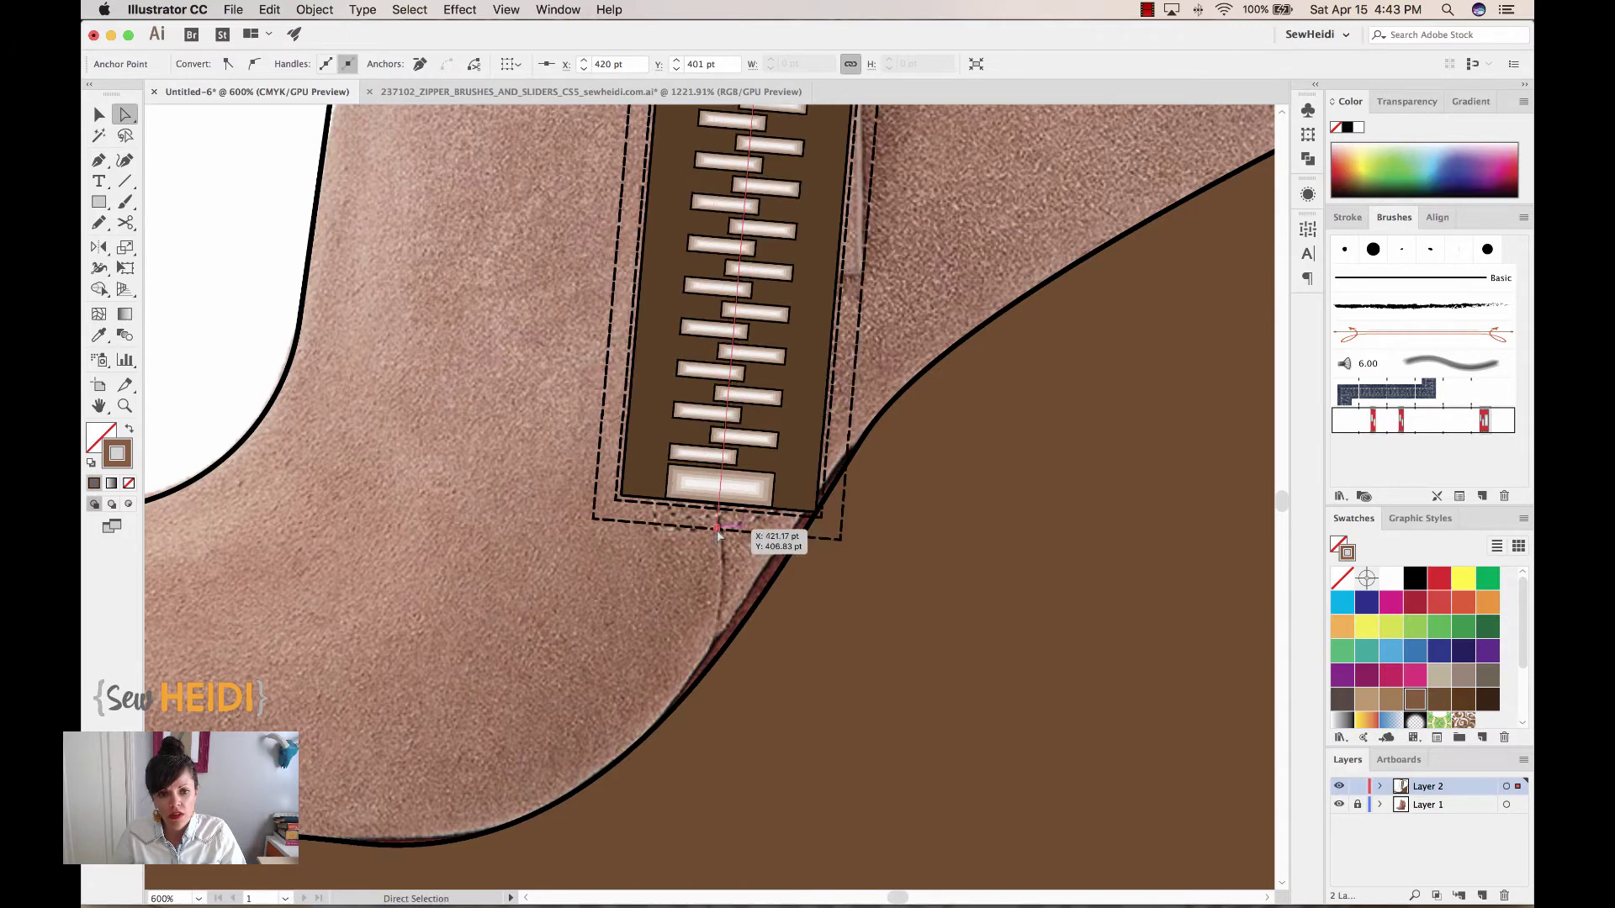
left_click(1347, 217)
type("0.5")
key("Return")
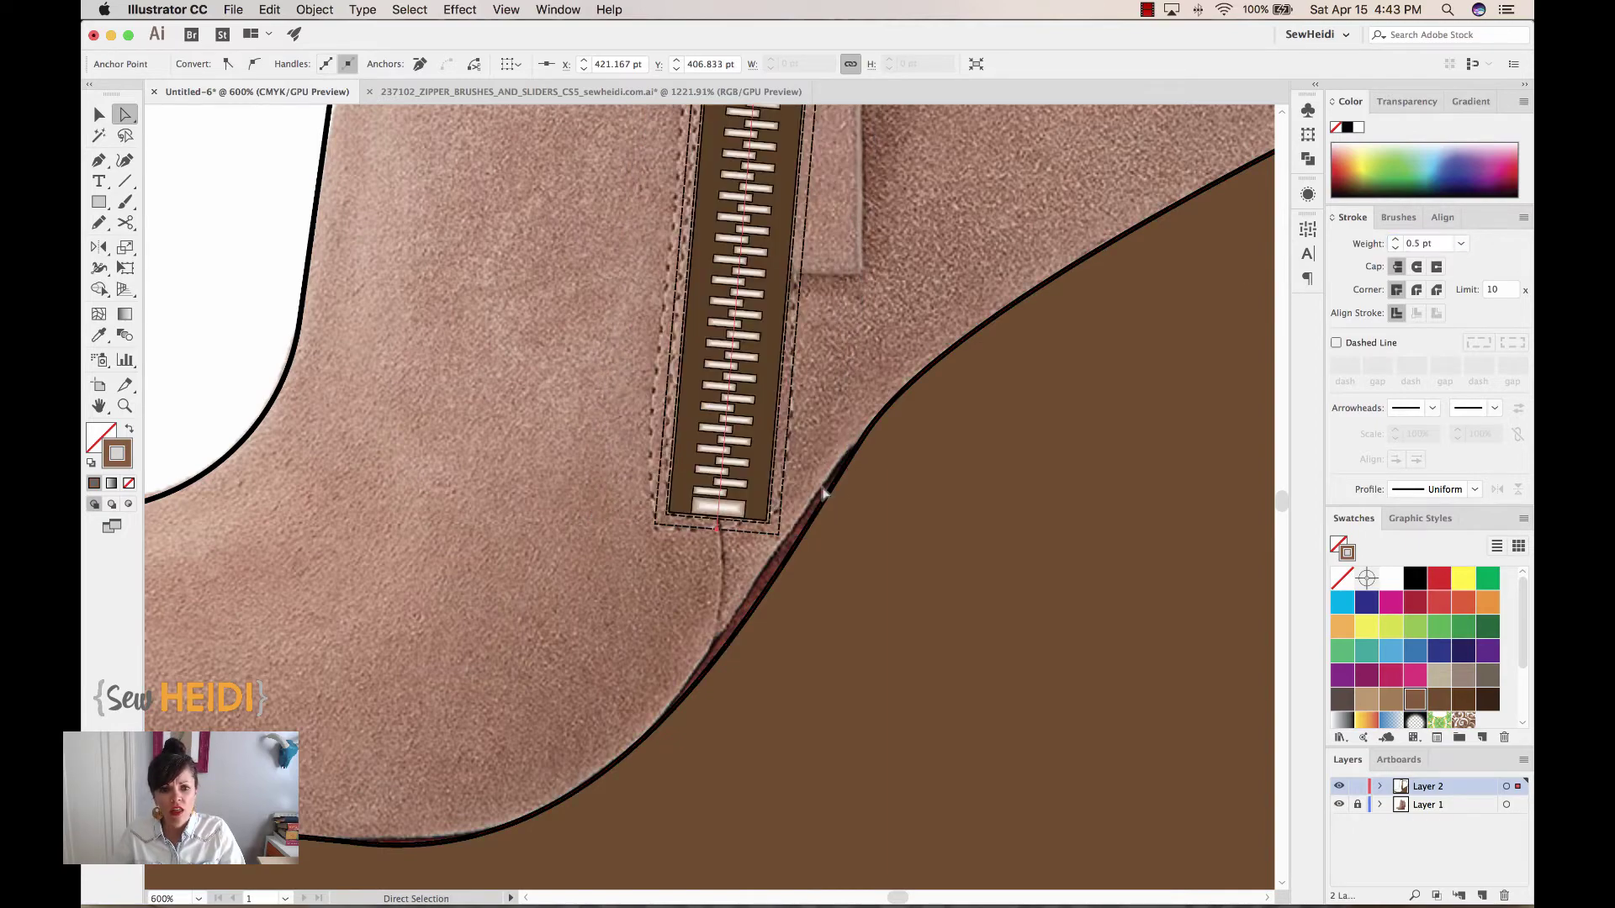
key("super+minus")
key("super+minus")
key("super+minus")
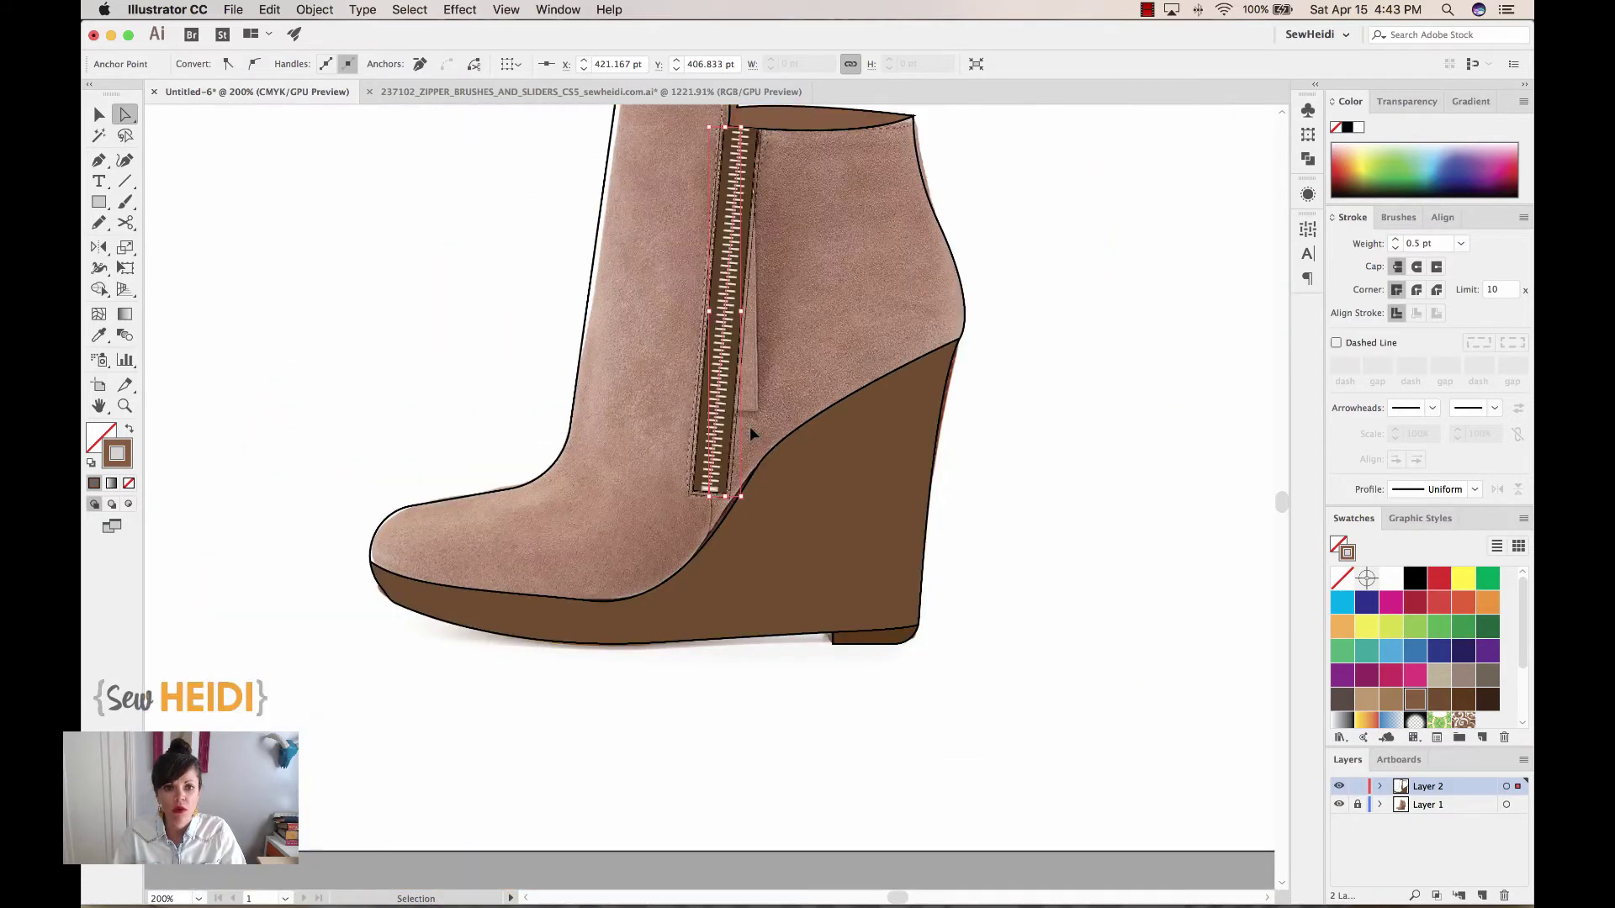
key("v")
scroll(698, 185, "up", 5)
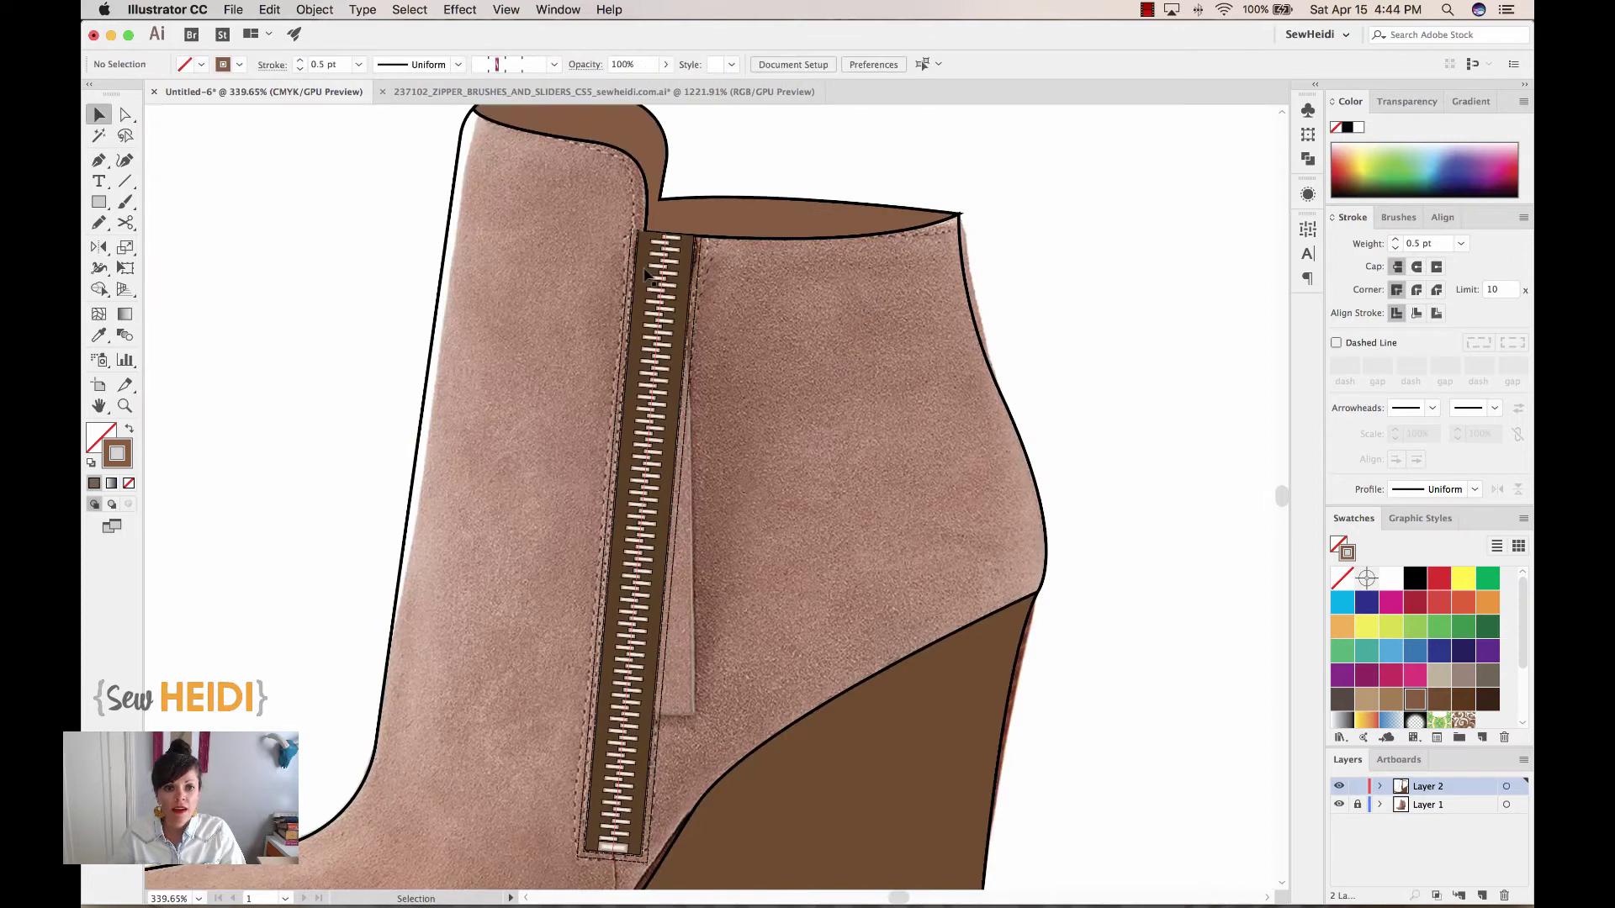
Move the zipper stroke left of the photo's zipper and zoom in on the pull
left_click_drag(645, 273, 536, 271)
key("z")
left_click_drag(665, 195, 881, 442)
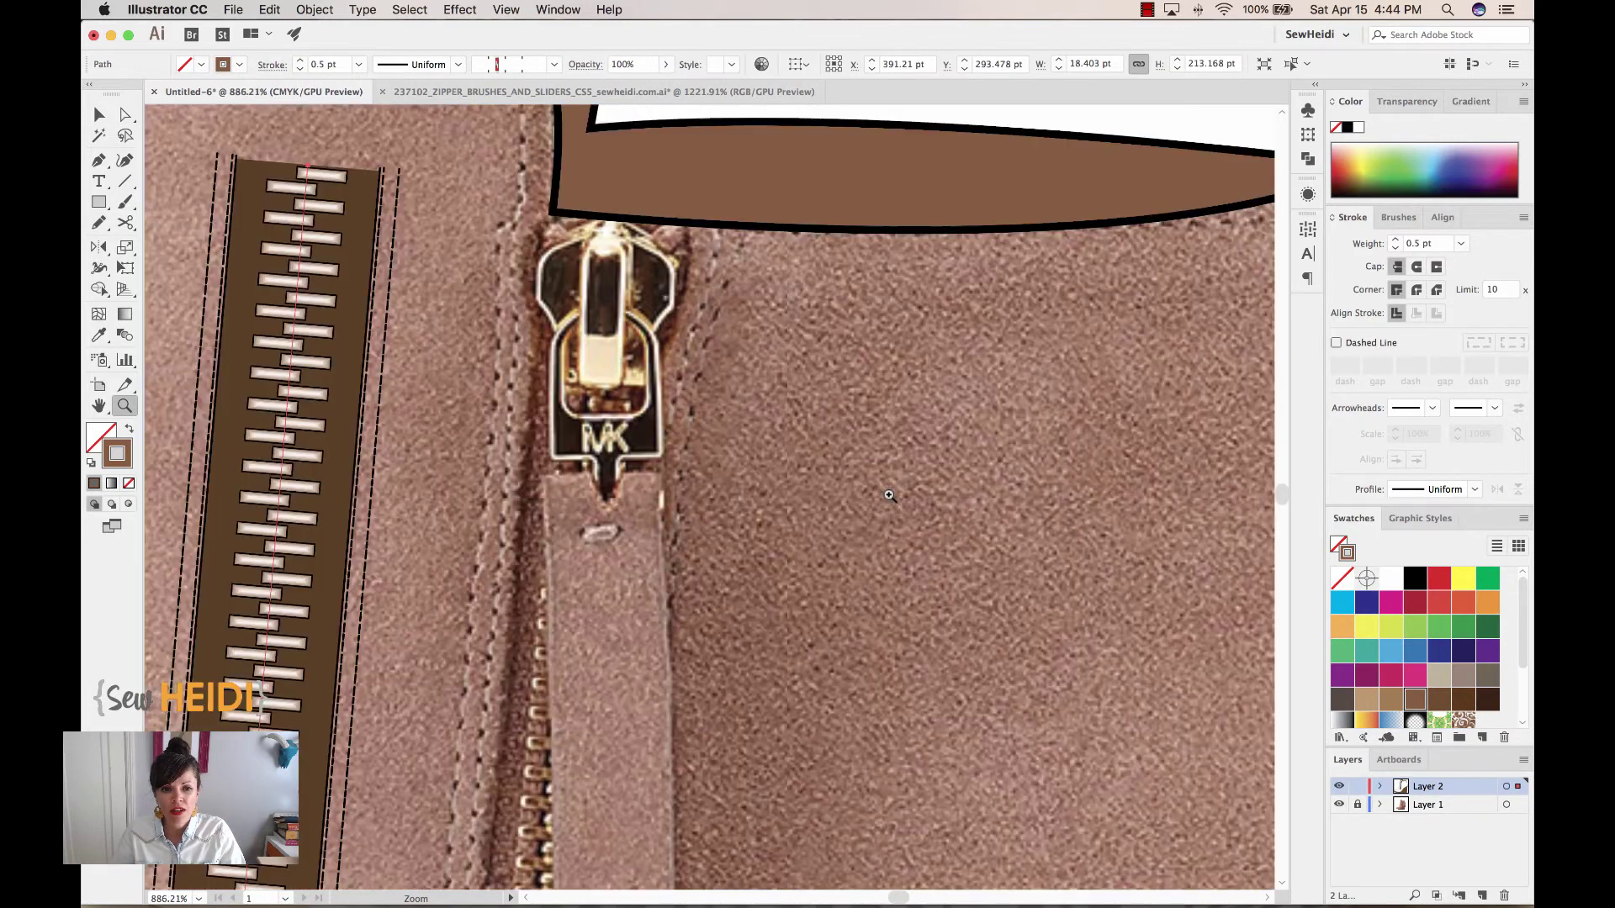
Draw a circle beside the pull, a small square beneath it and a thin vertical bar
left_click(97, 205)
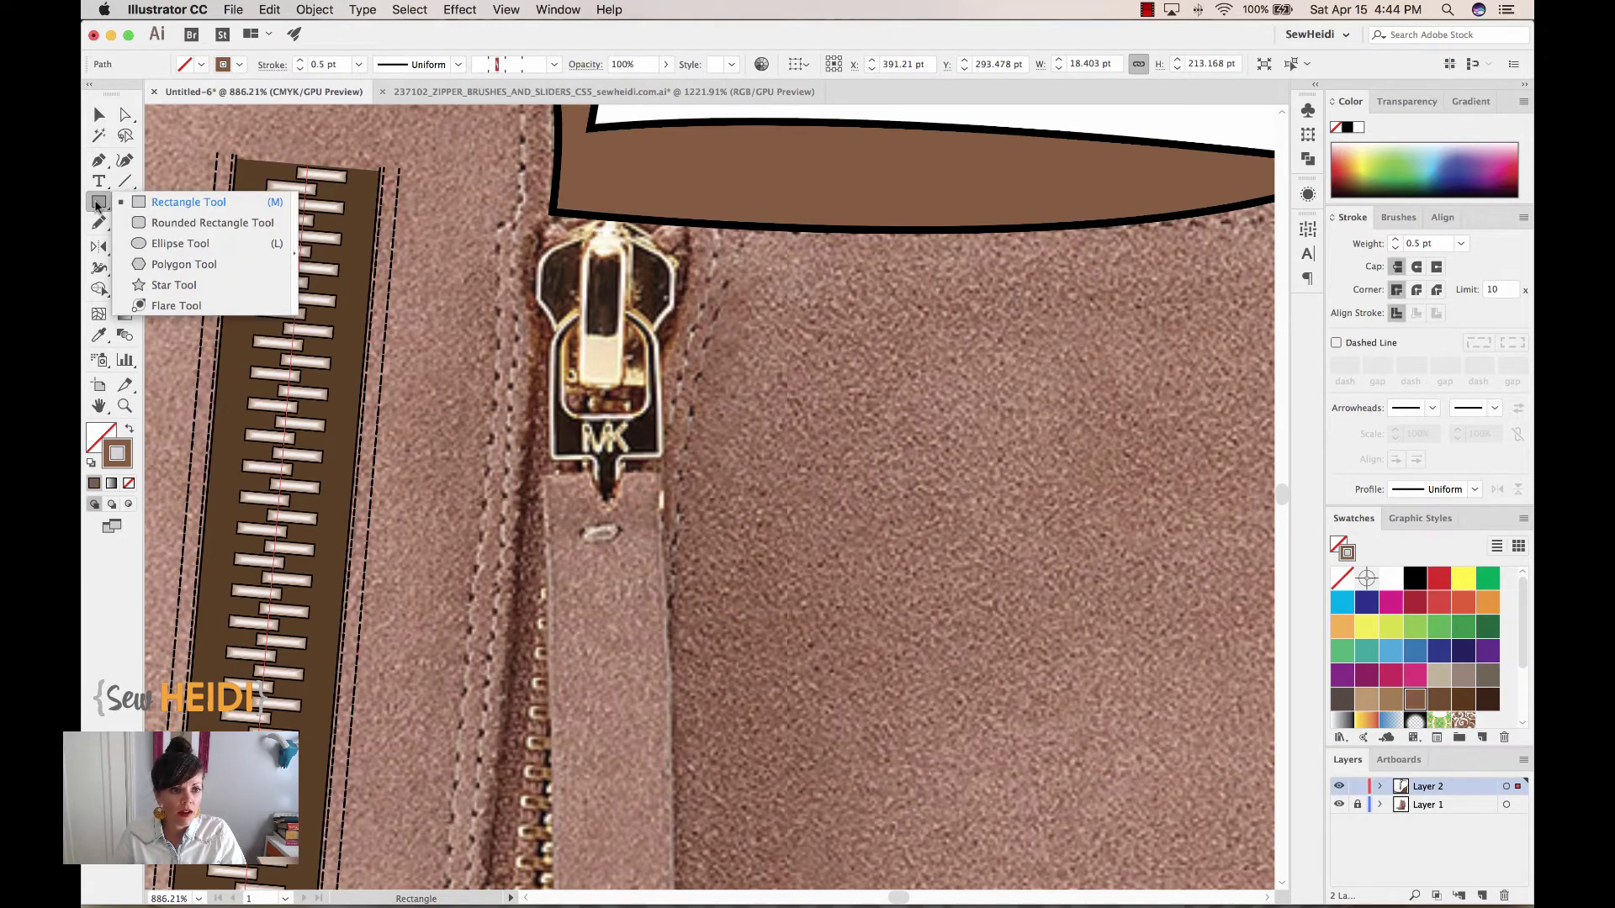
left_click(140, 246)
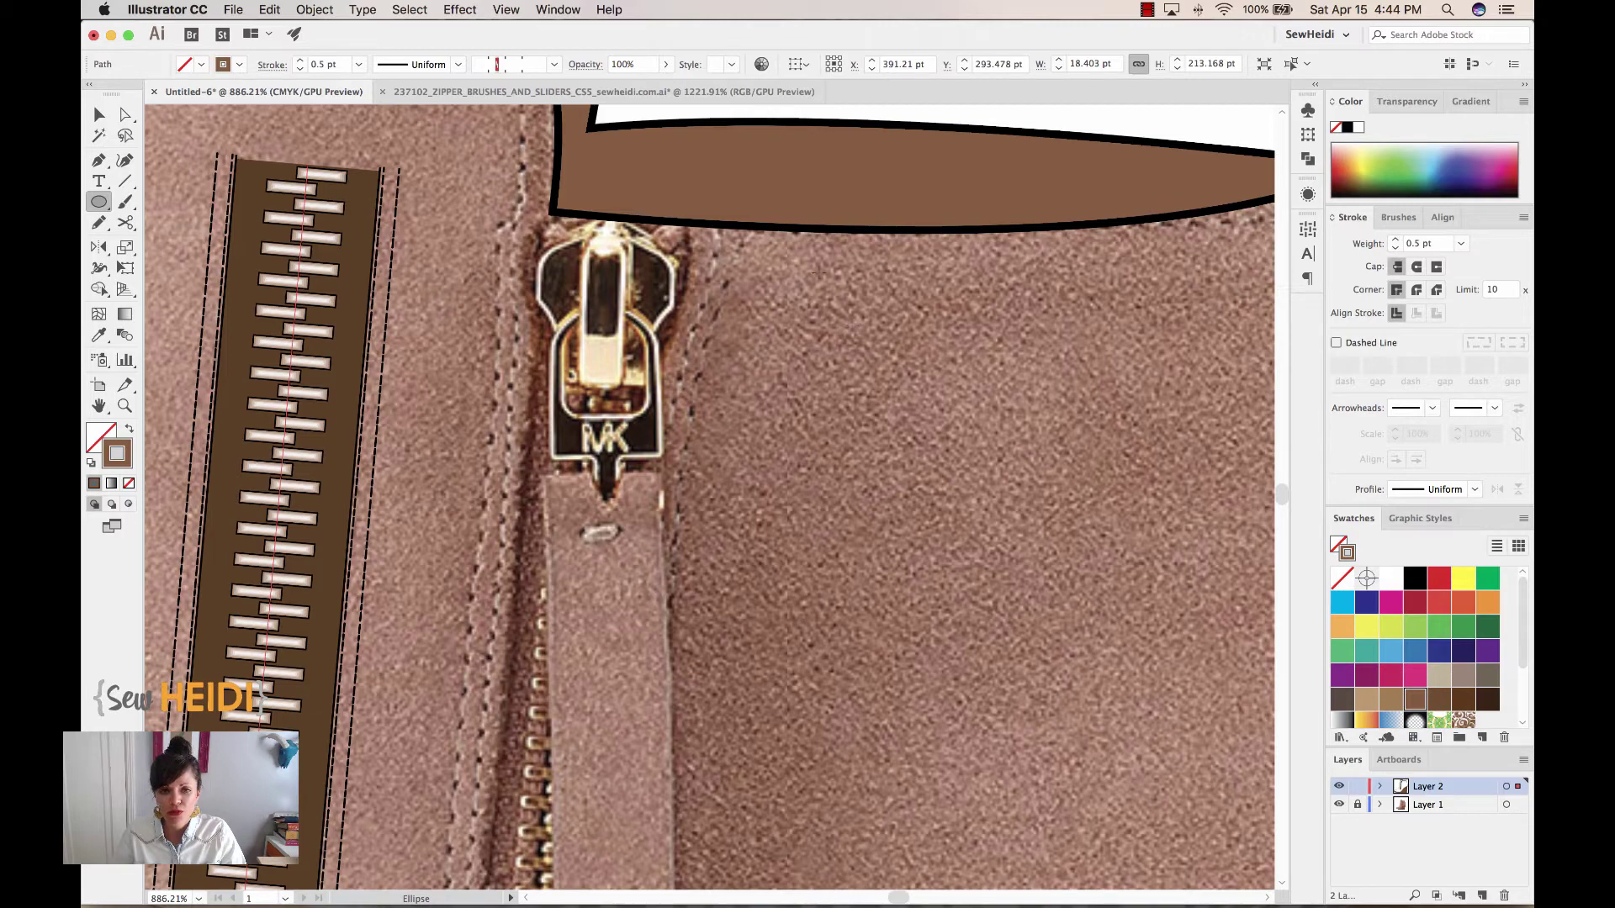
left_click_drag(795, 249, 925, 373)
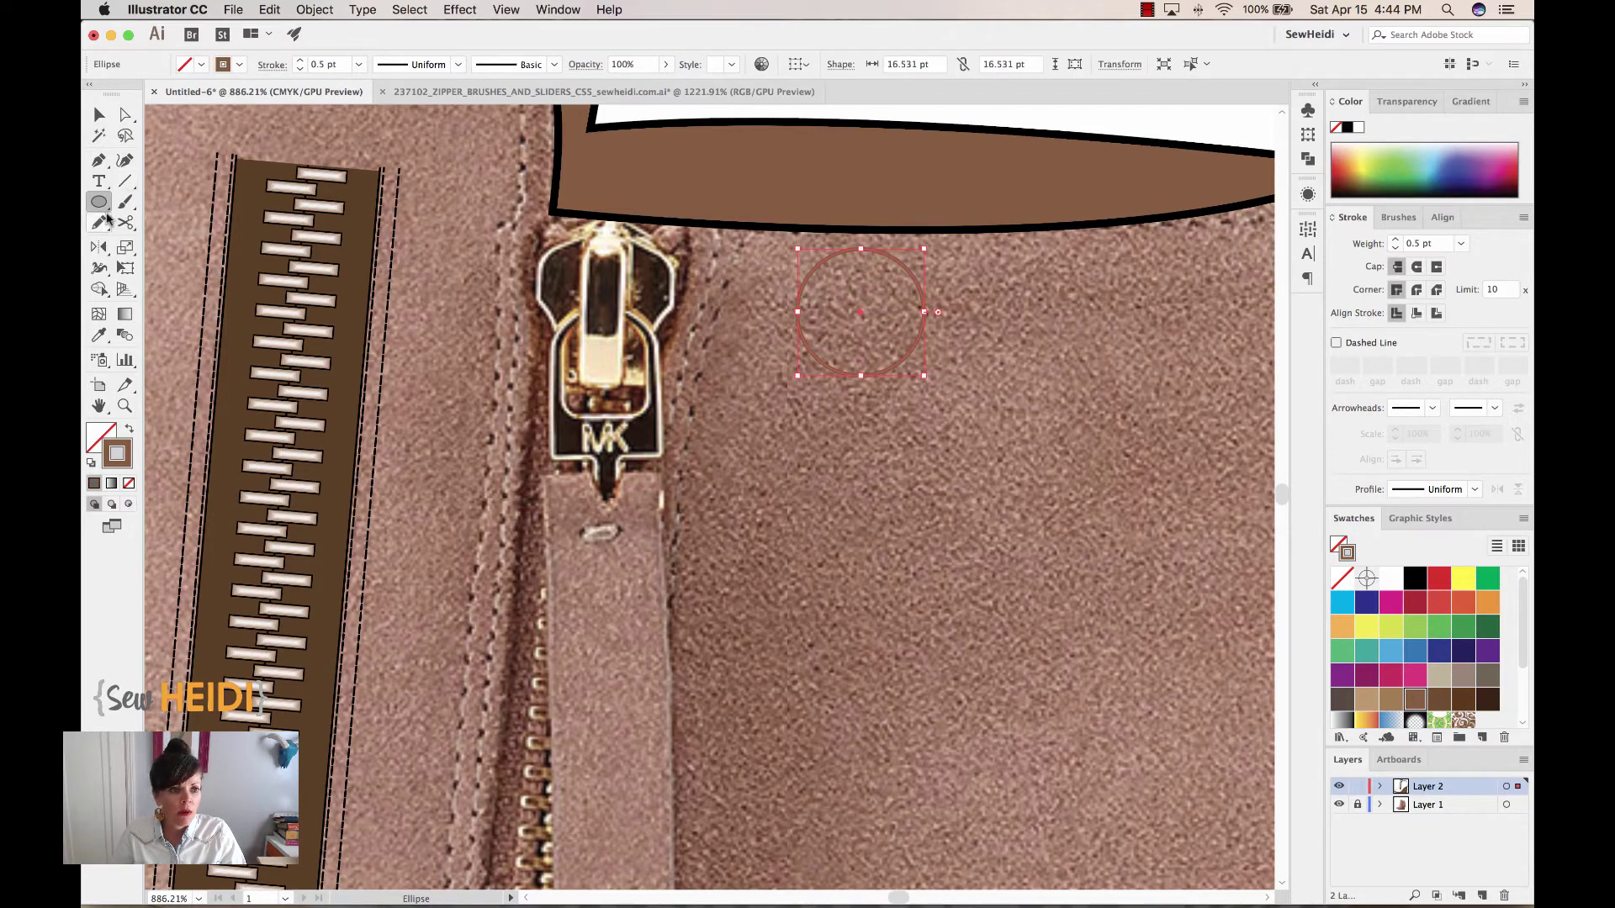
left_click_drag(98, 203, 172, 203)
left_click_drag(817, 348, 901, 435)
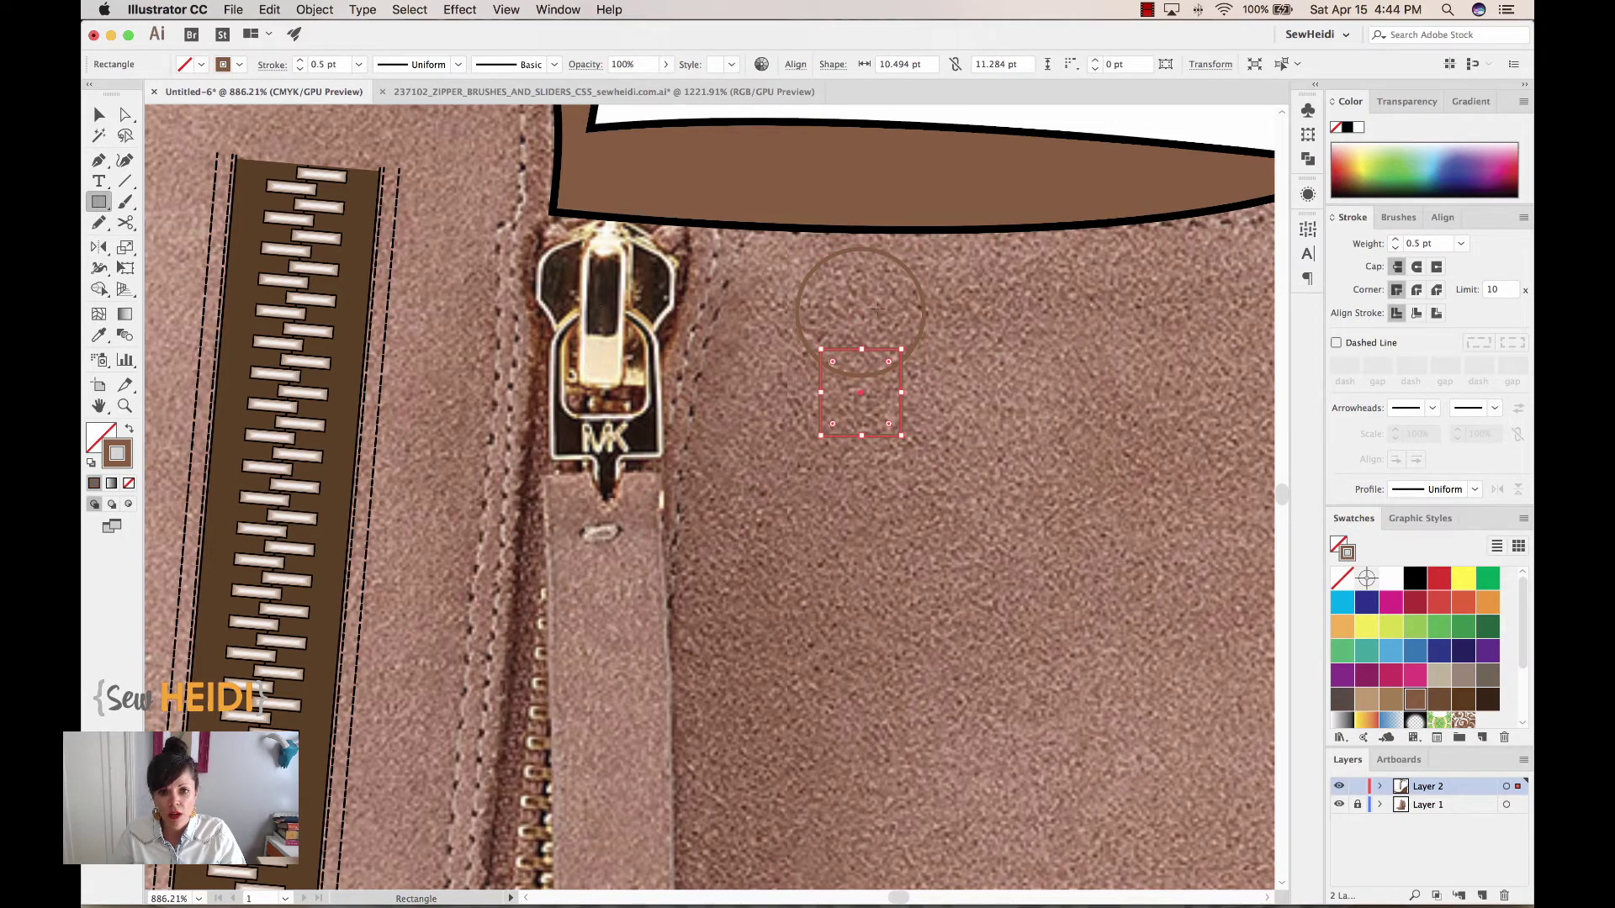
left_click_drag(849, 259, 874, 410)
Give the circle, square and bar black strokes and centre them horizontally
left_click(97, 116)
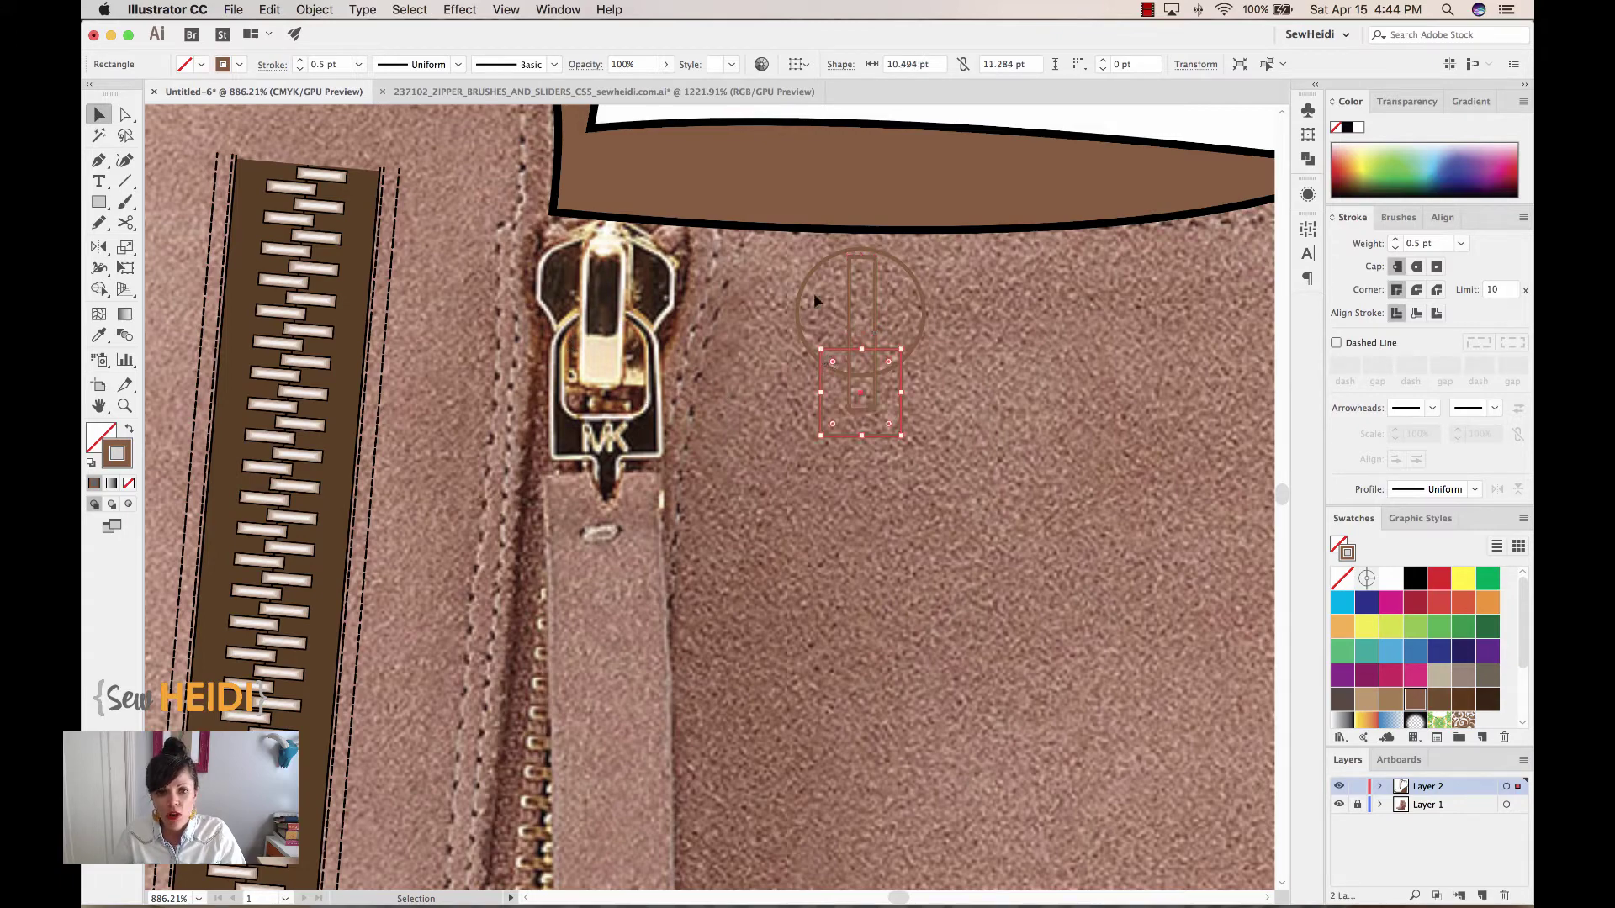
key("super+a")
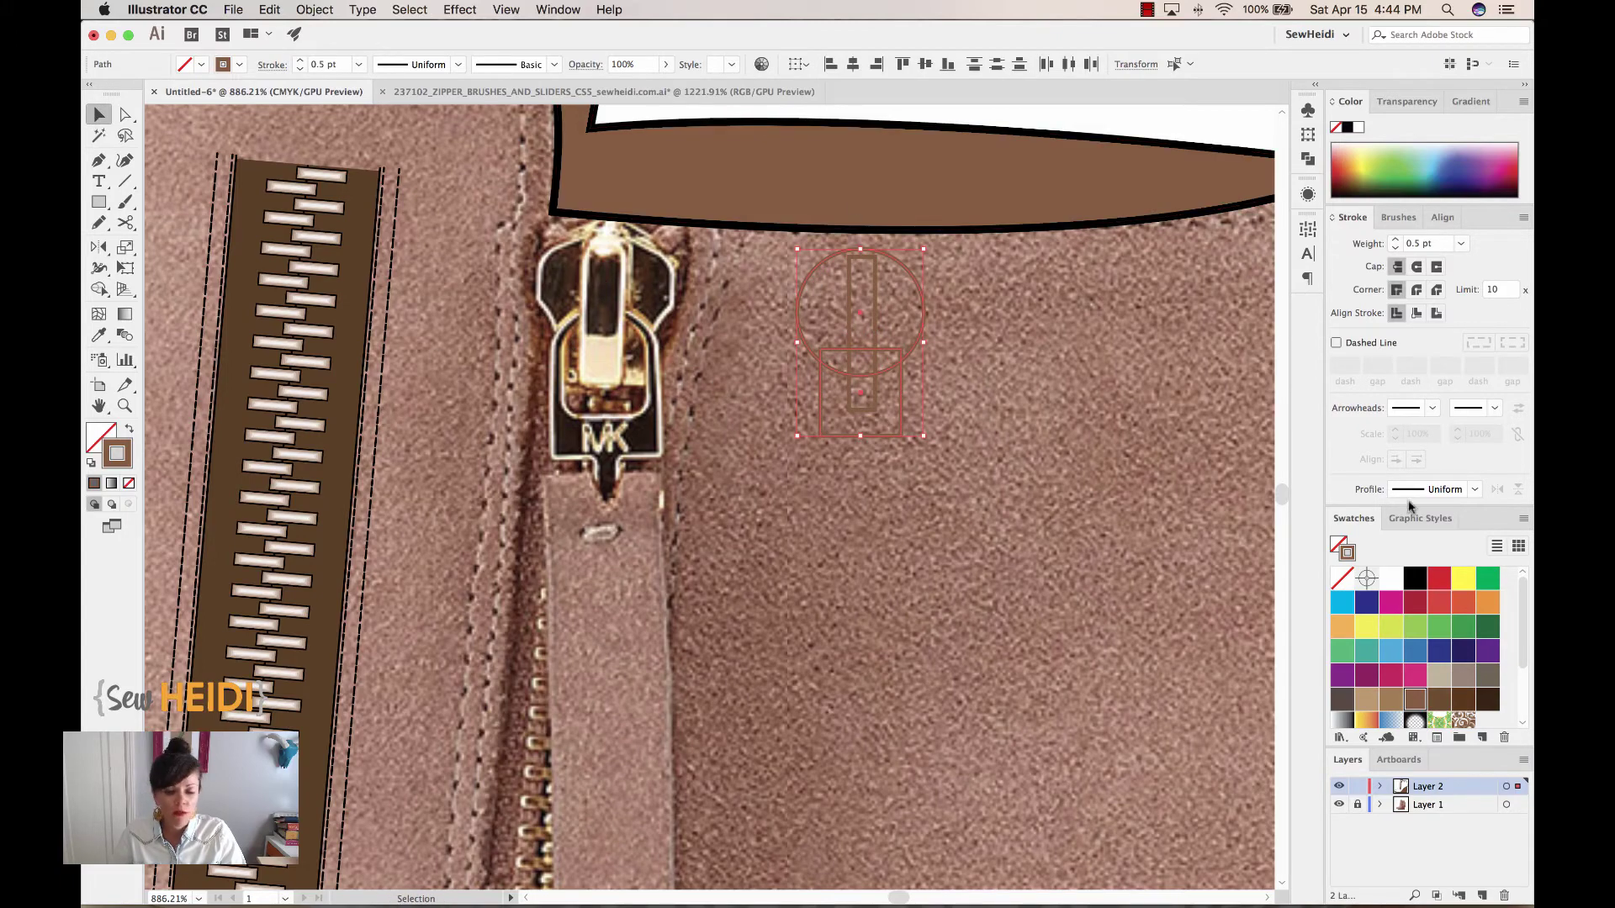
left_click(1415, 578)
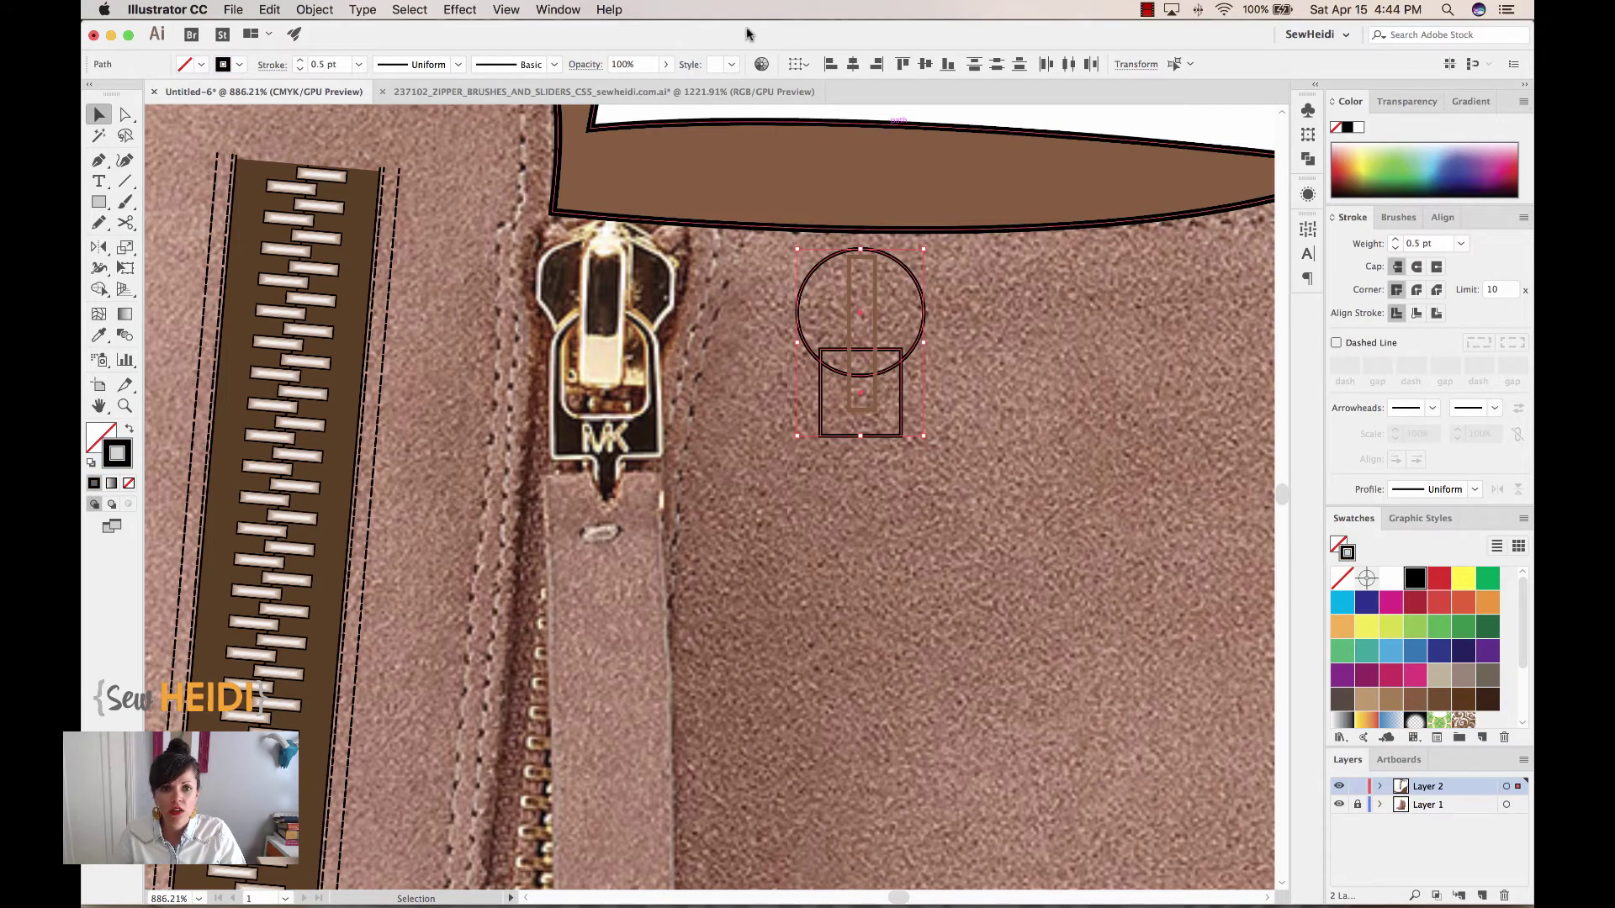
left_click(853, 65)
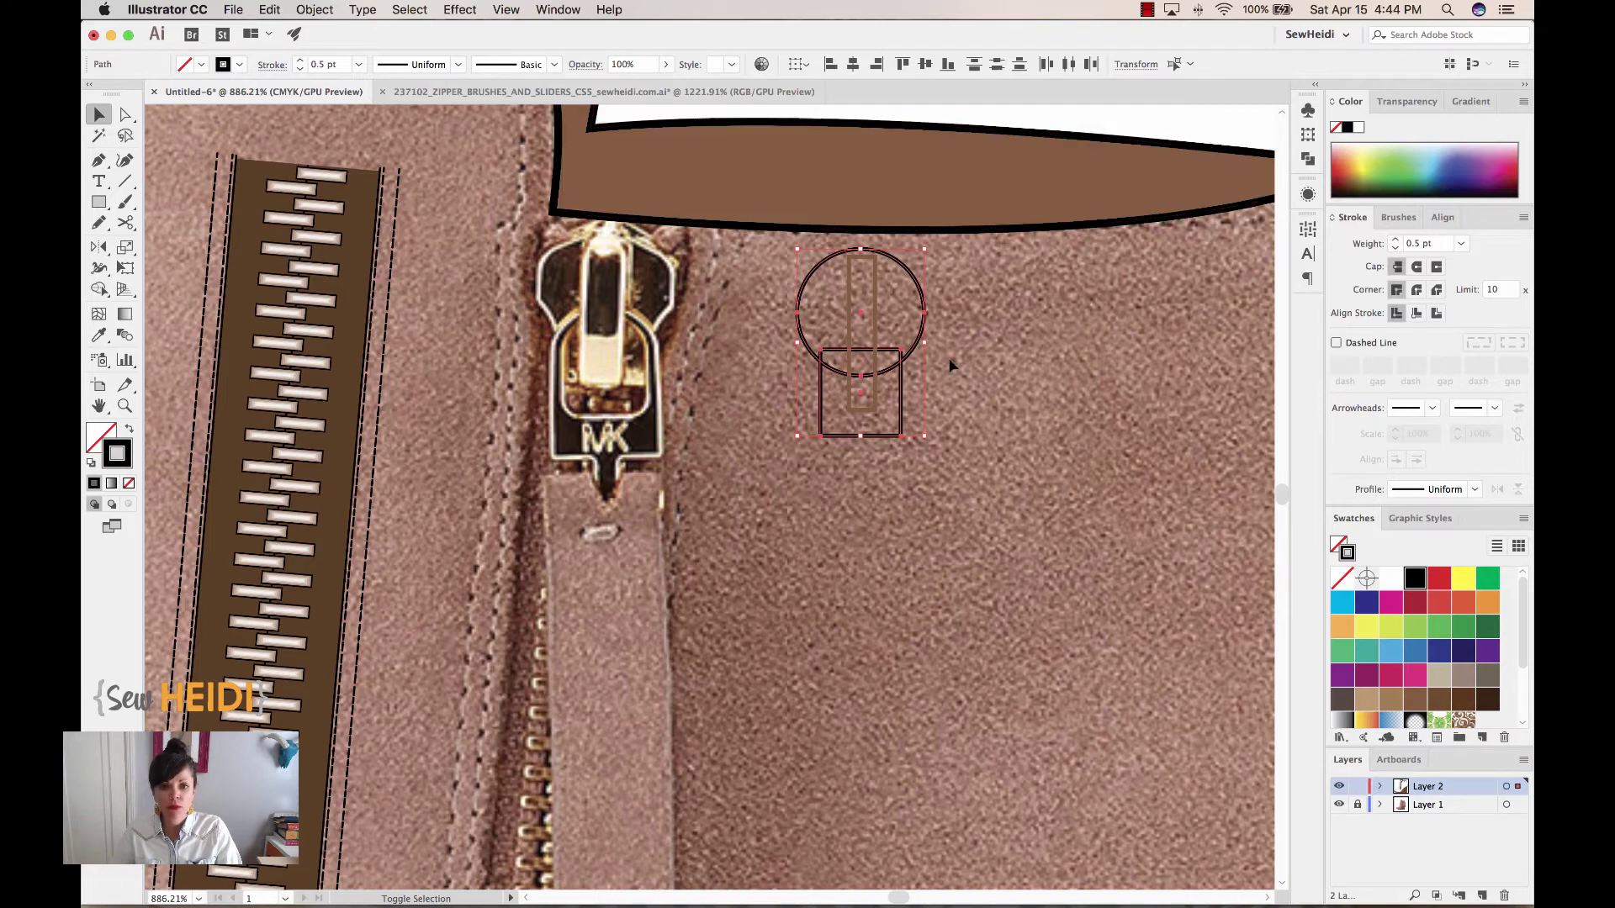
key("shift+m")
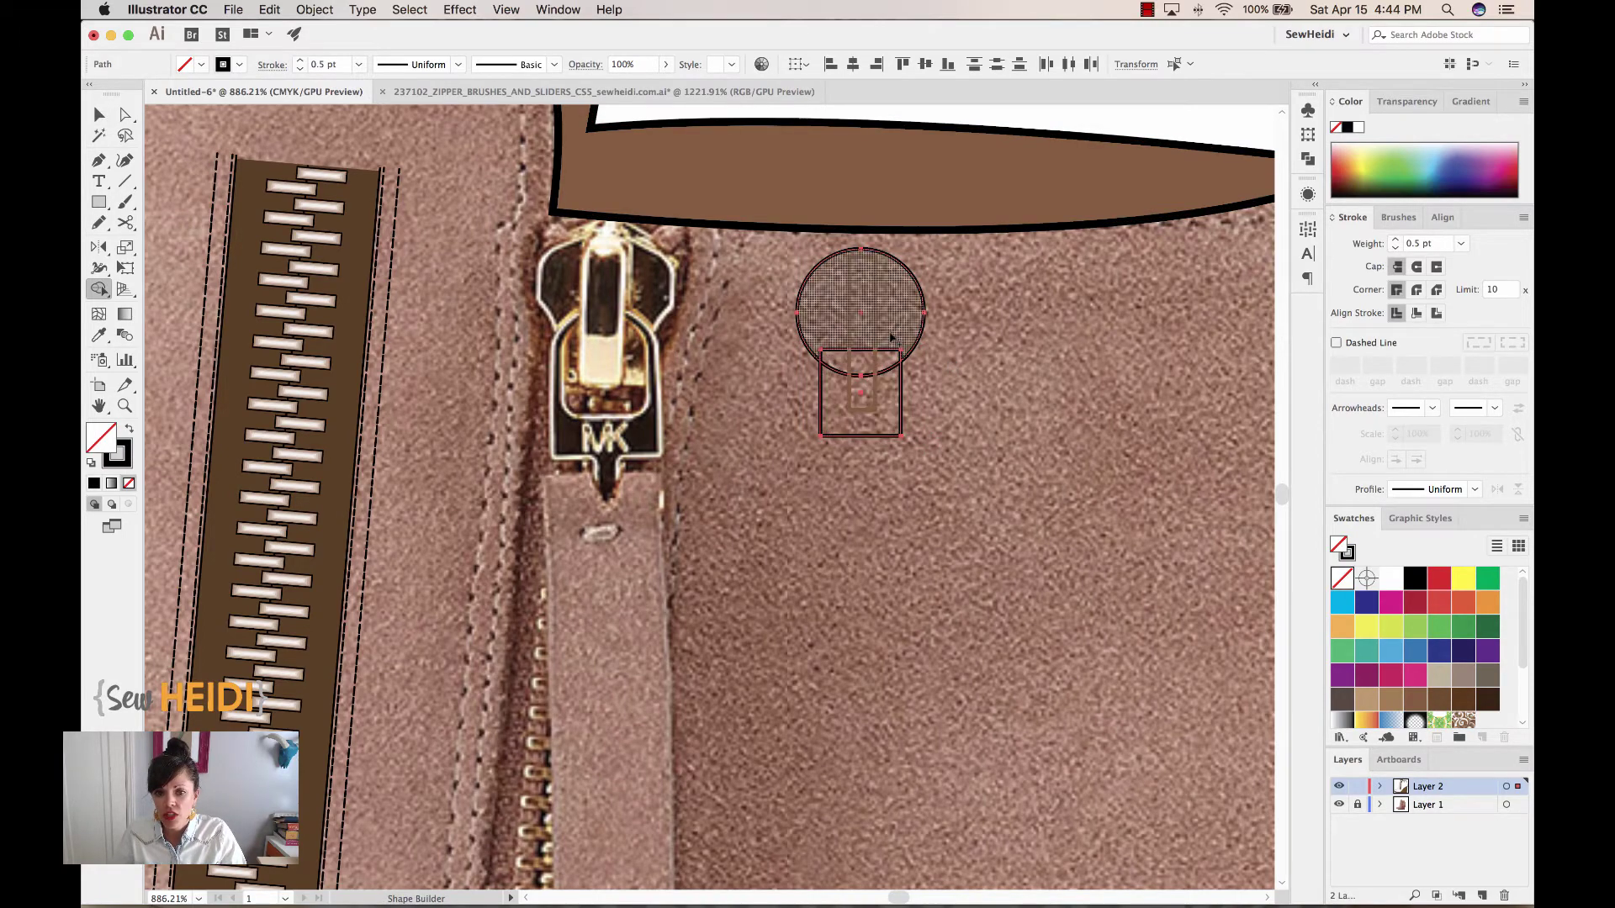
Shape Builder-merge the circle and rectangle into a keyhole, then reposition the inner strip
left_click_drag(897, 322, 890, 411)
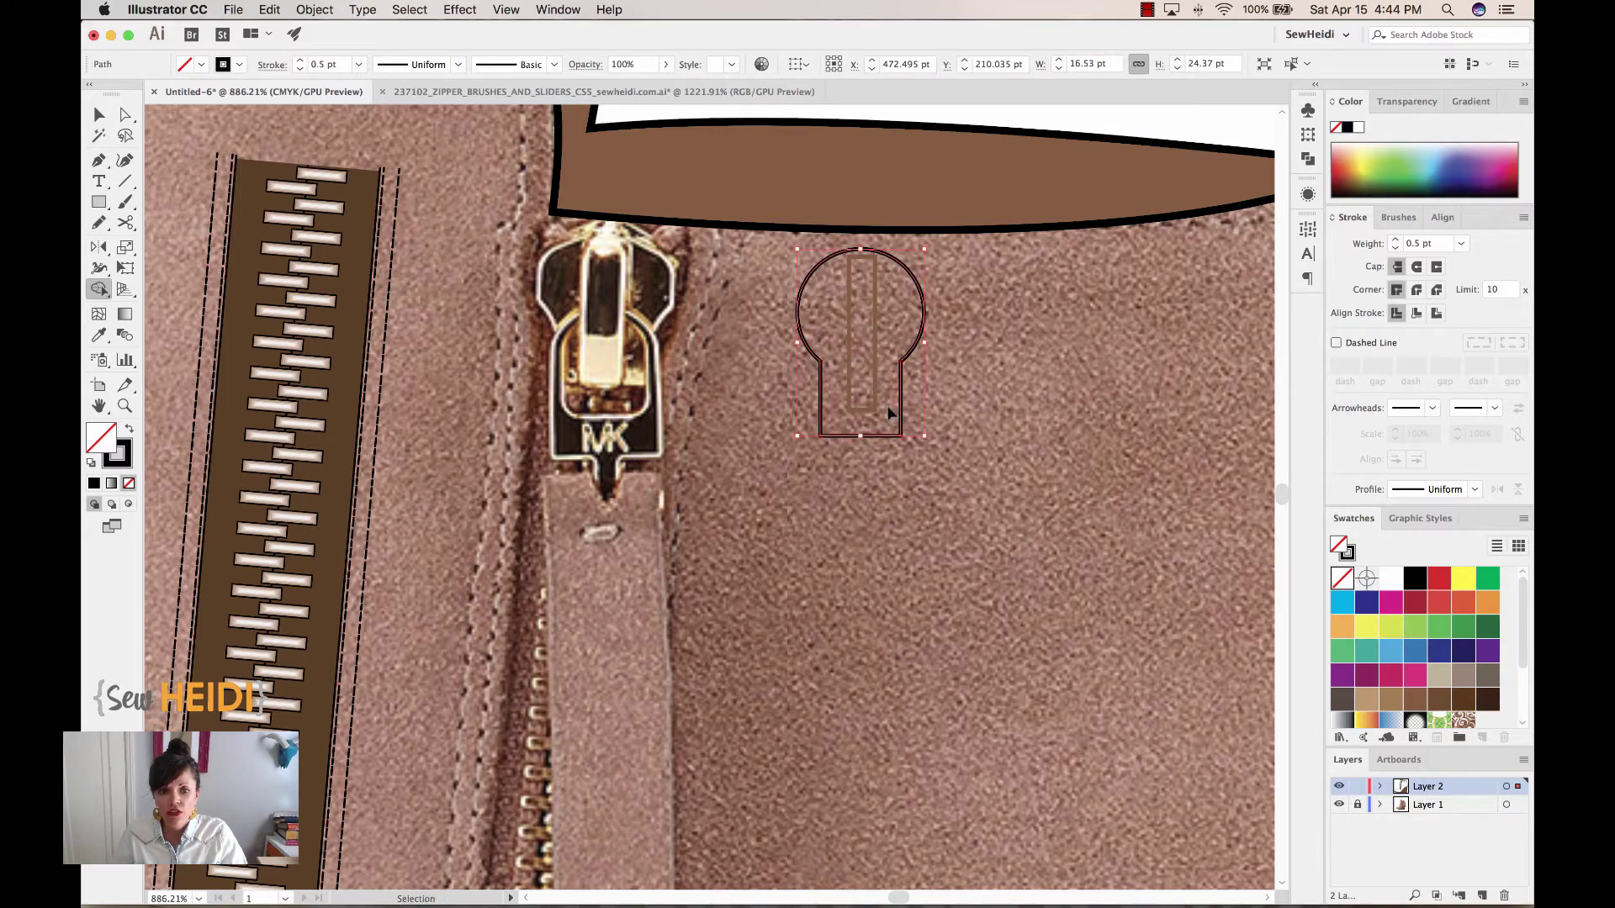
key("super+z")
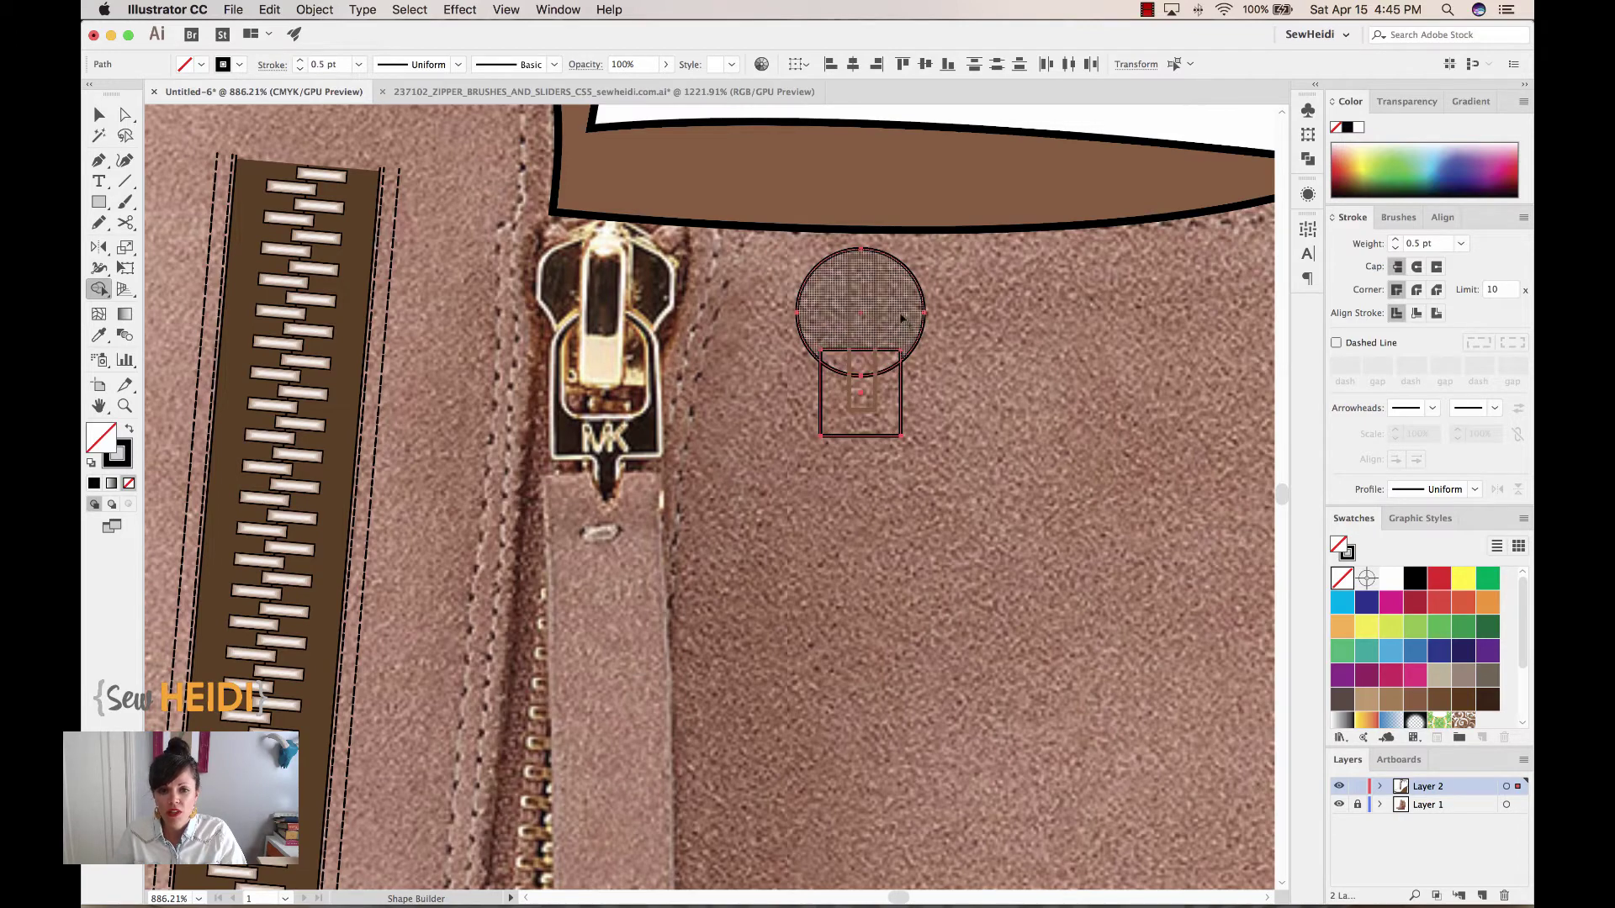
left_click_drag(894, 315, 885, 411)
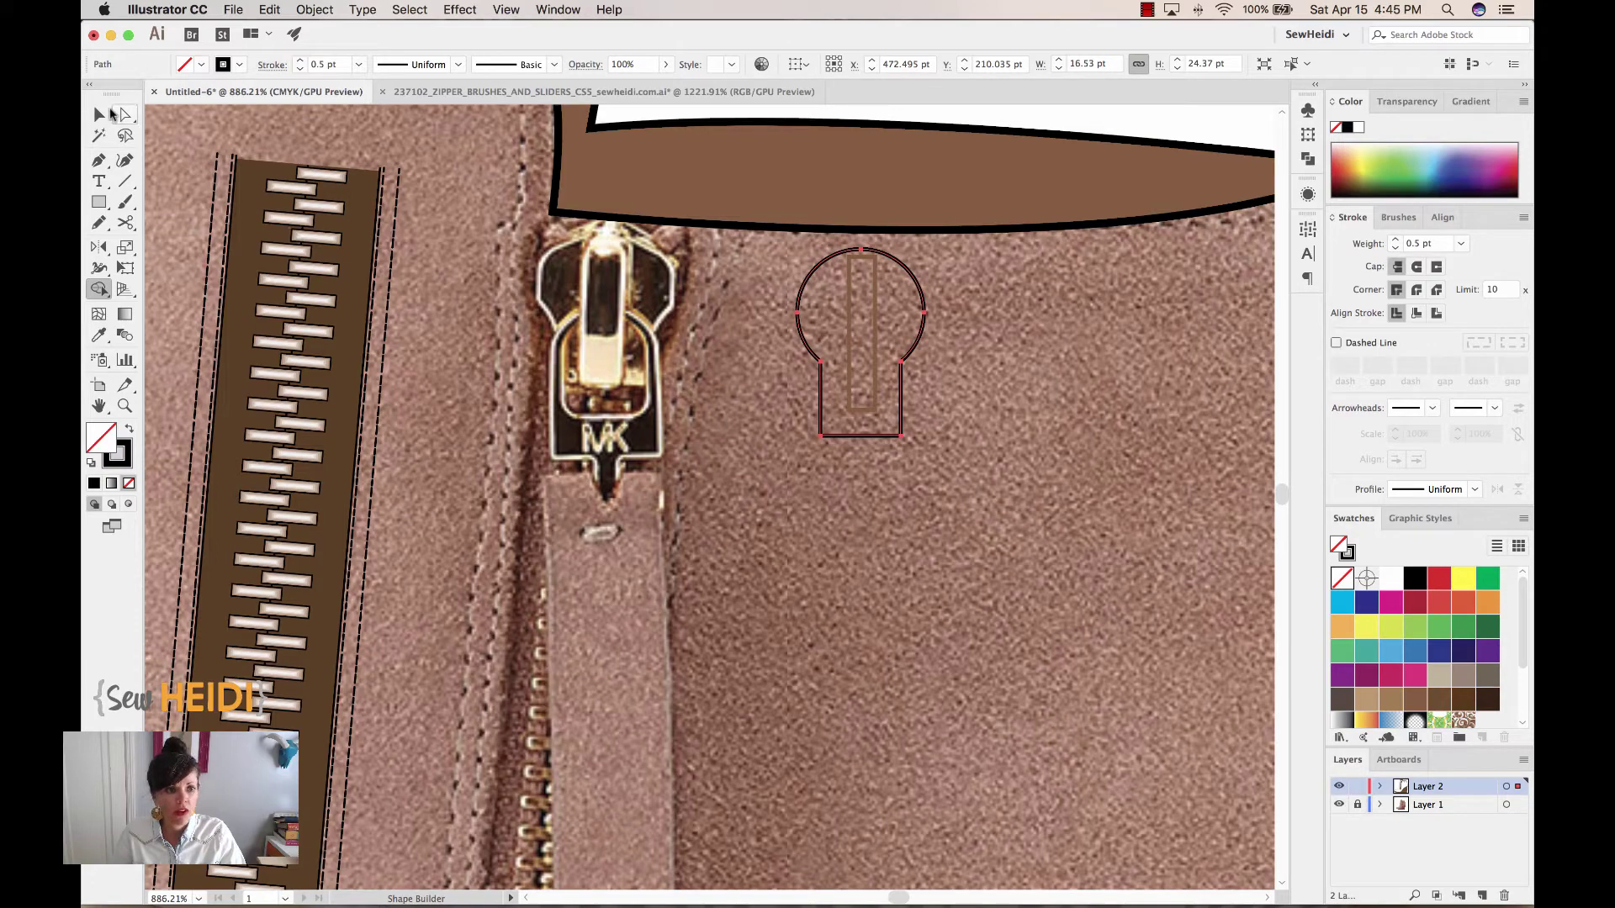
left_click(101, 113)
left_click_drag(879, 288, 861, 258)
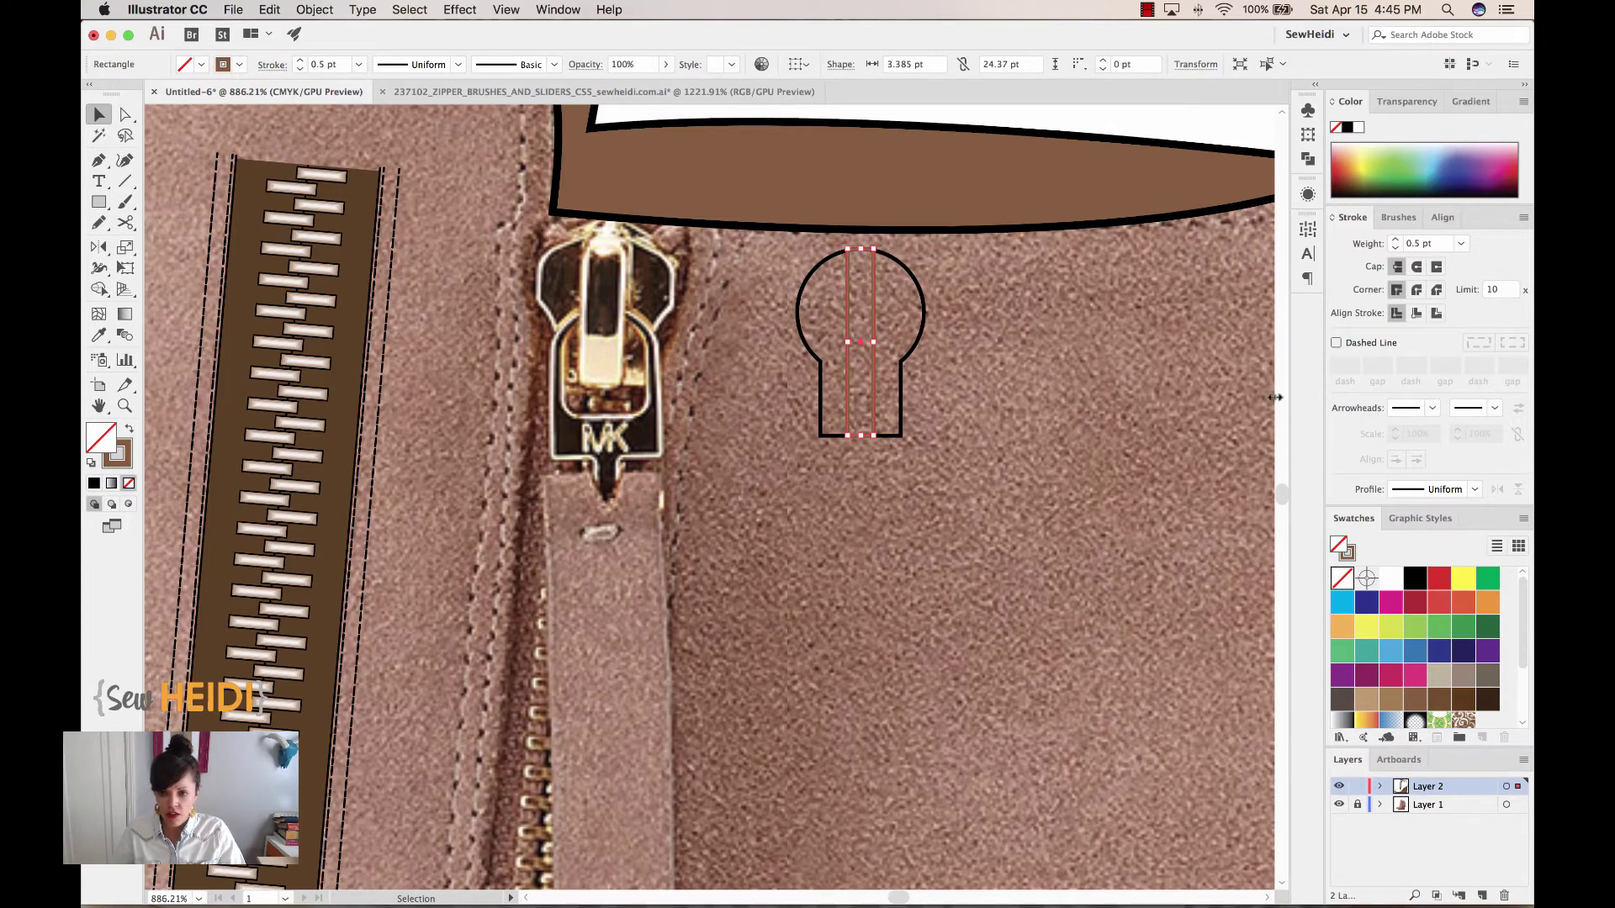
Stroke the inner strip black and draw a 13.992 × 21.214 pt rectangle right of the keyhole
key("x")
left_click(1415, 578)
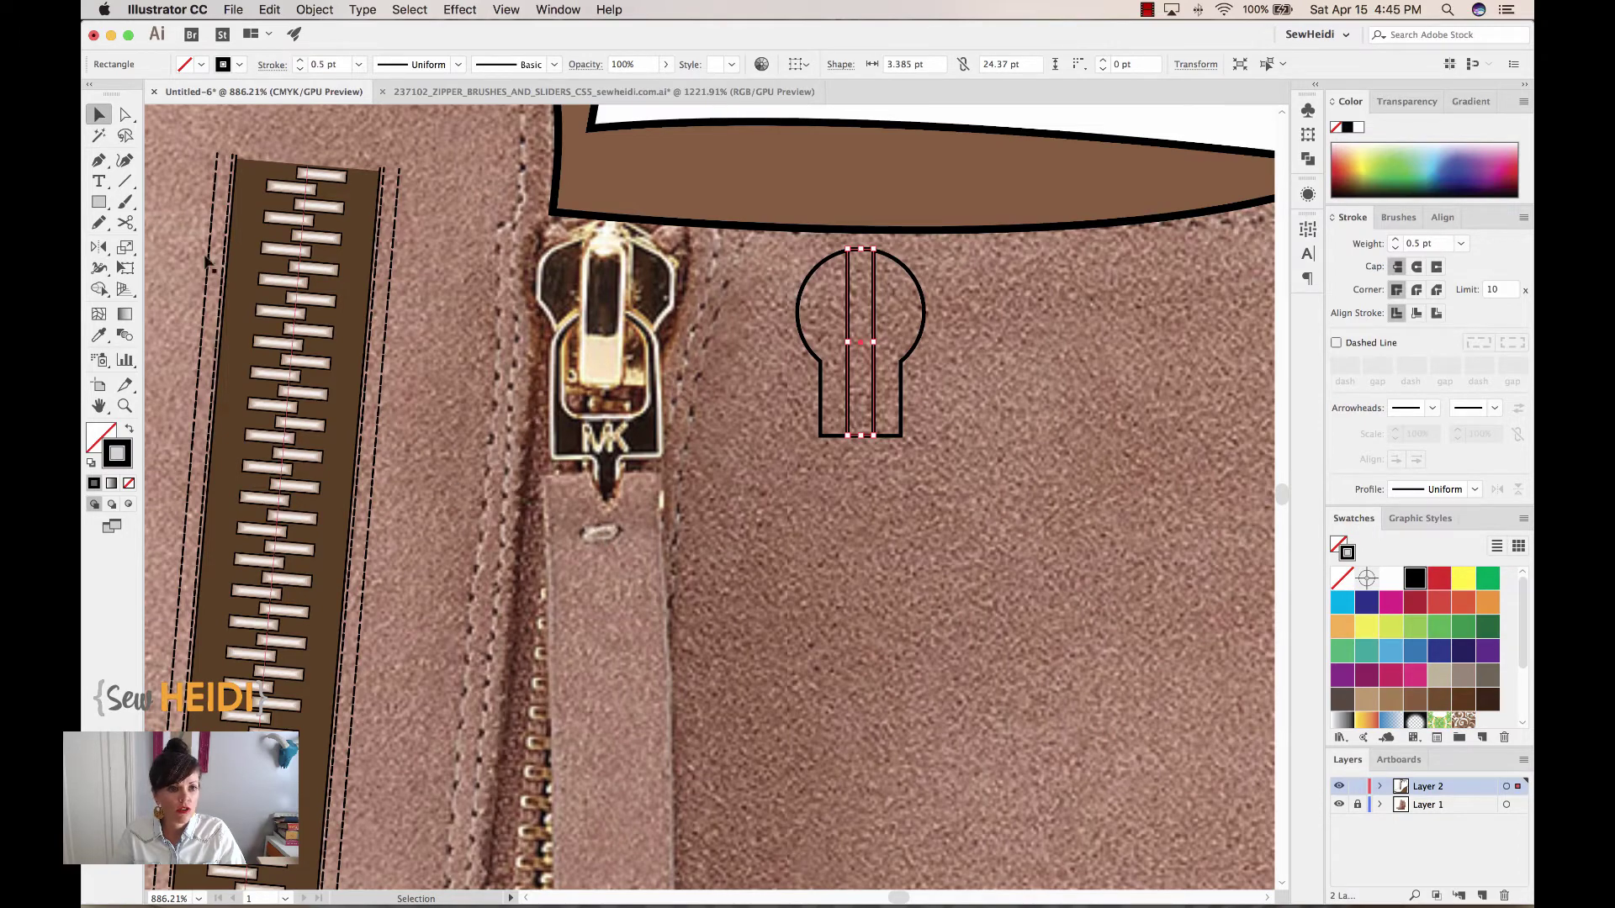
left_click(97, 204)
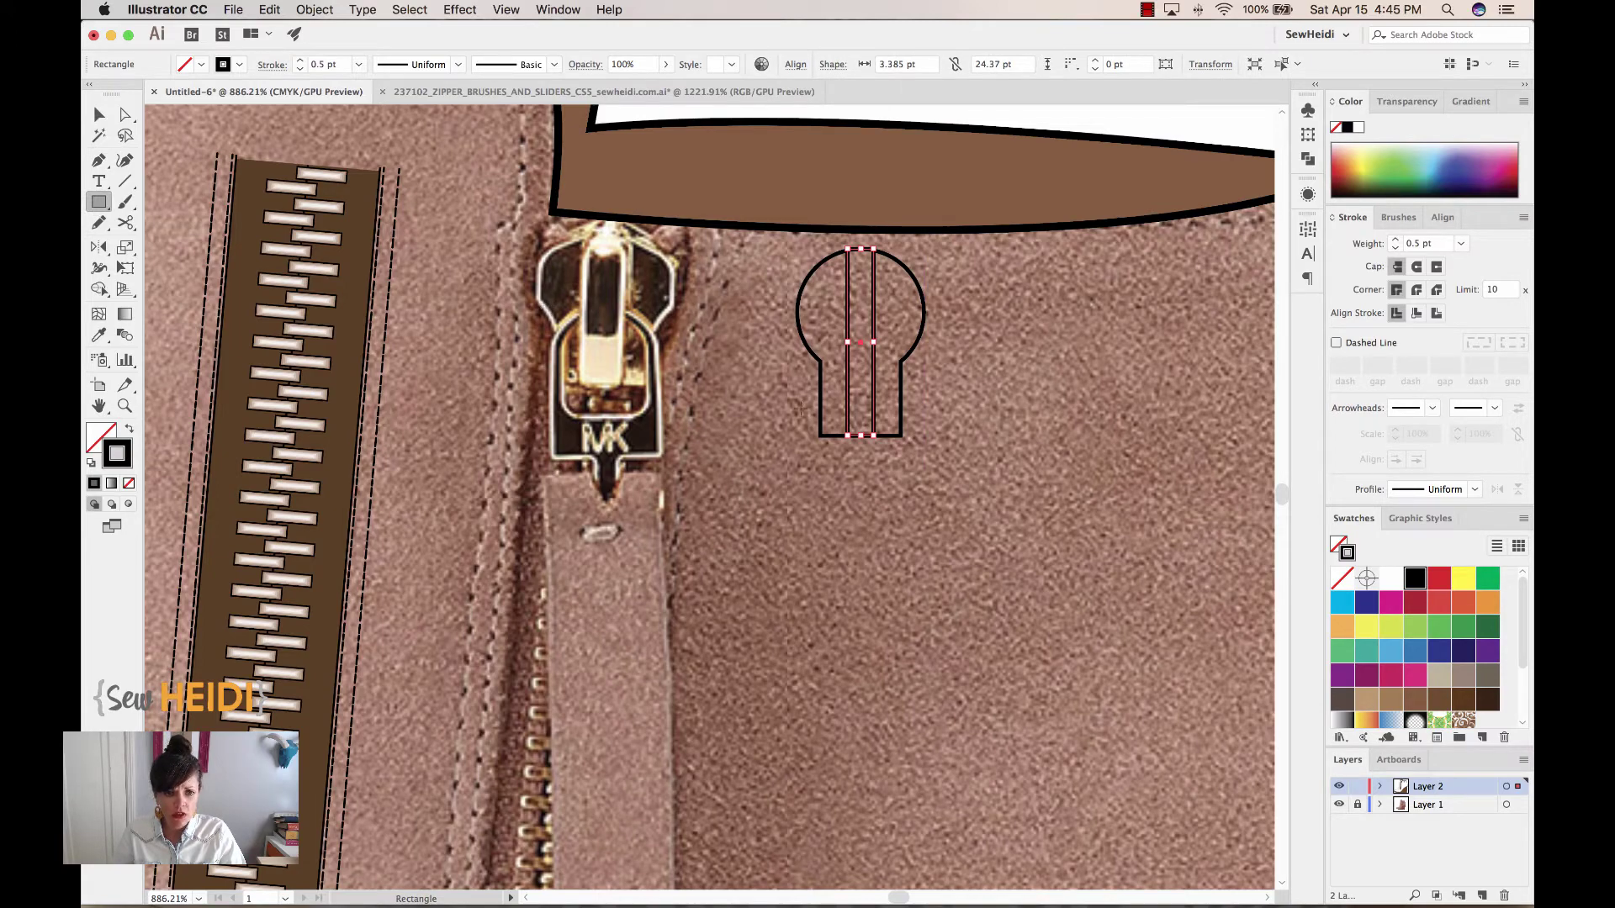
scroll(982, 443, "right", 3)
left_click_drag(924, 318, 1032, 480)
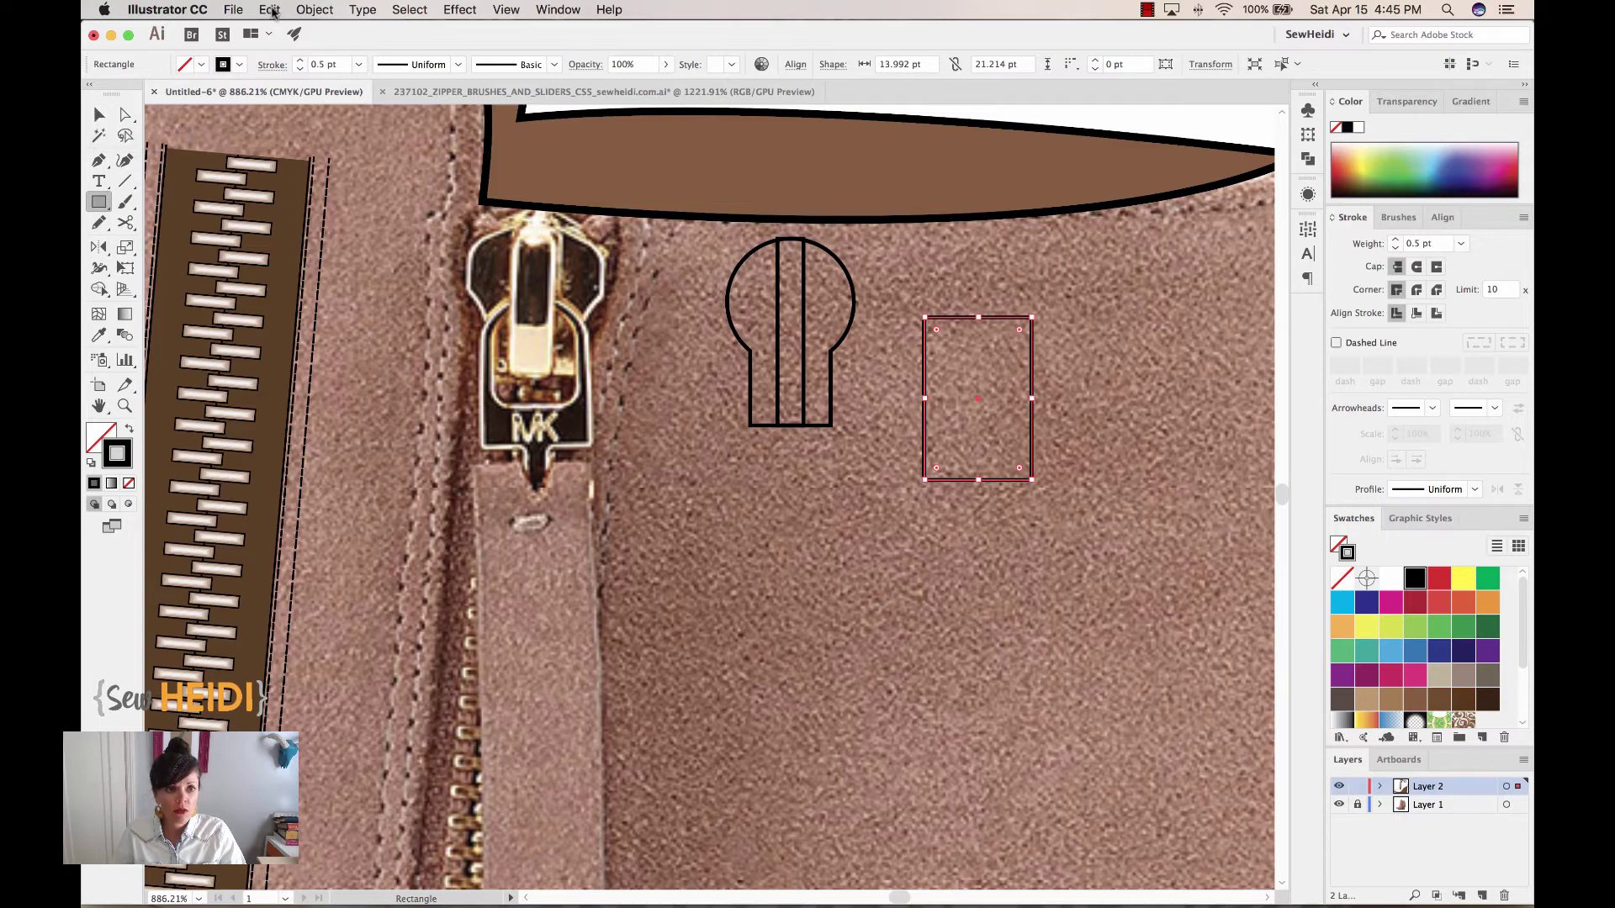
Apply Offset Path with a -2 pt offset to the tall rectangle
left_click(318, 11)
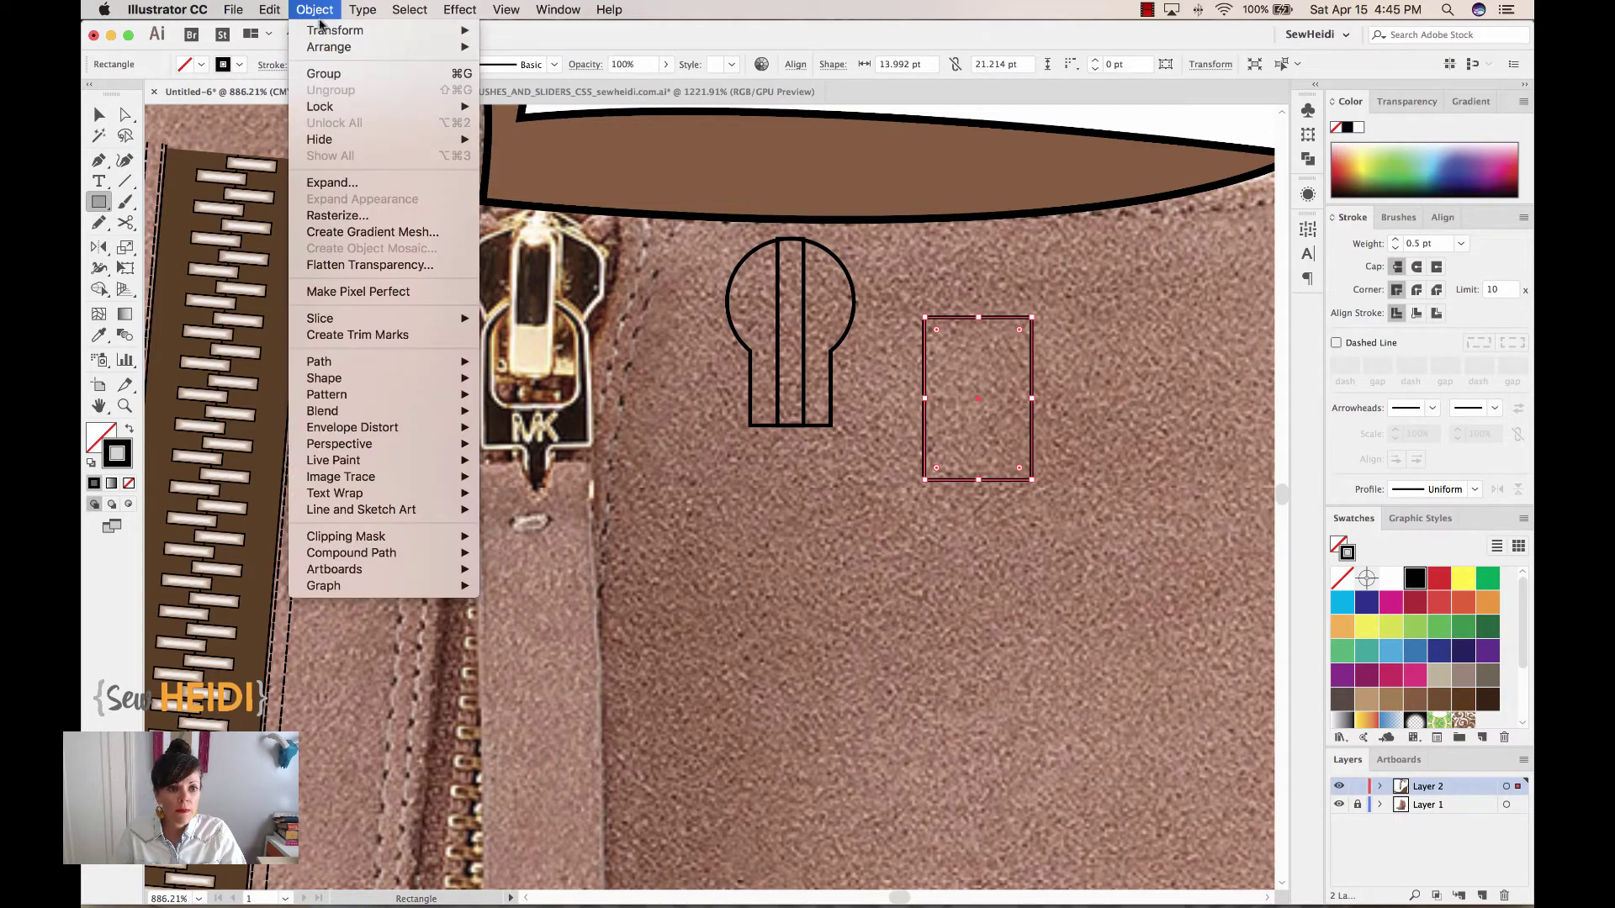
mouse_move(328, 367)
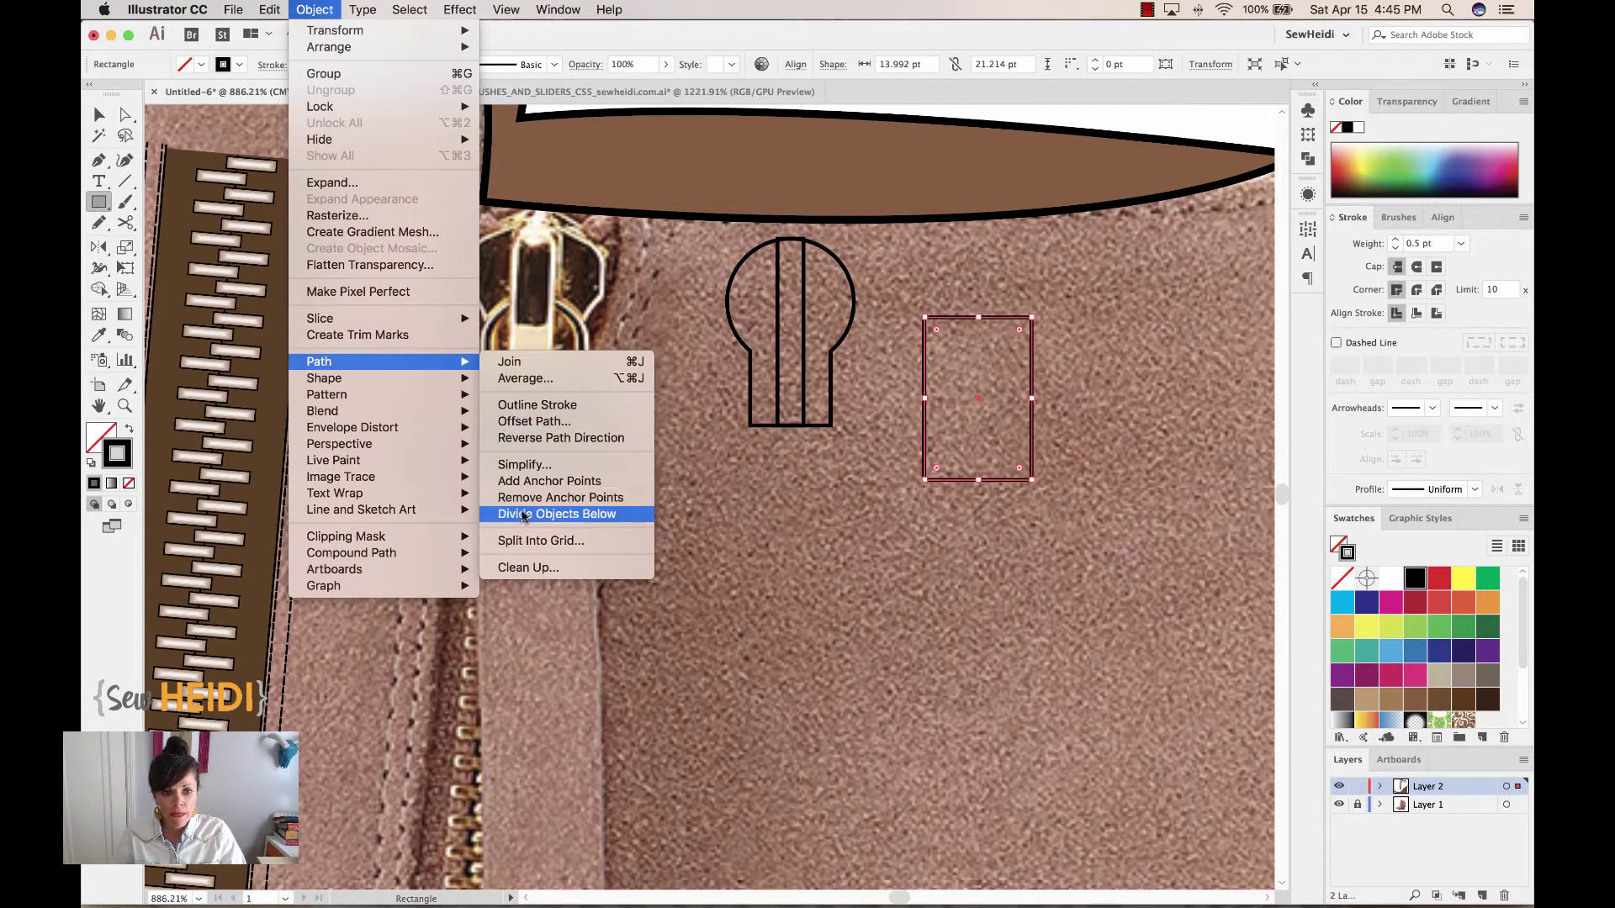
left_click(534, 422)
left_click(885, 494)
left_click_drag(977, 370, 806, 478)
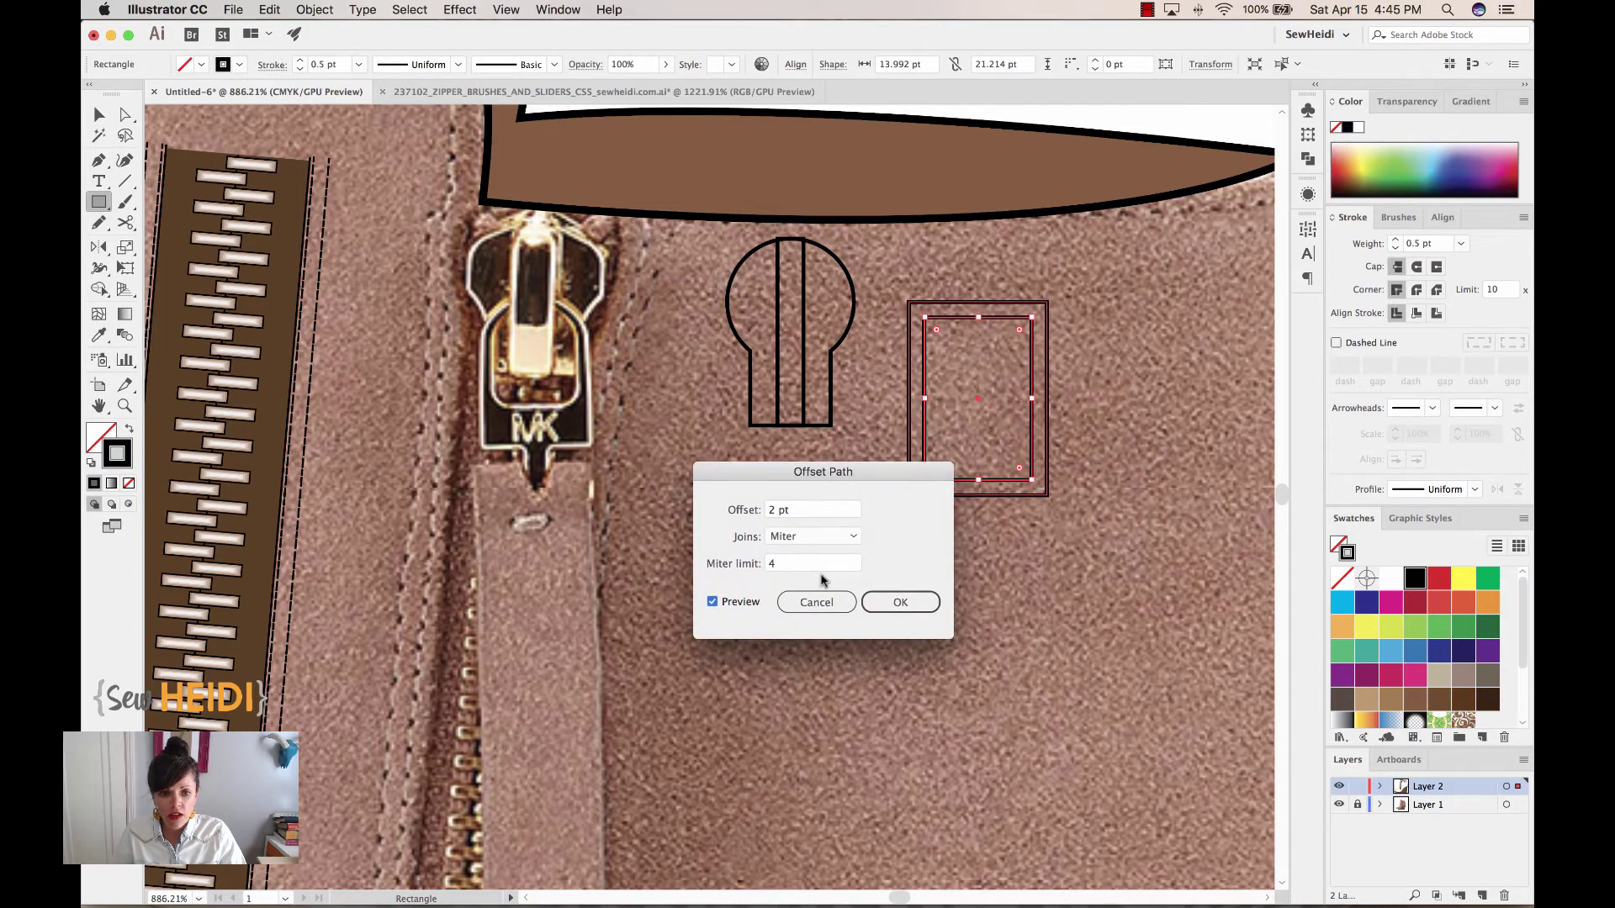
left_click(807, 510)
key("Down")
key("Down")
key("Down")
key("Down")
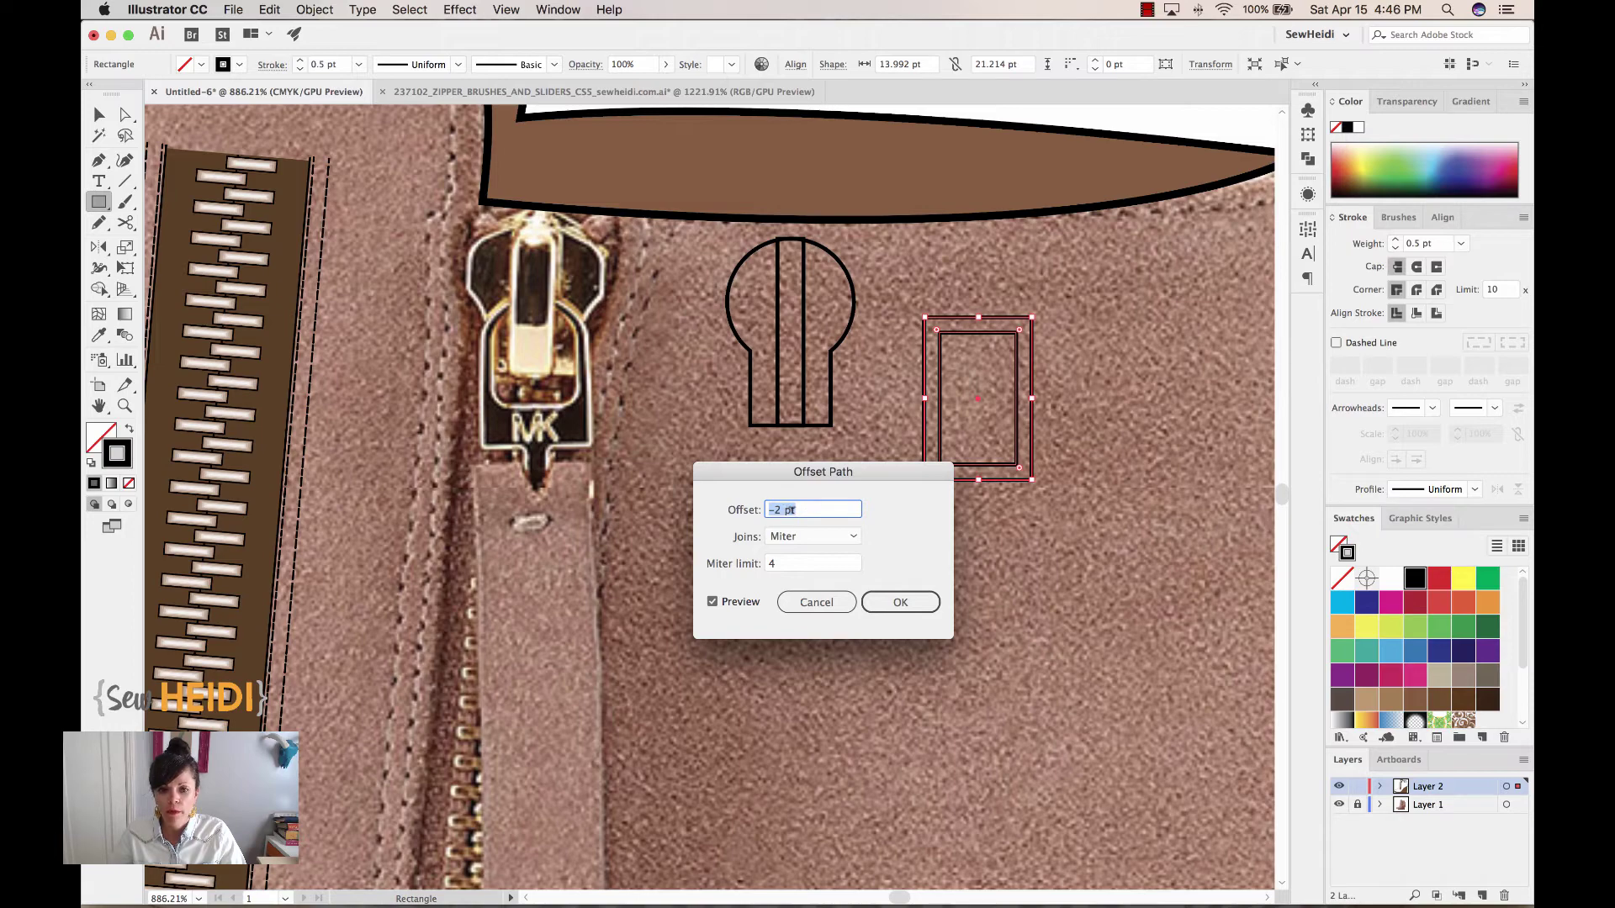
left_click(896, 602)
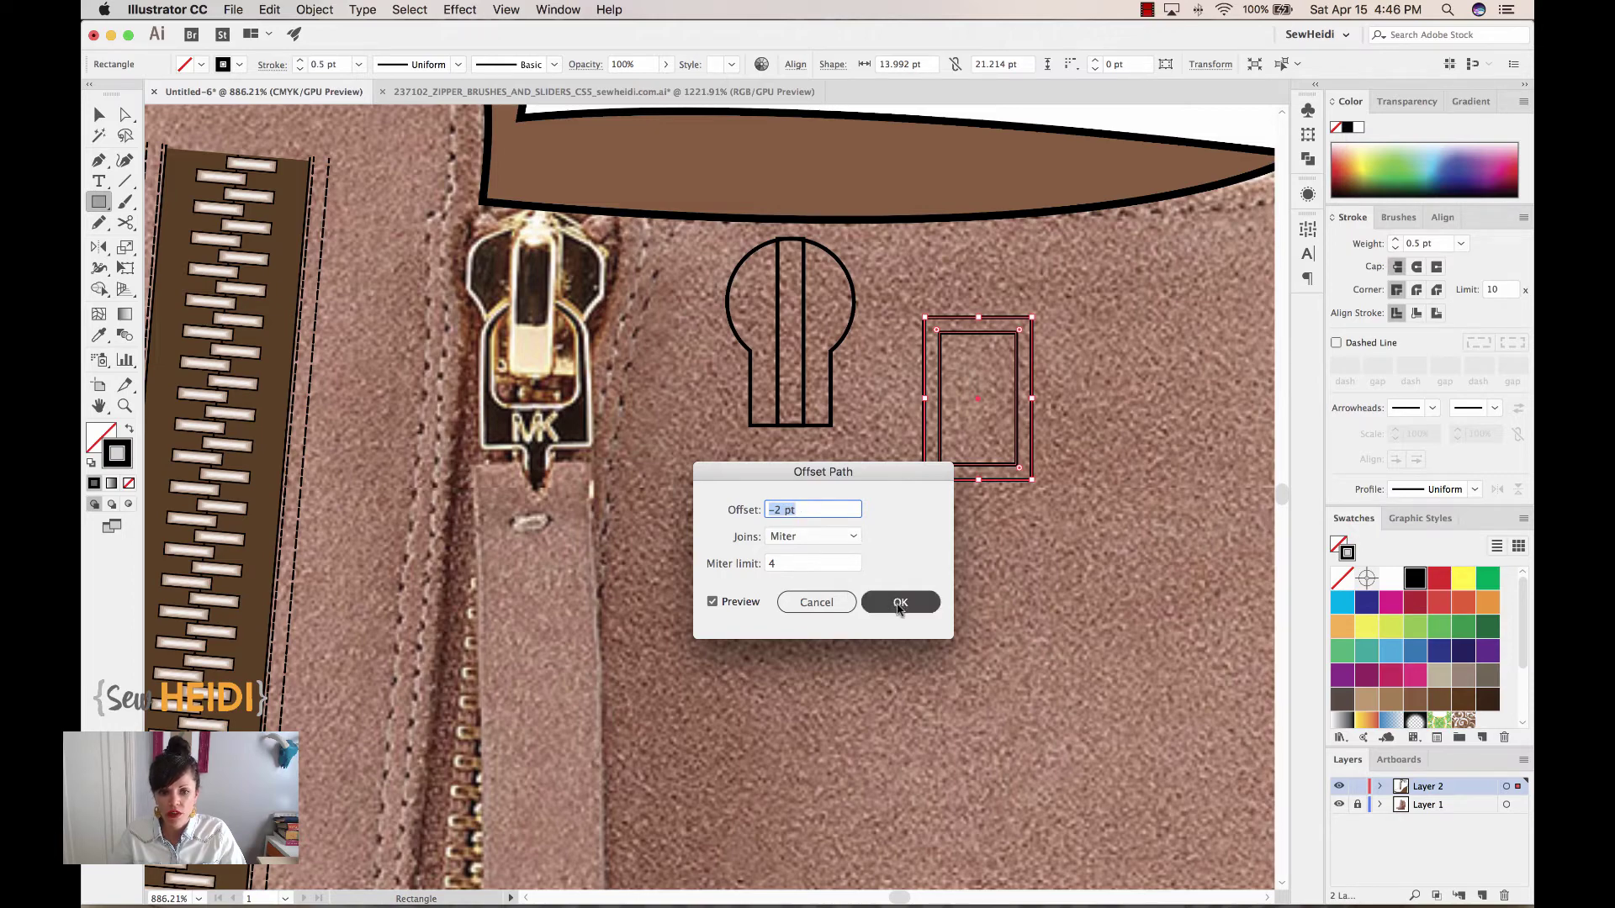
left_click(98, 117)
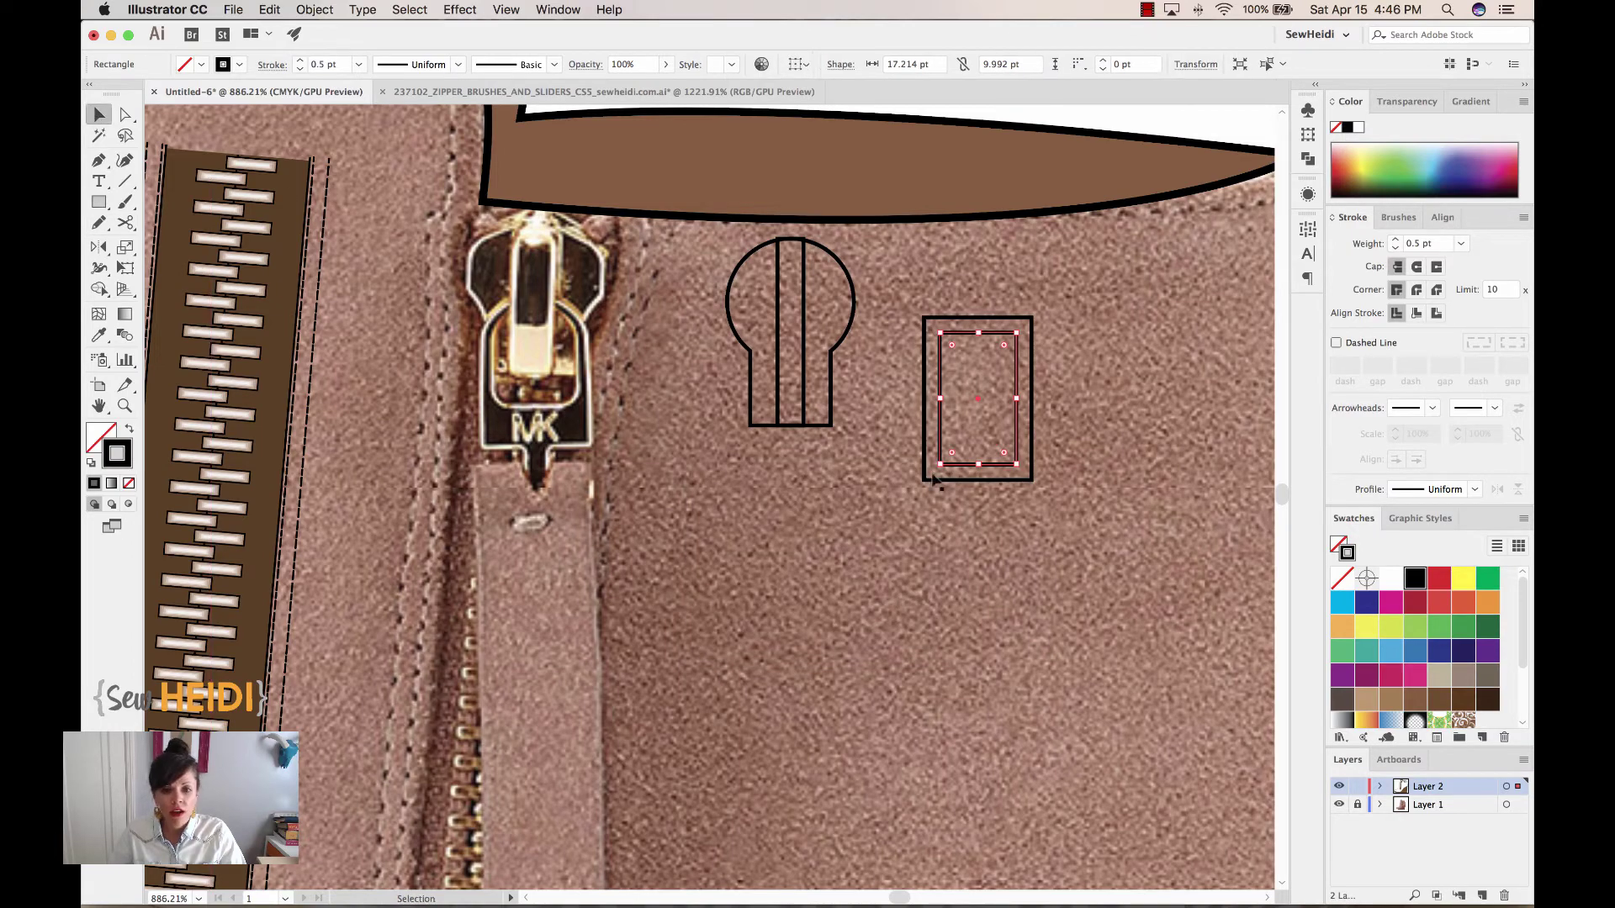
Shorten the inner rectangle and round the outer and inner top corners into arches
left_click_drag(978, 465, 978, 440)
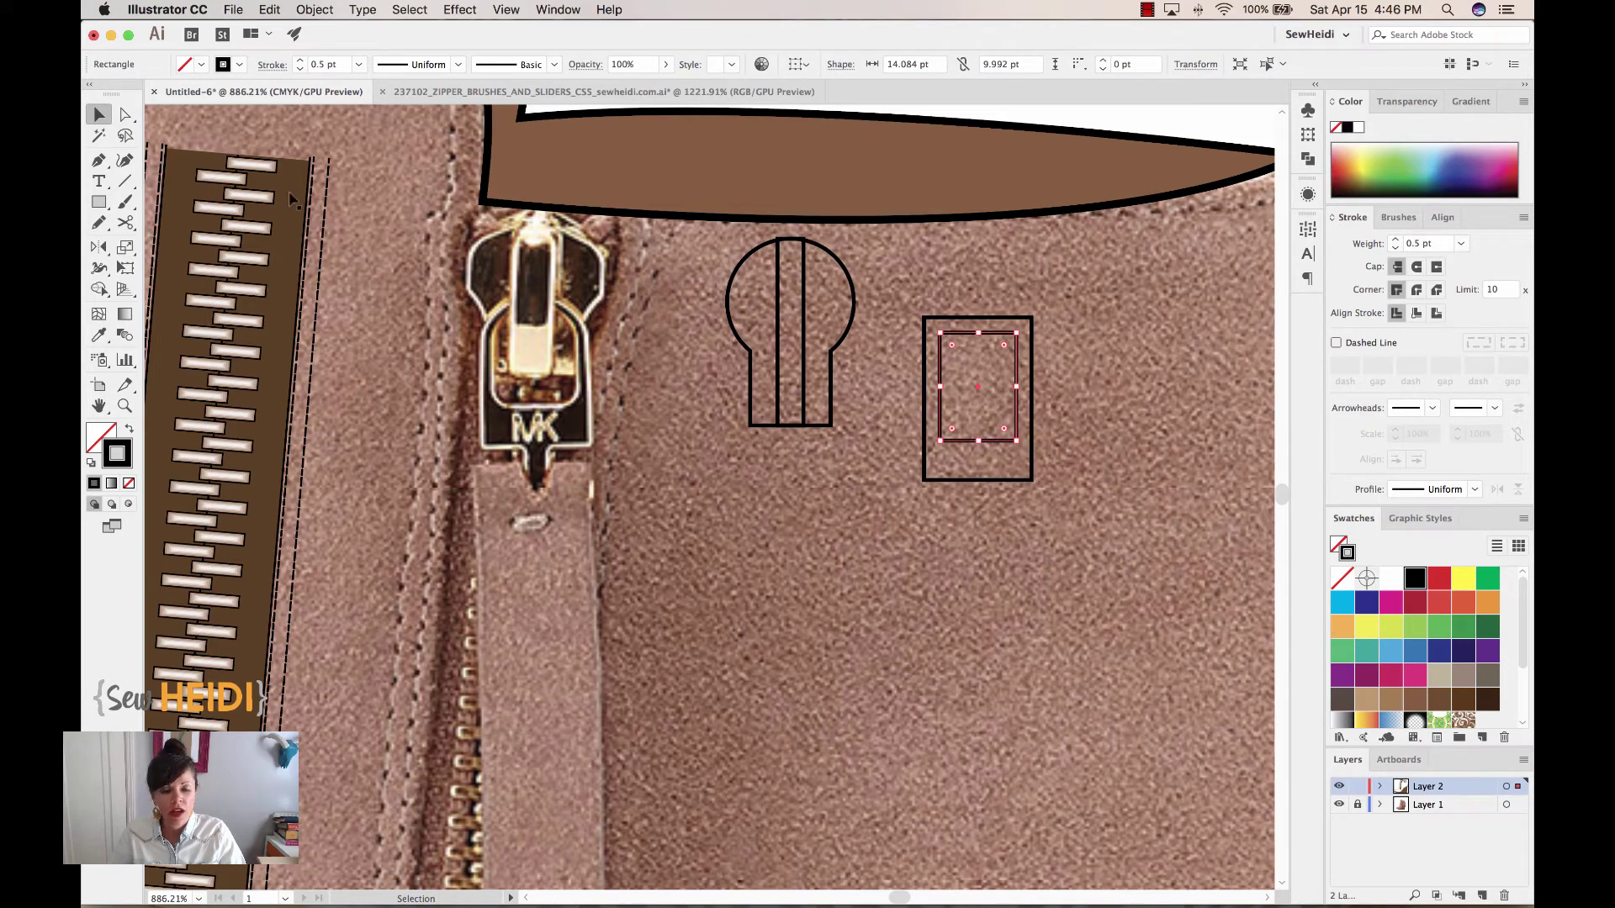
left_click(125, 116)
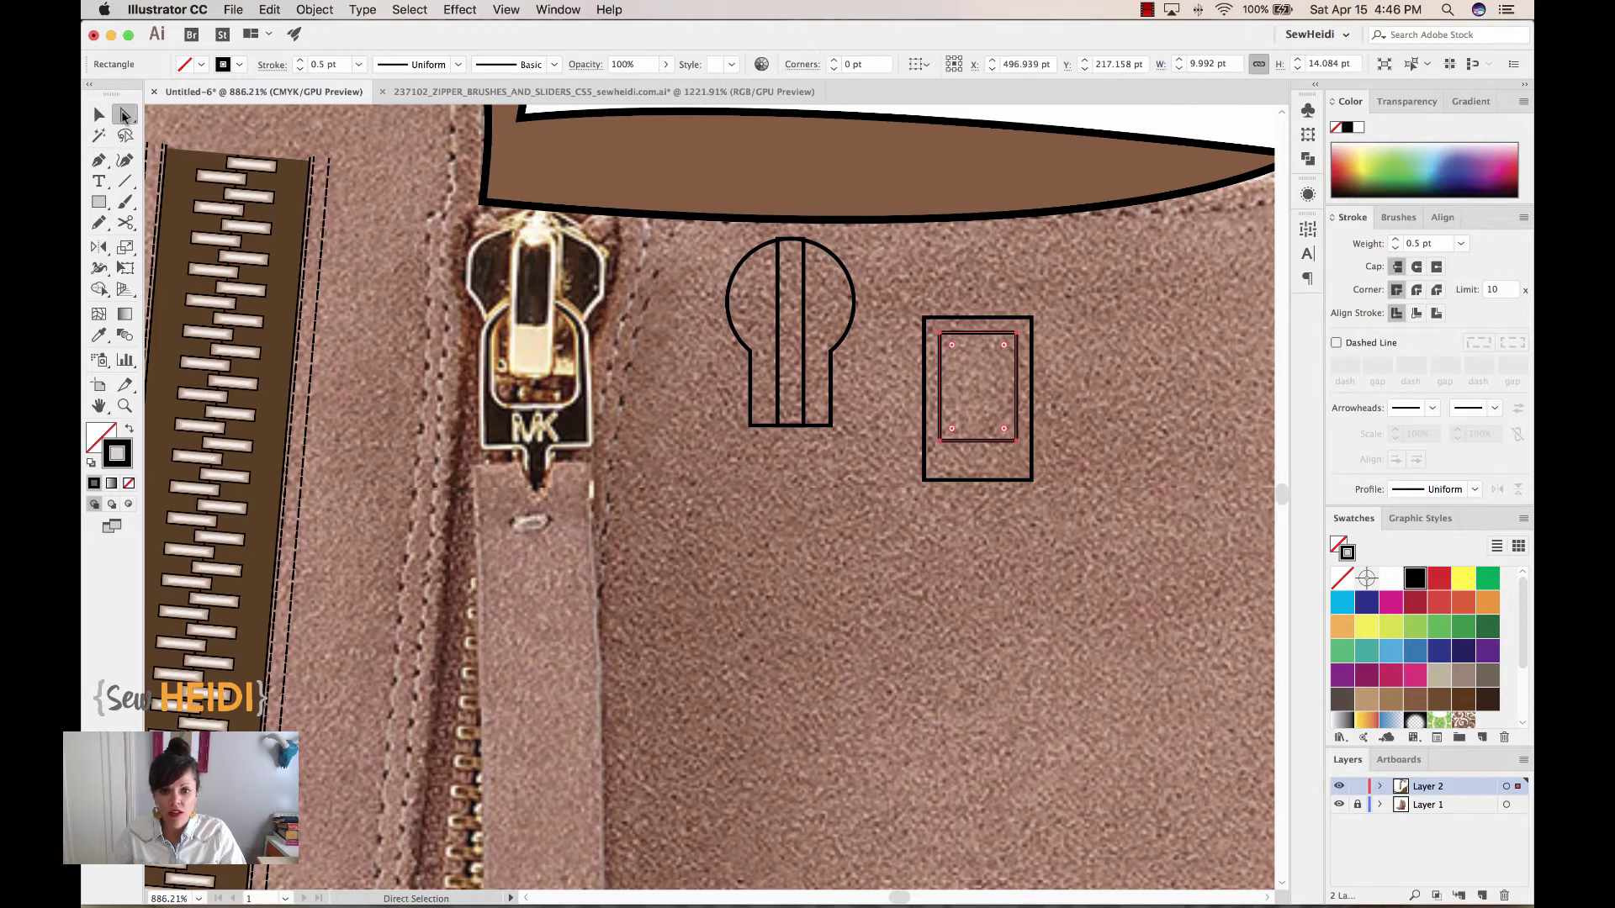
left_click(924, 318)
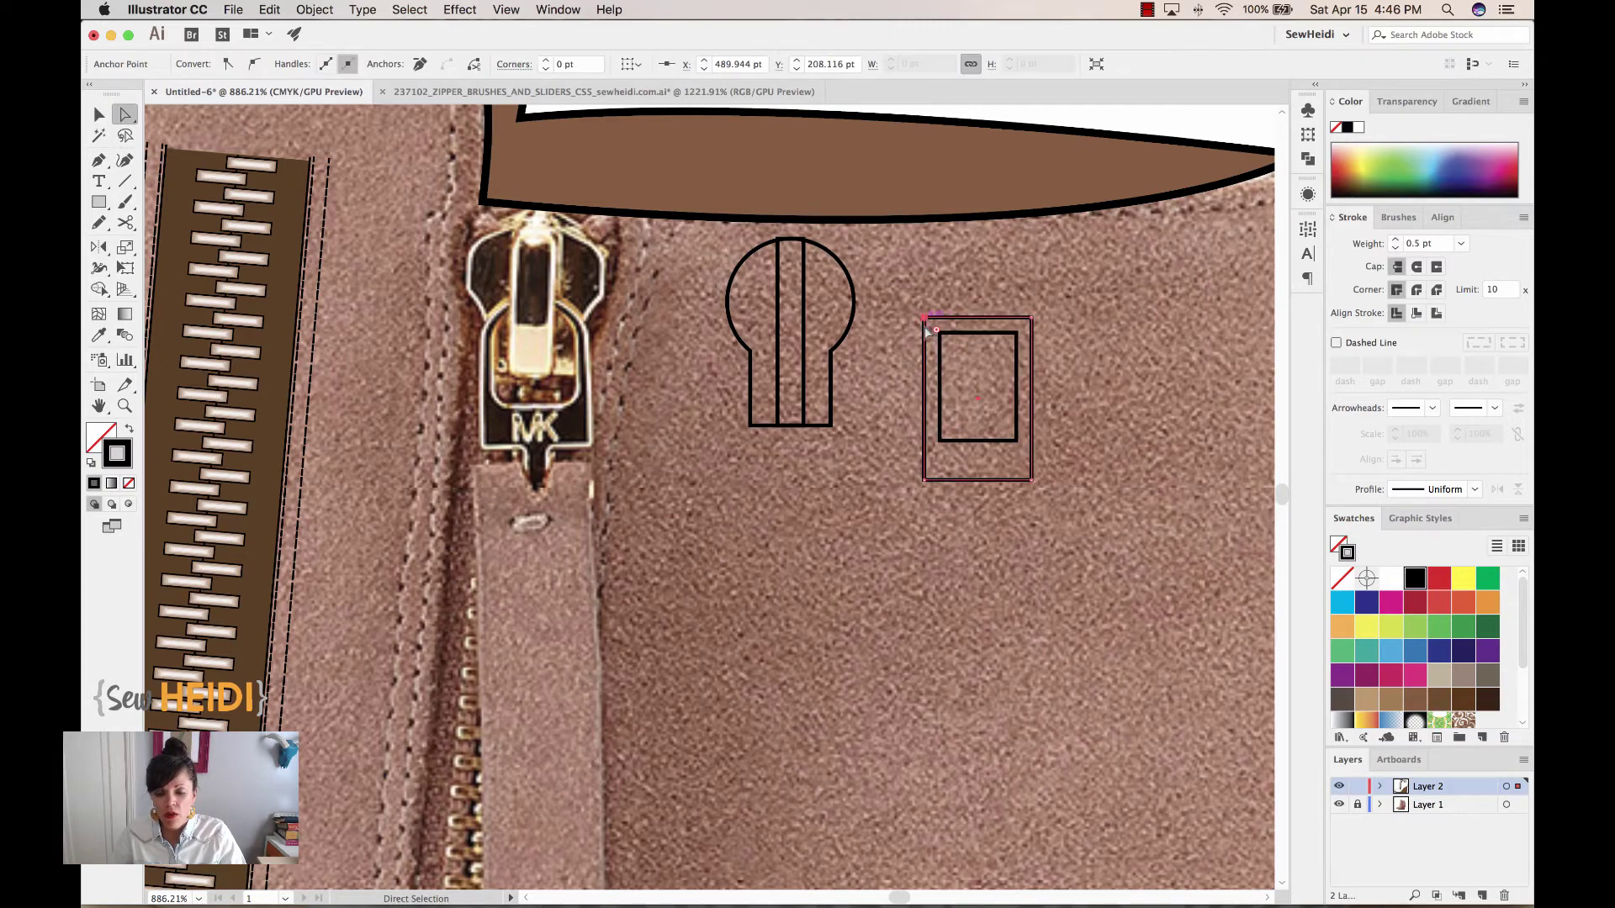
left_click(1034, 321)
left_click_drag(938, 330, 974, 382)
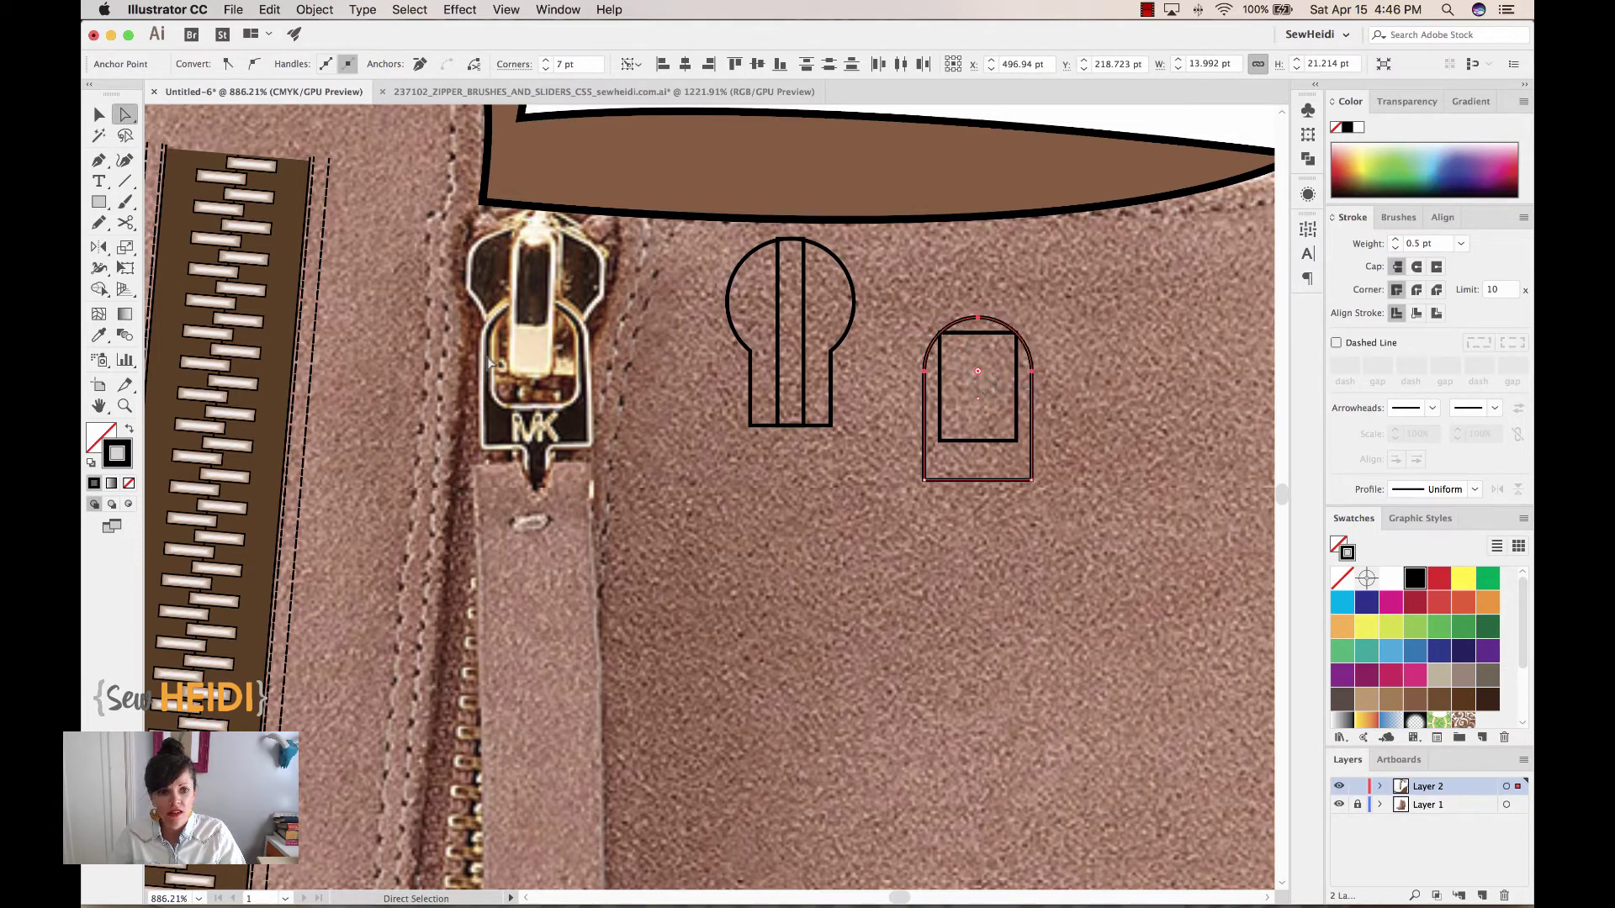
left_click(941, 333)
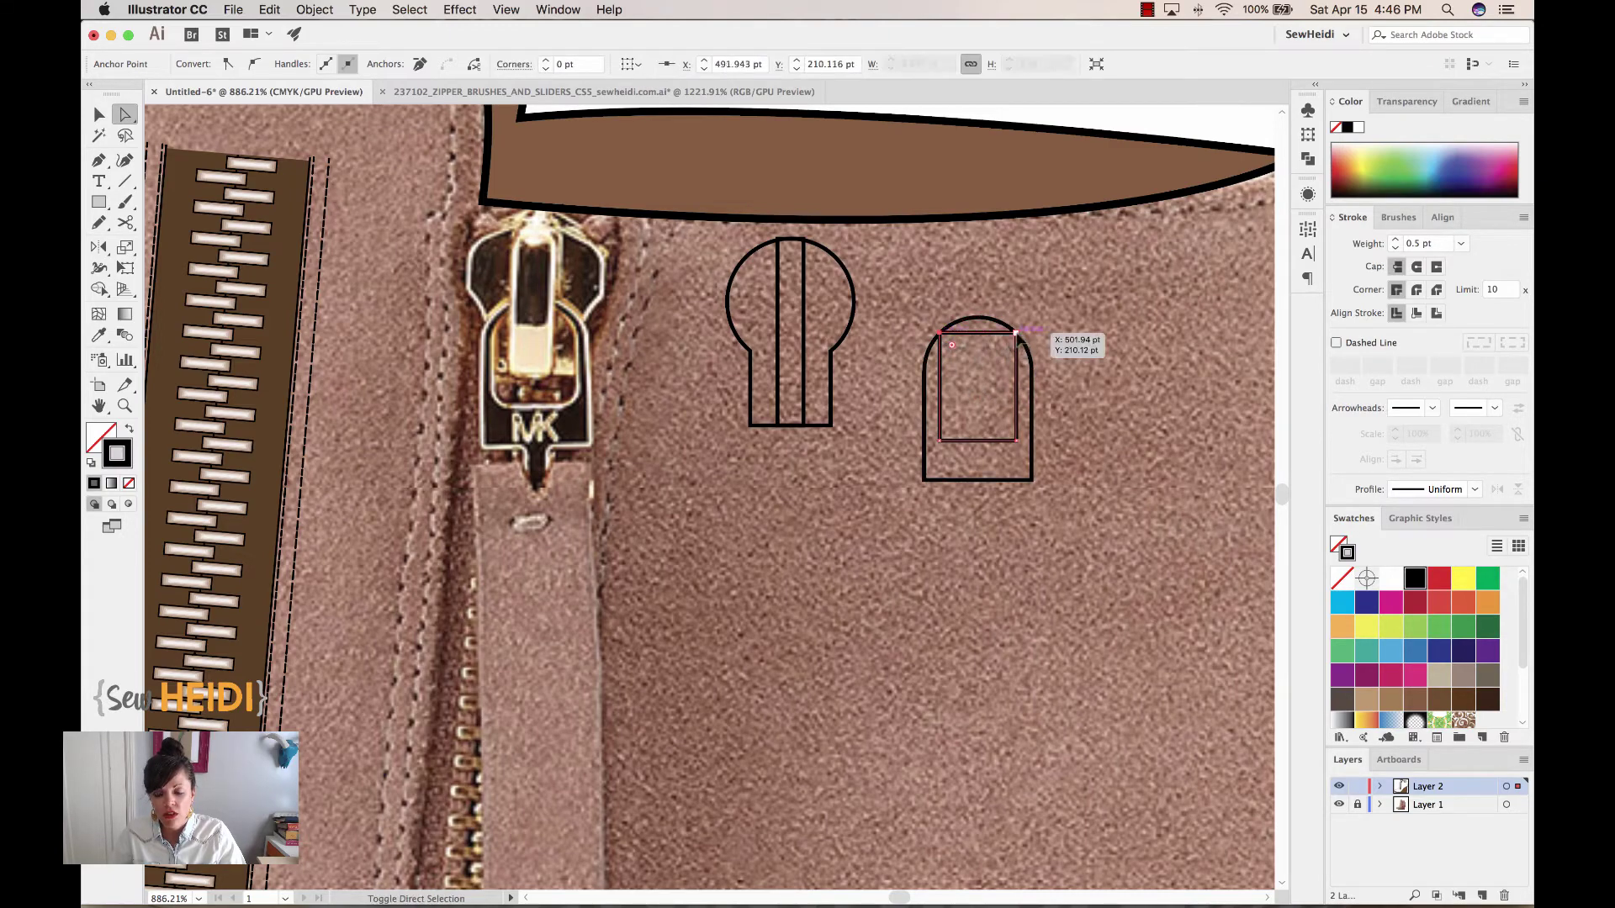
left_click(1017, 333, "shift")
left_click_drag(952, 345, 983, 402)
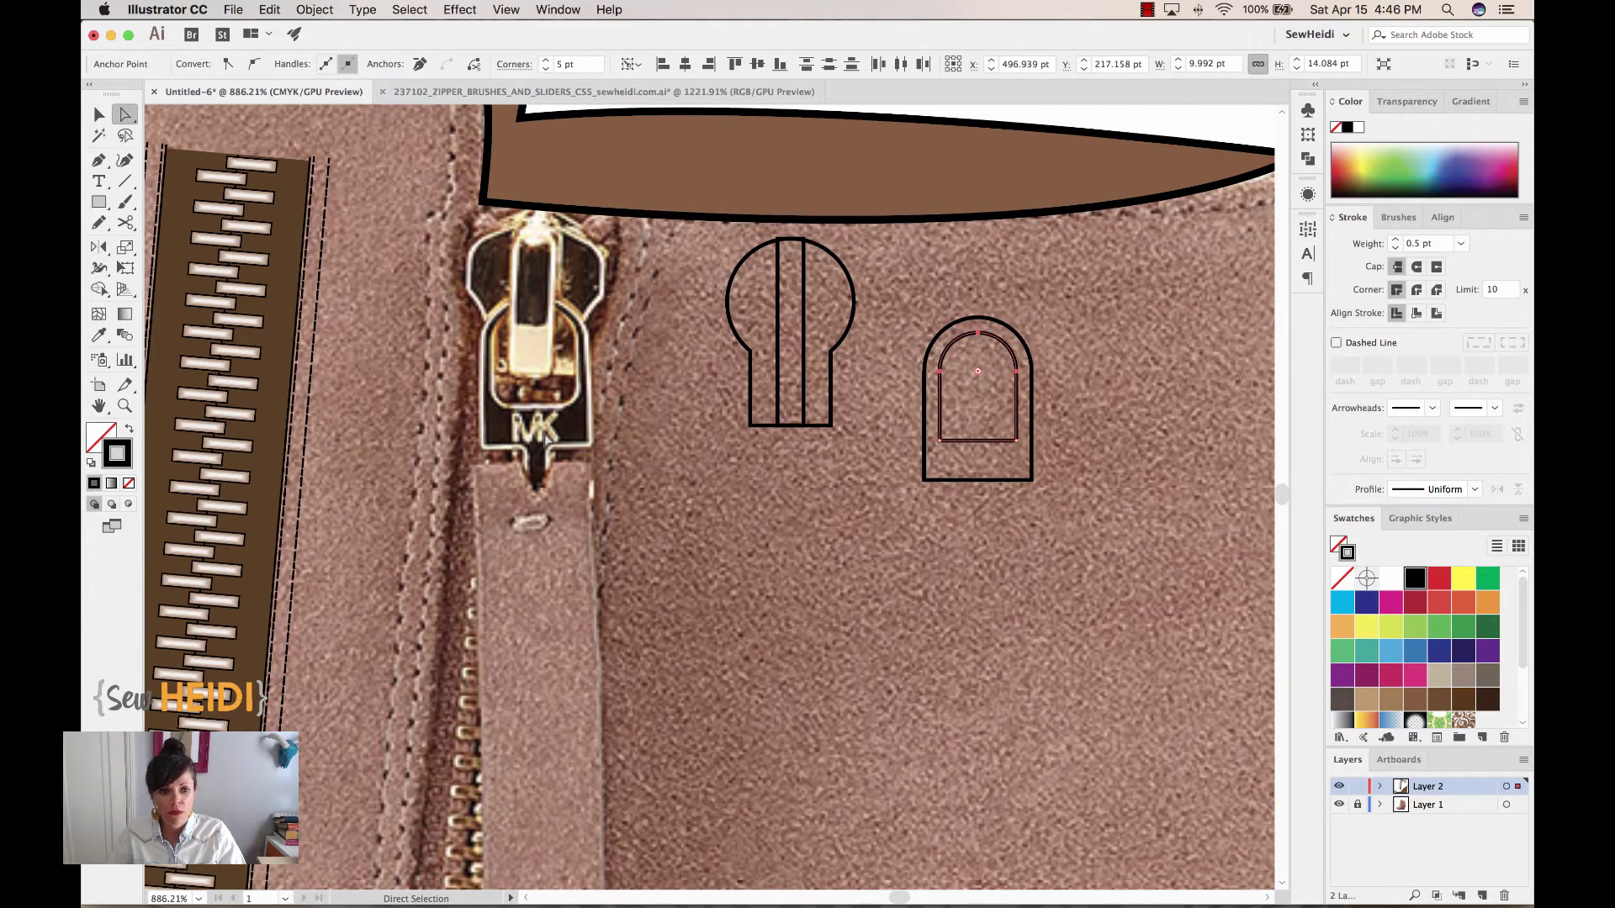
Draw a narrow stem rectangle below the arched frame
left_click(99, 202)
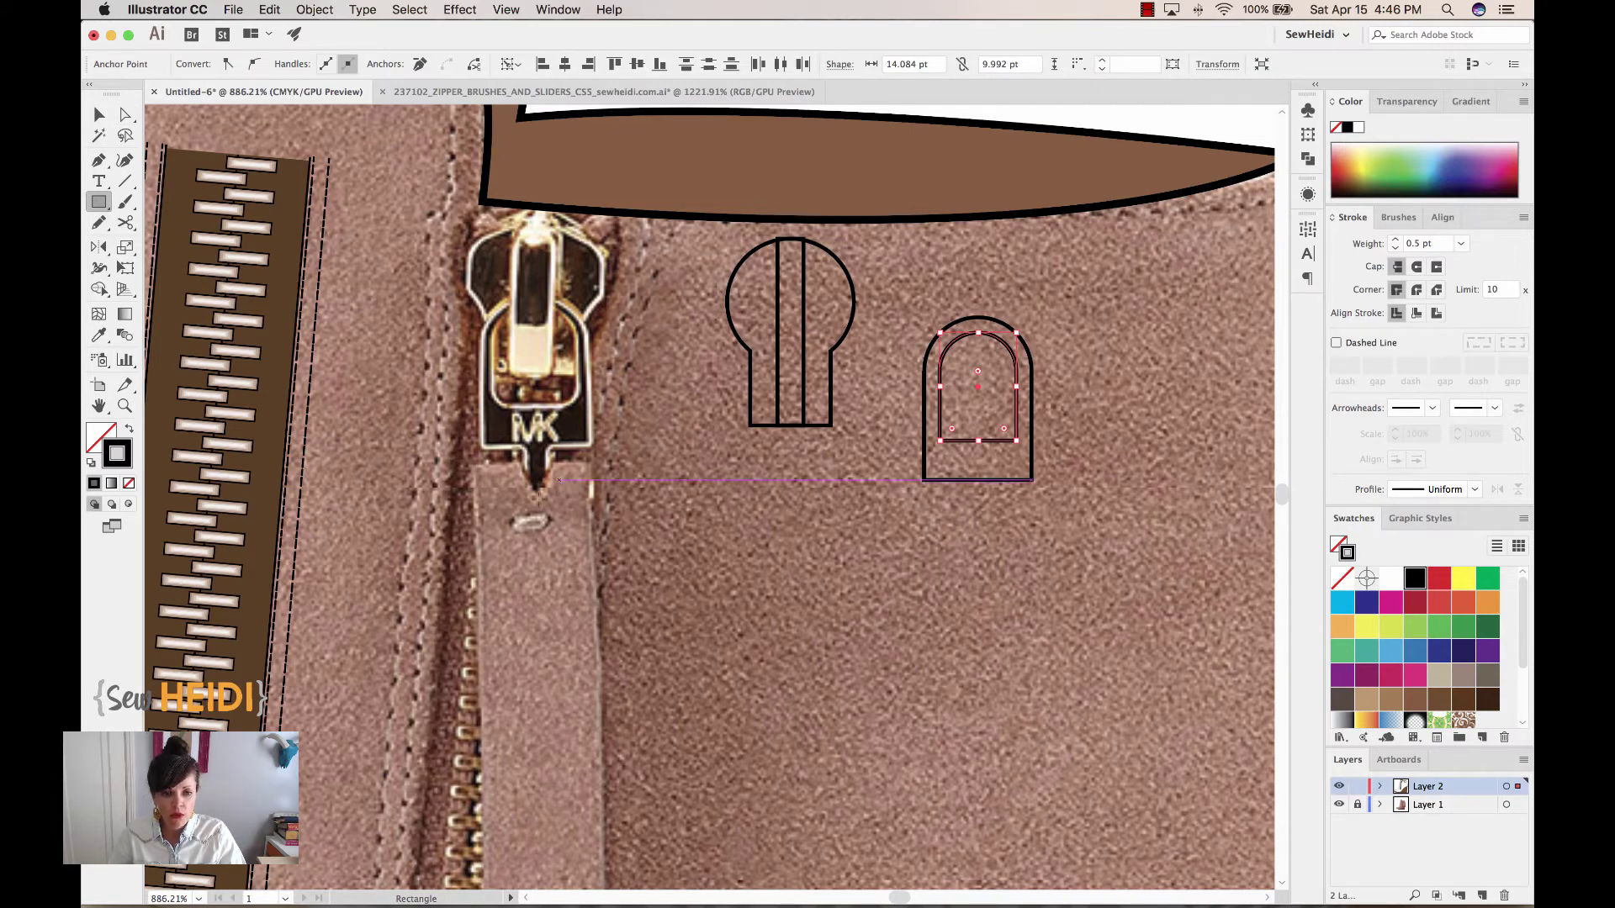
left_click_drag(970, 455, 1032, 539)
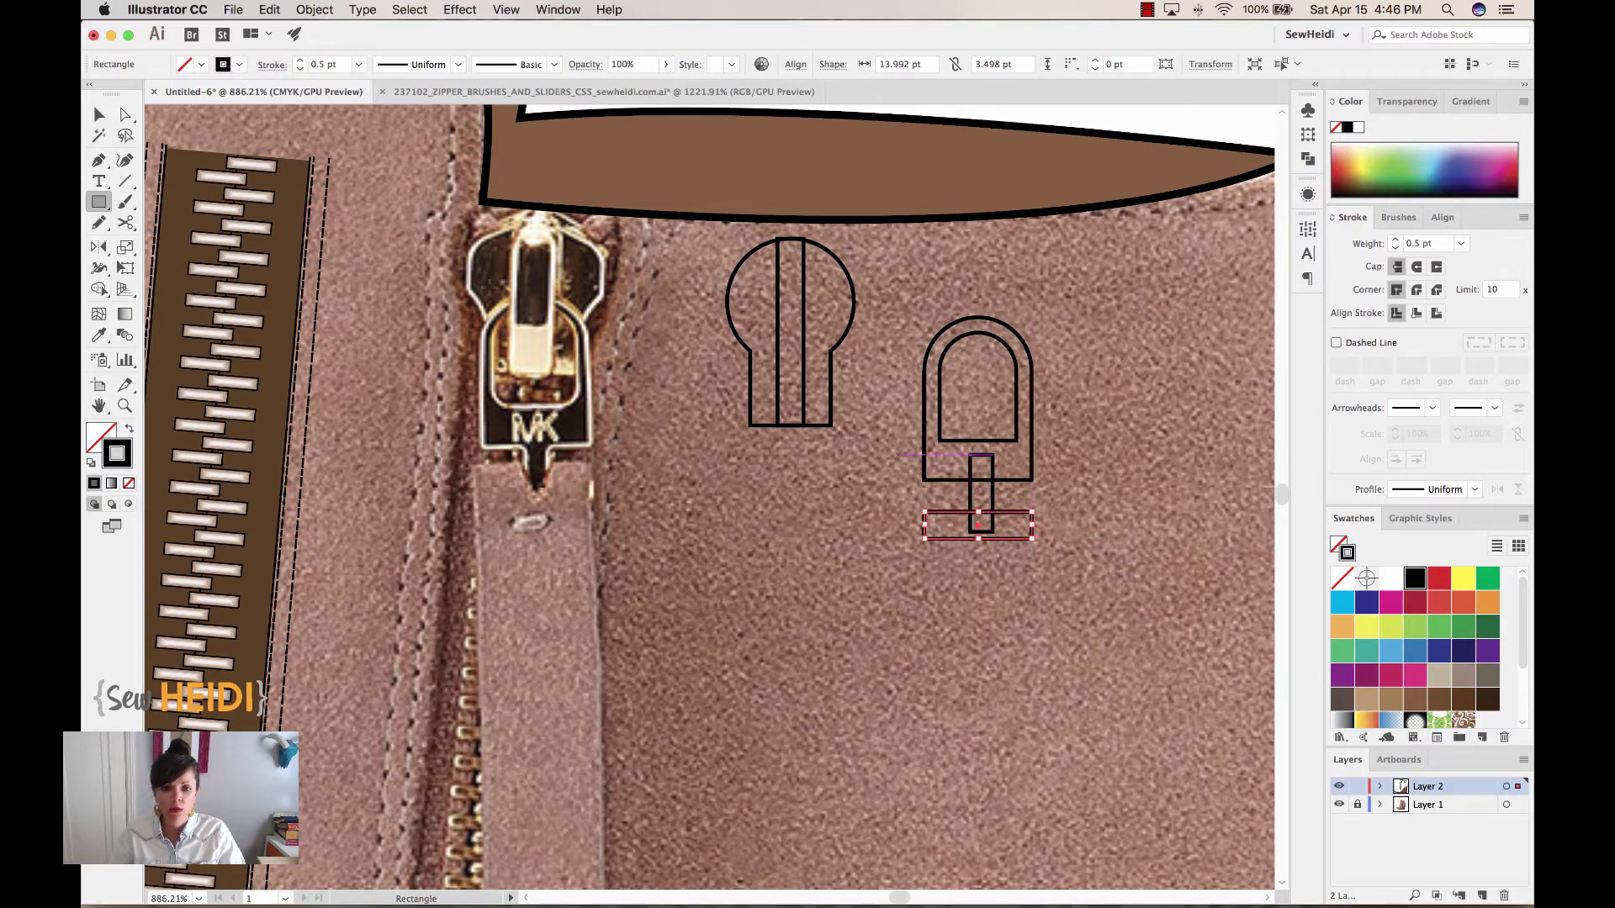
left_click(99, 115)
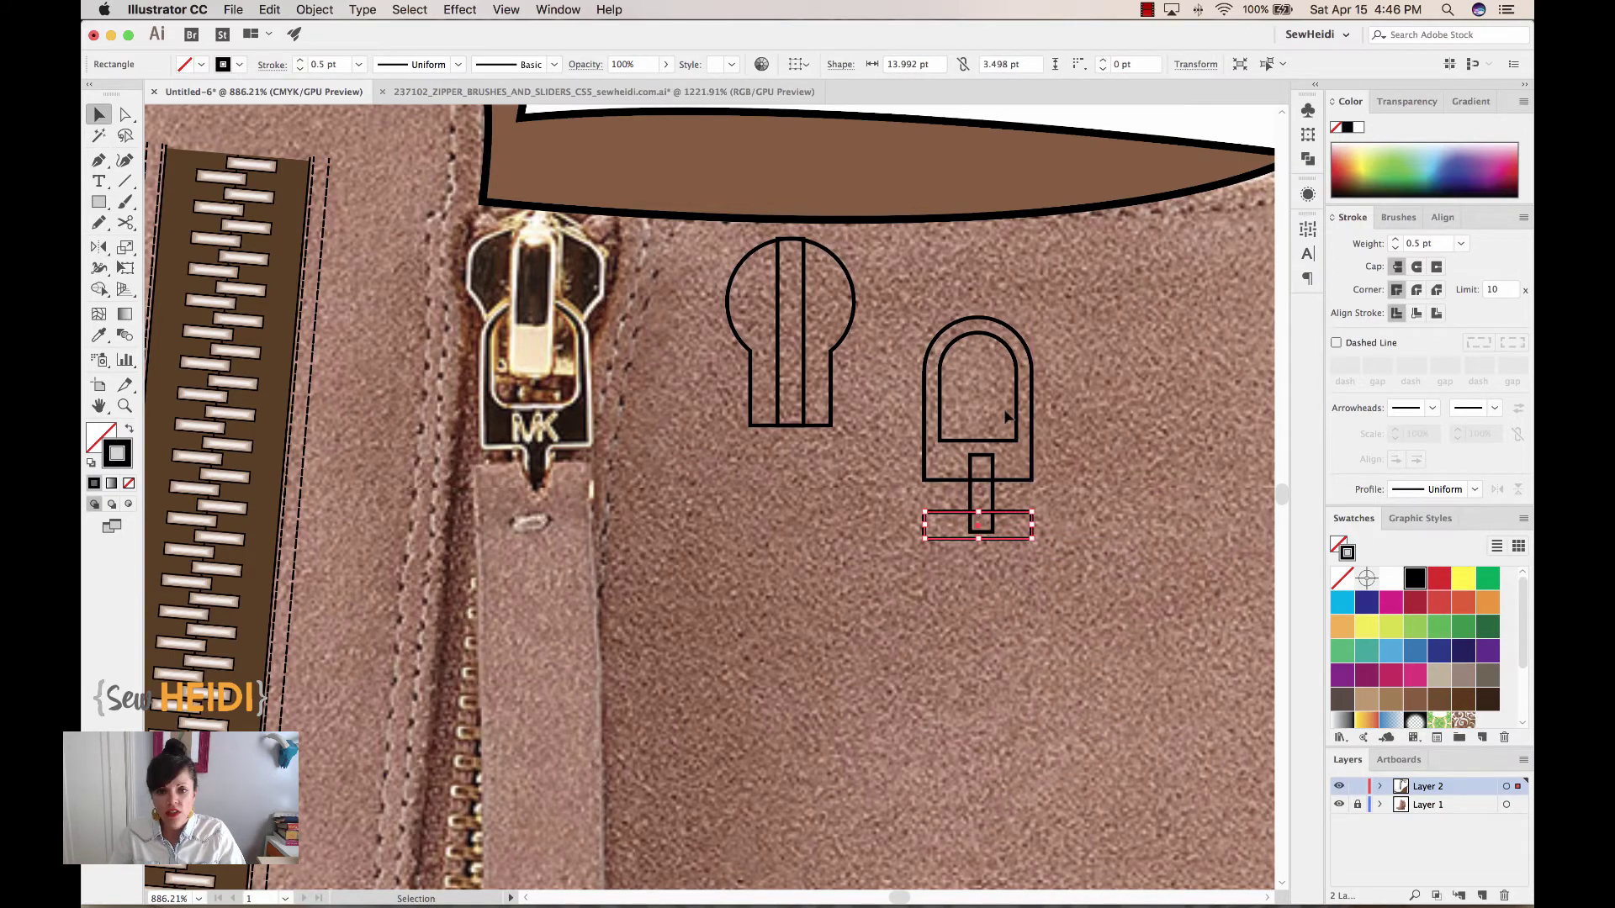
Centre the arch, stem and crossbar horizontally
left_click_drag(1007, 559, 912, 304)
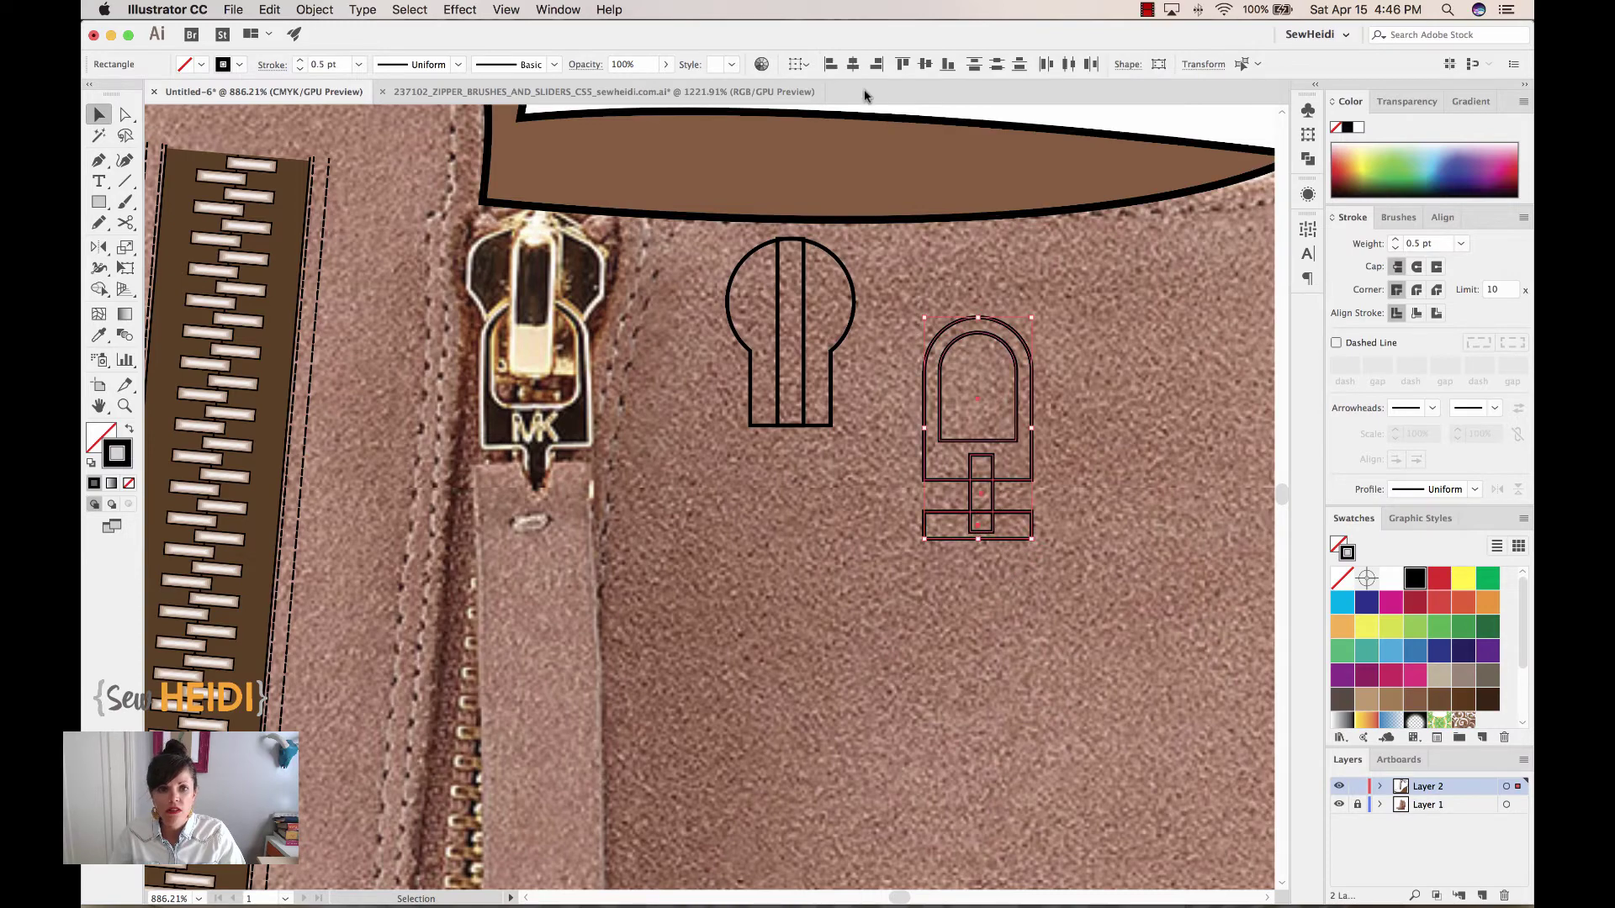
left_click(851, 65)
left_click(988, 569)
left_click(948, 475)
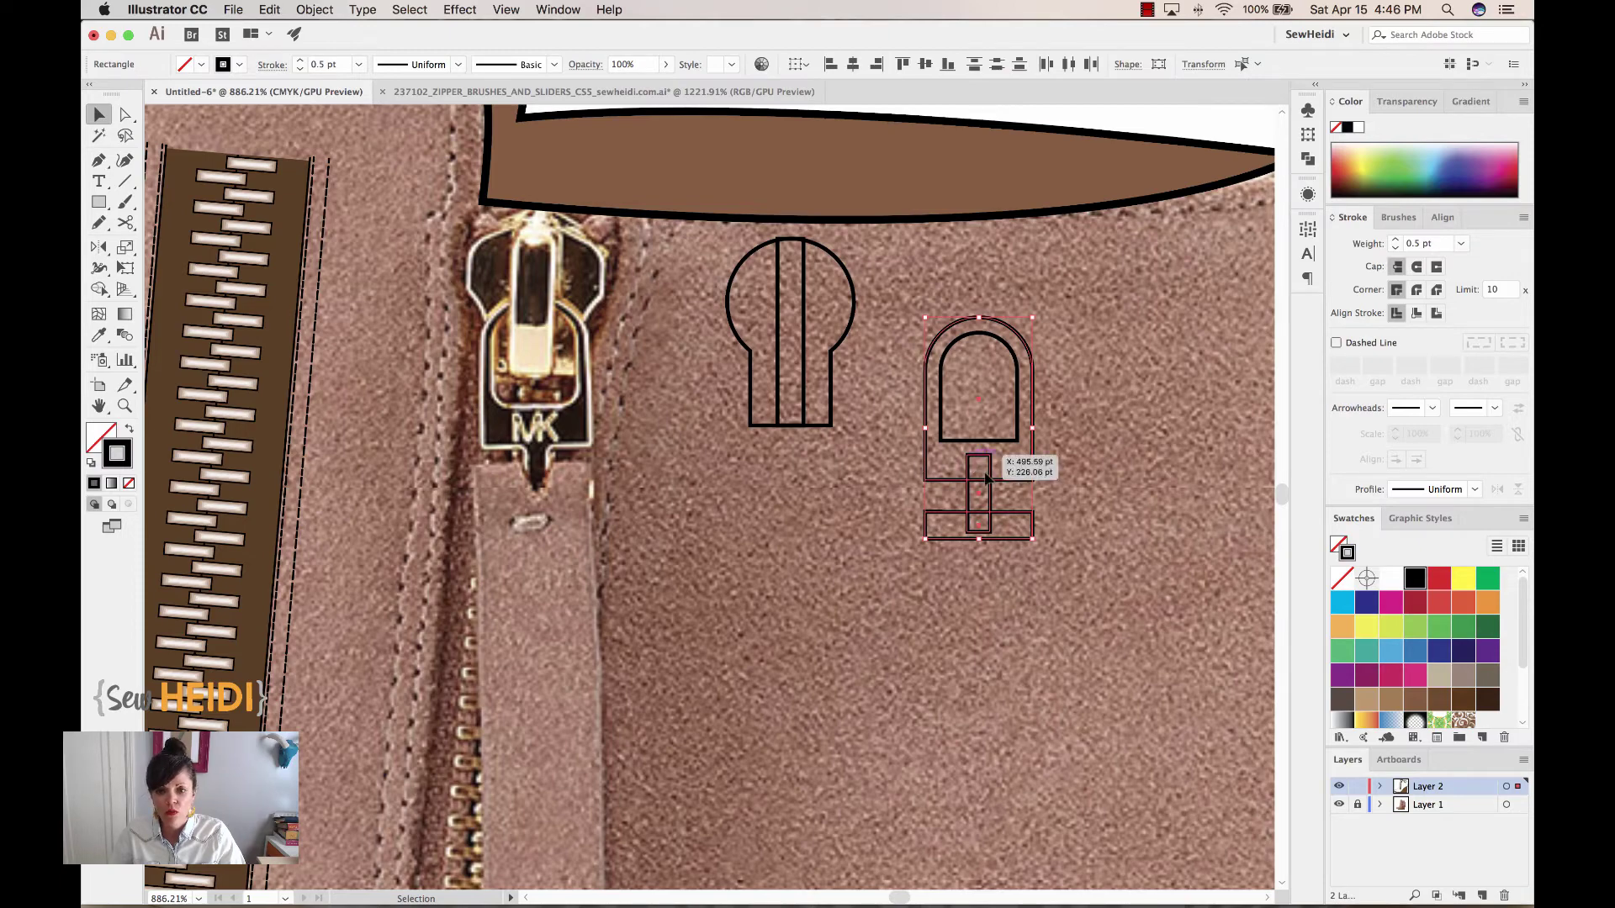
Merge the arch, stem and crossbar into one 13.99 × 28.88 pt outline with Shape Builder
left_click(98, 288)
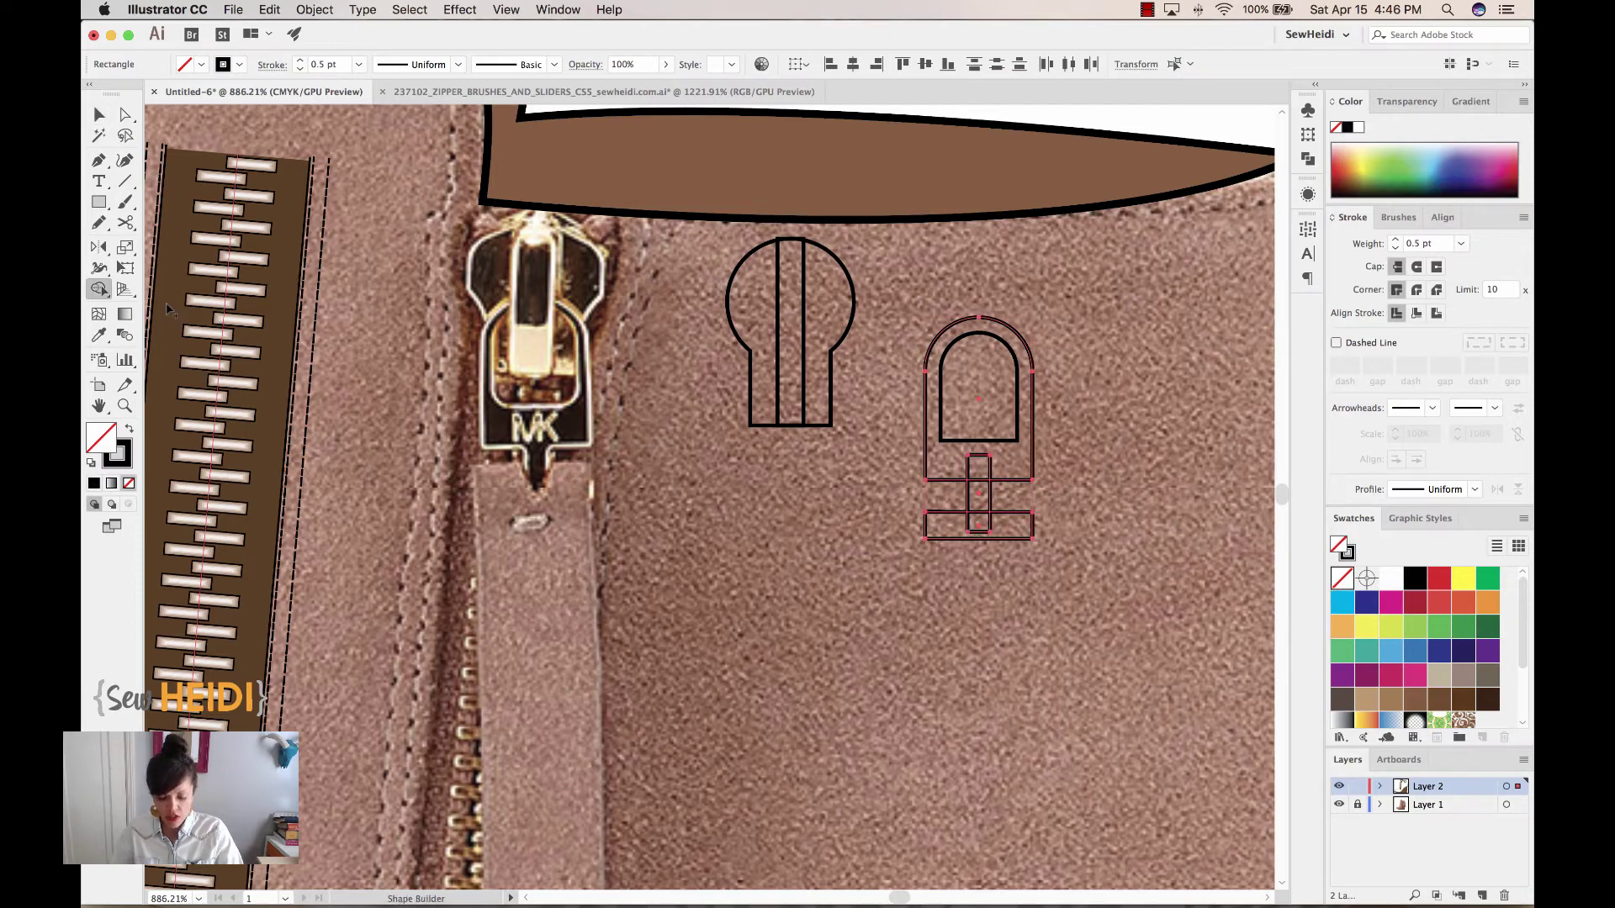
left_click_drag(978, 462, 973, 538)
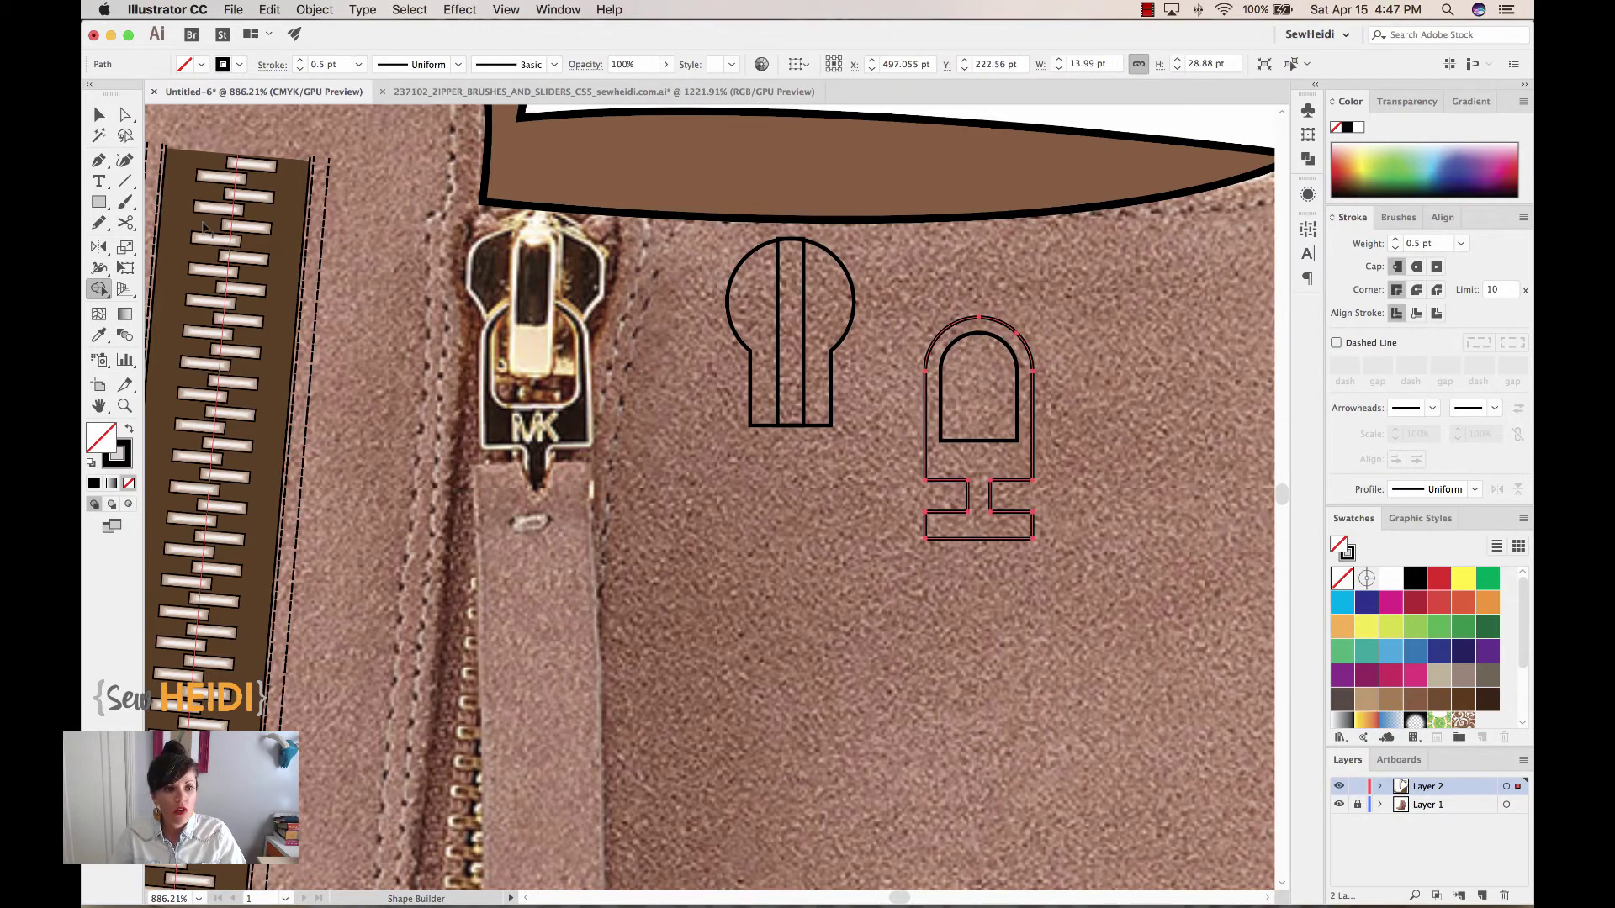
left_click(99, 115)
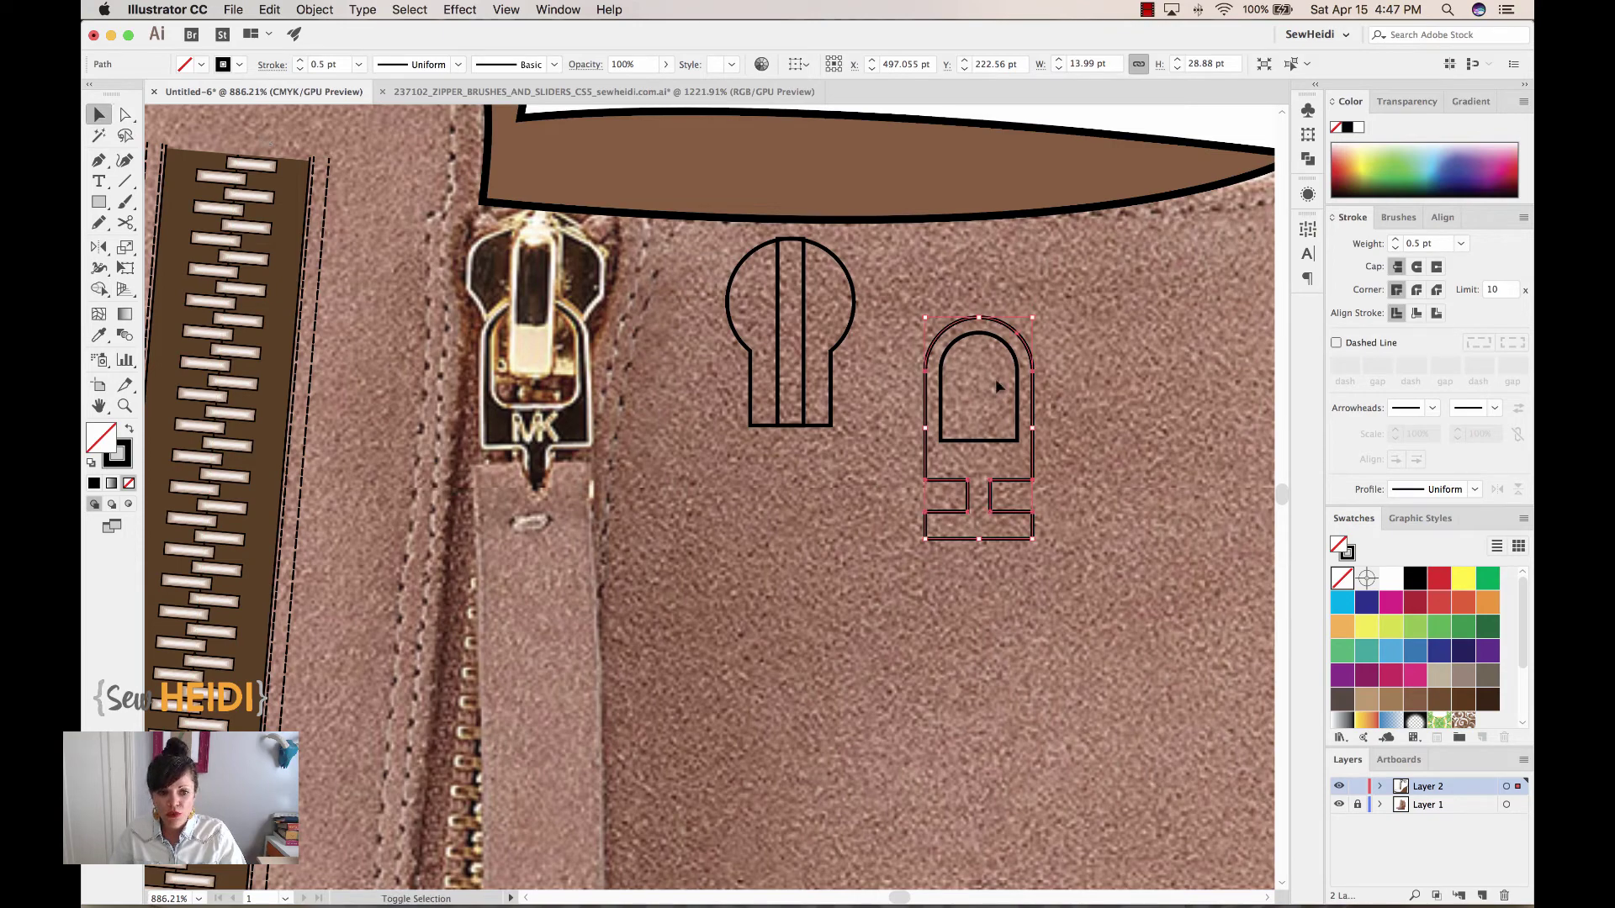
left_click(978, 338)
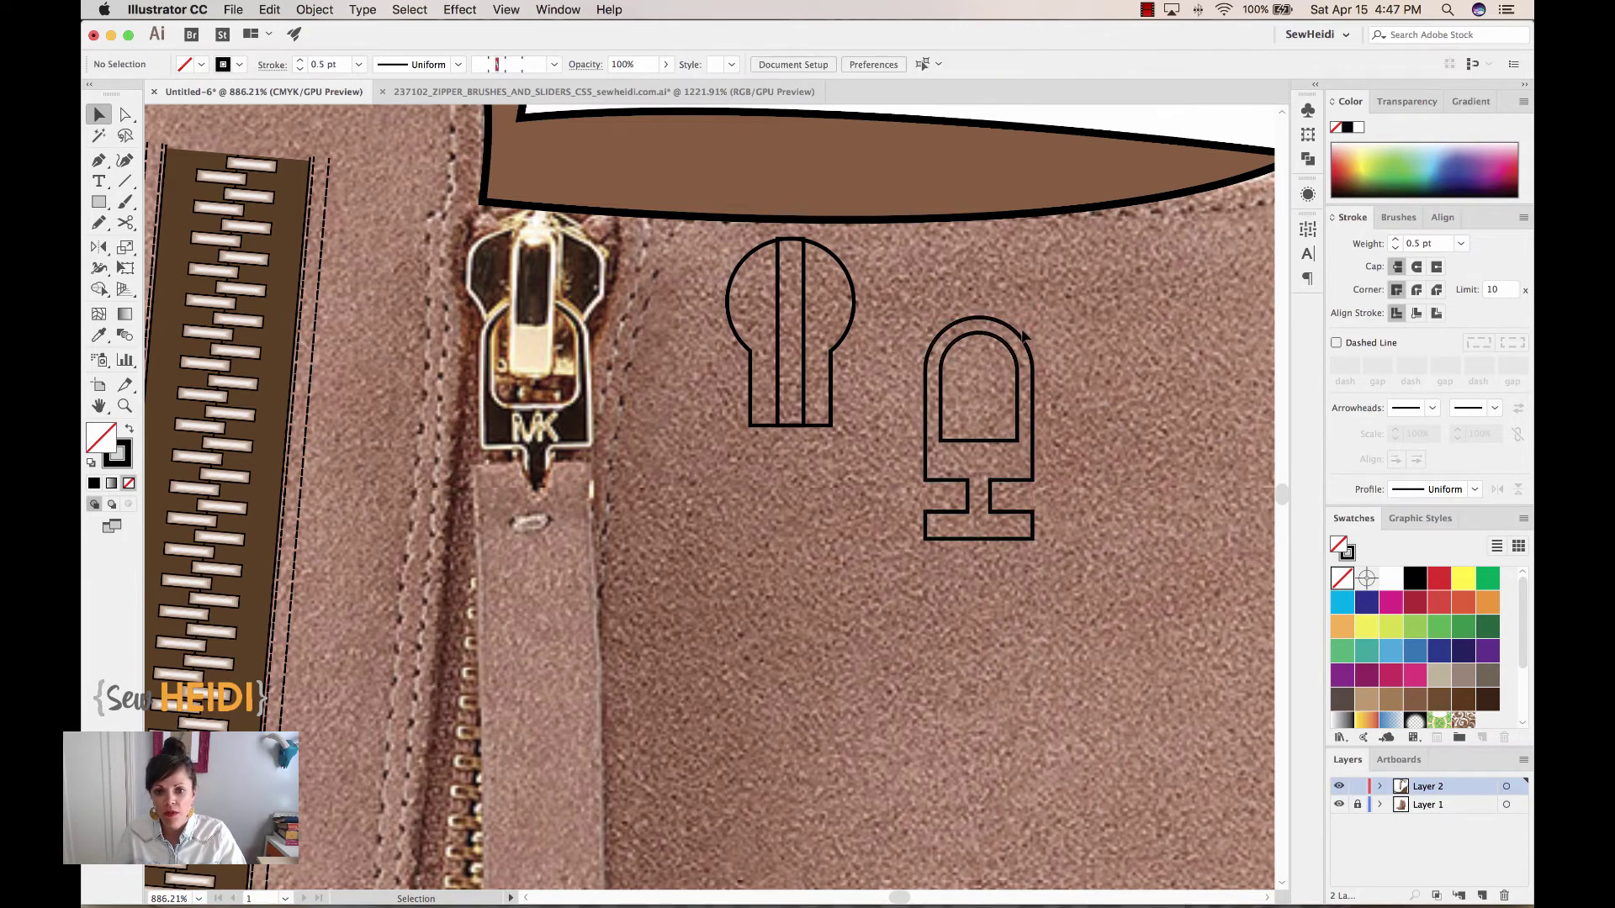
Fill the merged slider outline with white
left_click(997, 336)
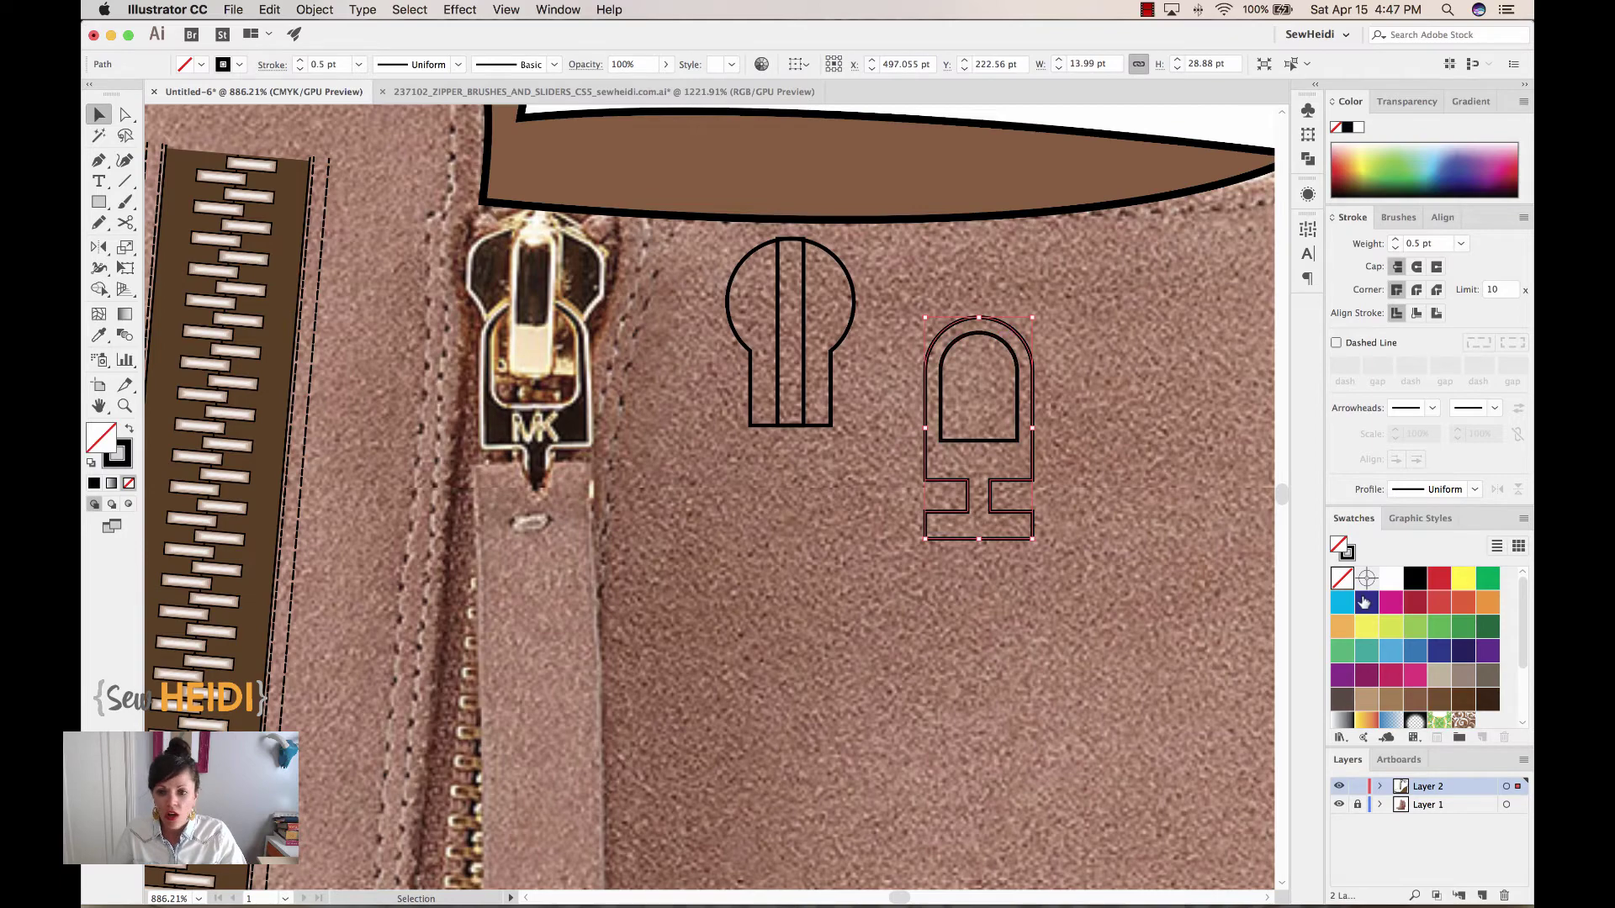
left_click(1392, 579)
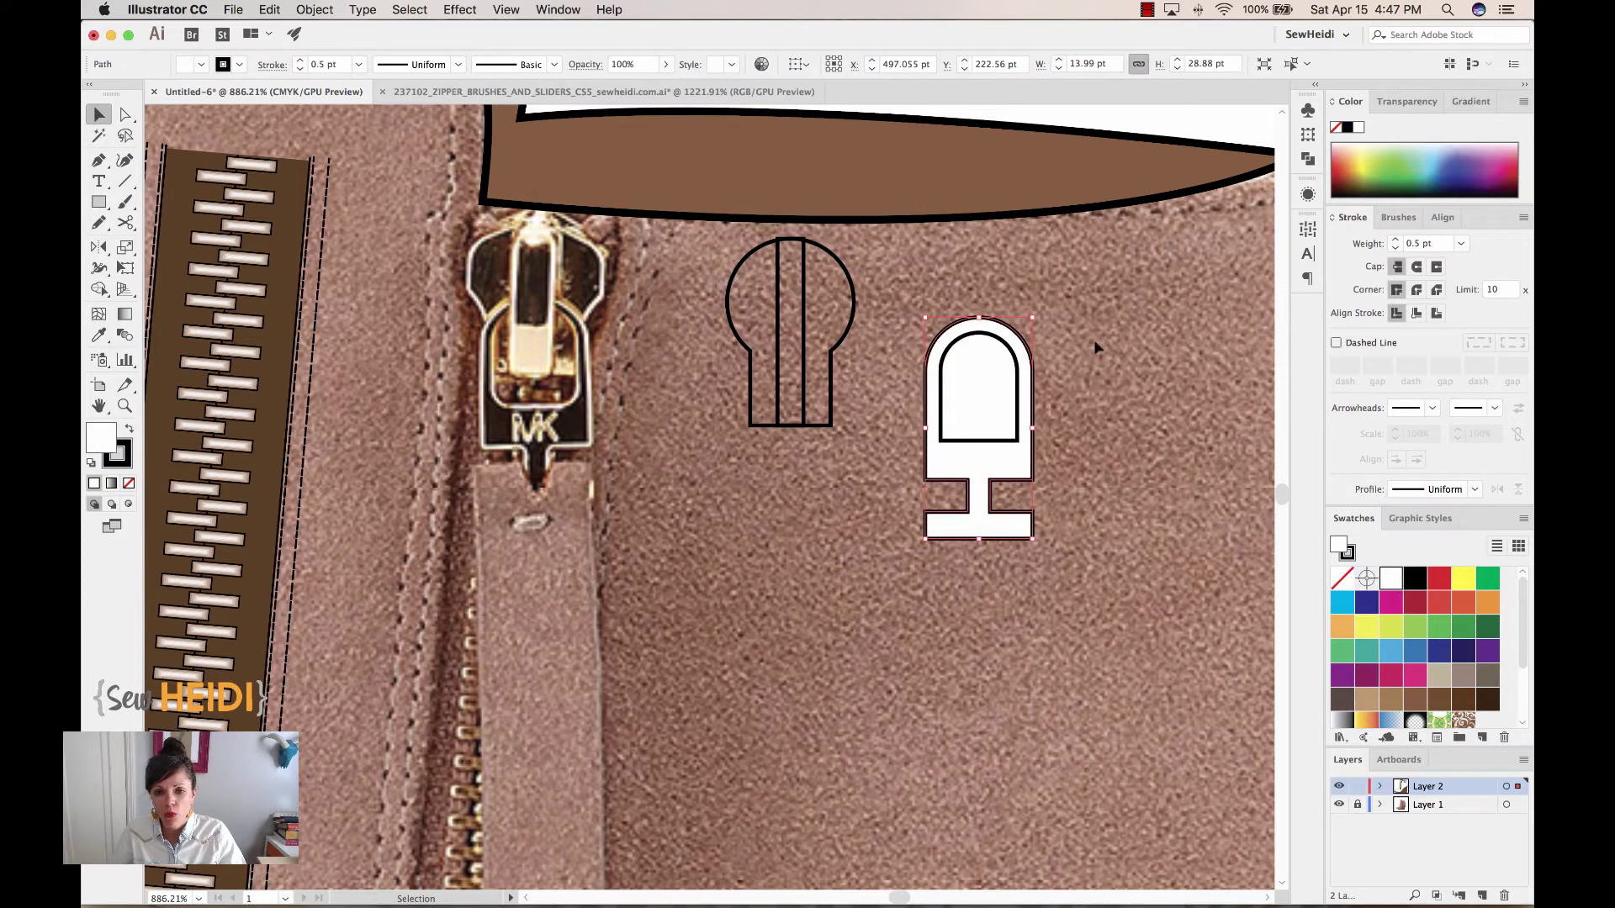
left_click(1055, 336)
Alt-click with Shape Builder to cut the inner arched window out as a hole
left_click(957, 339)
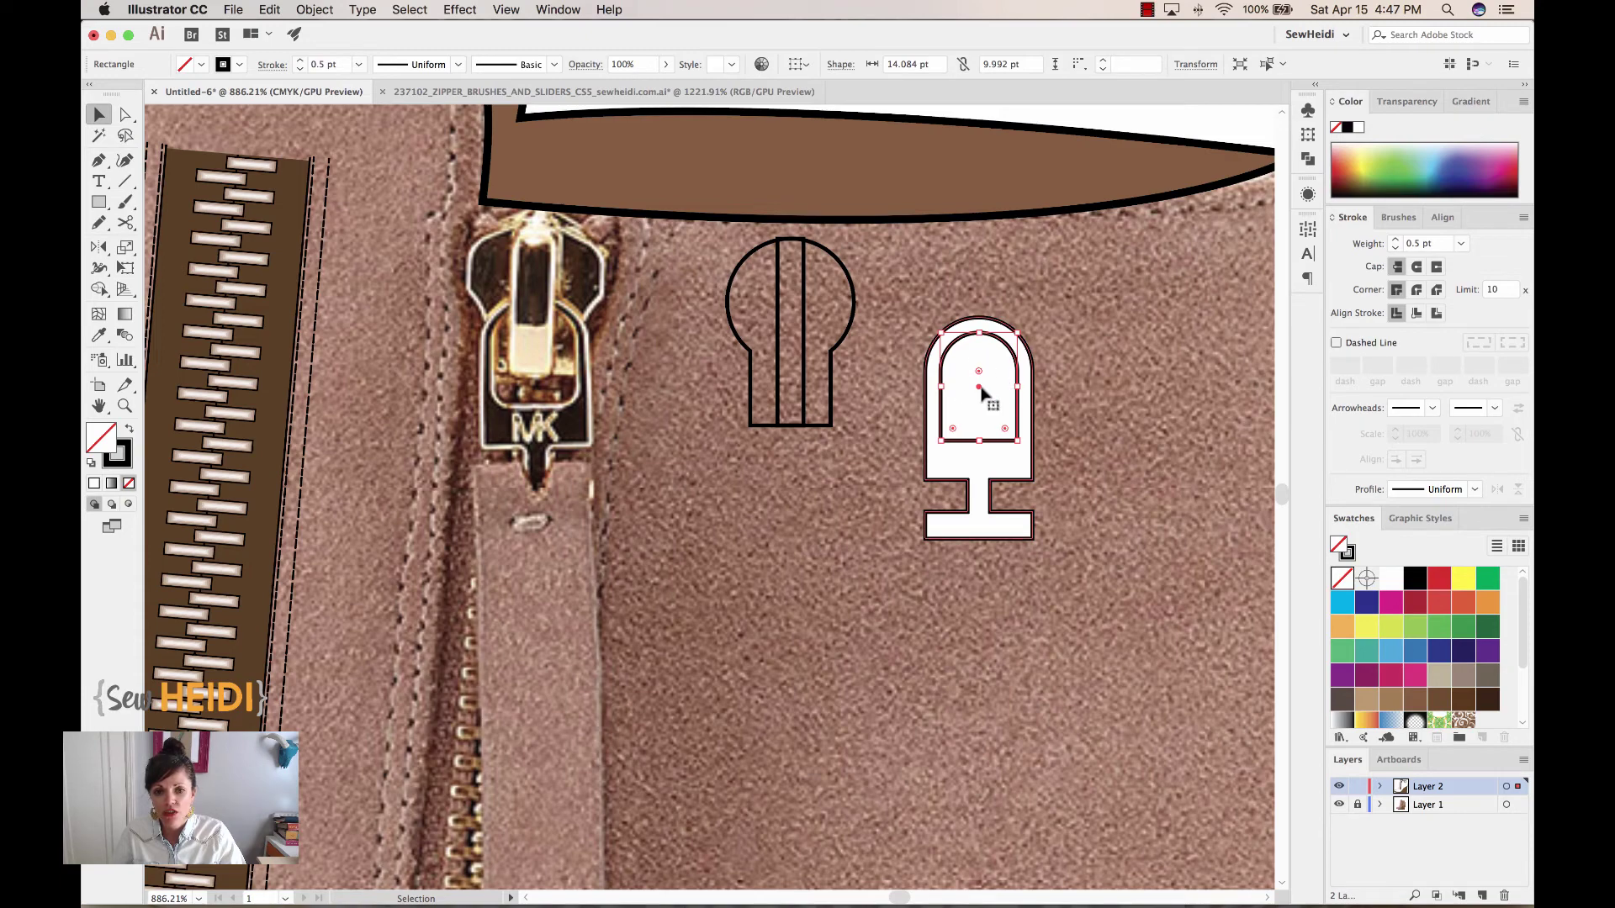
left_click(989, 454, "shift")
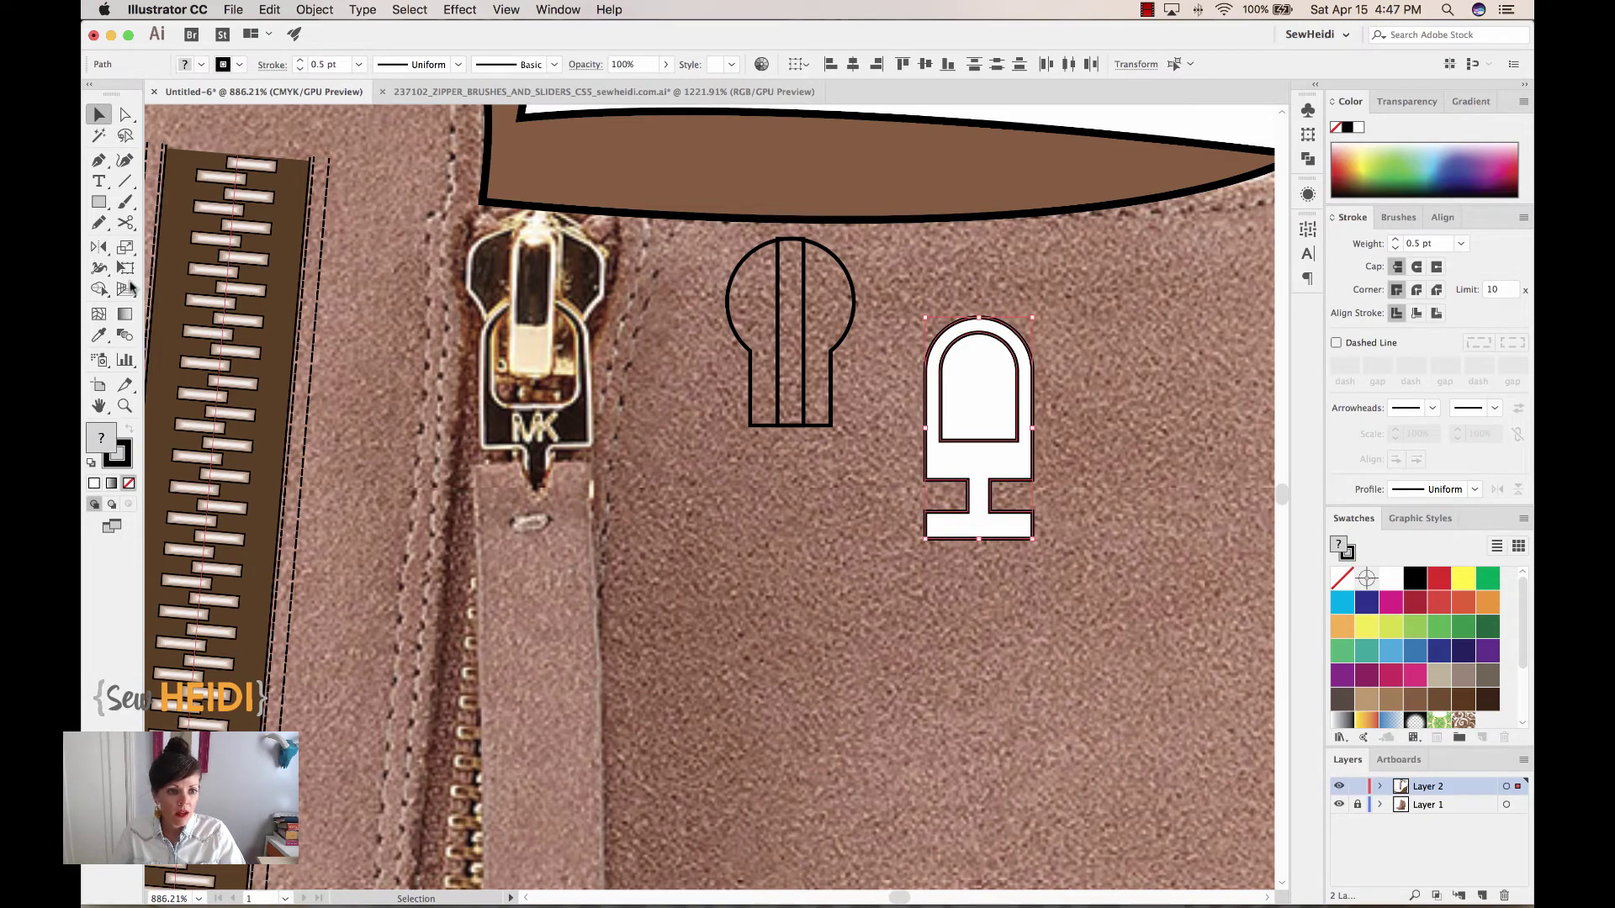
left_click(101, 289)
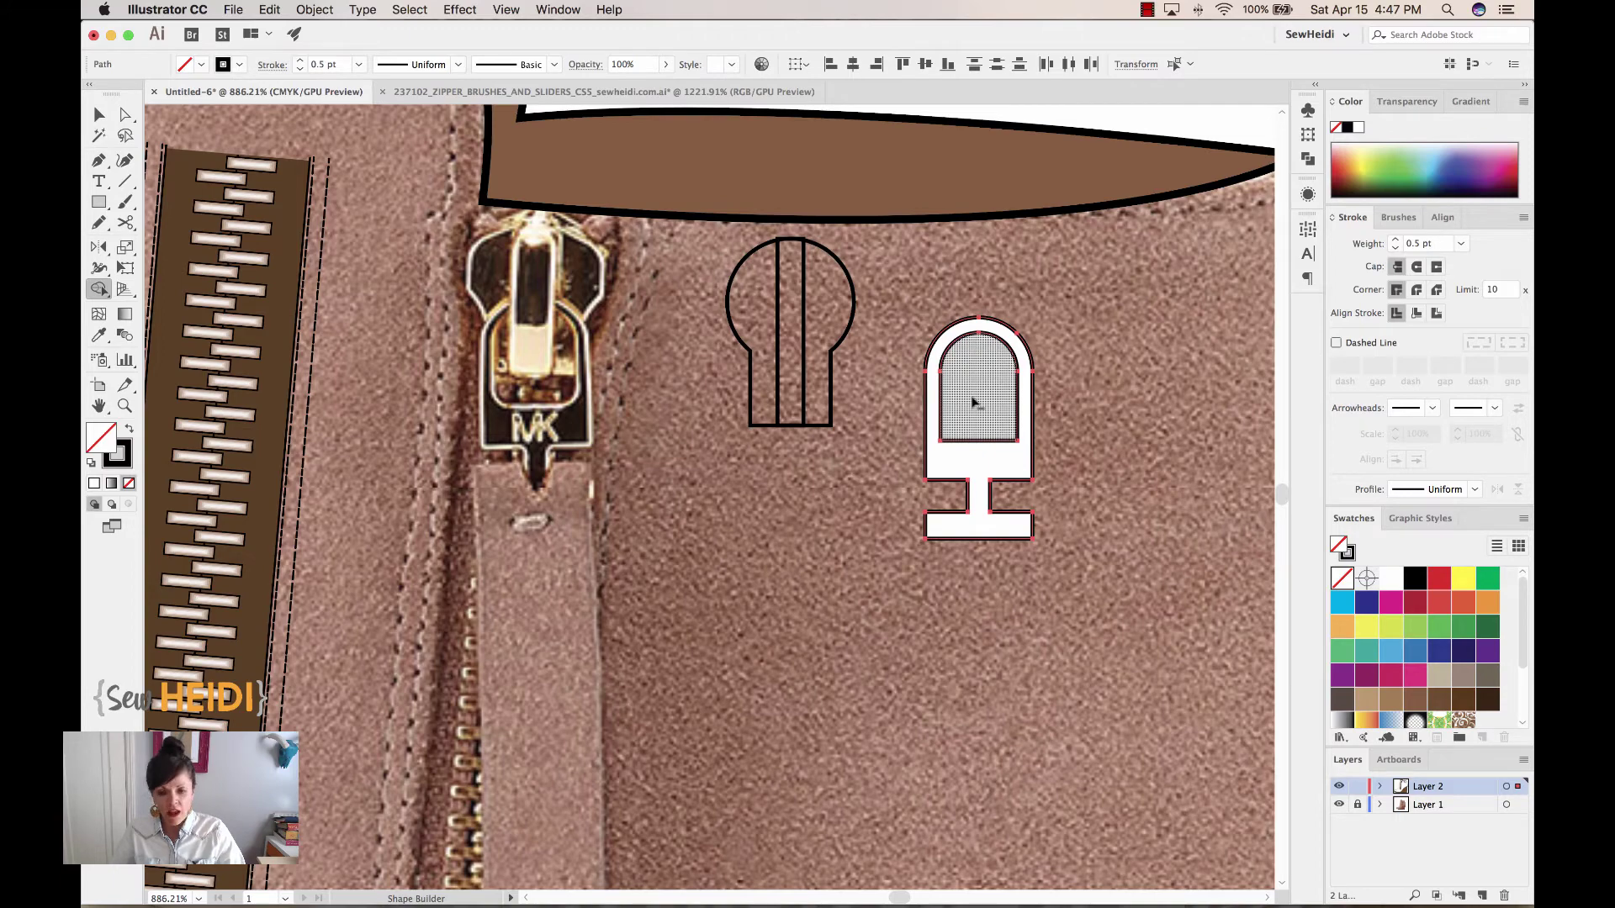
left_click(980, 401)
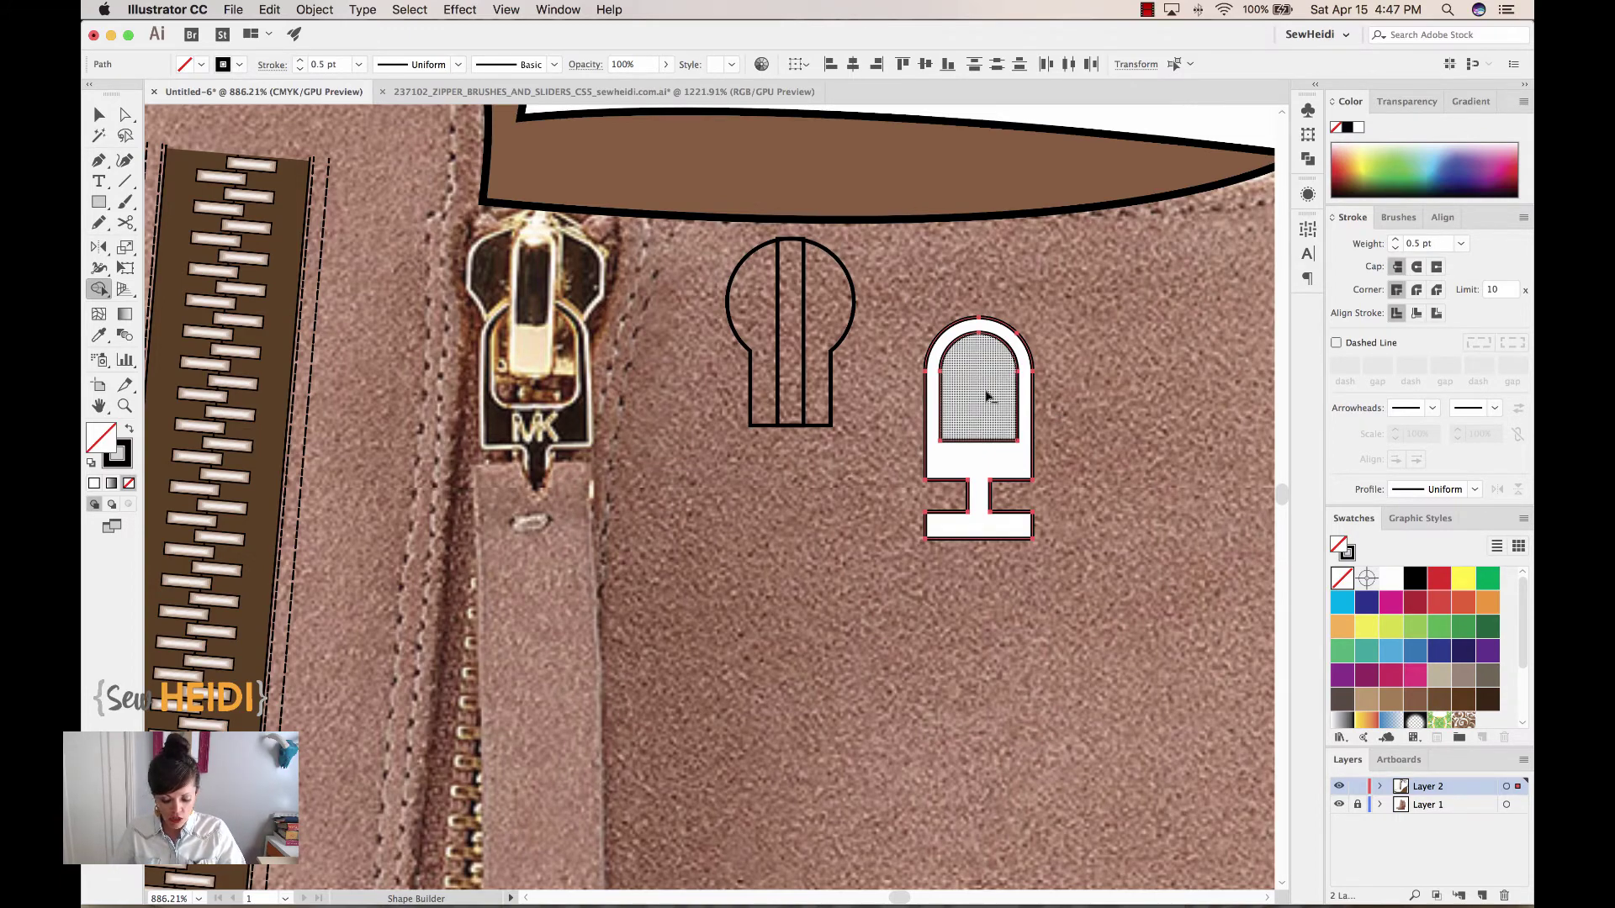
left_click(986, 395, "alt")
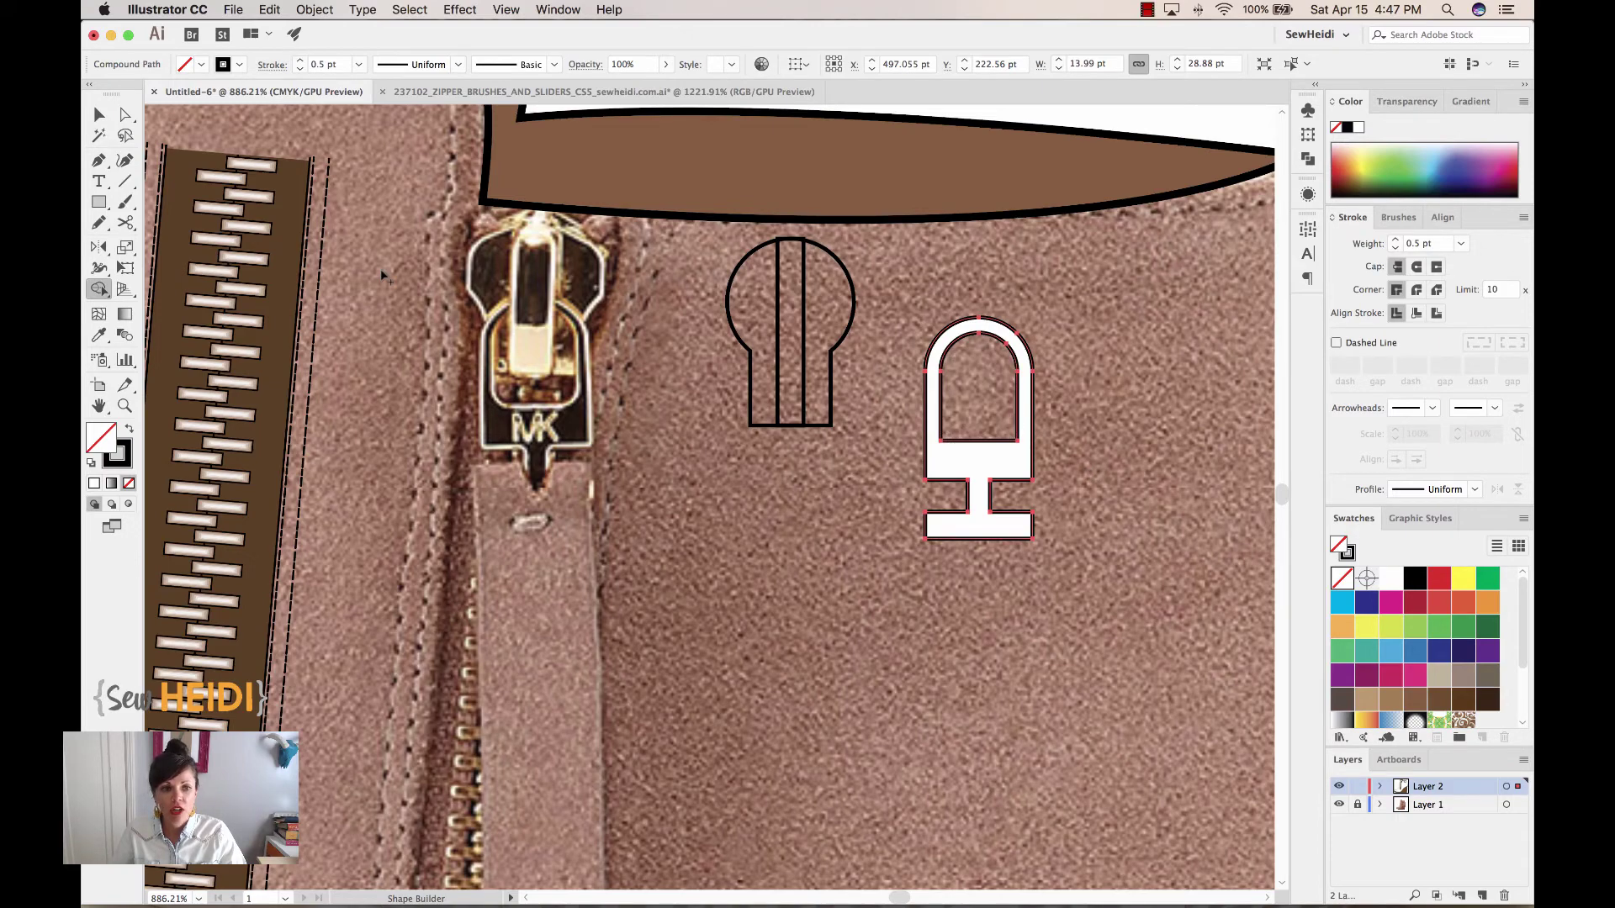
left_click(98, 114)
Shorten the white slider slightly and place it directly under the keyhole piece
left_click_drag(1022, 464, 559, 441)
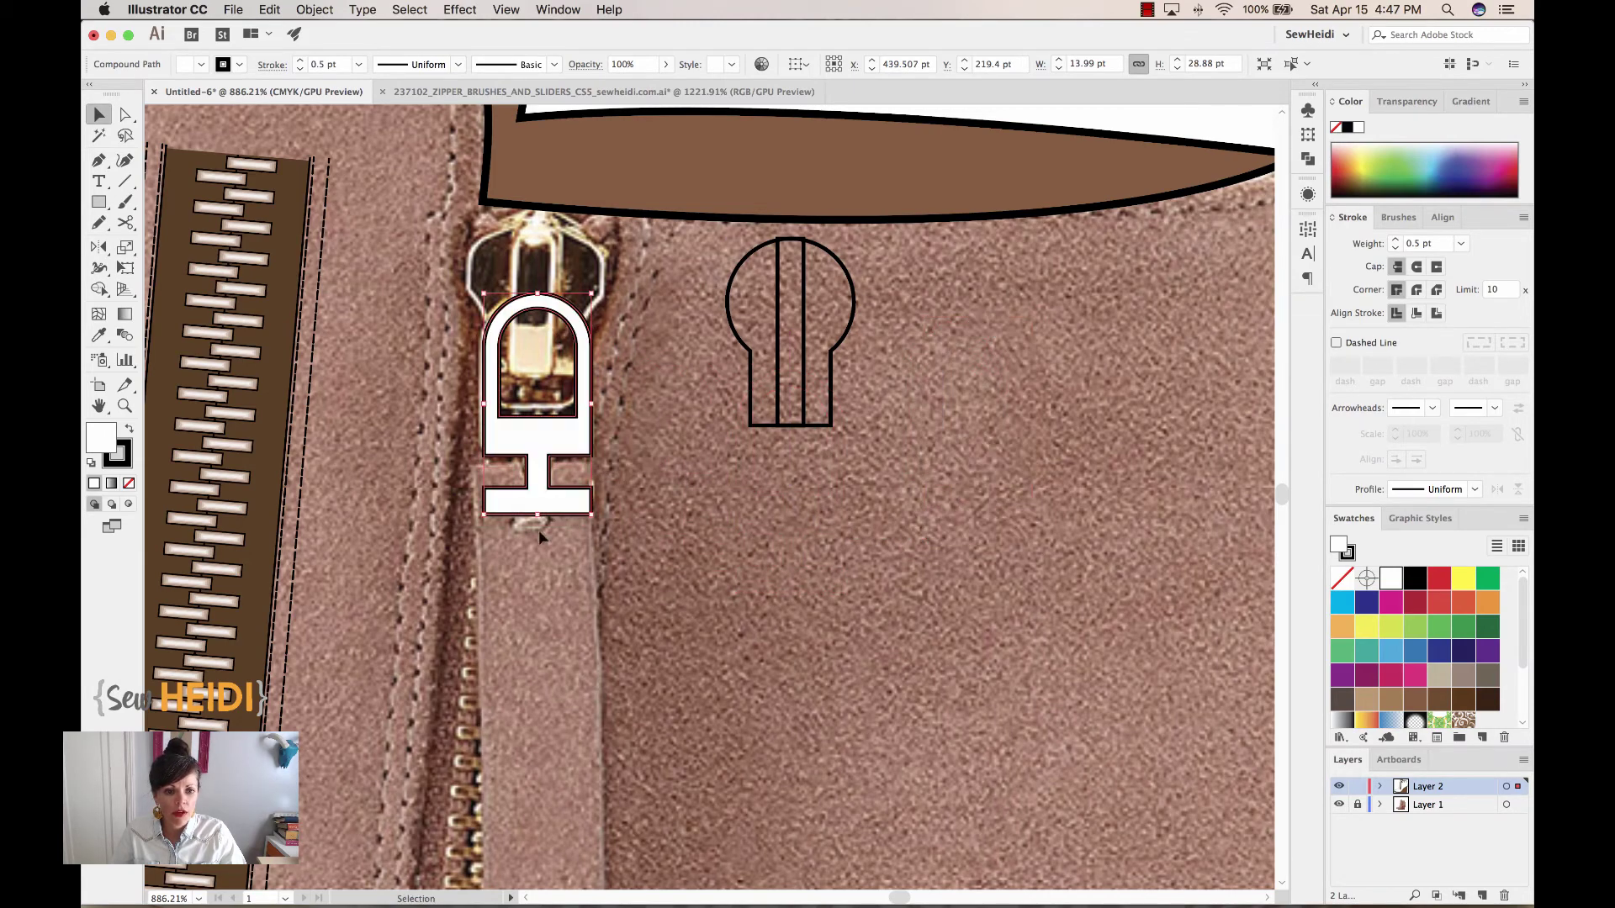
left_click_drag(538, 514, 545, 495)
left_click_drag(550, 434, 806, 502)
Select the narrow strip, keyhole and white slider together
left_click(780, 291)
key("a")
key("v")
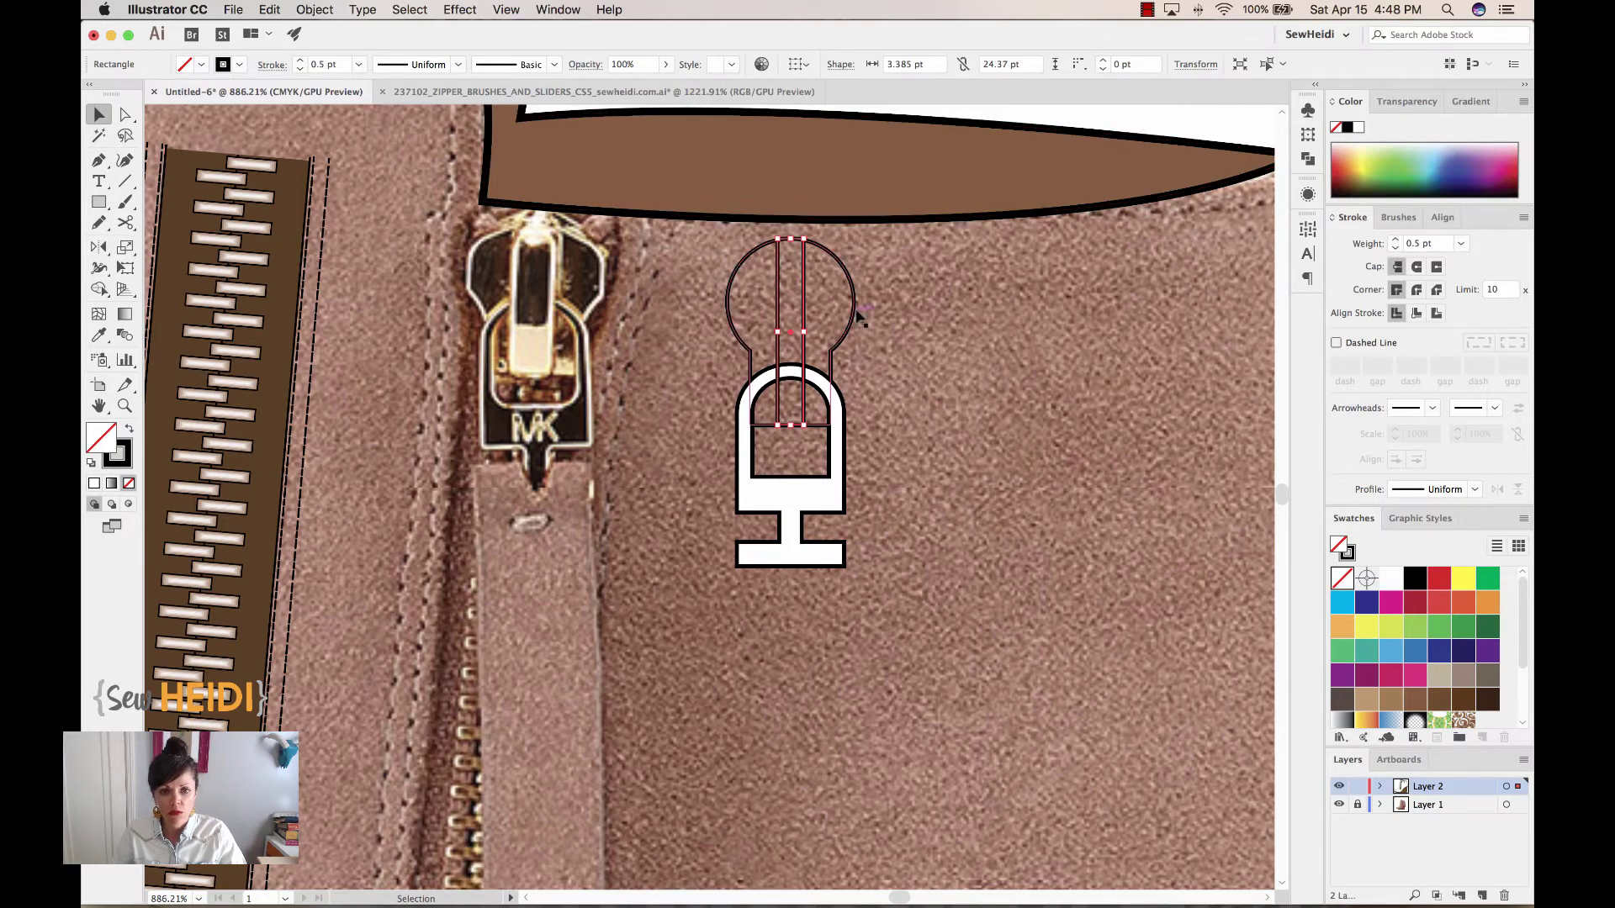
left_click(858, 310, "shift")
left_click(805, 286, "shift")
left_click(816, 503, "shift")
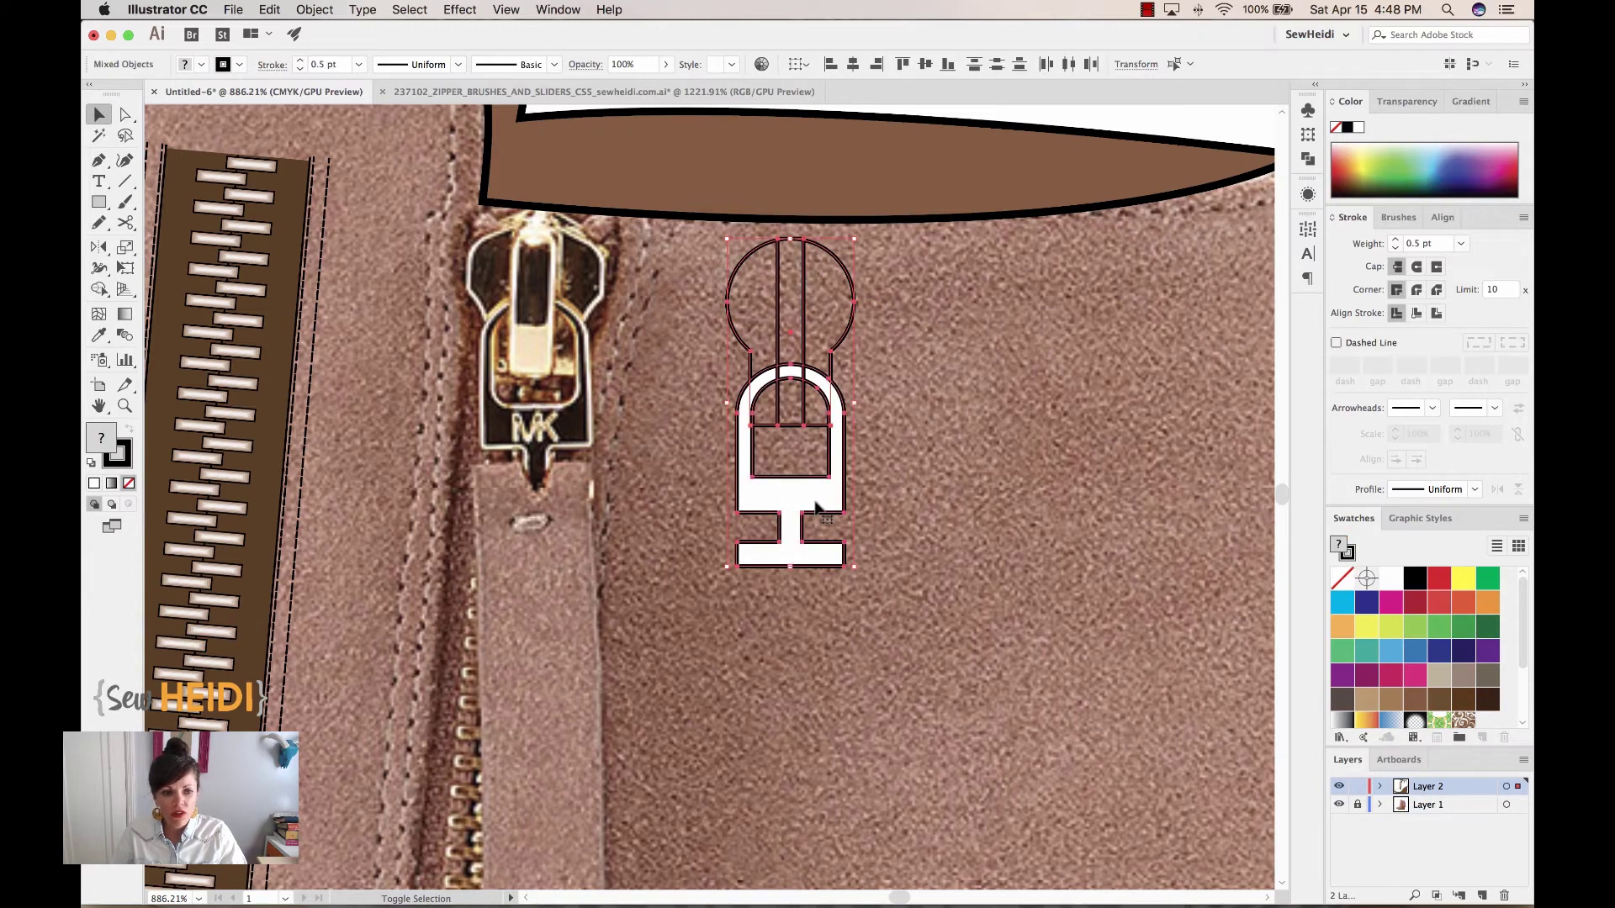
scroll(1432, 686, "down", 1)
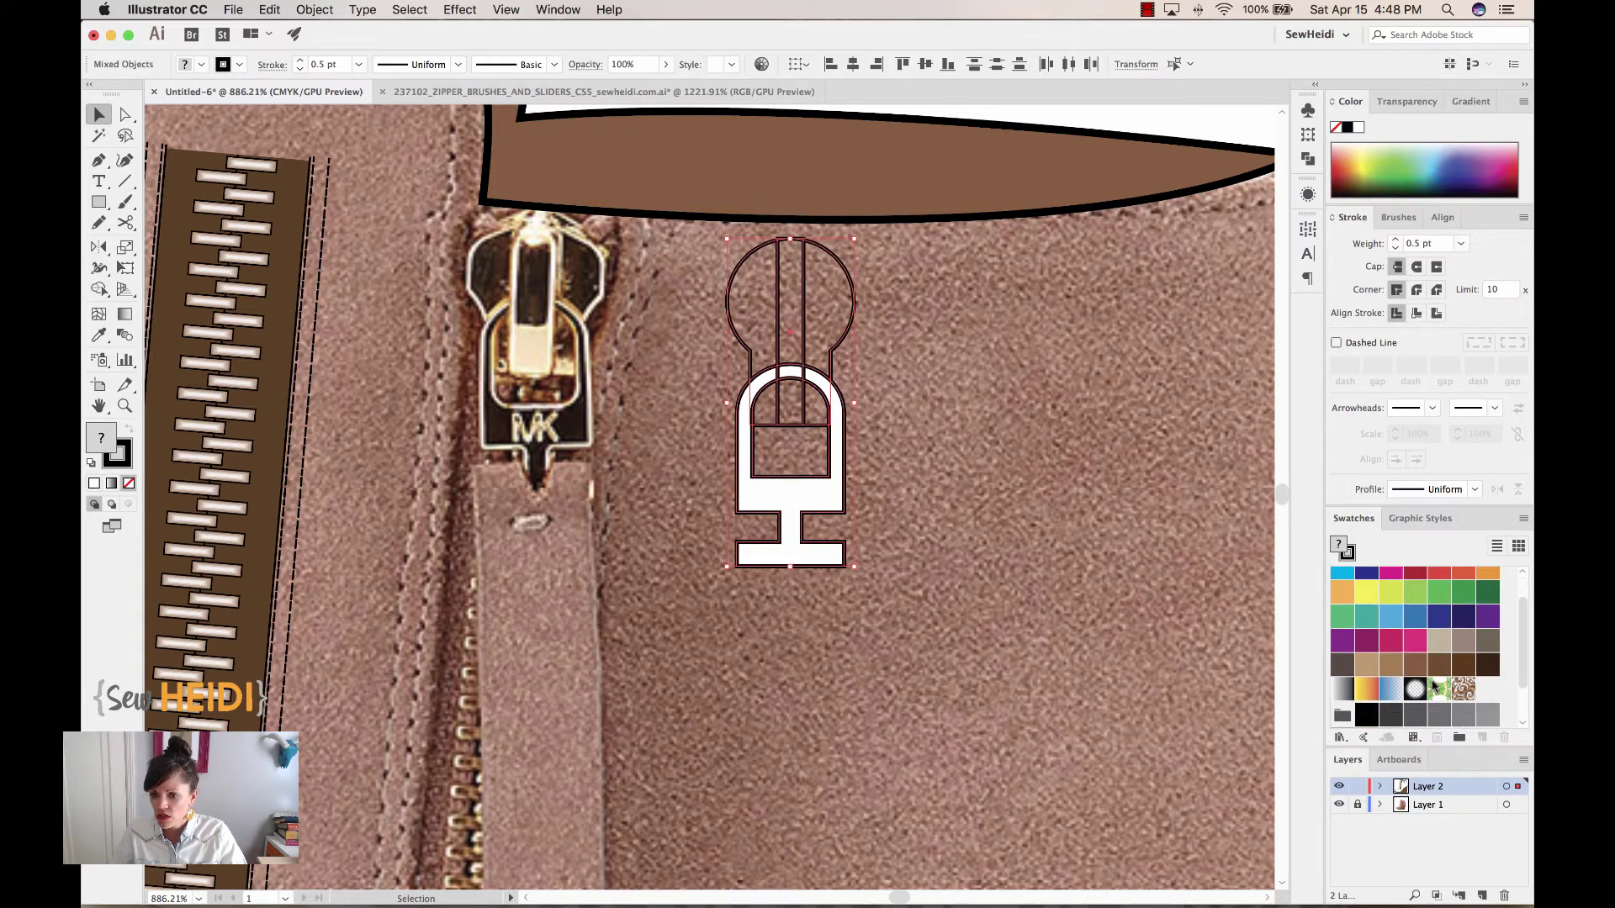
Fill the pull pieces with the White, Black linear gradient
left_click(1343, 689)
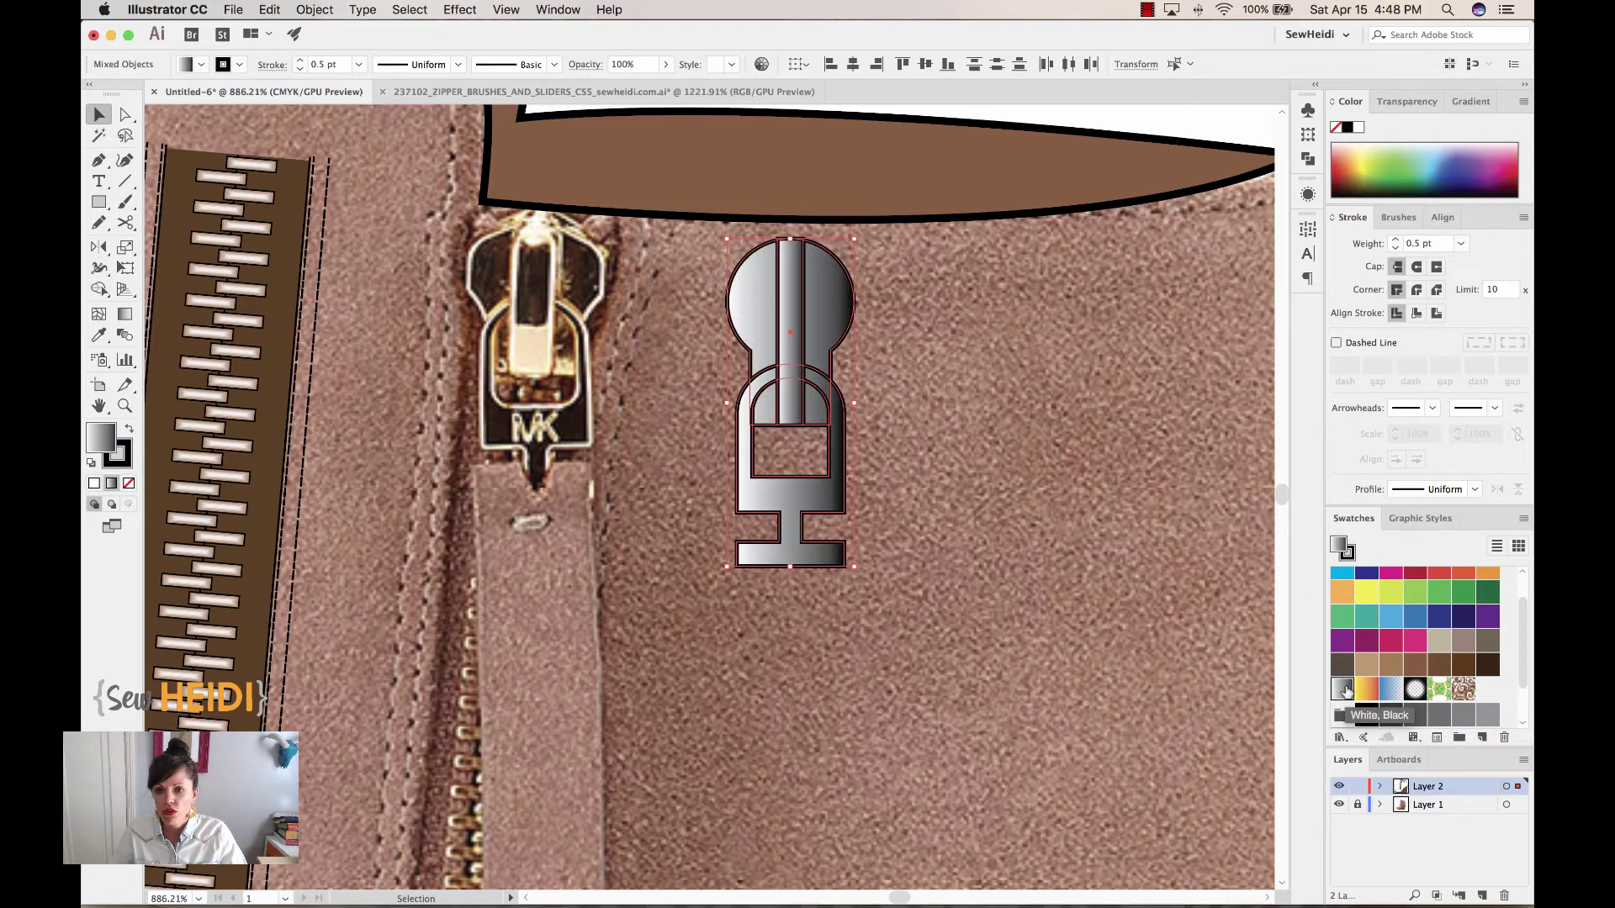
left_click(1472, 100)
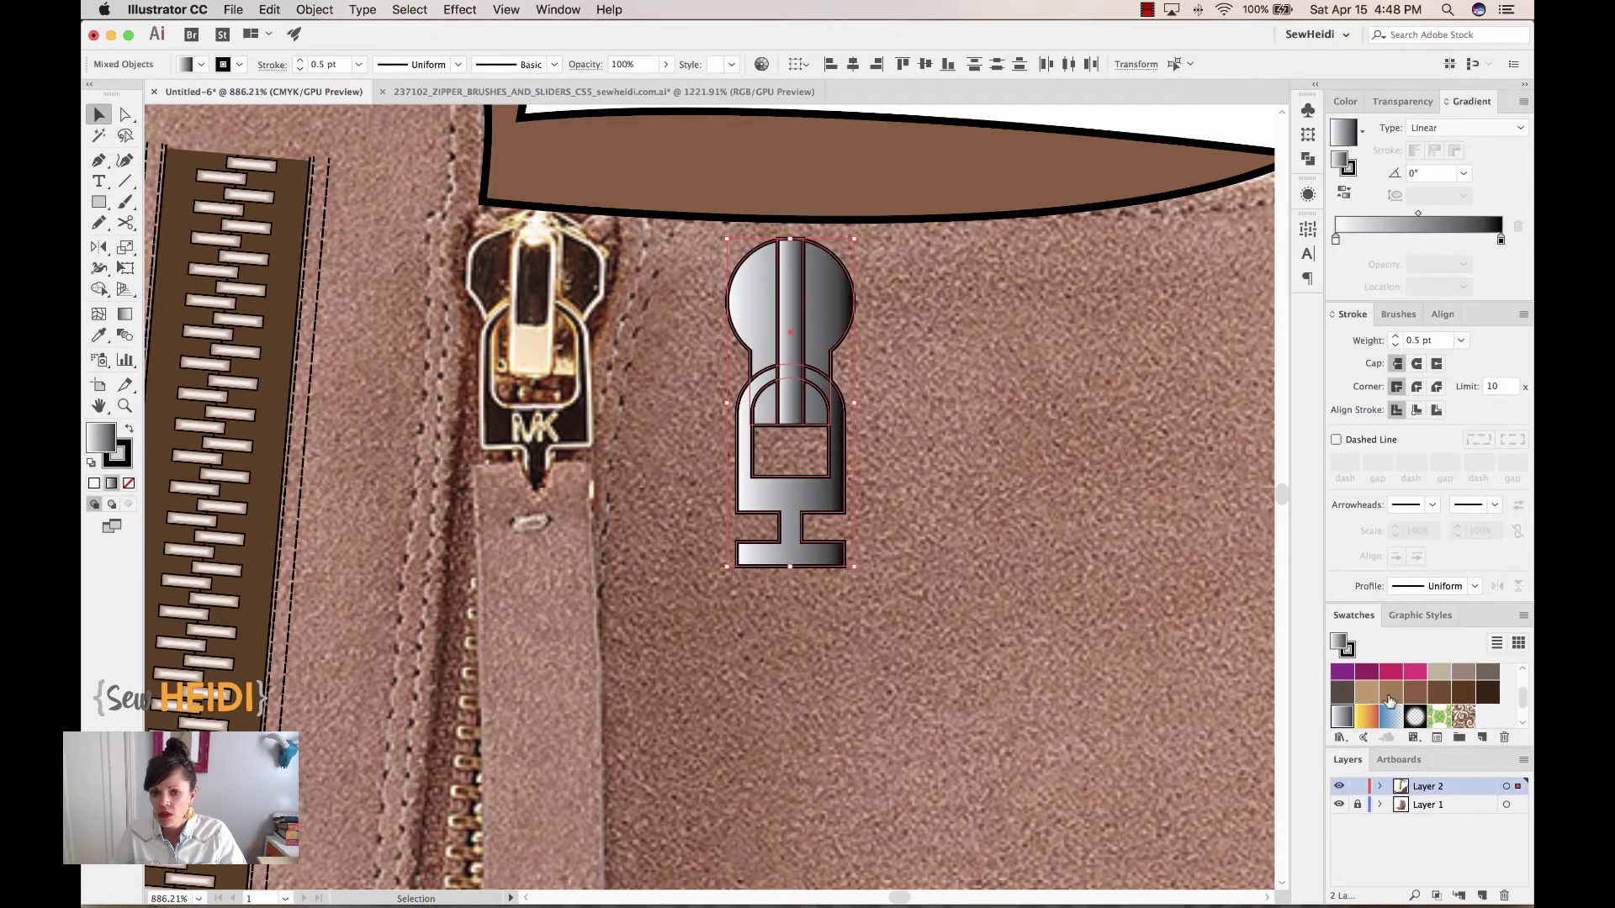
left_click(1131, 597)
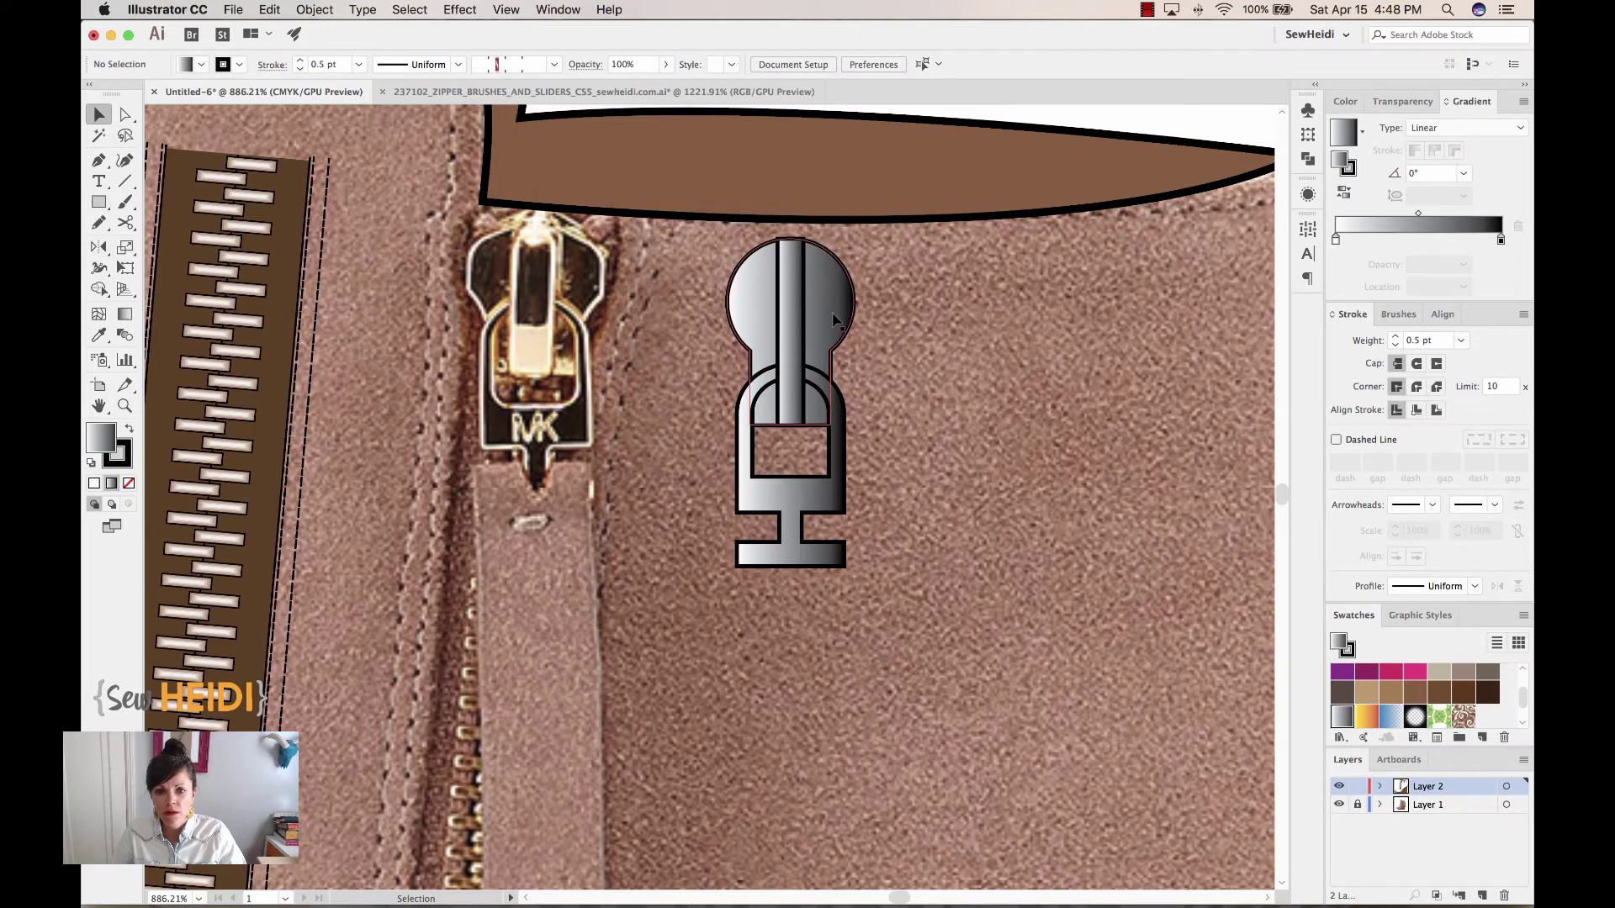
scroll(874, 316, "left", 1)
left_click(794, 512)
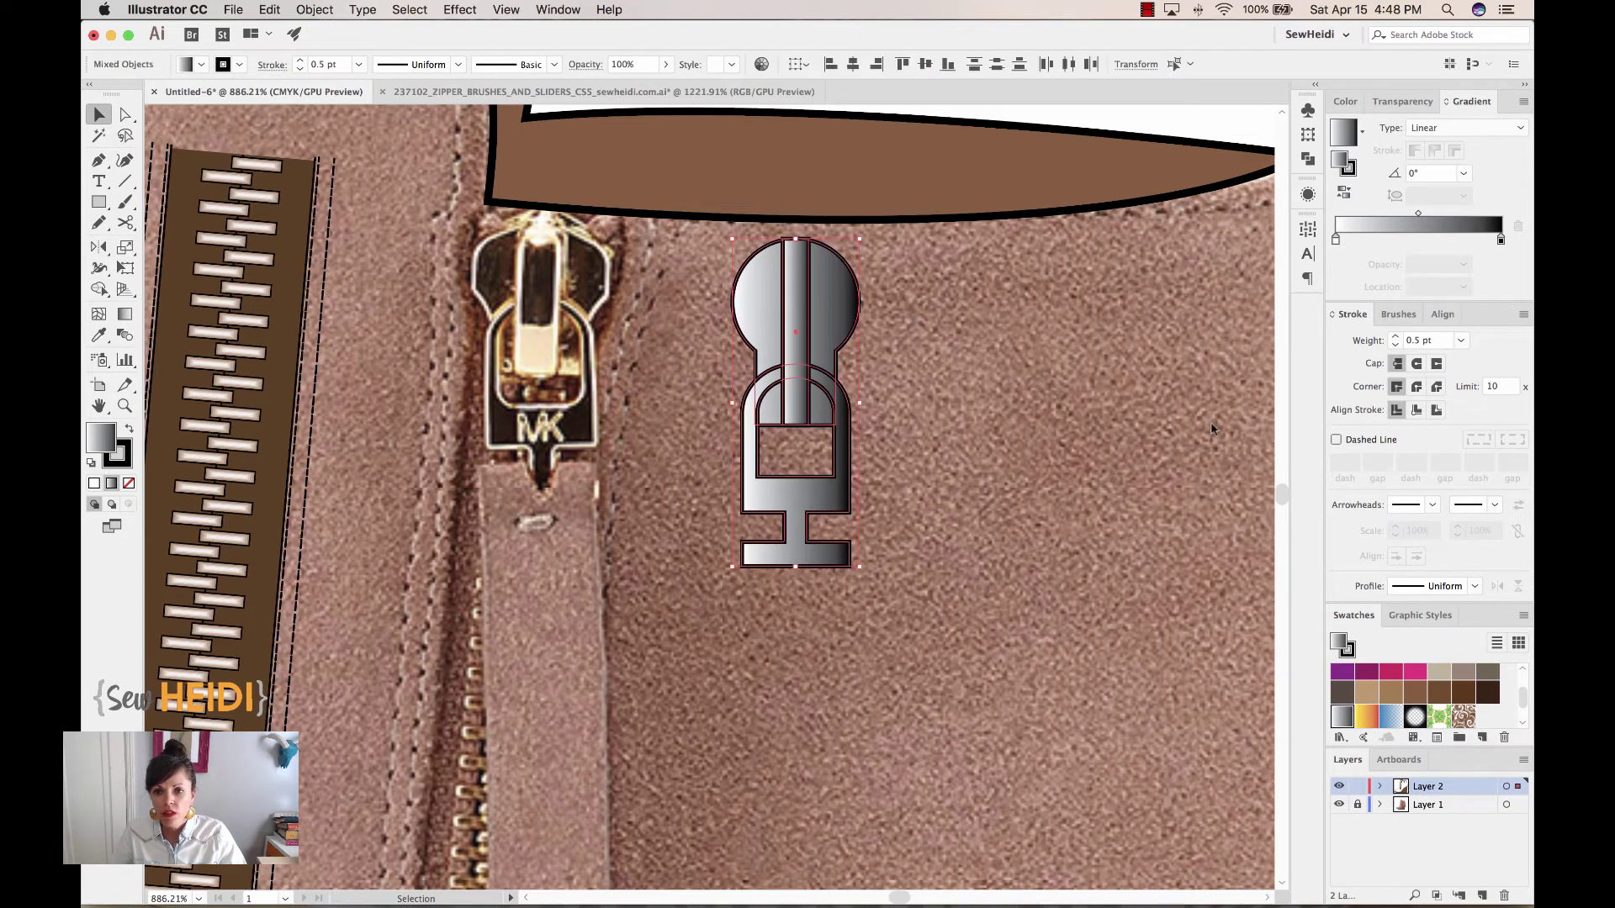
Replace the gradient's black end stop with brown for a cream-to-brown fill
left_click_drag(1419, 699, 1500, 243)
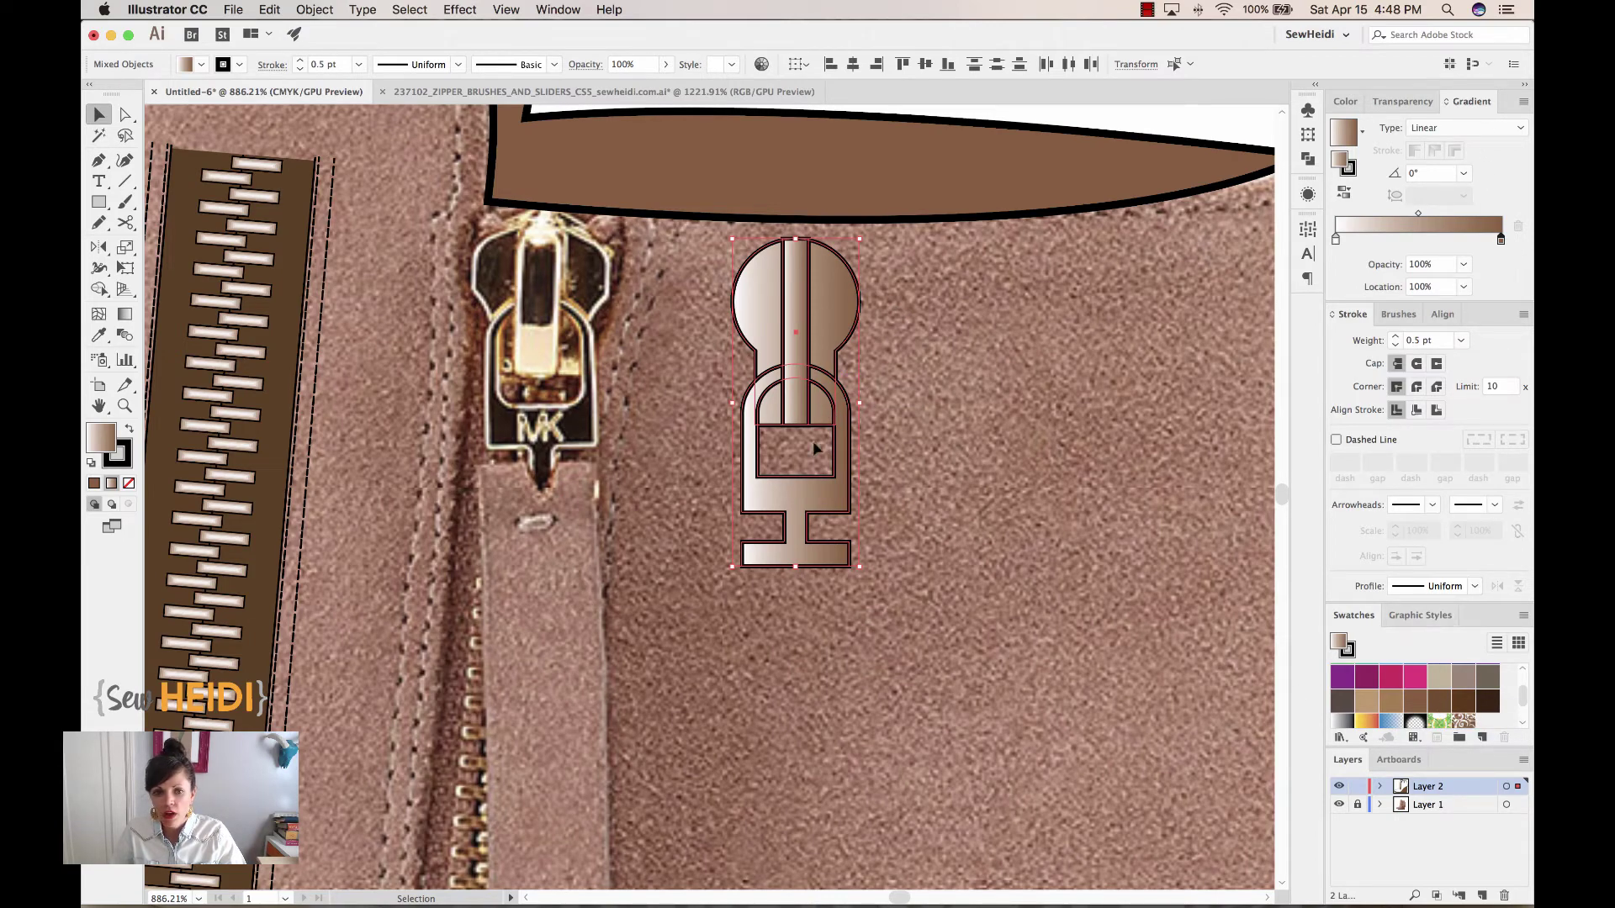
scroll(1440, 705, "up", 1)
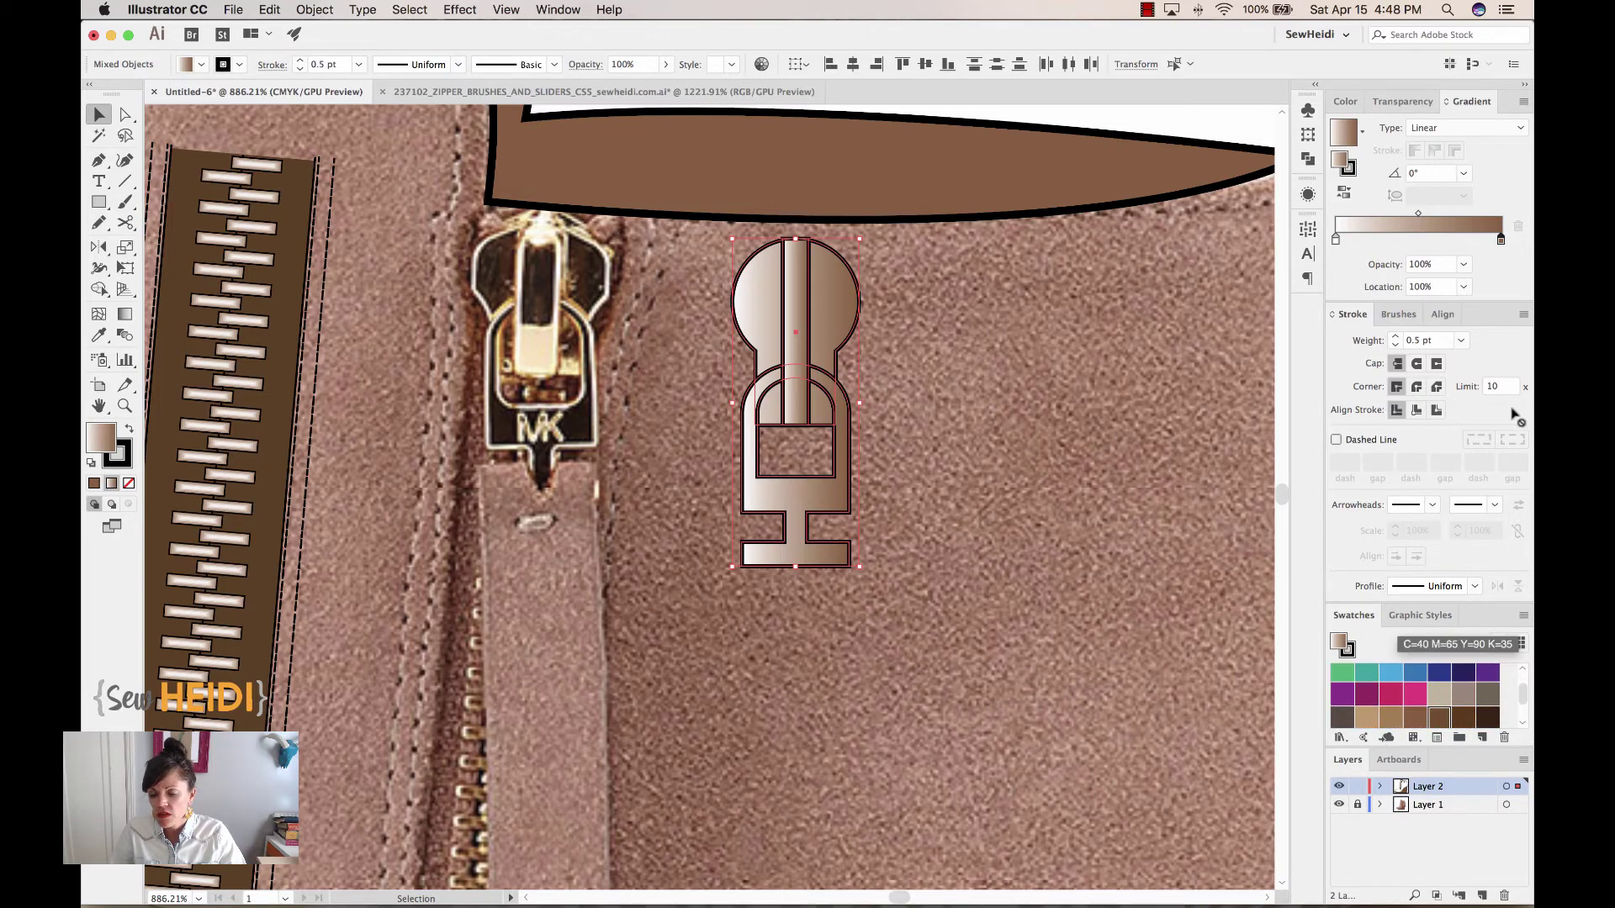
left_click(1501, 242)
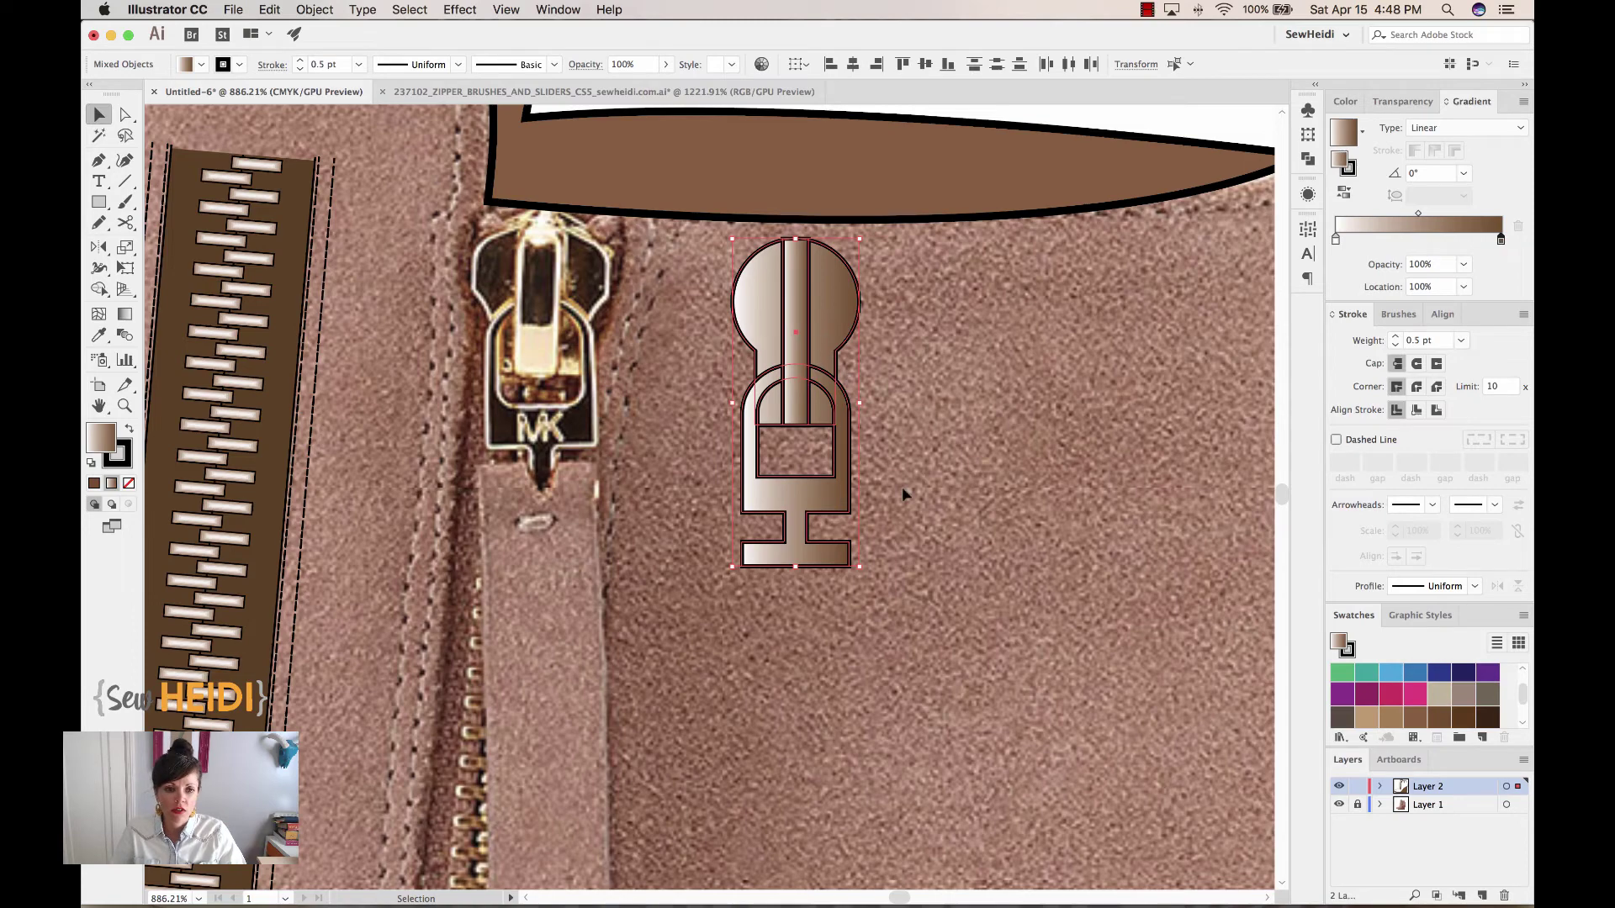
left_click(911, 560)
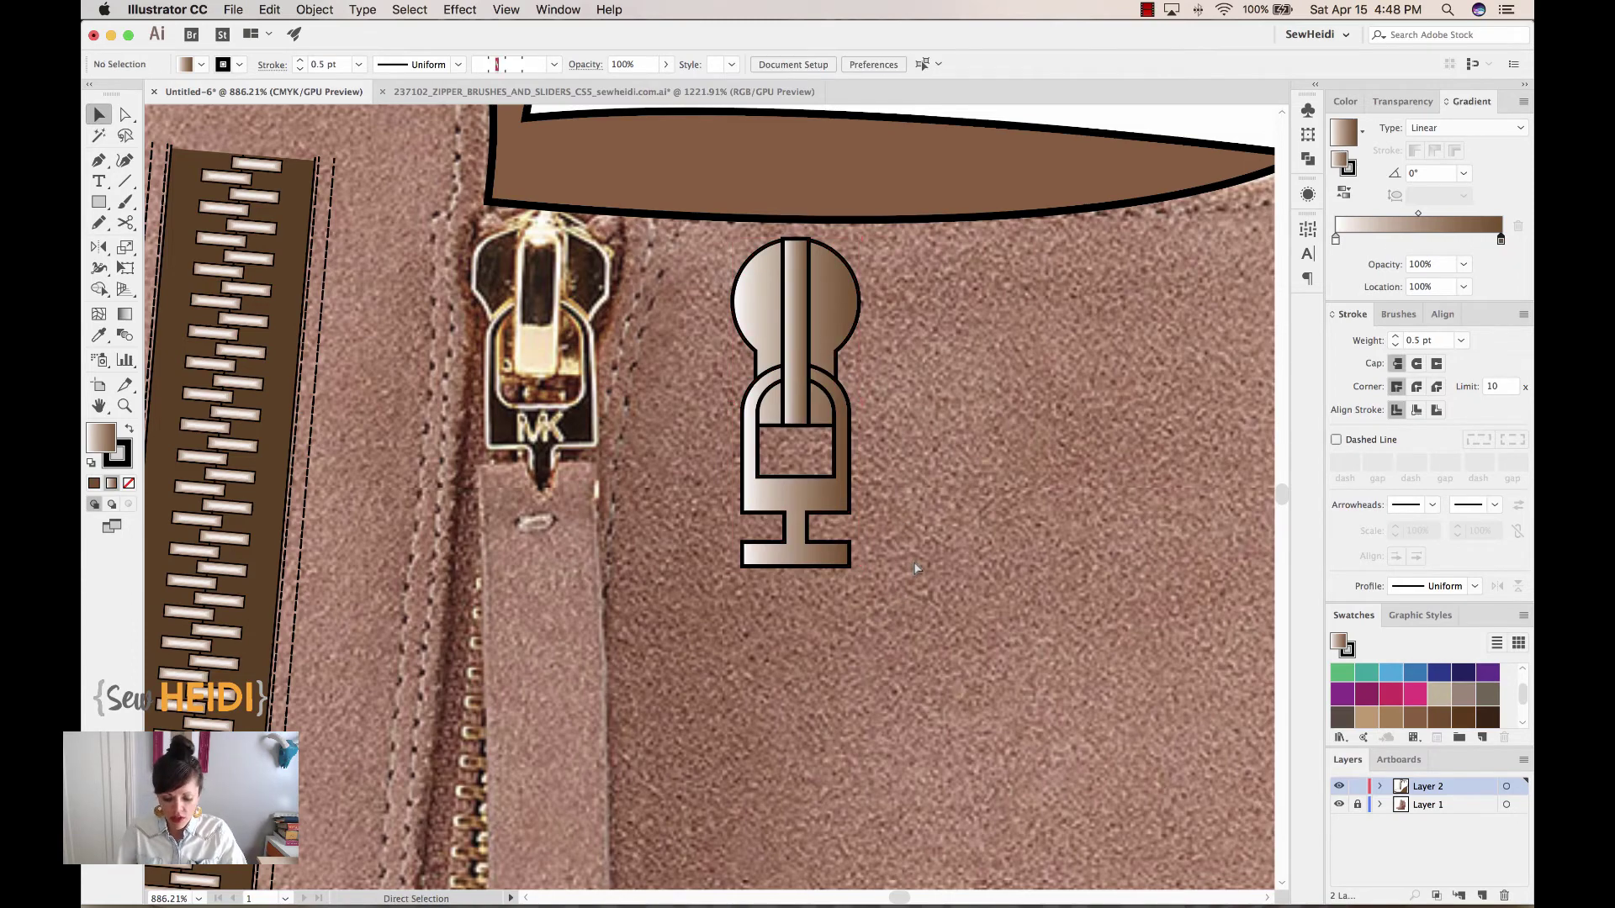
key("super+minus")
key("super+minus")
key("super+minus")
Draw a long 16.5 × 130.587 pt rectangle and move it below the gradient pull
scroll(894, 515, "down", 5)
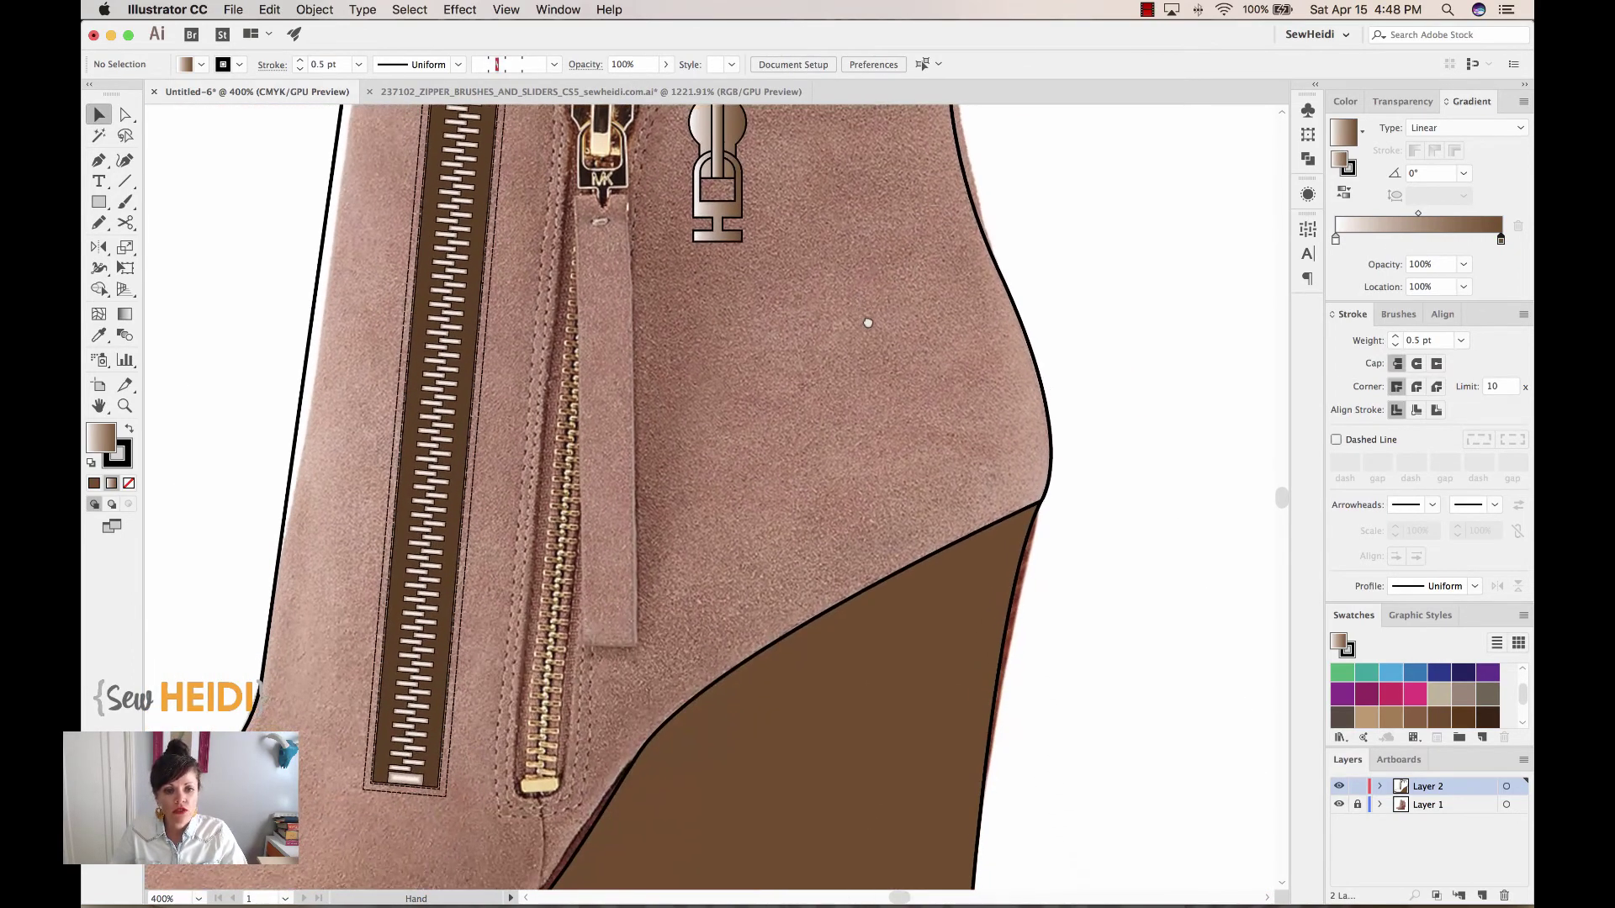
left_click(96, 203)
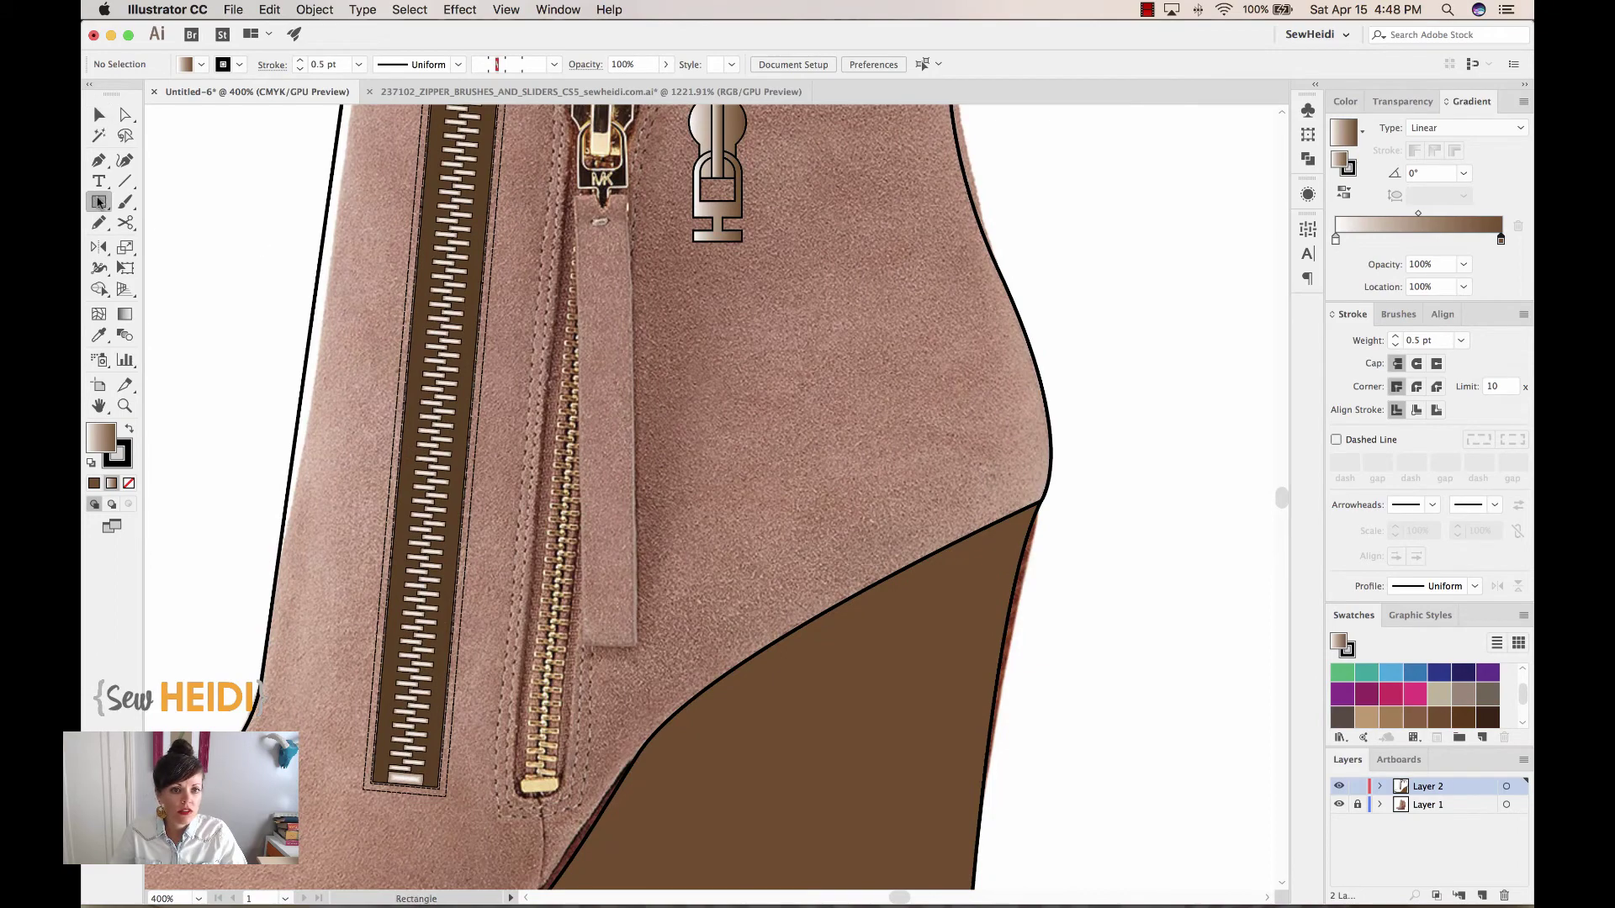
left_click_drag(576, 197, 635, 648)
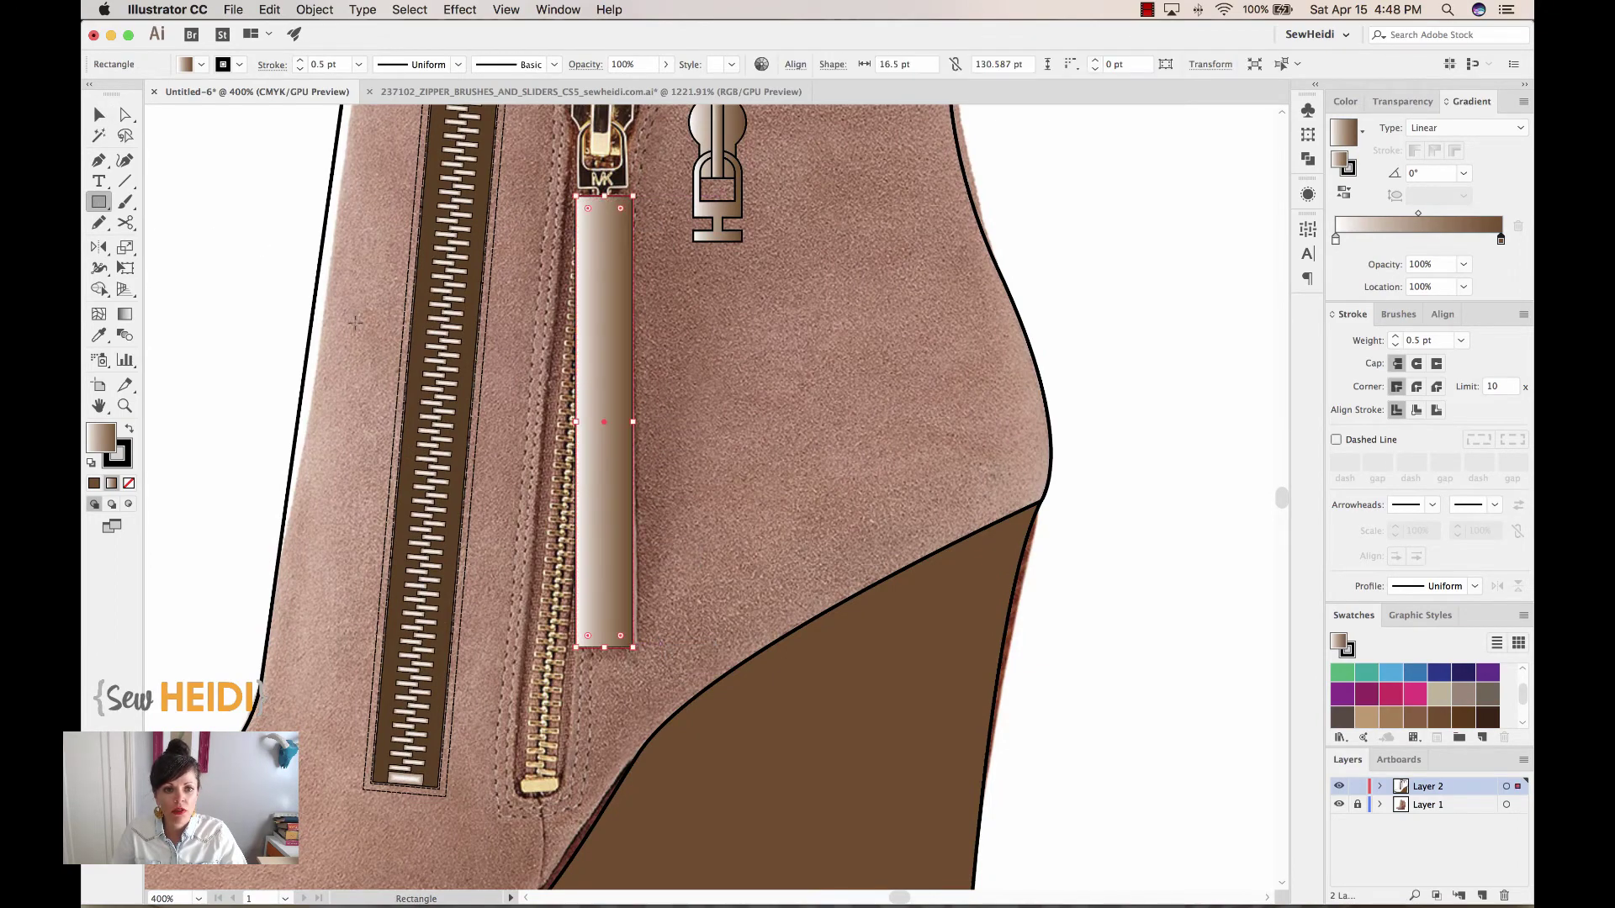
left_click(99, 115)
left_click_drag(608, 292, 723, 323)
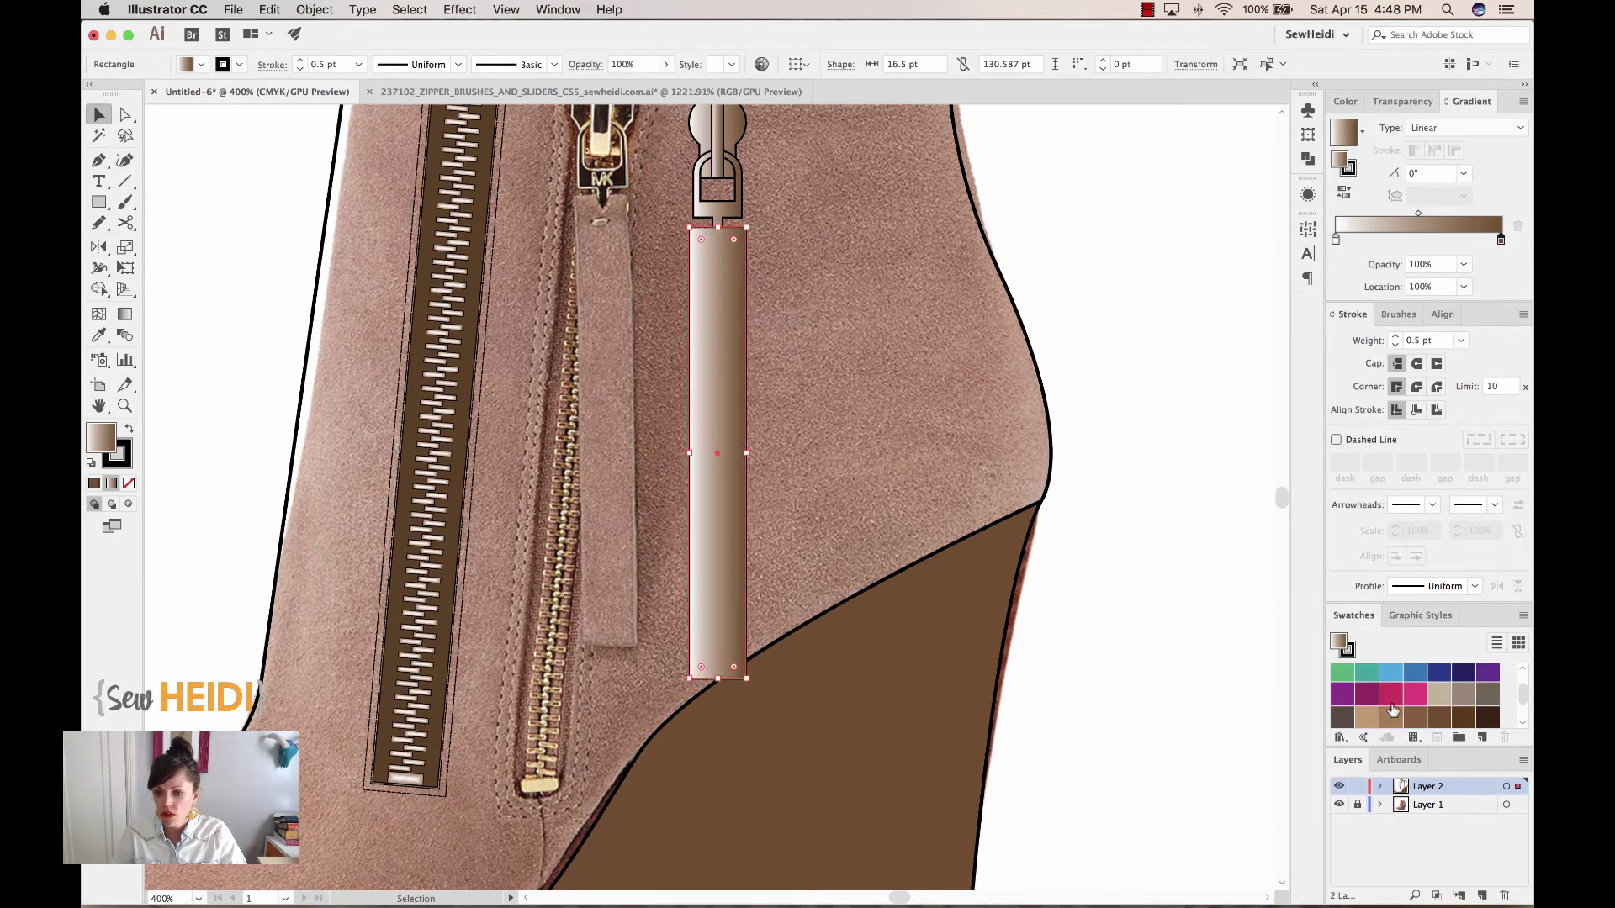
Fill the strap rectangle tan and zoom in where the pull meets the tab
left_click(1437, 720)
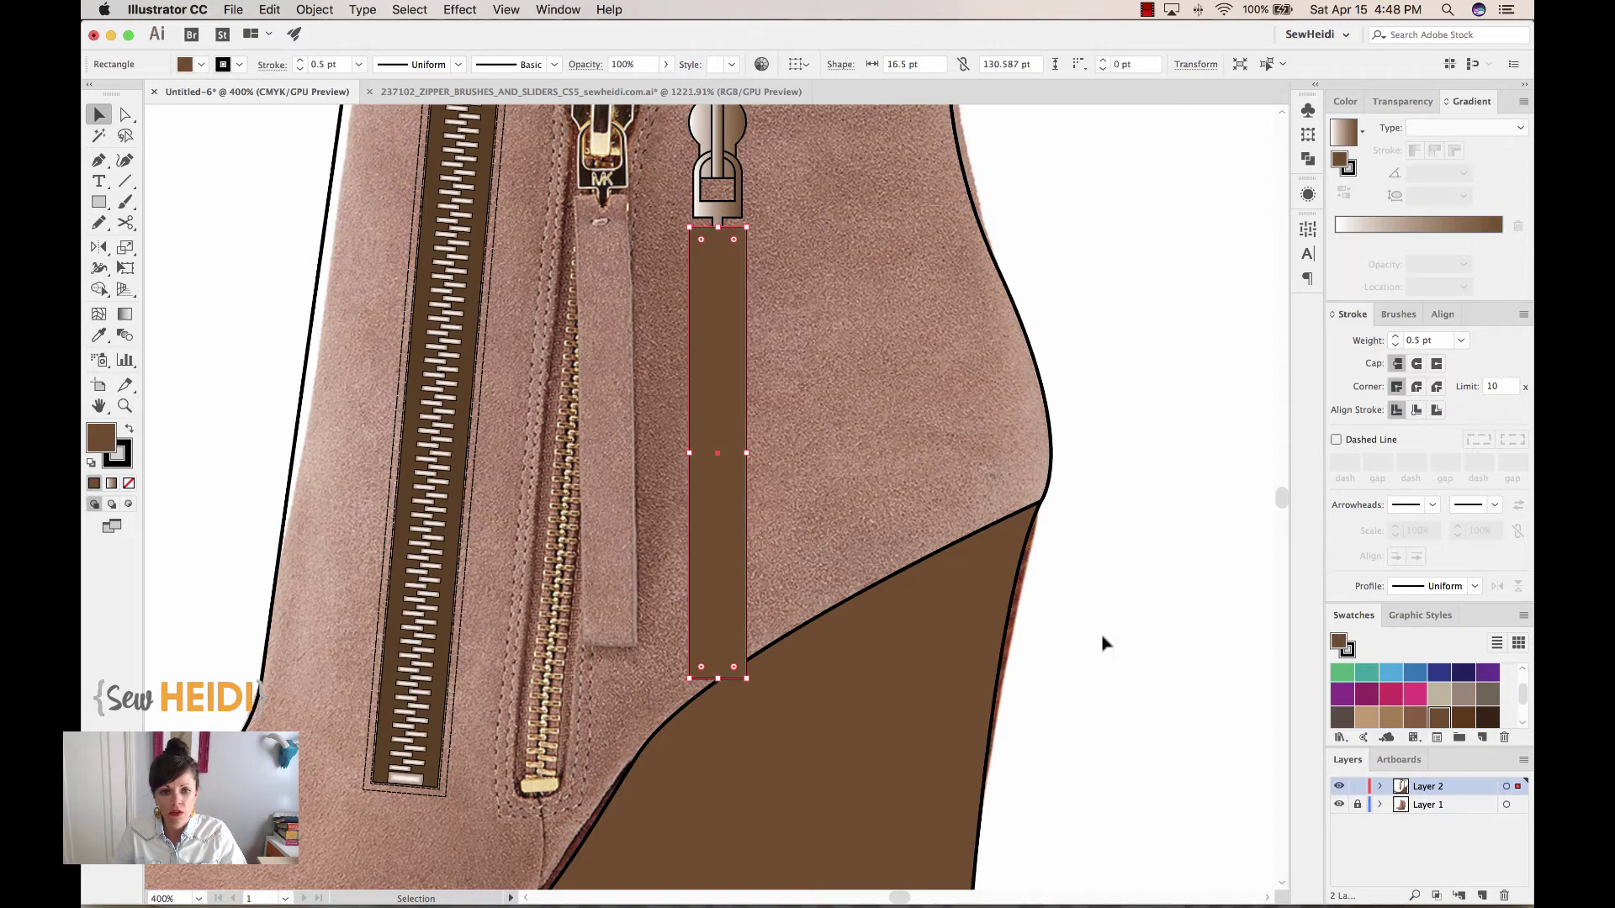
left_click(1390, 718)
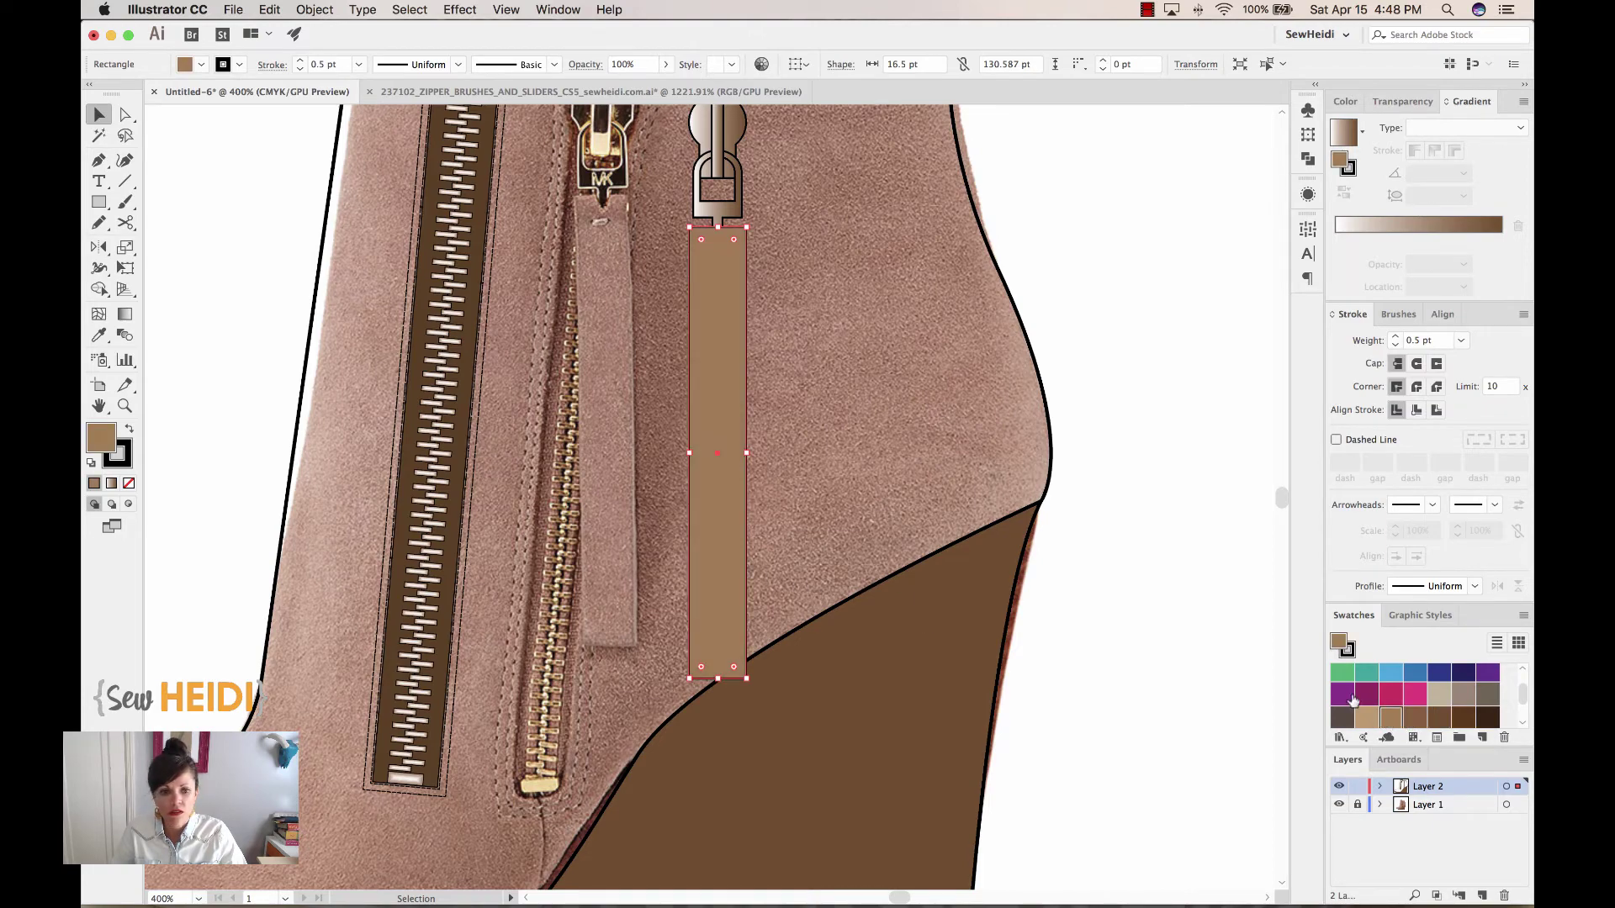
scroll(854, 353, "up", 3)
key("z")
left_click_drag(702, 247, 807, 406)
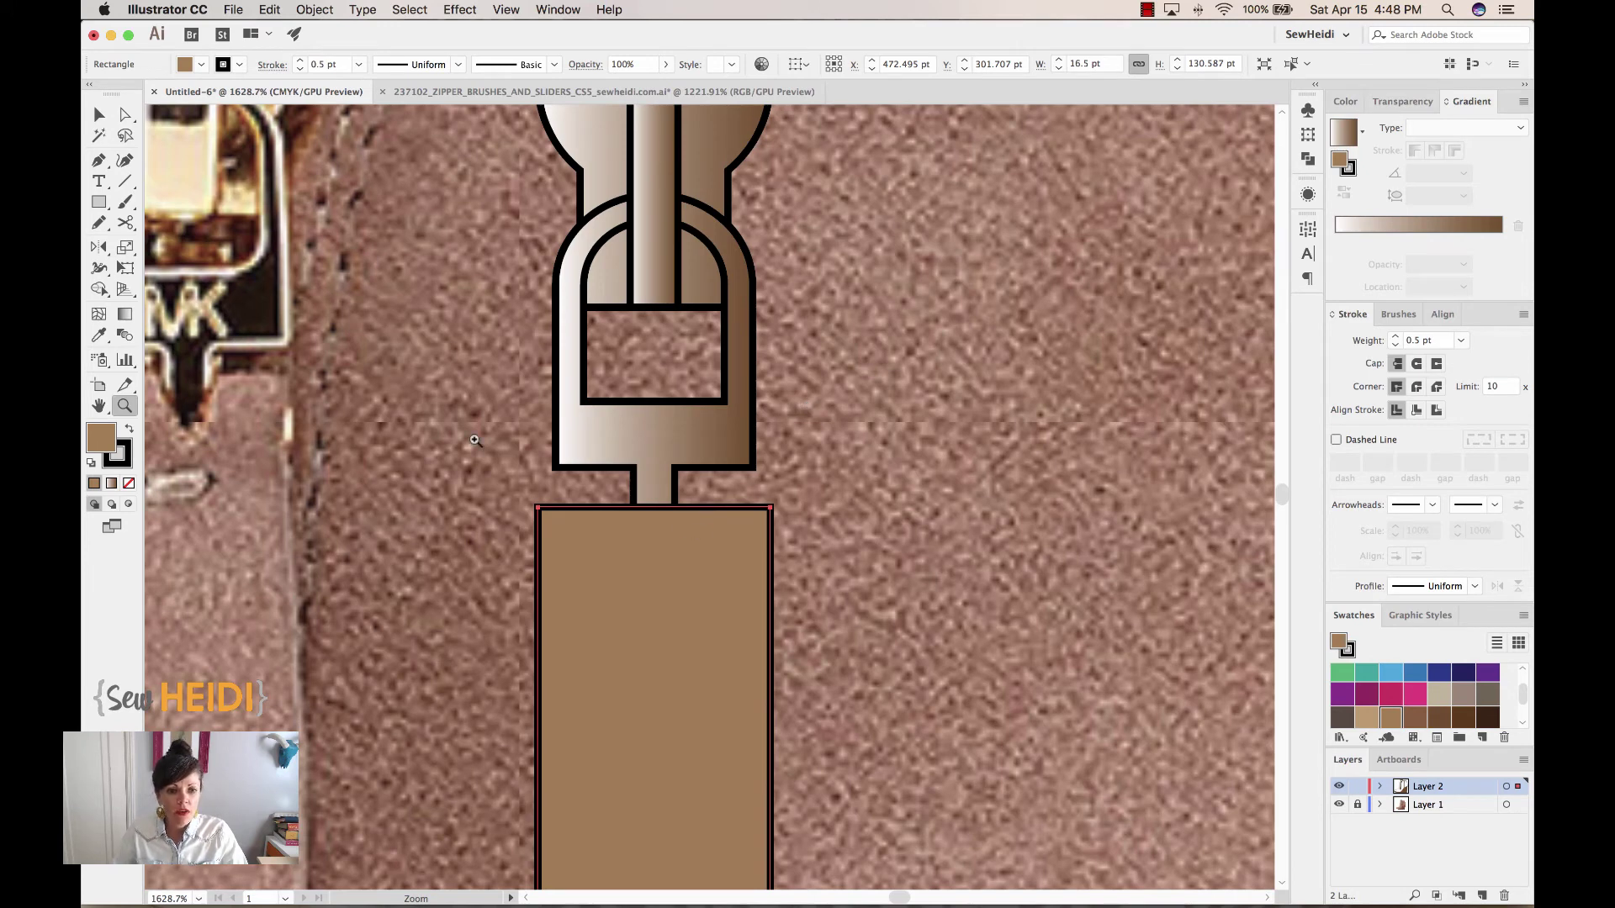
Add three anchor points across the tan pull tab's top edge with the Pen tool
scroll(332, 400, "left", 2)
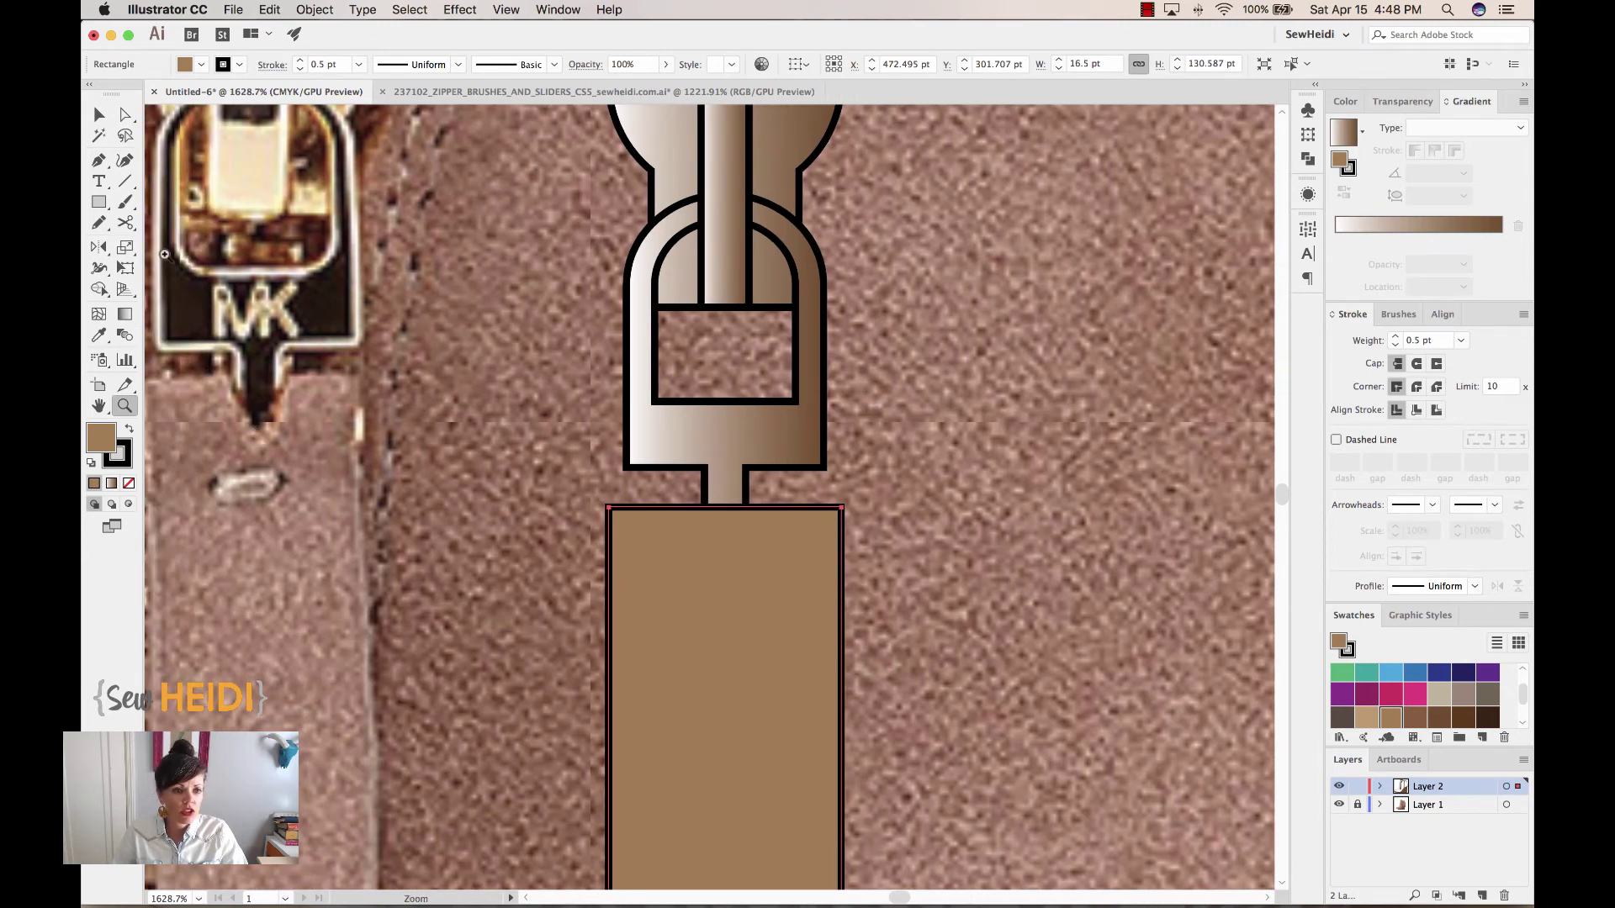
left_click(99, 160)
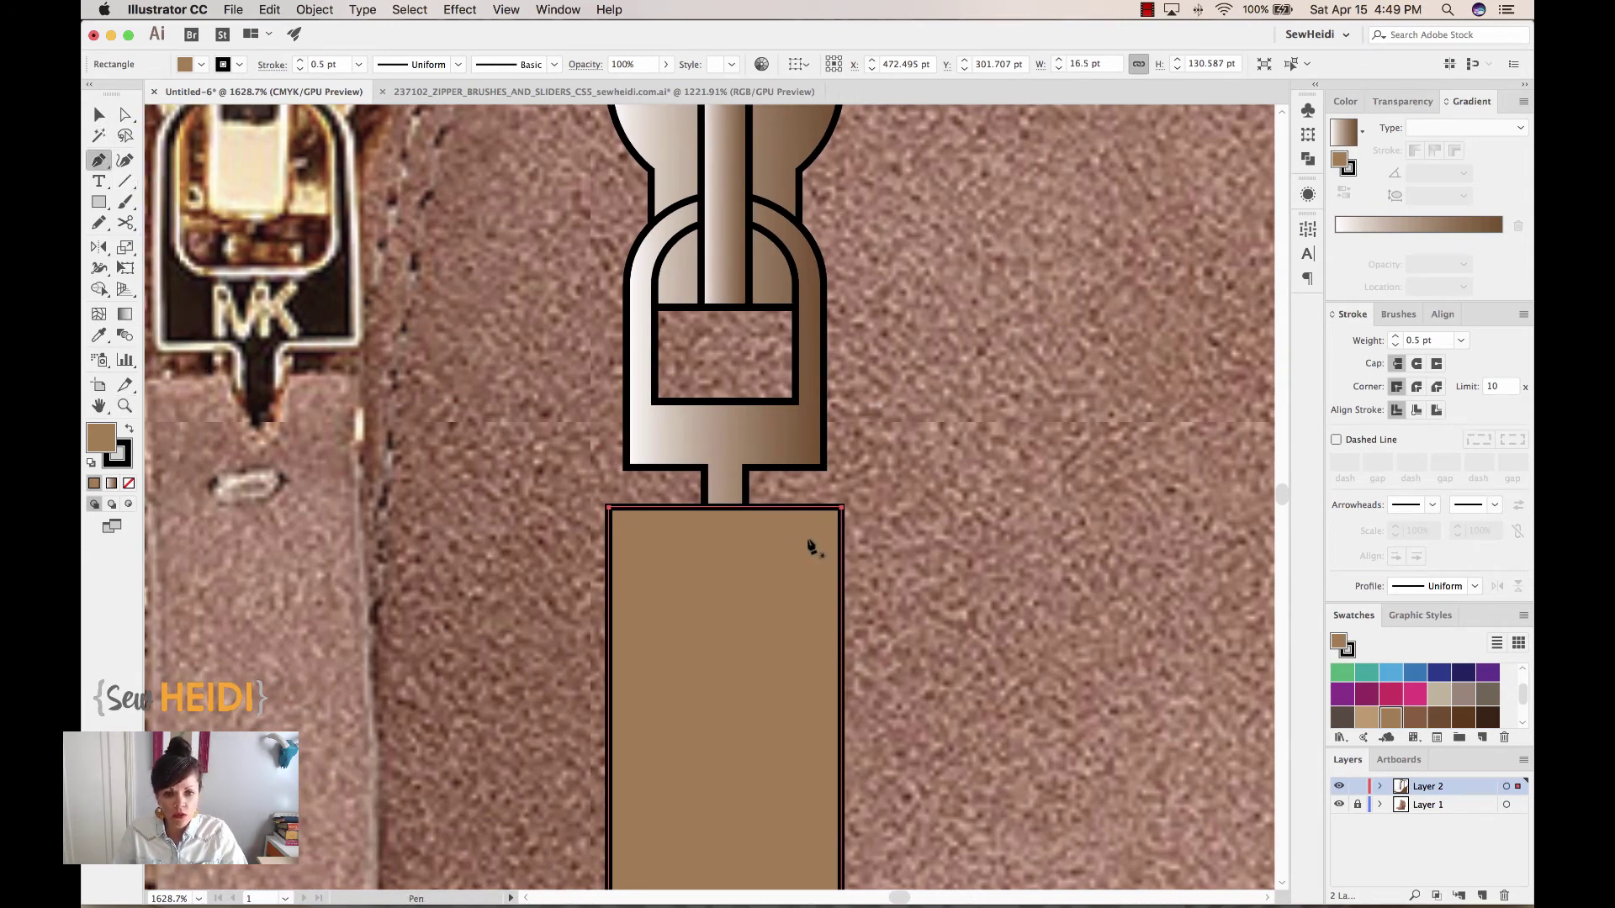
left_click(690, 508)
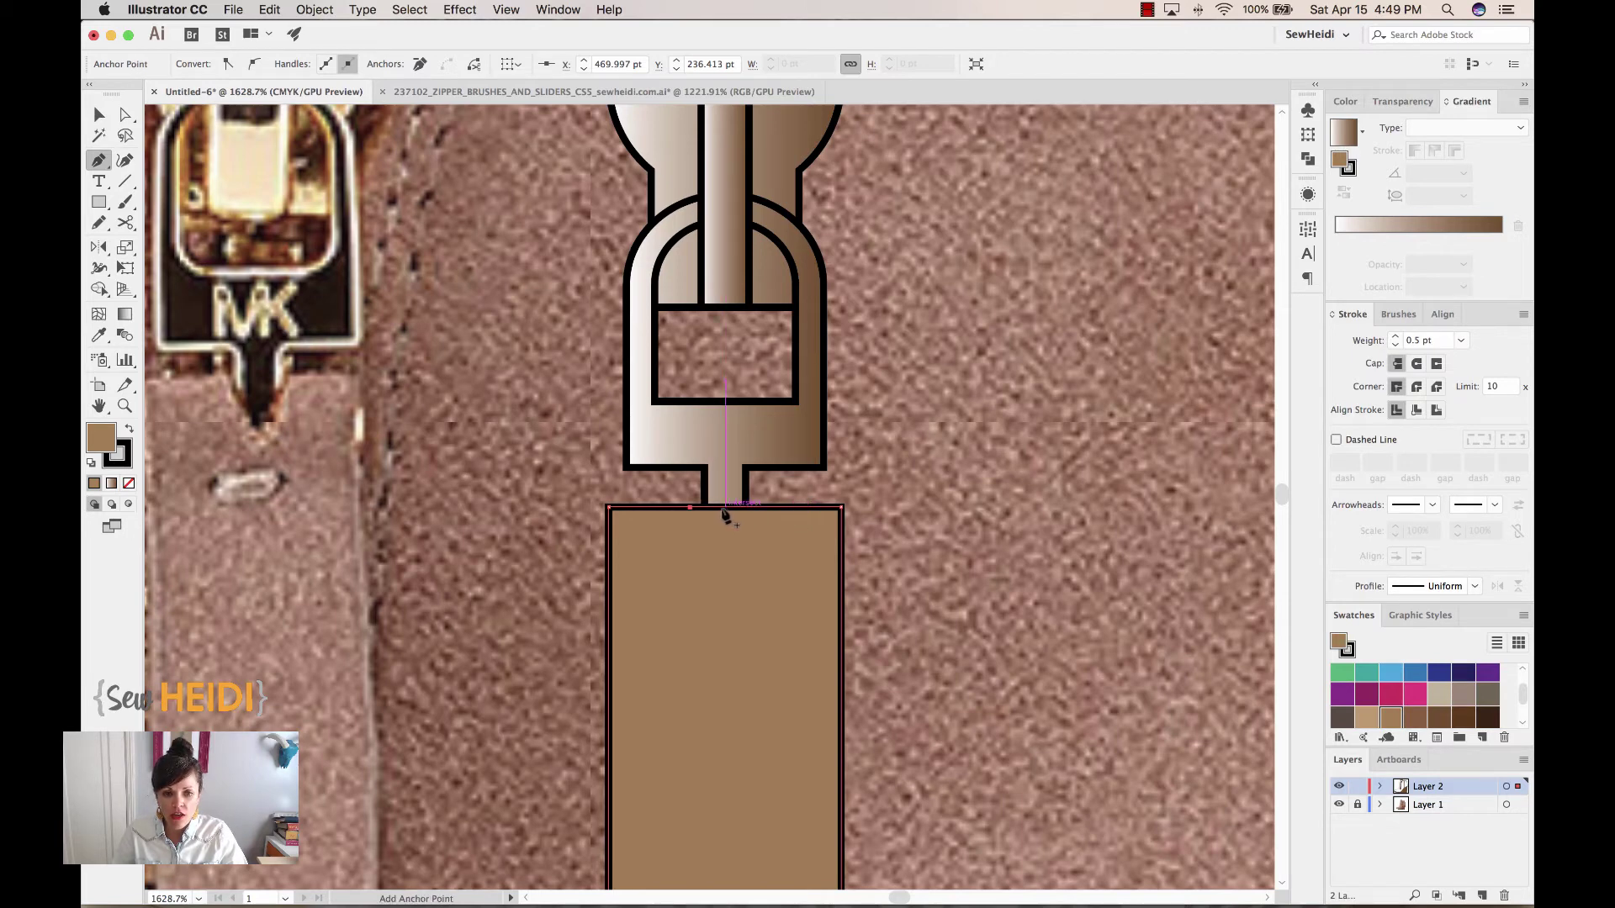
left_click(724, 508)
left_click(757, 508)
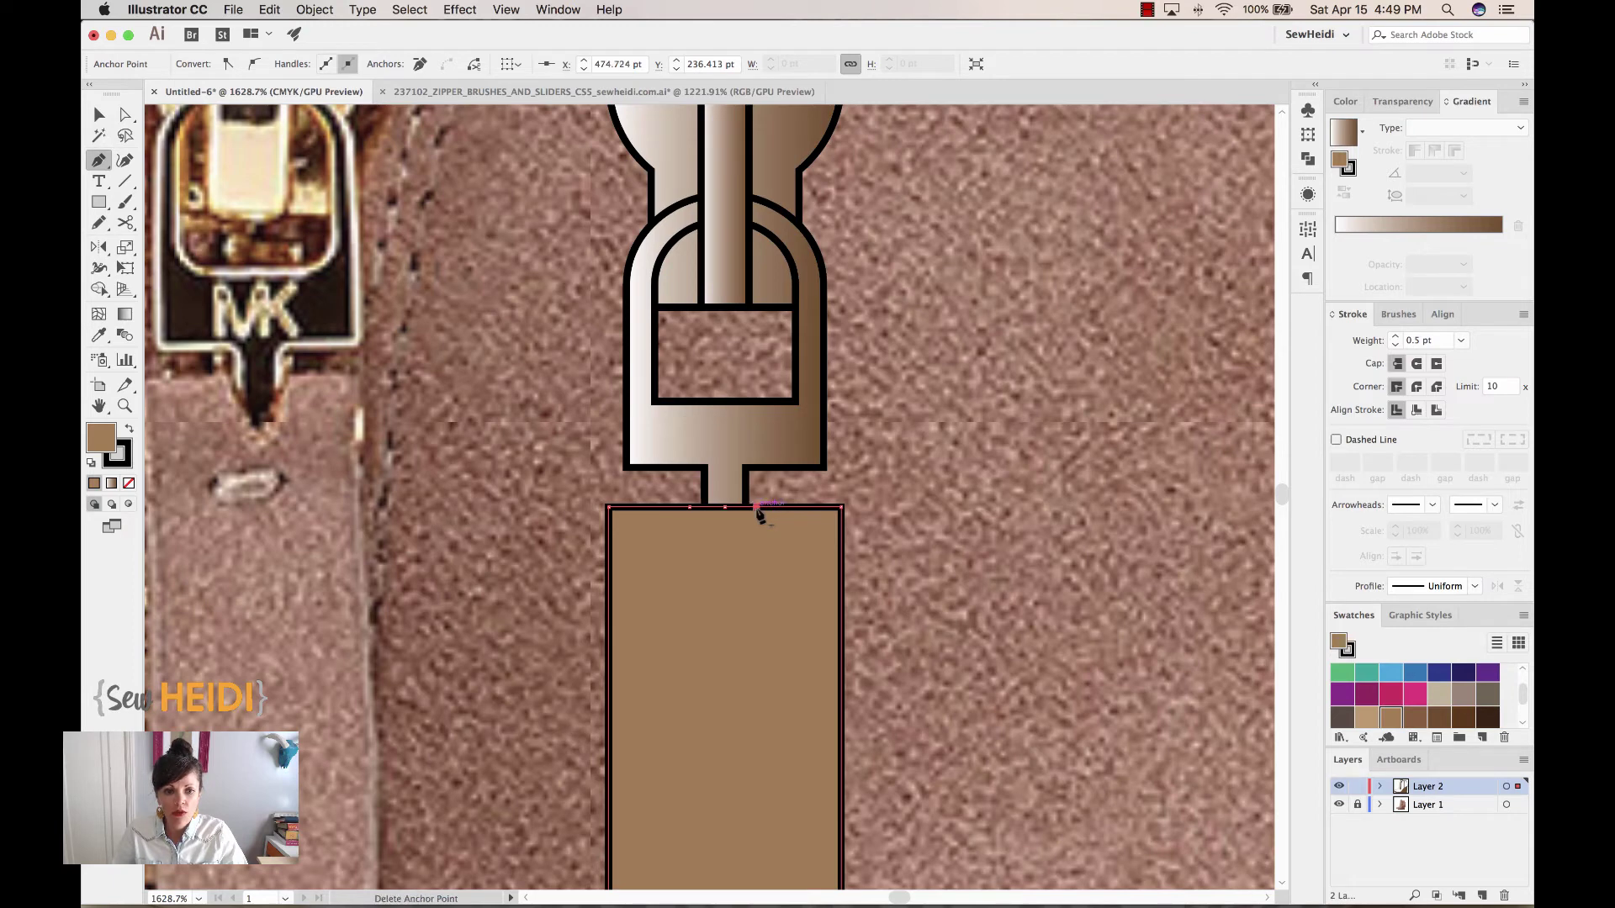
Drag the middle top anchor down into a V-notch beneath the slider's stem
left_click(126, 116)
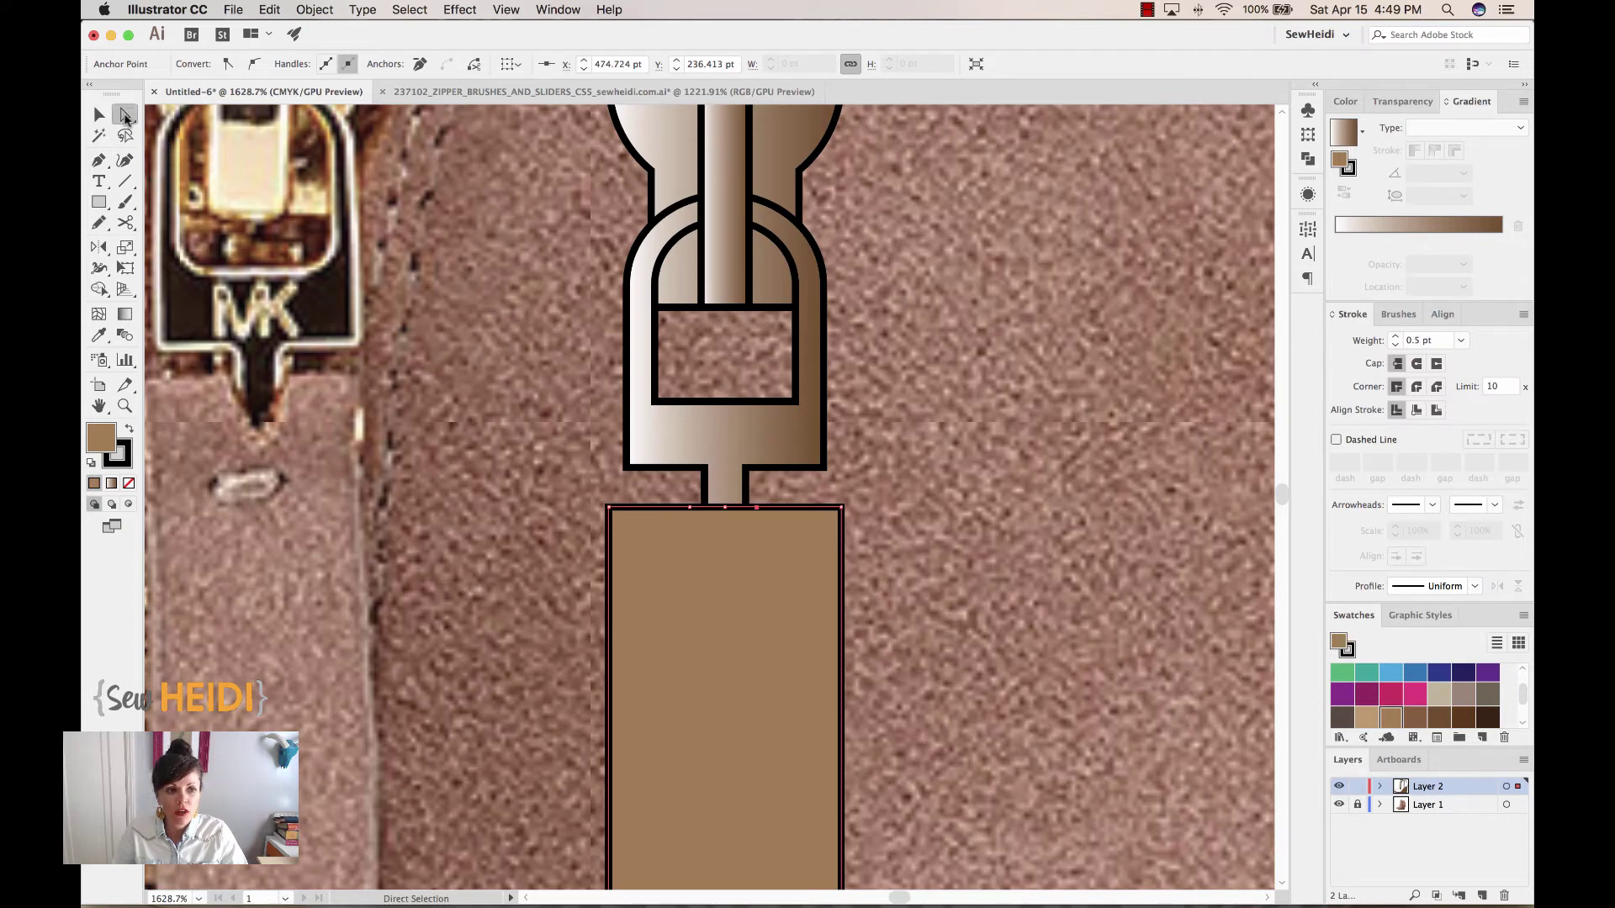
left_click_drag(725, 508, 724, 567)
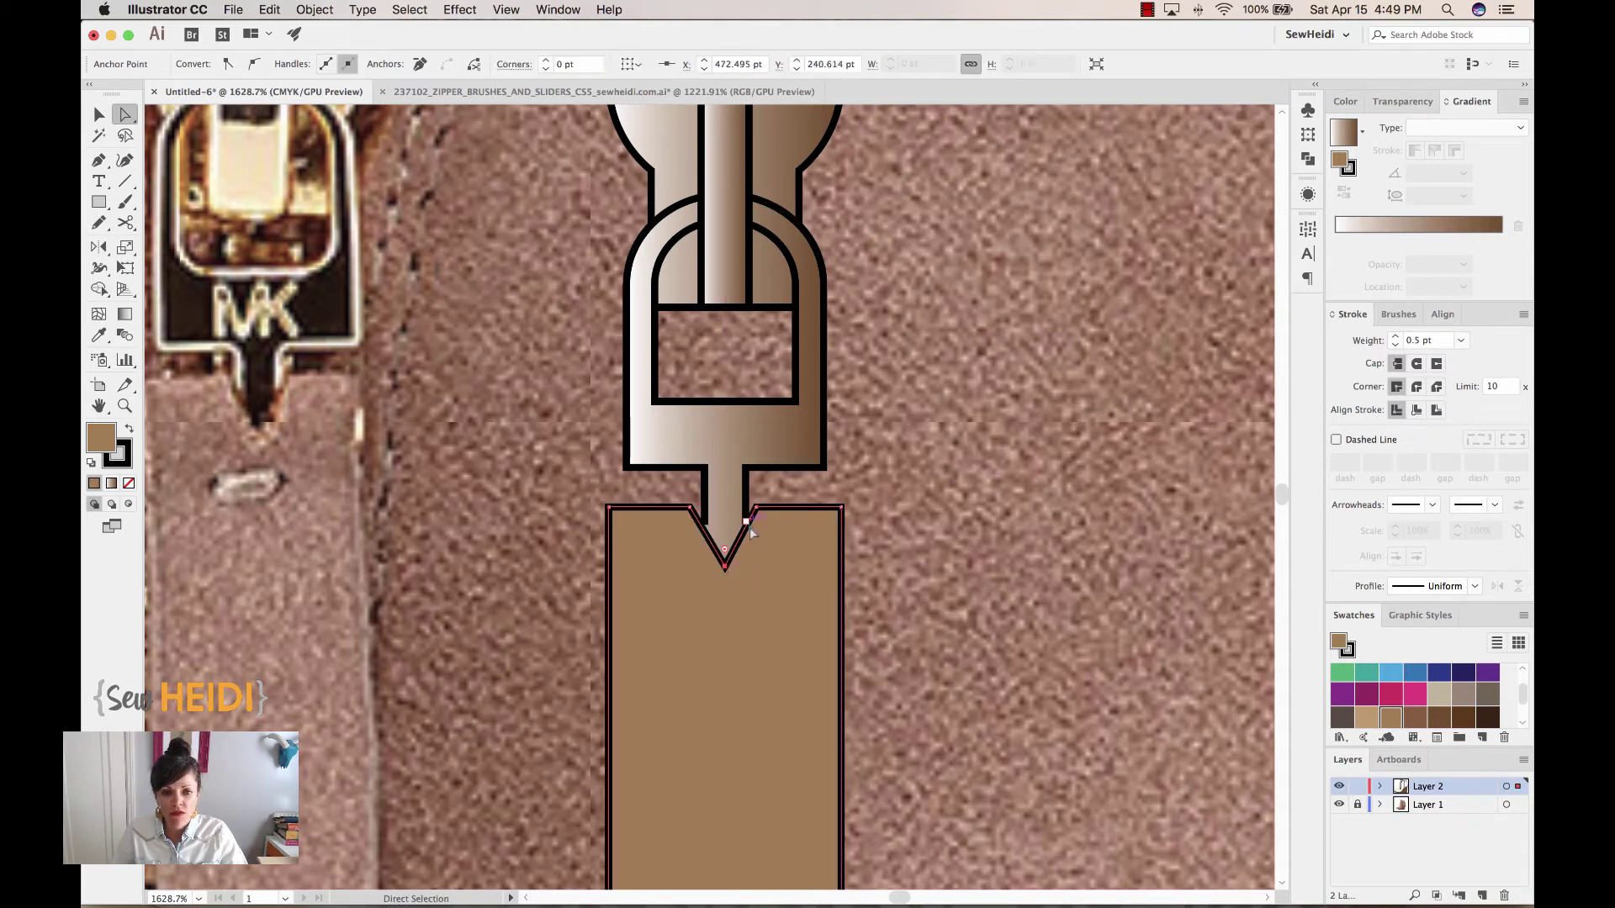
left_click(1017, 553)
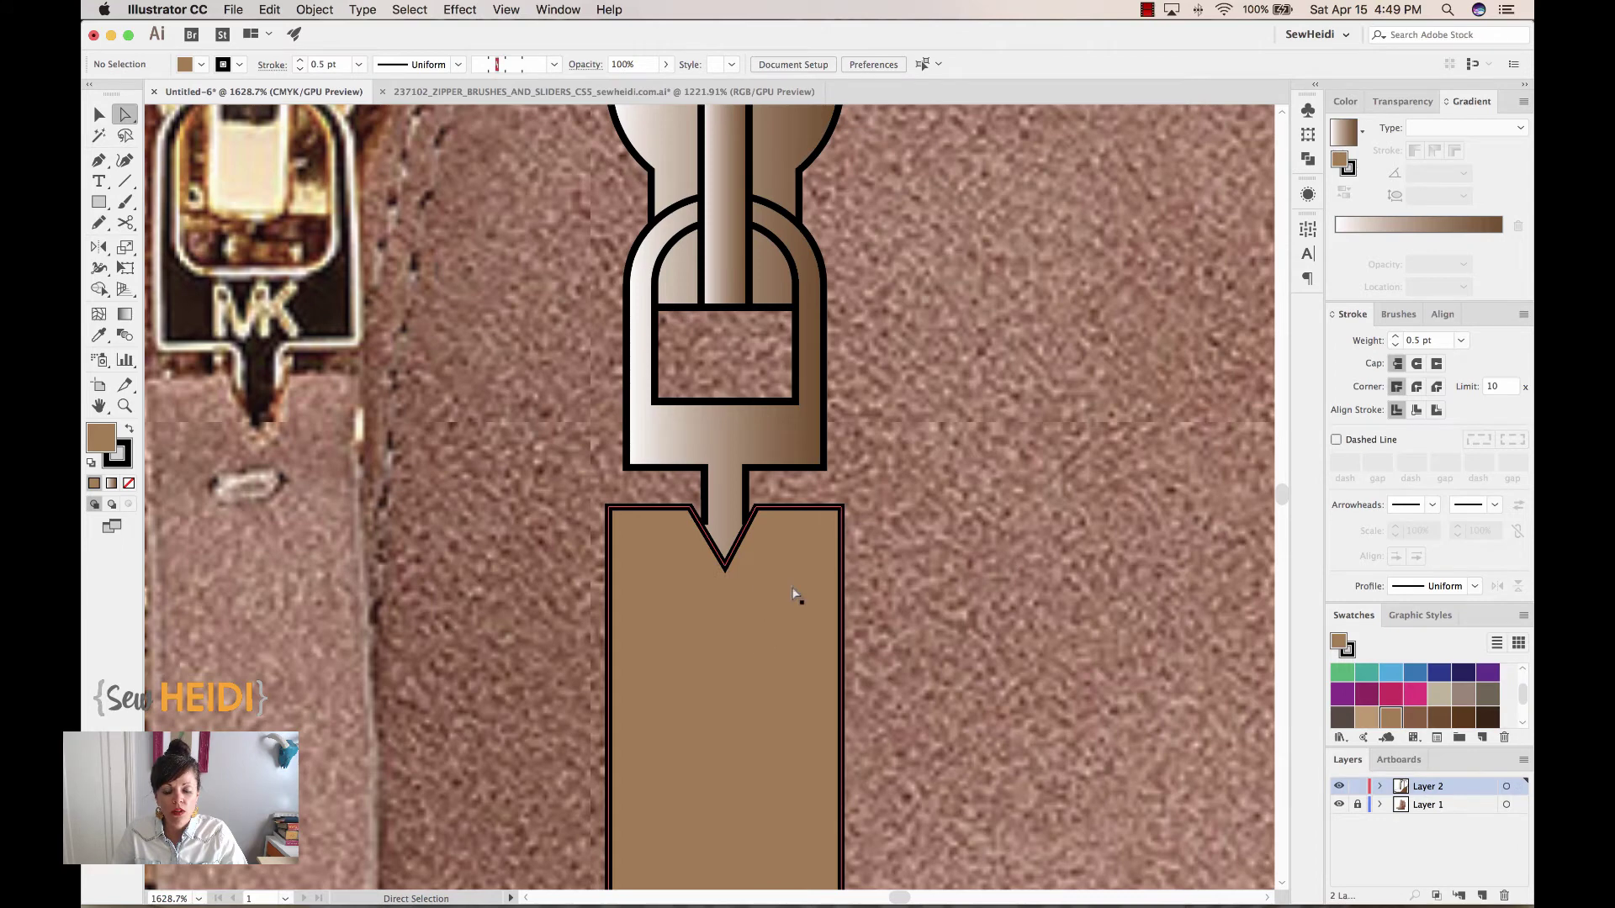
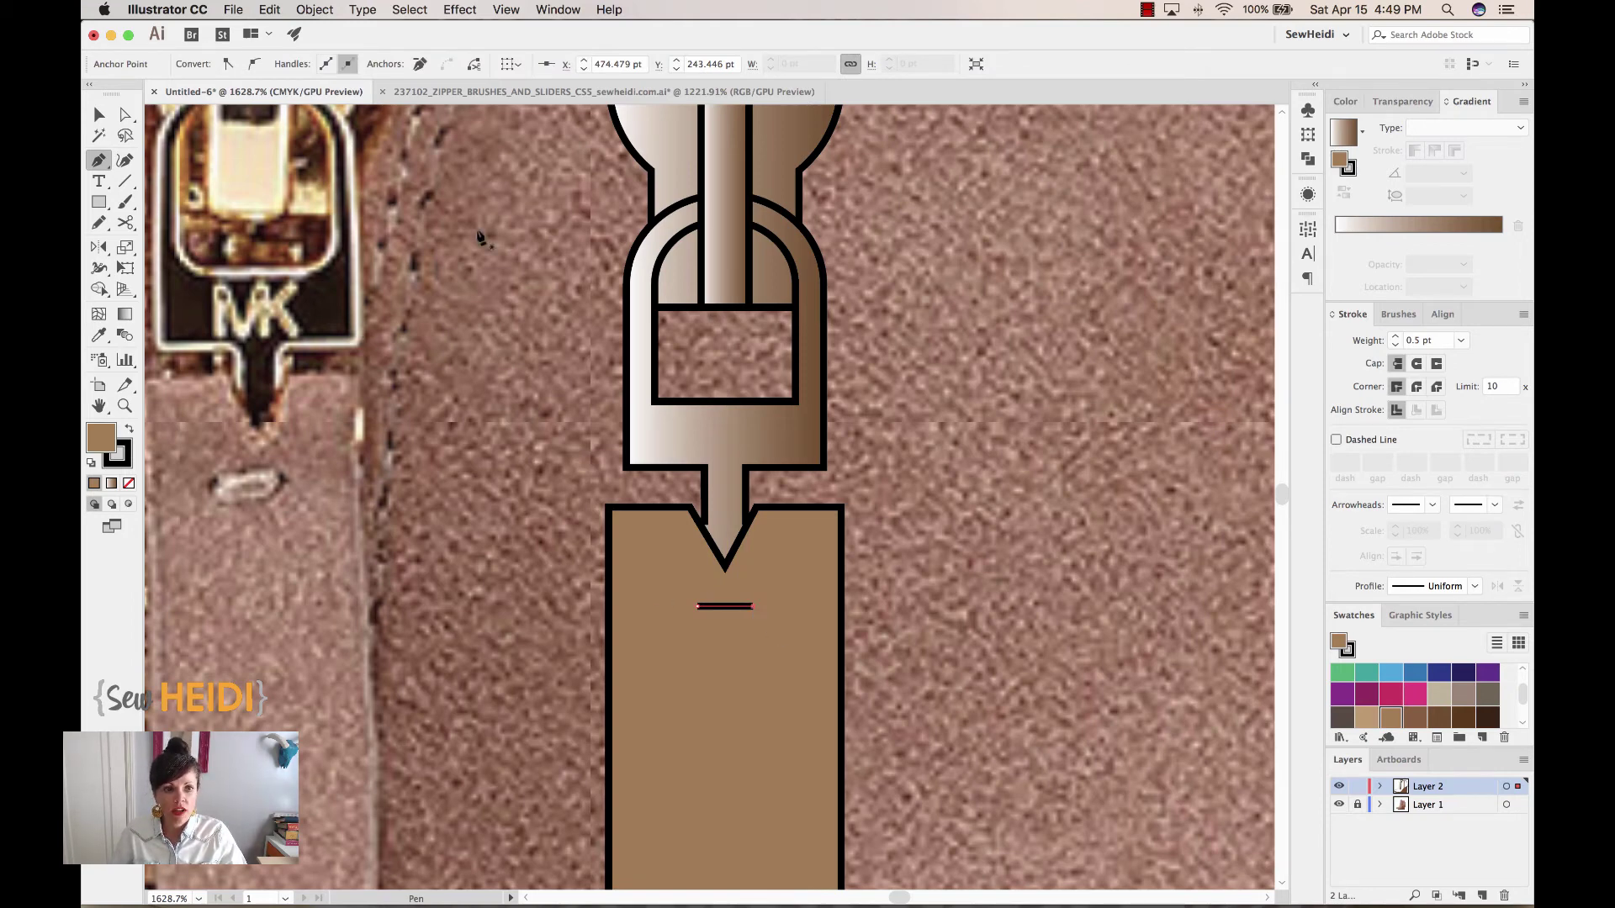
Apply a Zig Zag effect to the pull-tab line: size 1 pt, 10 ridges, smooth points
left_click(468, 11)
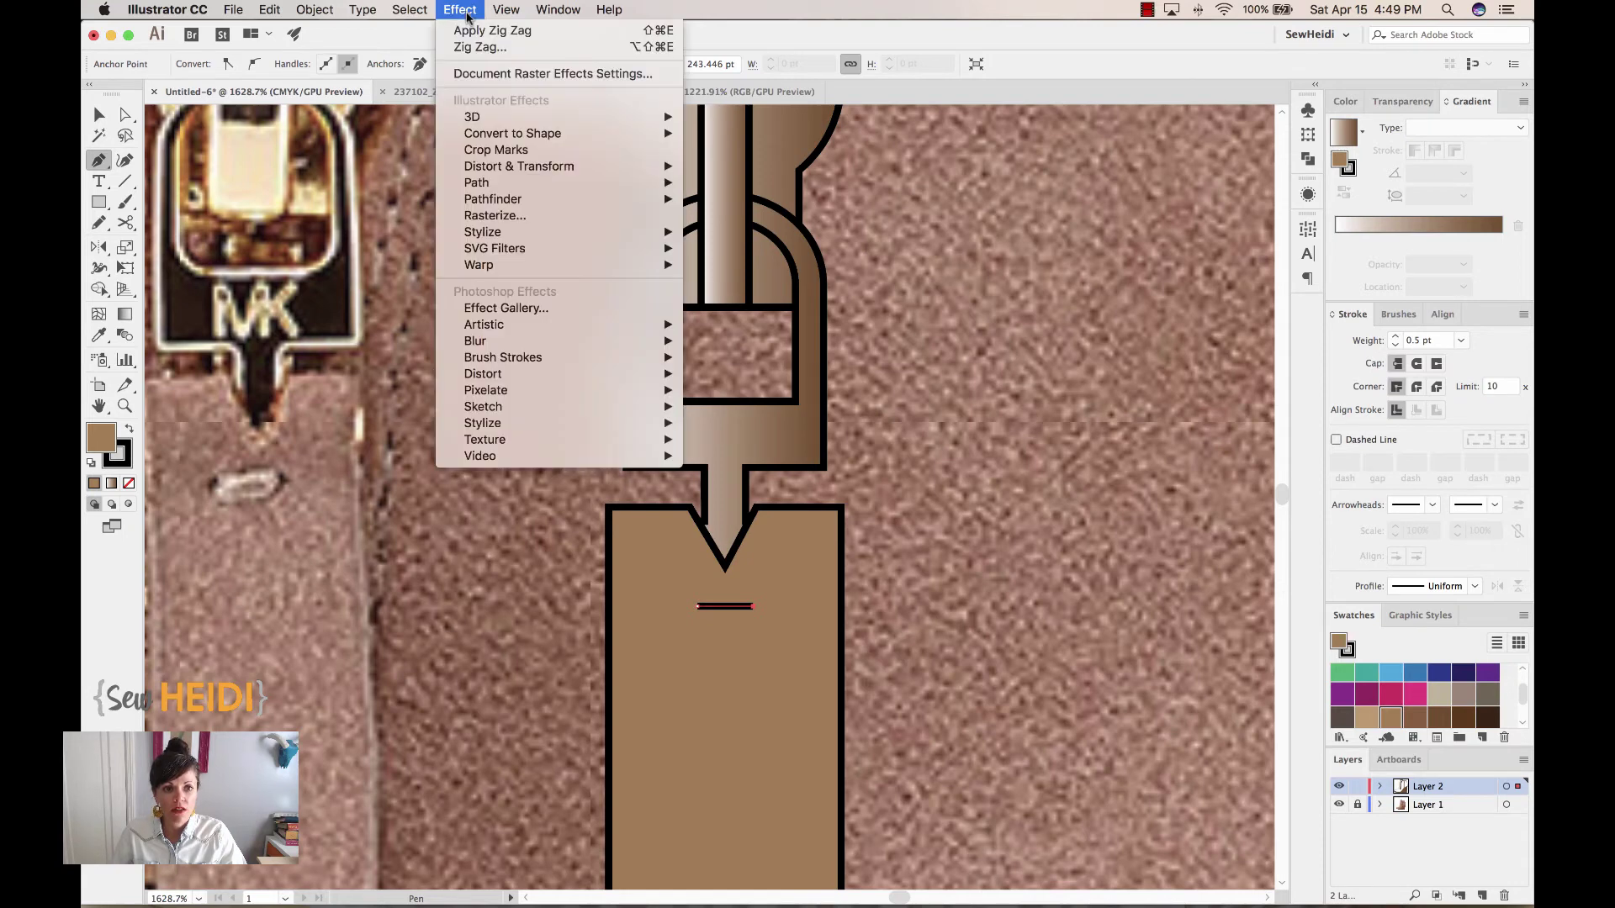
mouse_move(486, 168)
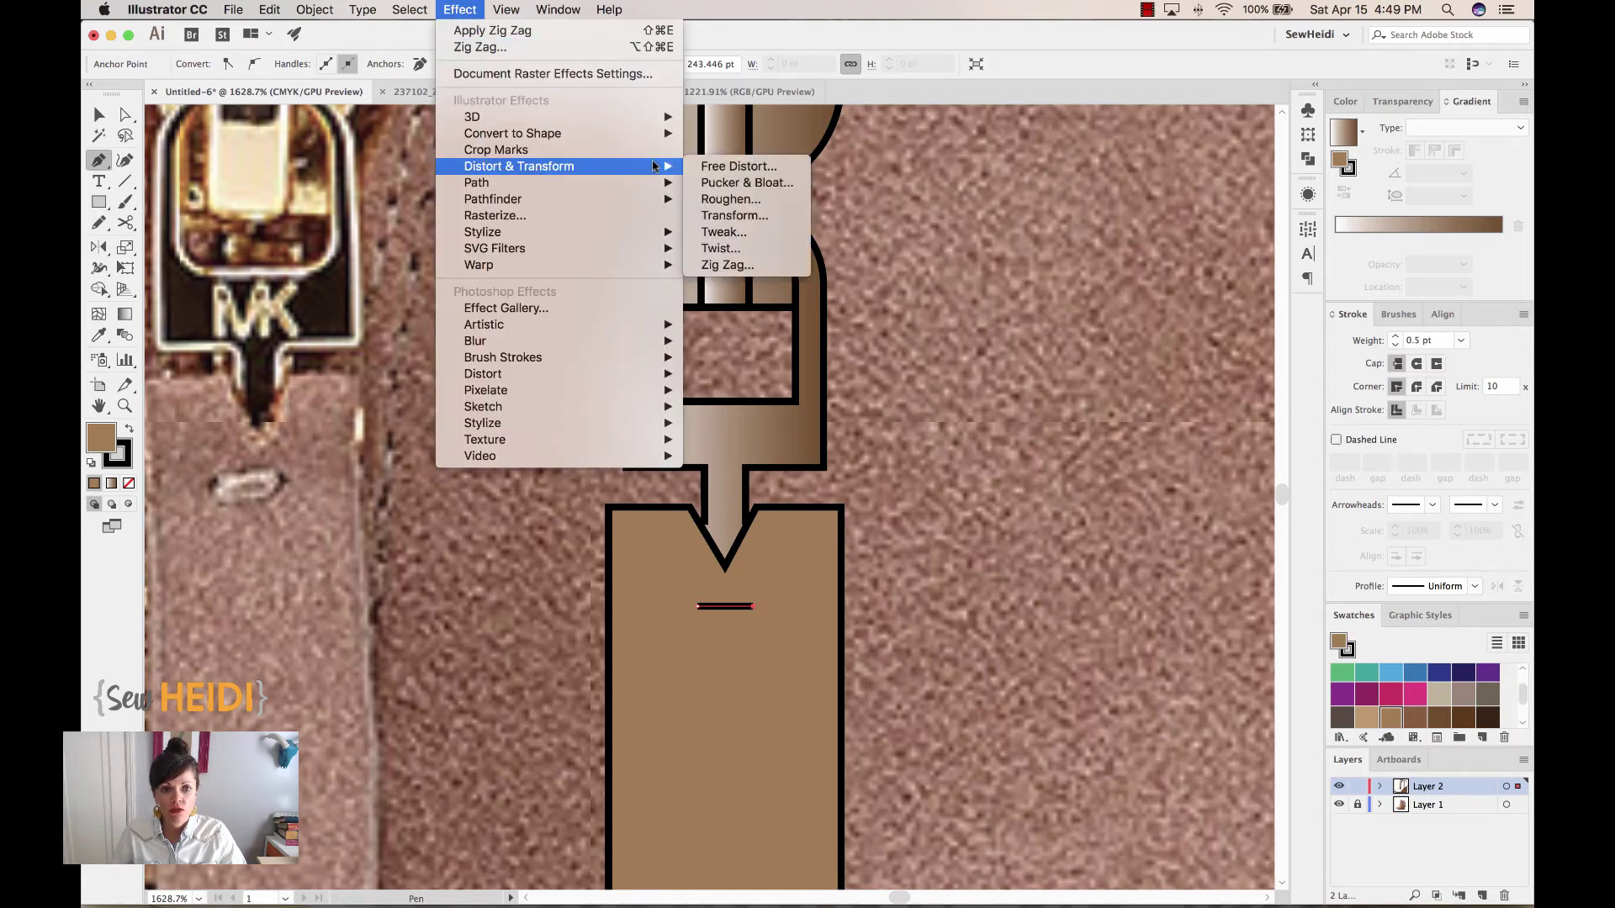
left_click(729, 265)
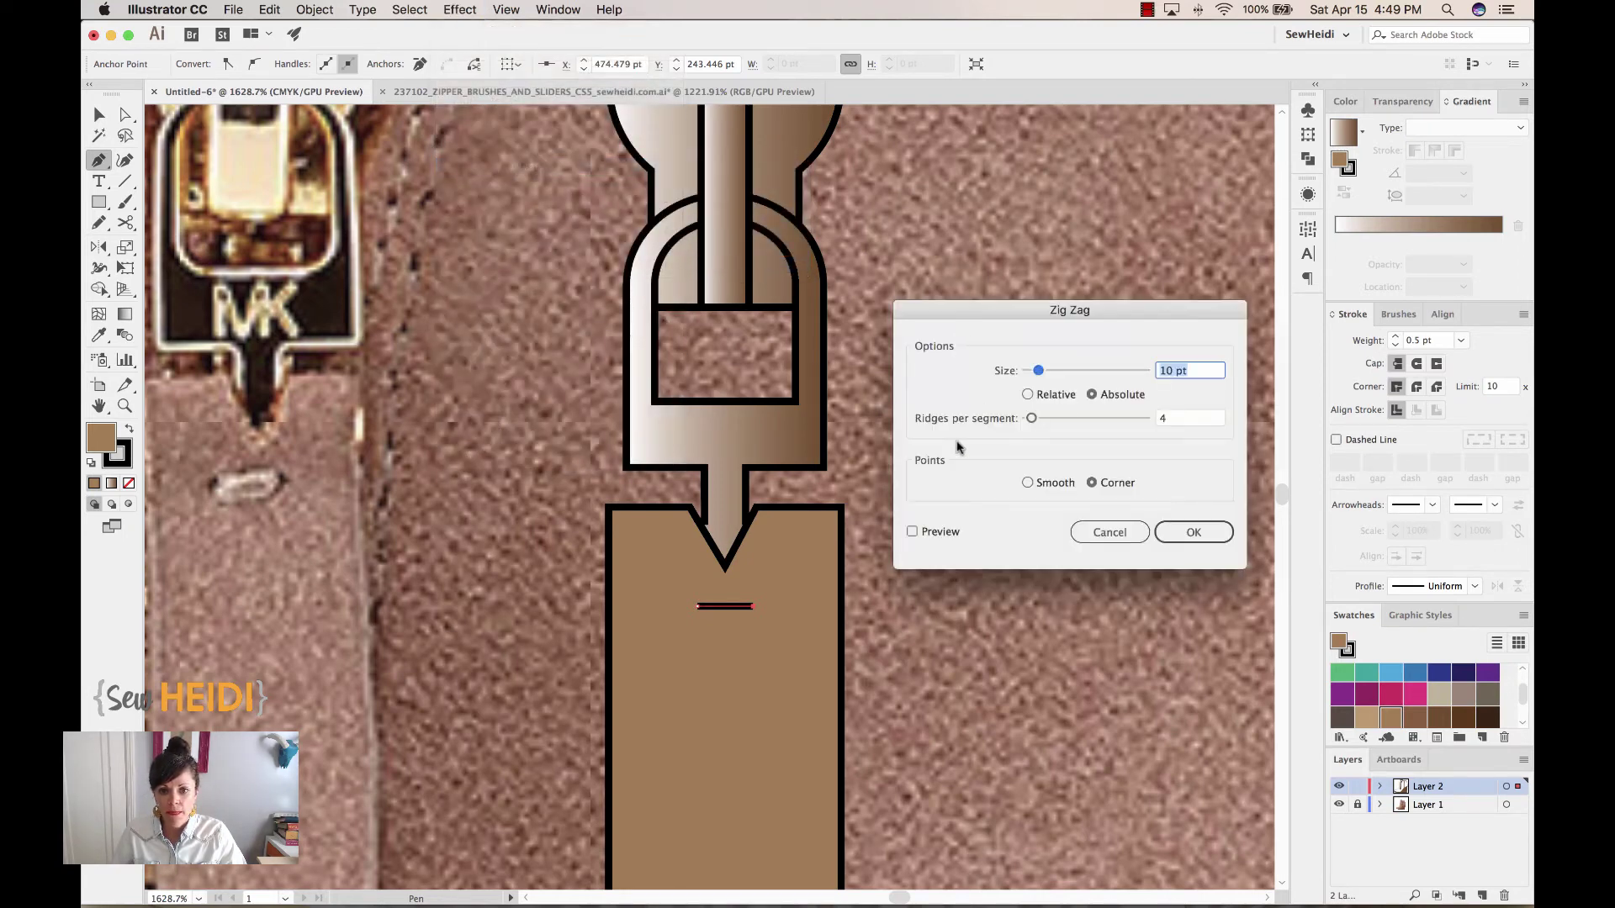
left_click(913, 533)
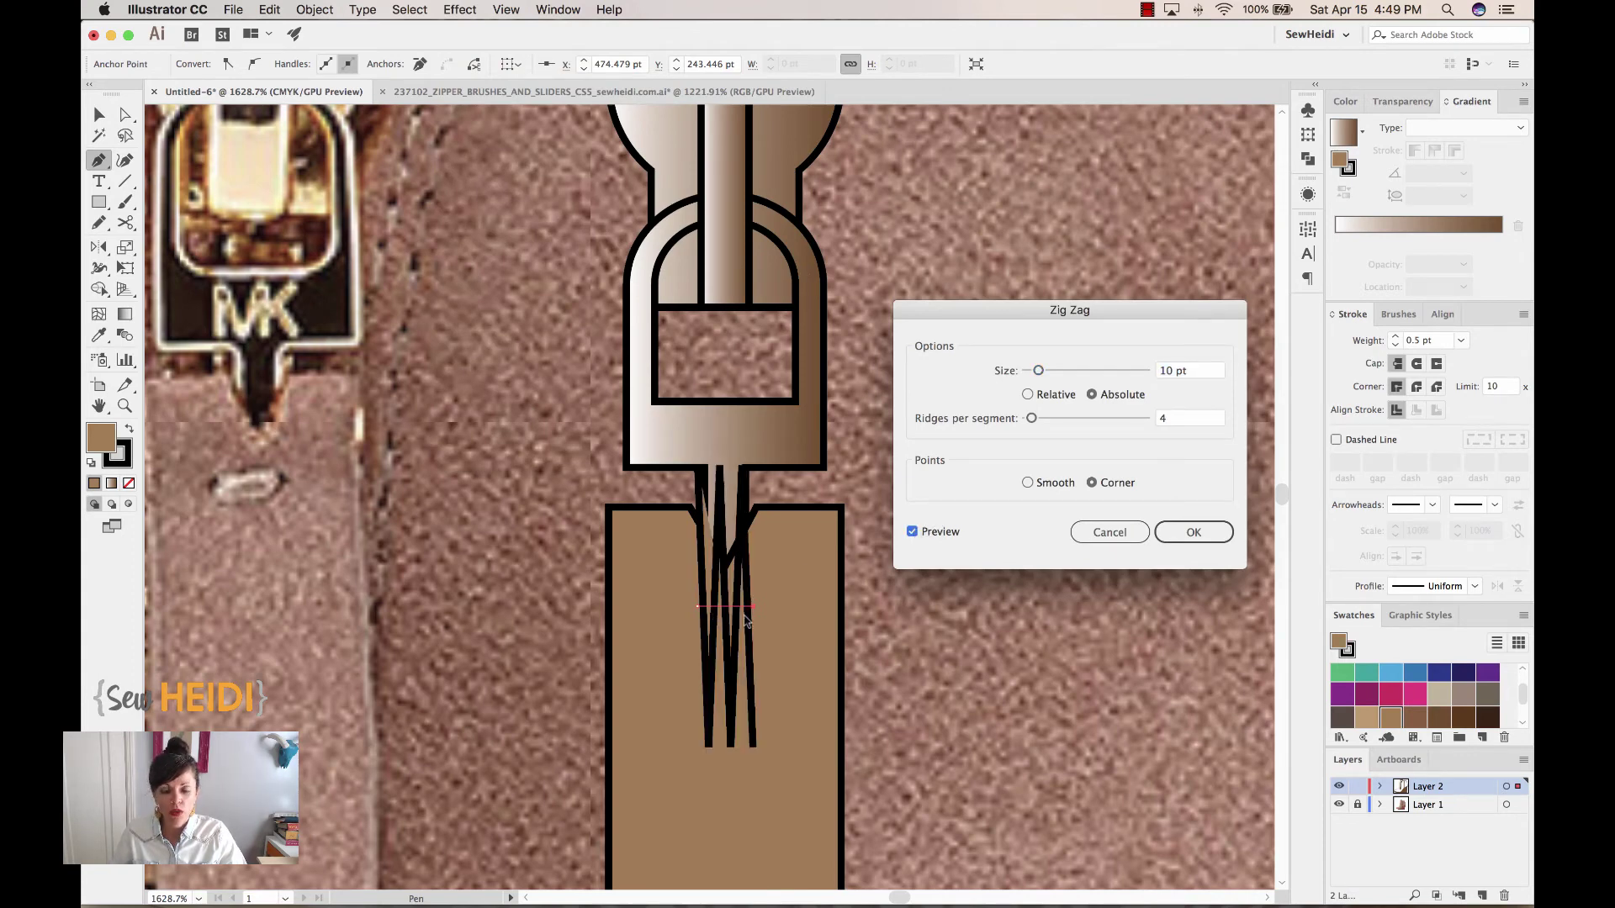
left_click(1189, 371)
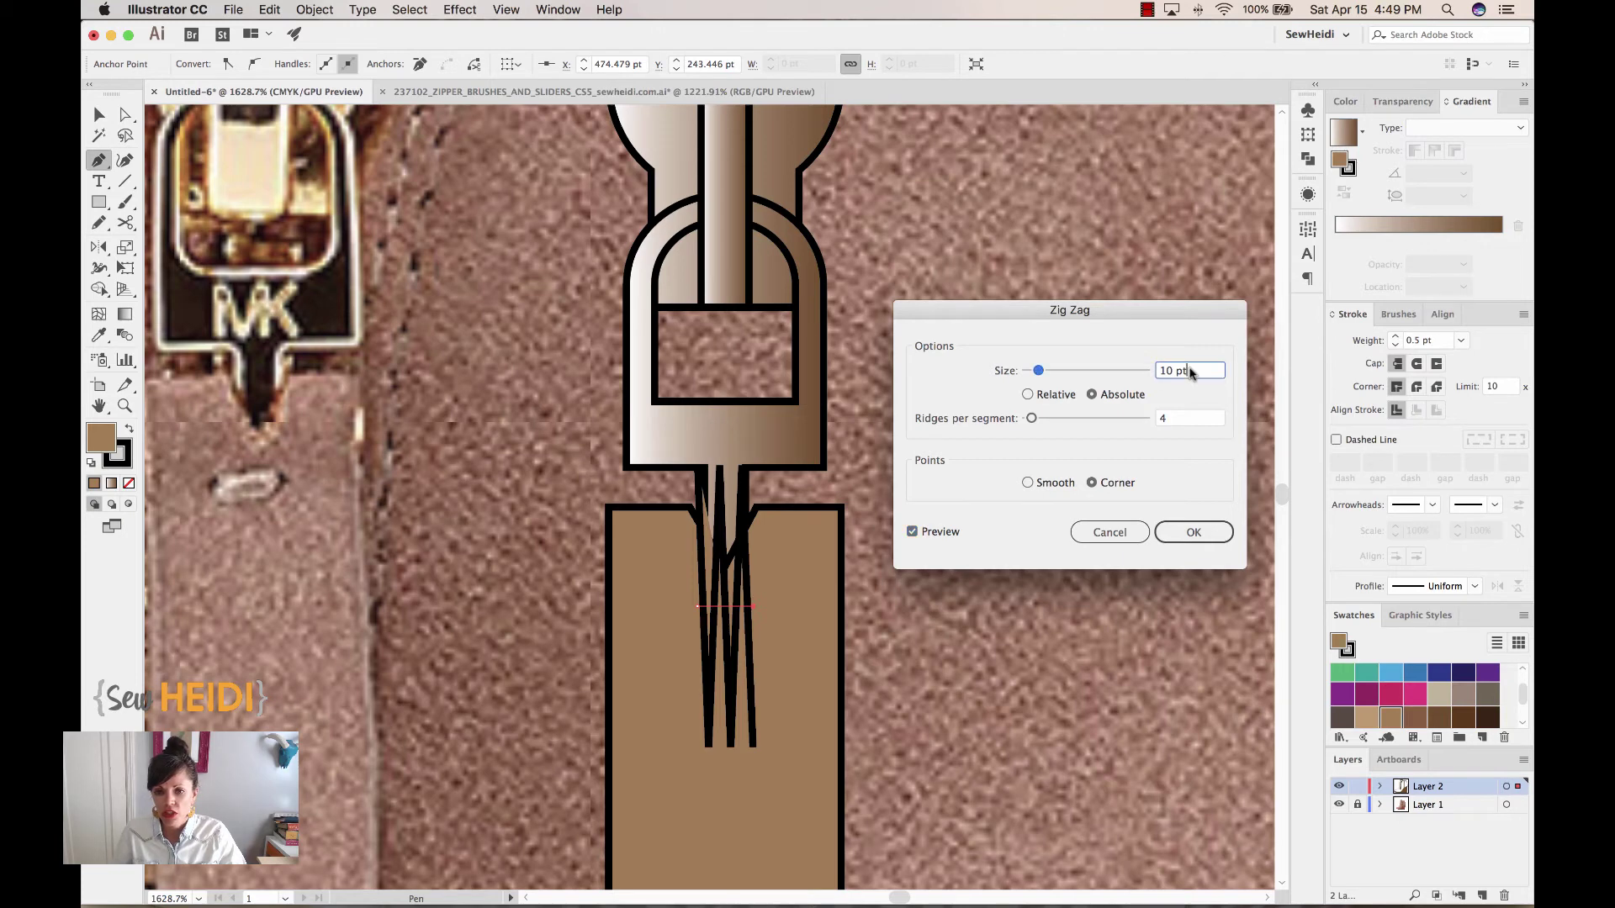
key("Down")
key("Down")
key("Down")
key("Down")
key("Down")
key("Down")
key("Down")
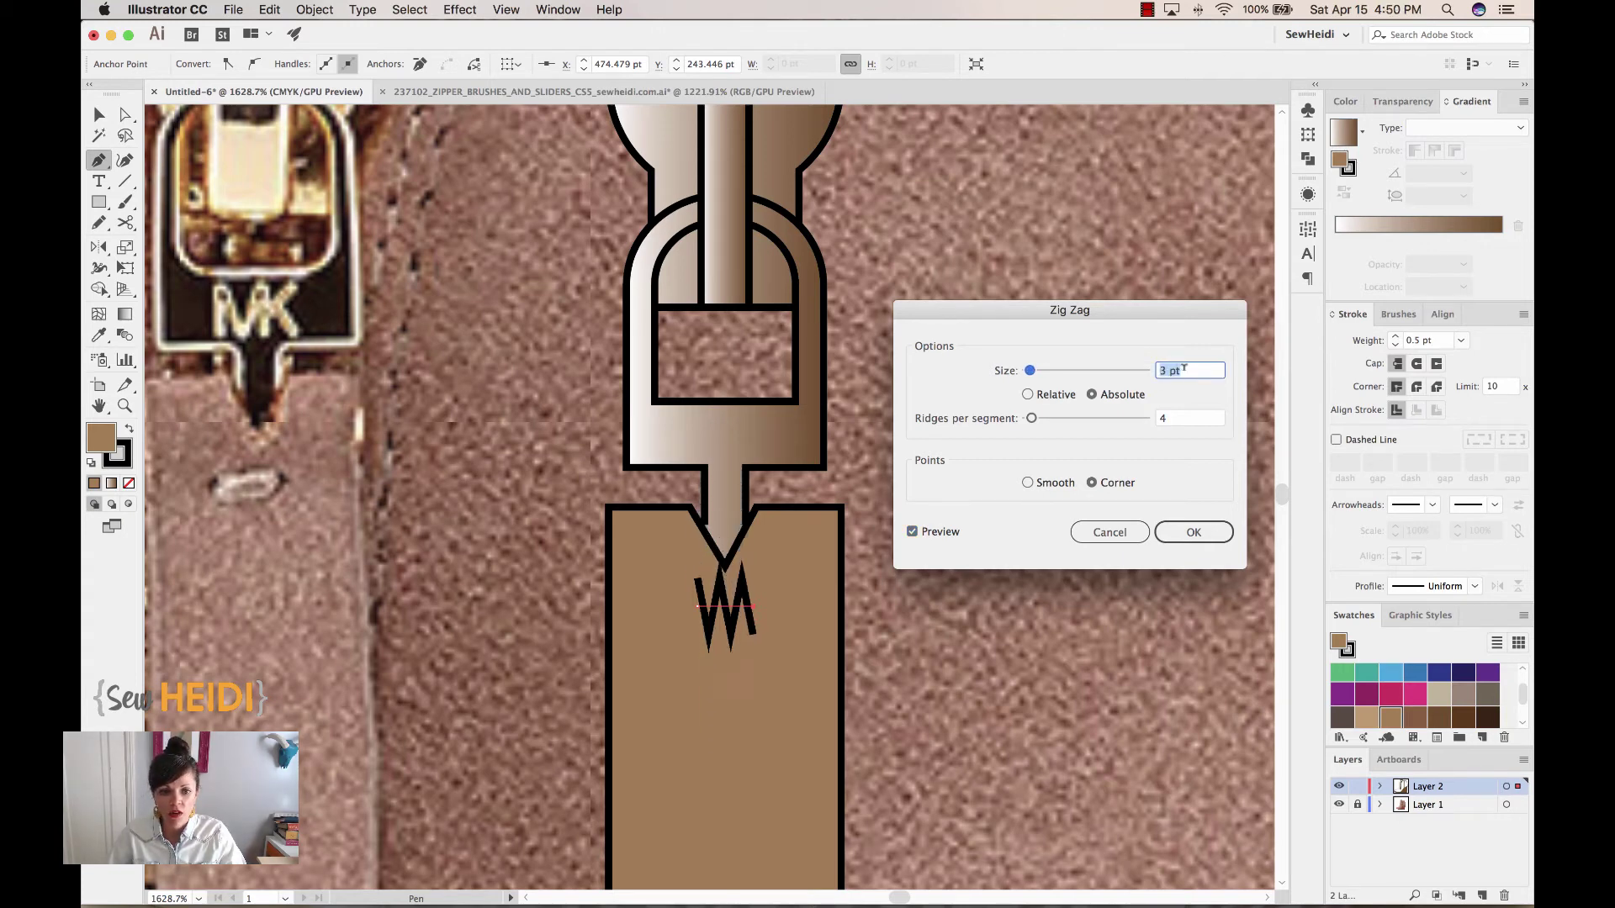
key("Down")
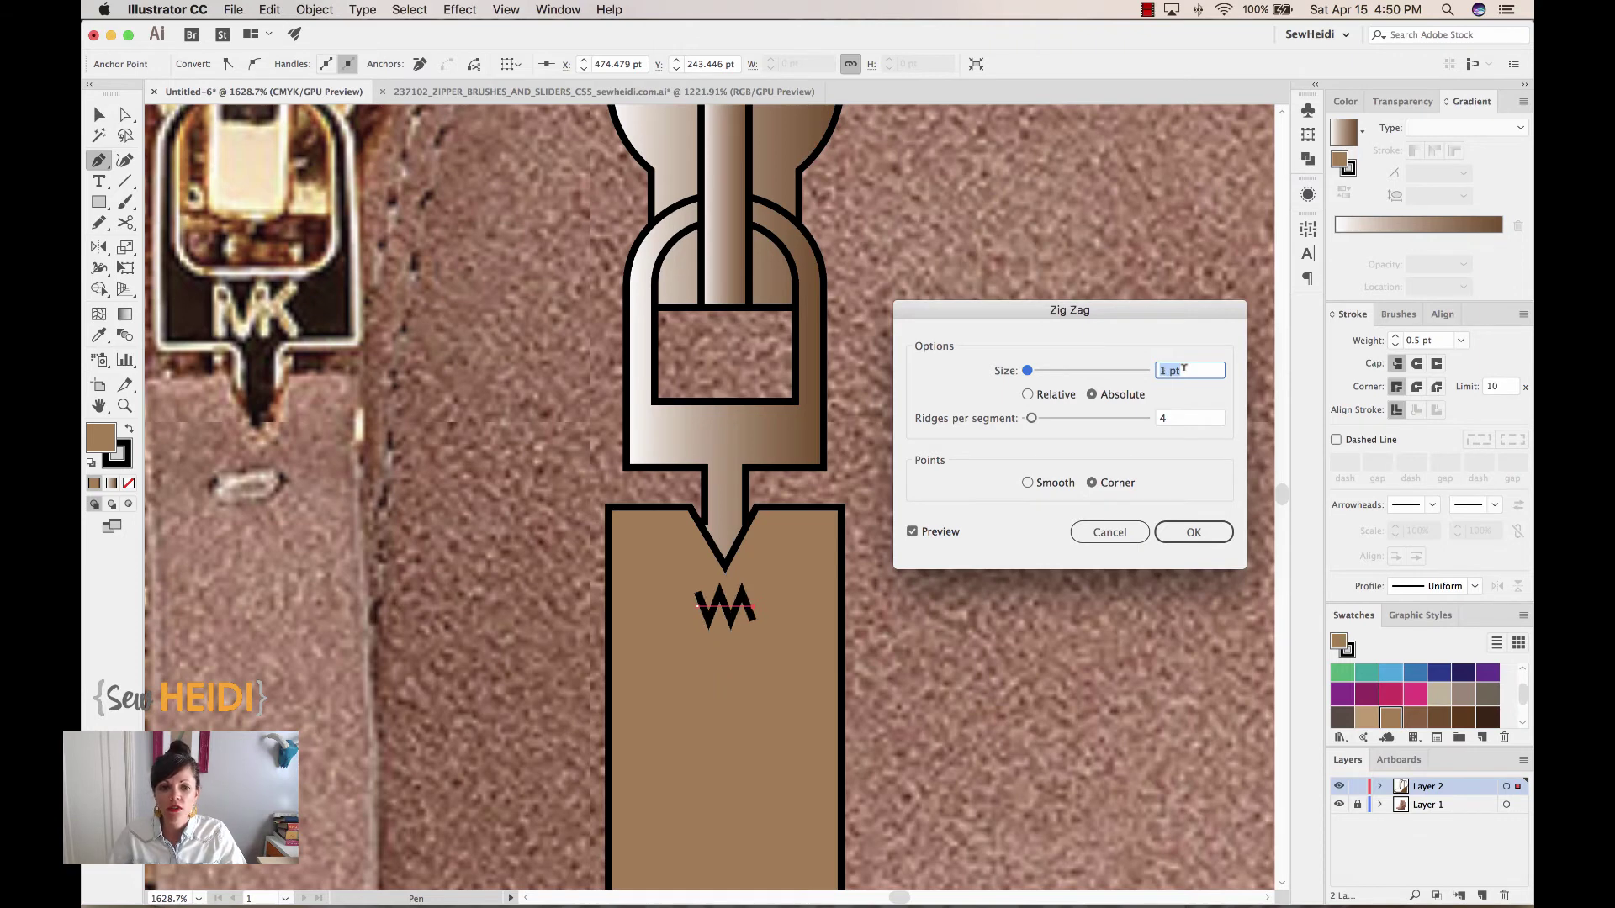
left_click(1185, 418)
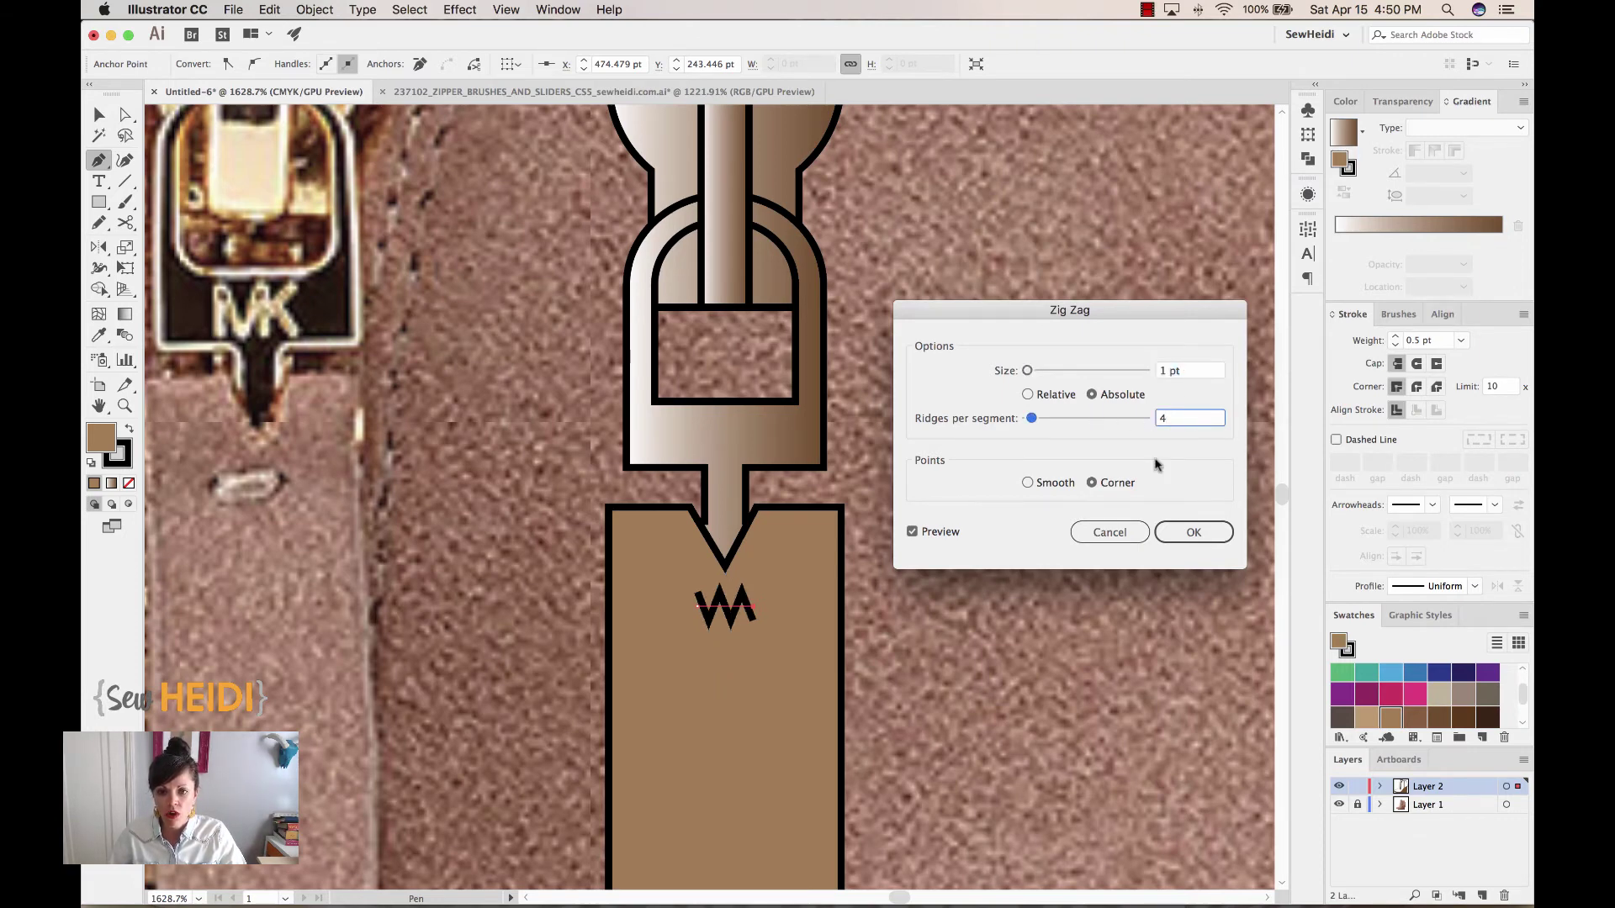
key("Up")
key("Up")
key("Up")
key("Up")
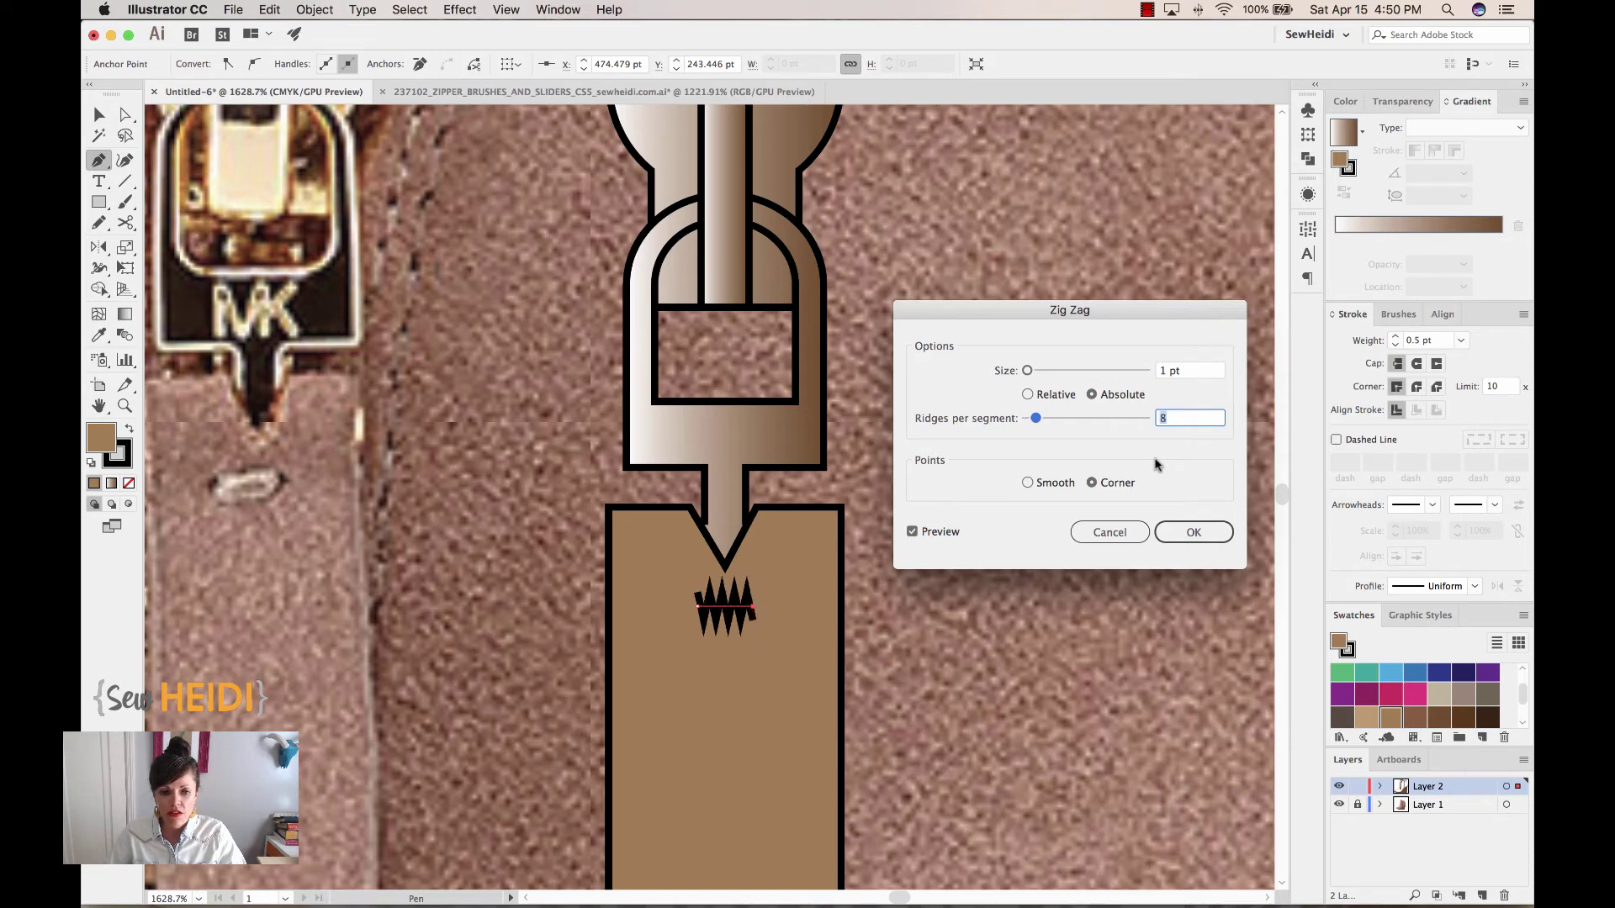
key("Up")
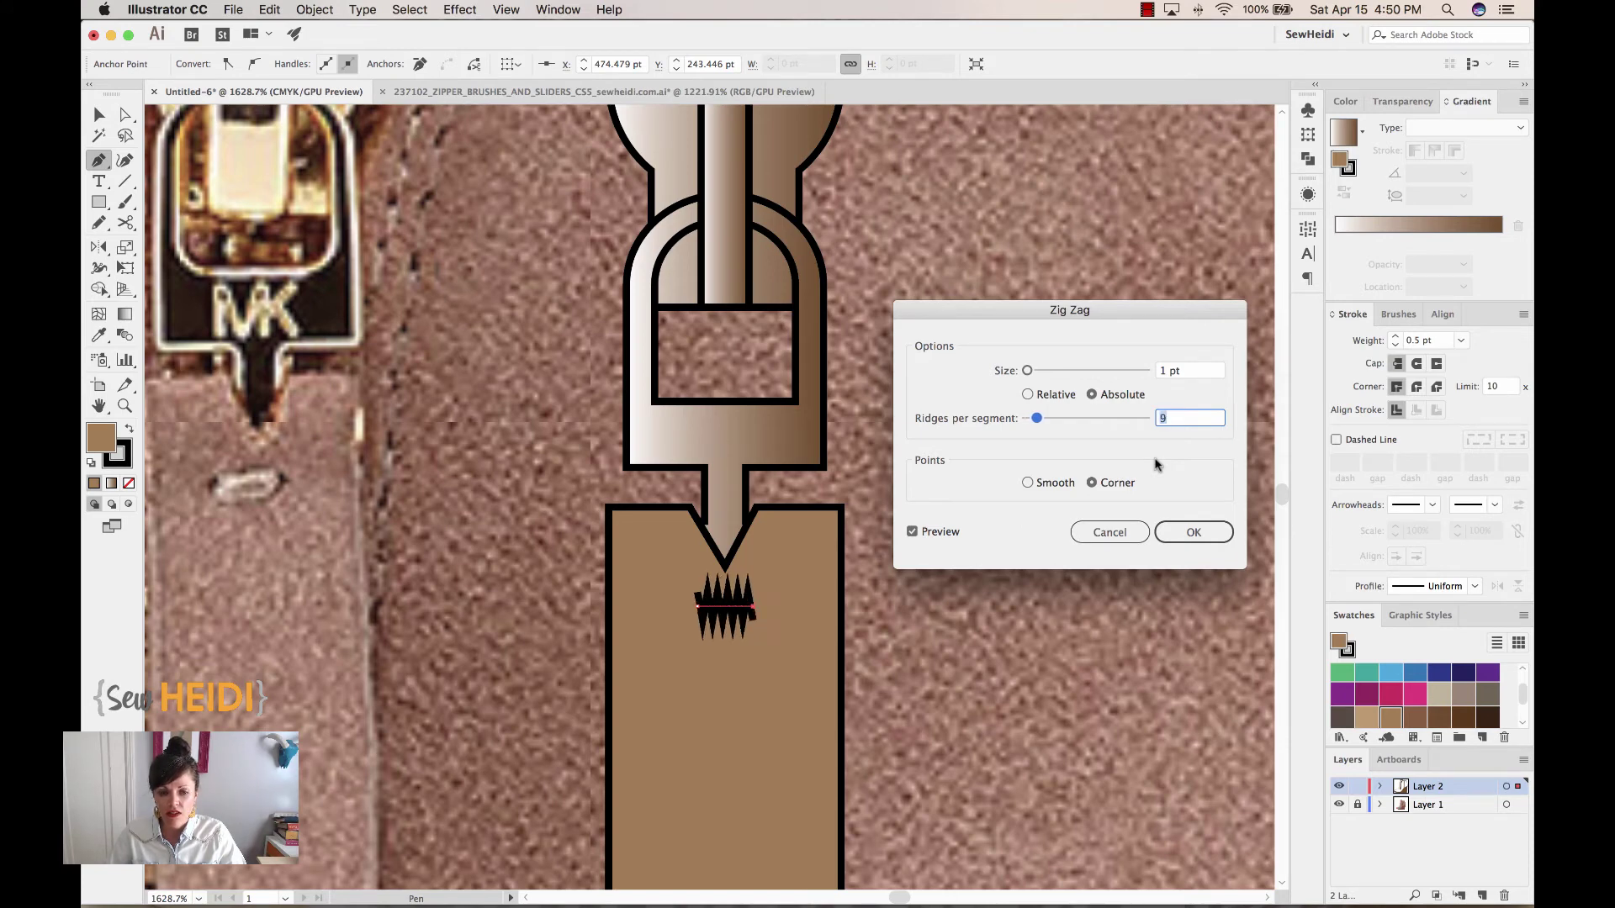
left_click(1029, 483)
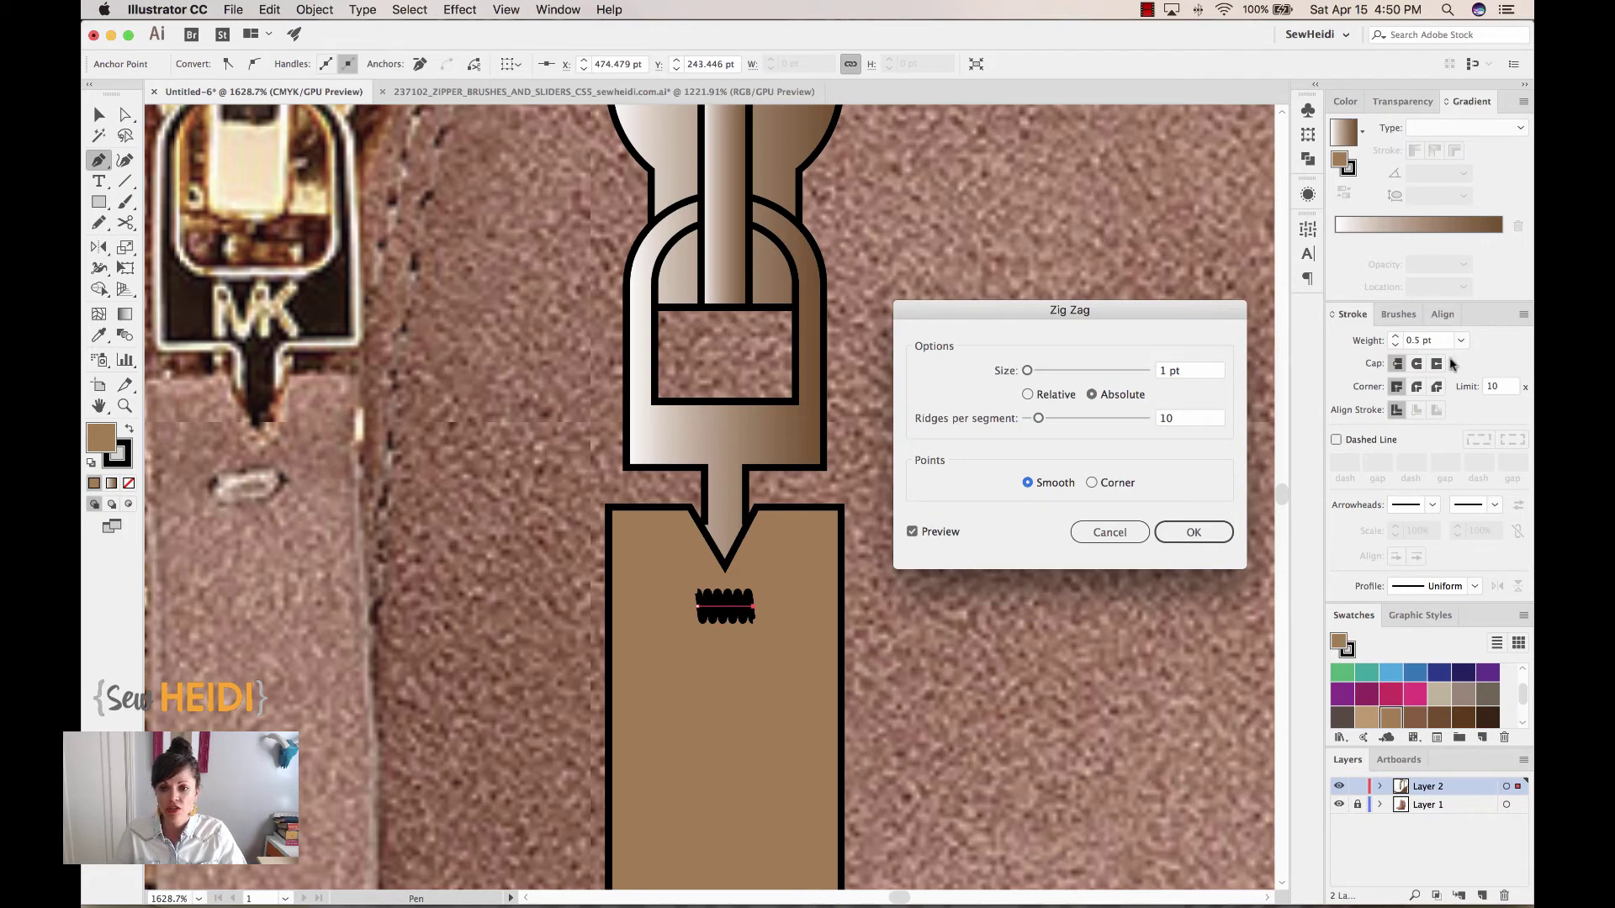
left_click(1182, 531)
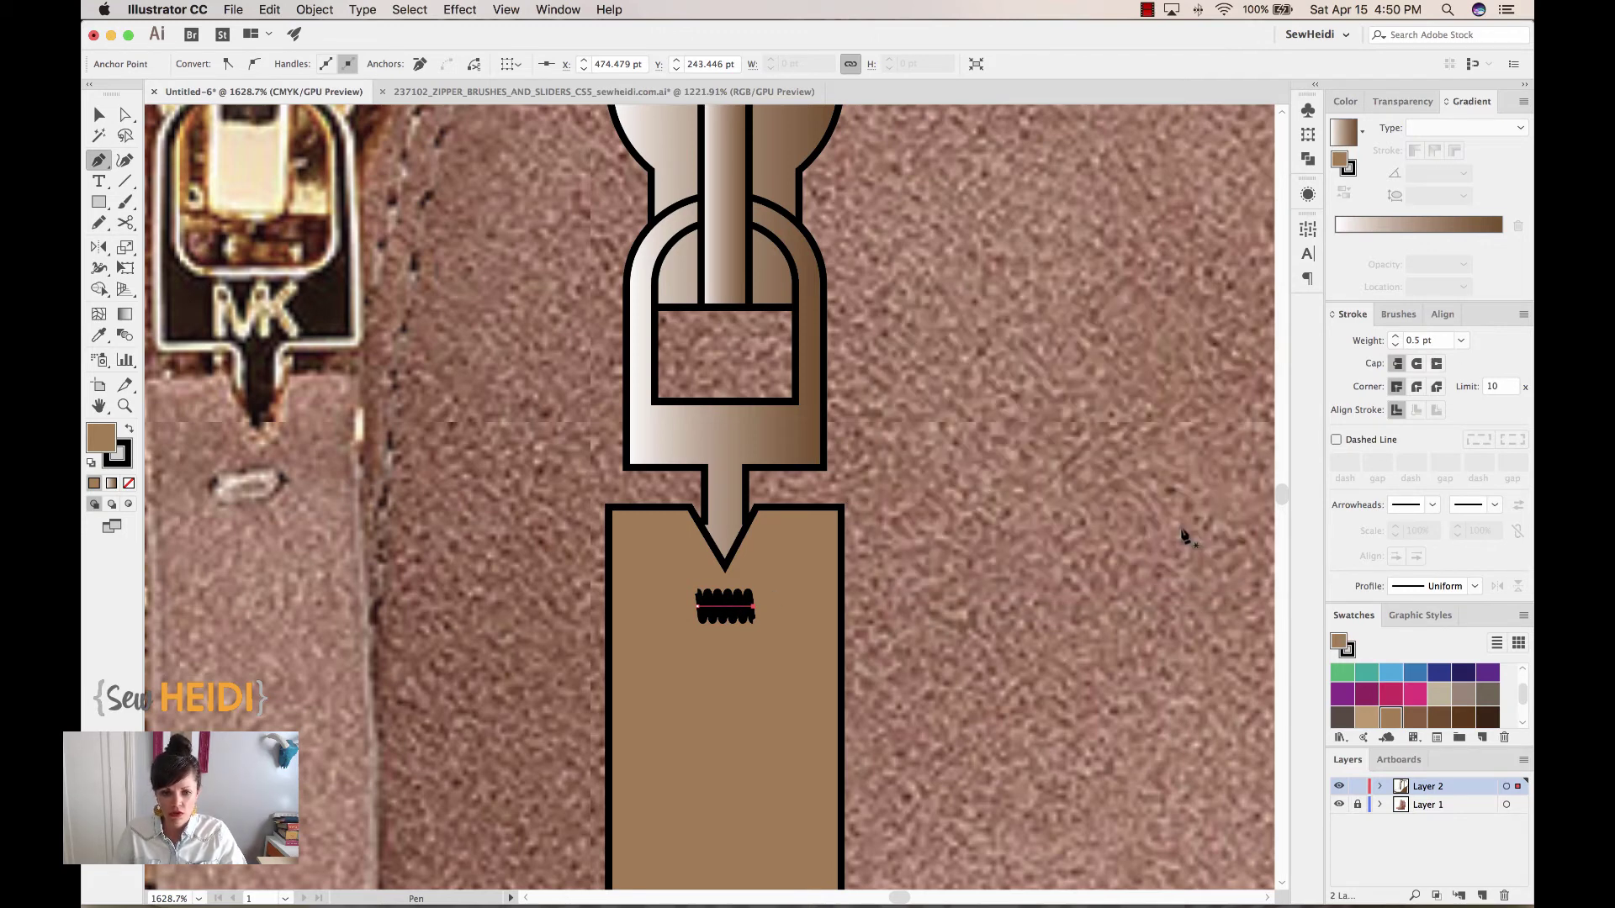
Set the zigzag stroke weight to 0.35 pt with round caps
triple_click(1405, 341)
type("0.25")
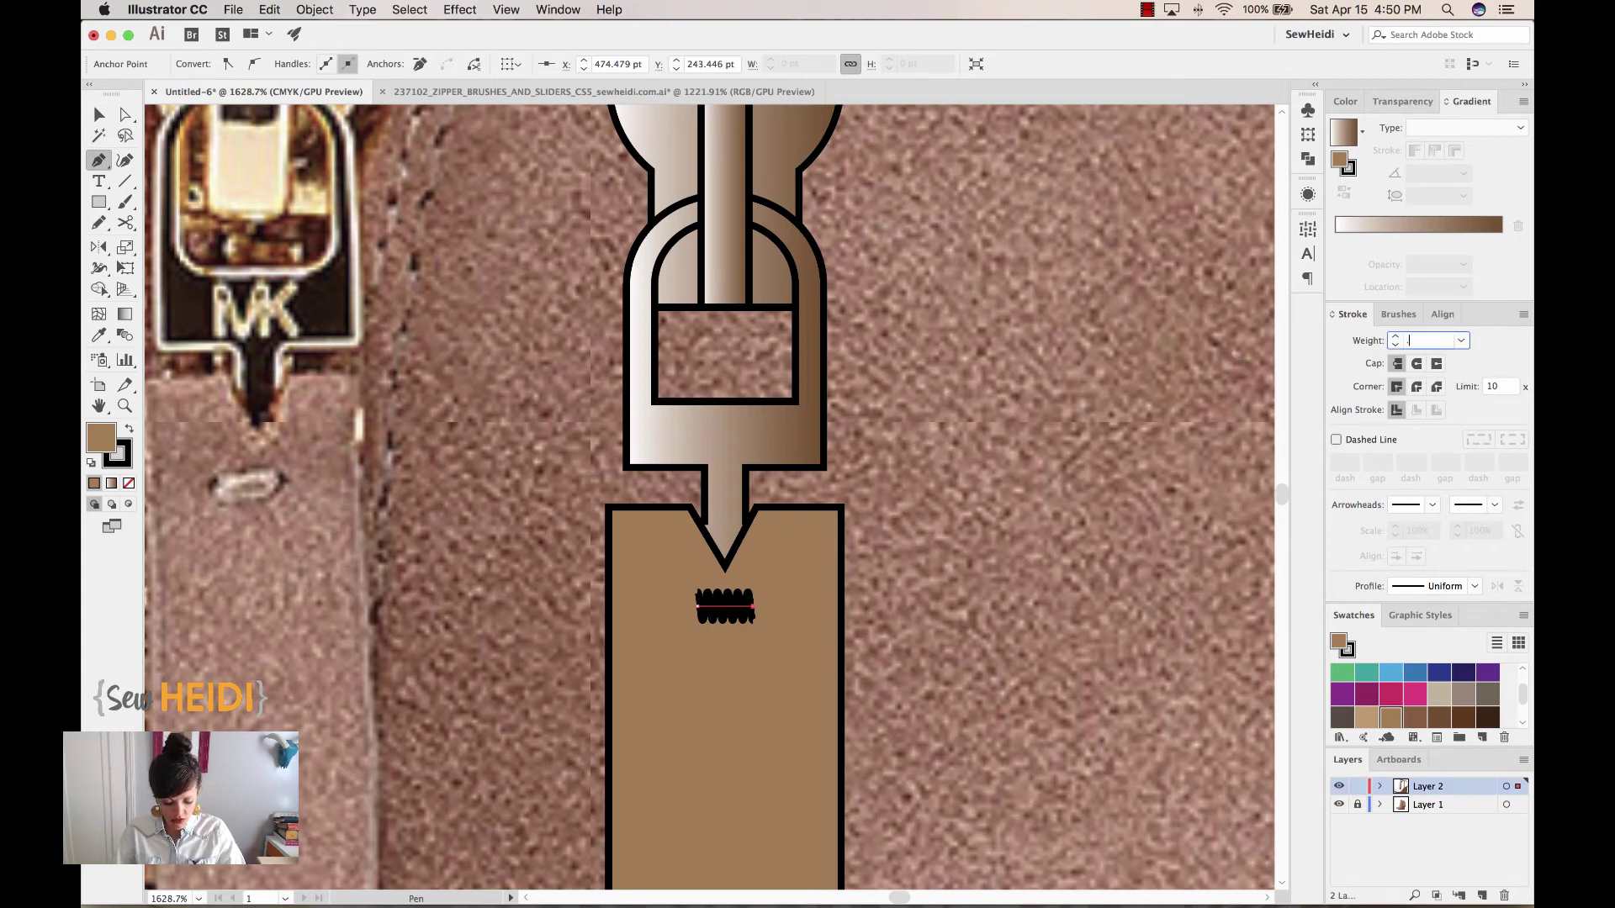
key("Return")
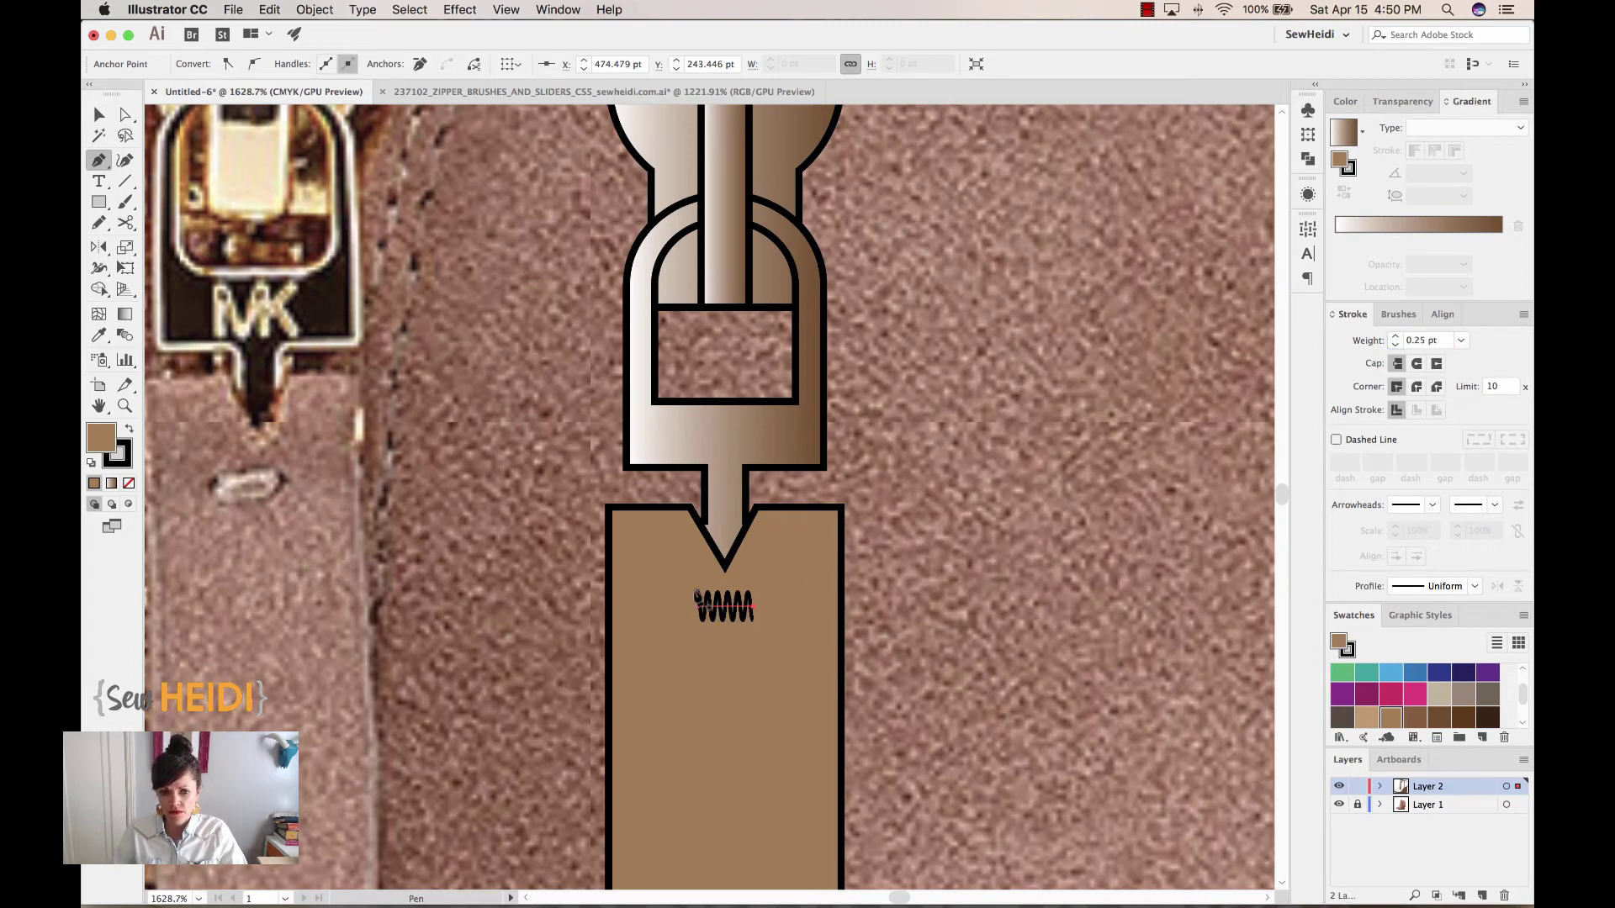
triple_click(1445, 340)
key("BackSpace")
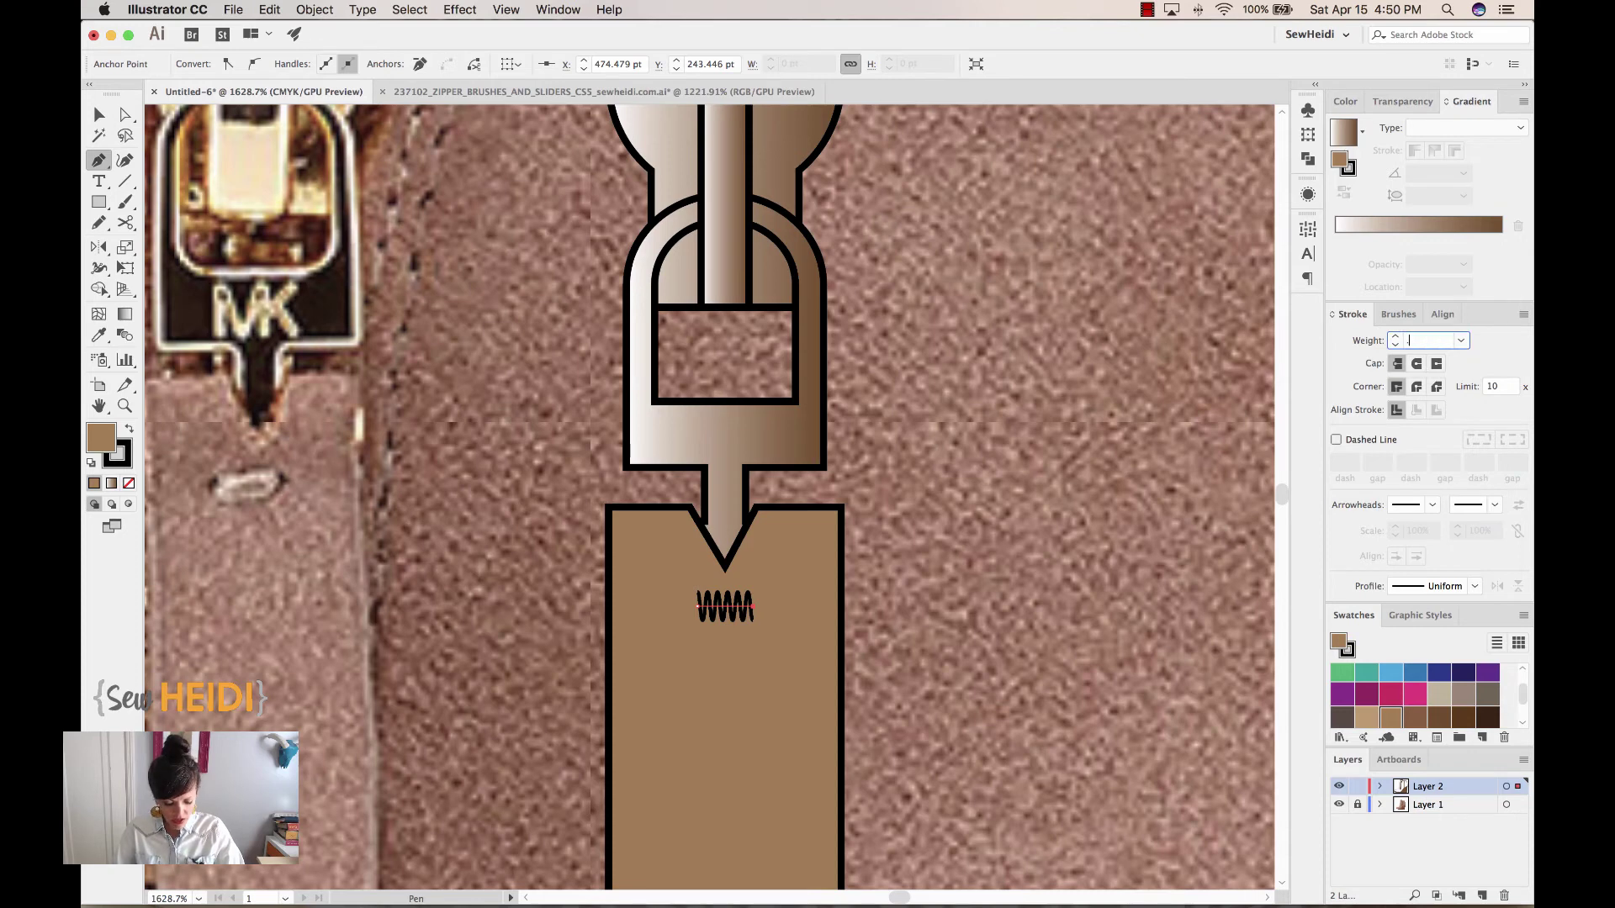
key("Return")
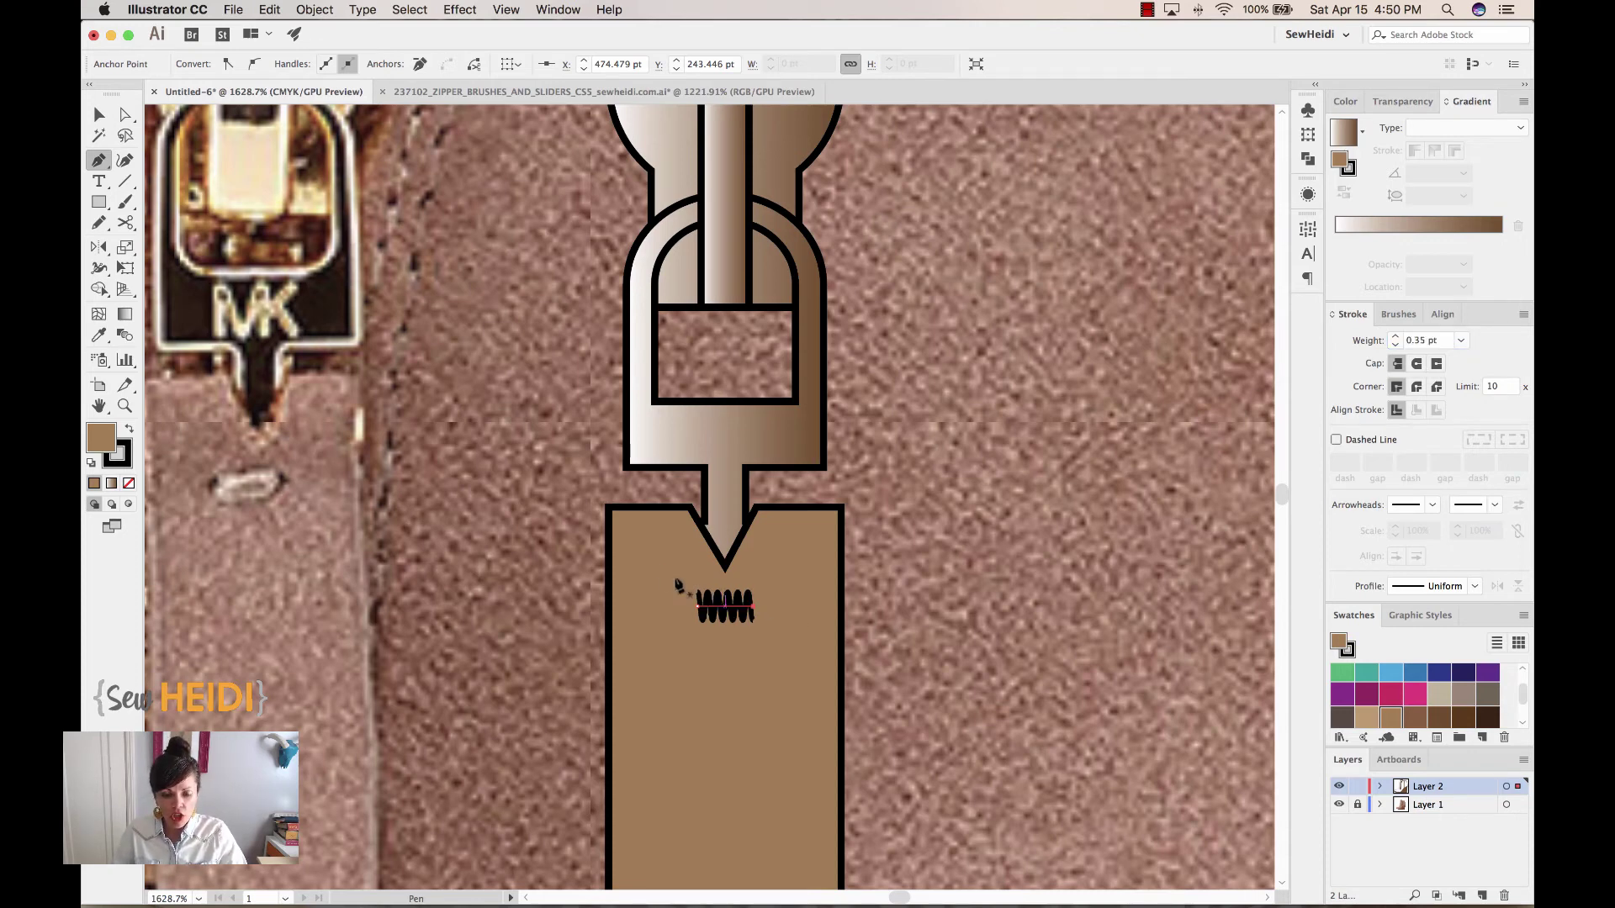
key("z")
left_click_drag(704, 639, 914, 683)
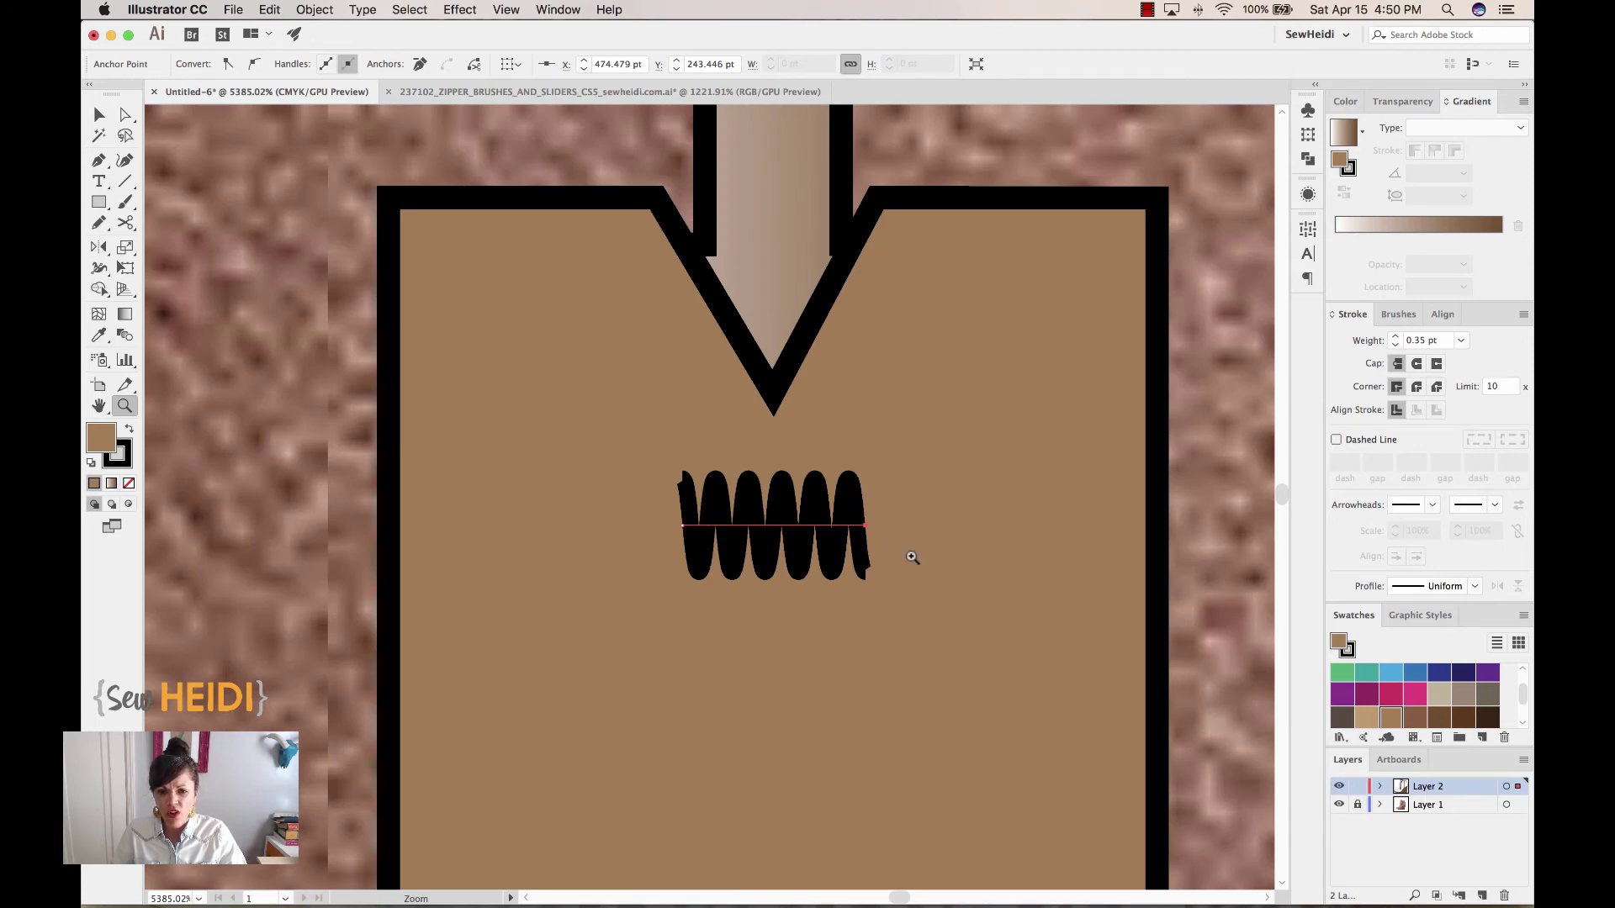
left_click(1416, 364)
key("super+minus")
key("super+minus")
key("super+minus")
key("super+minus")
key("super+minus")
key("super+minus")
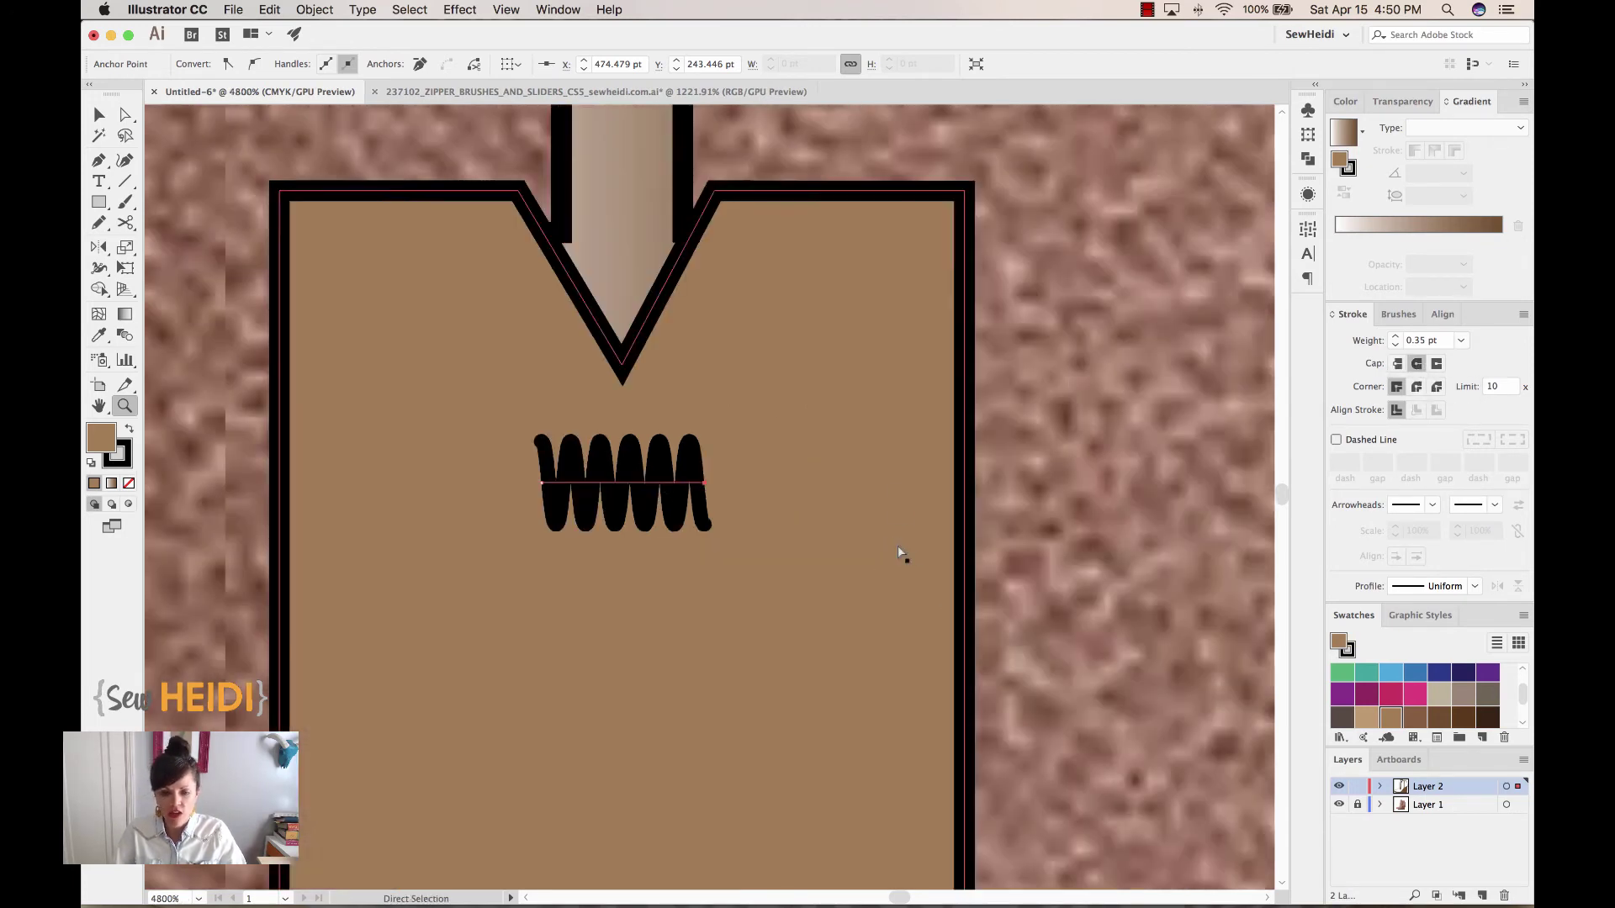
Group all zipper pull parts and move the group onto the top of the boot's zipper
key("v")
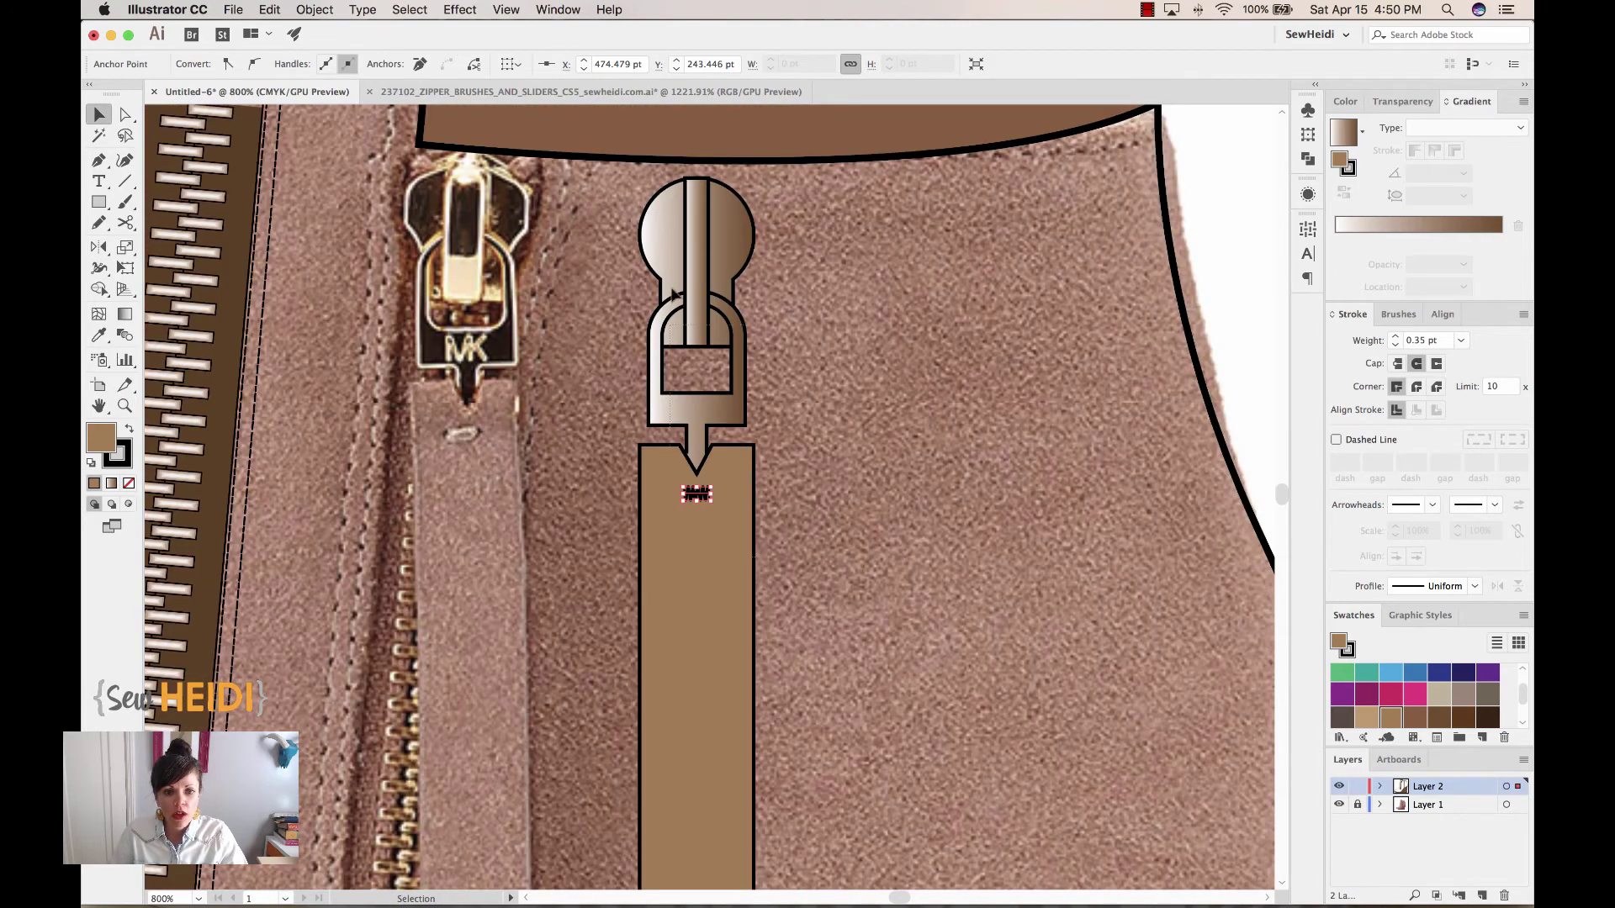
key("super+a")
key("super+minus")
key("super+minus")
key("super+minus")
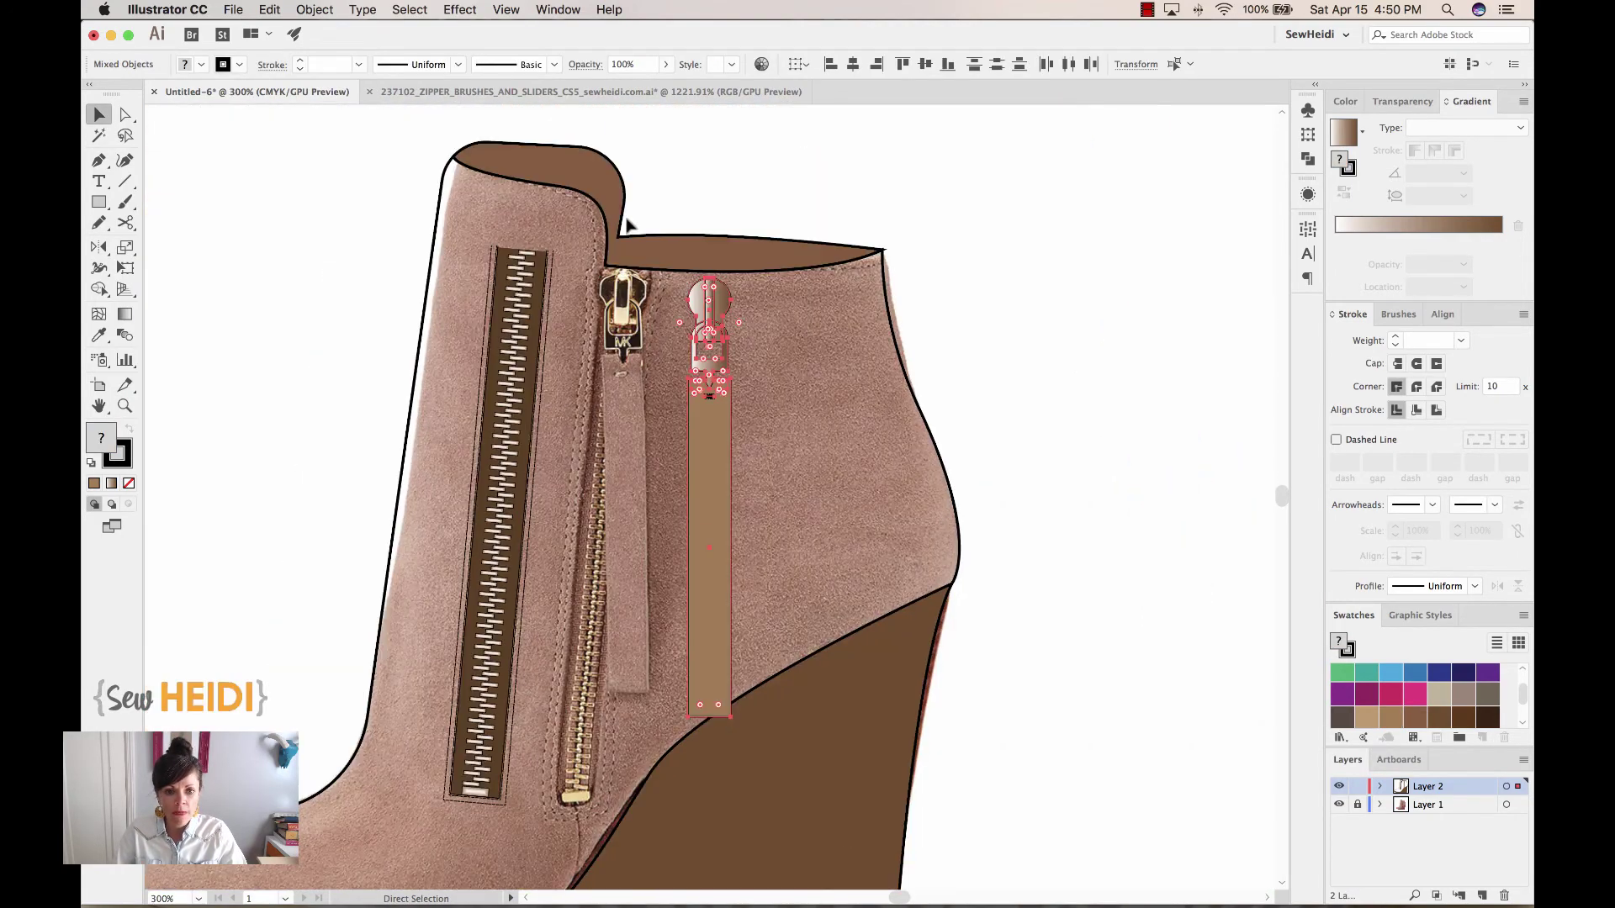
key("super+g")
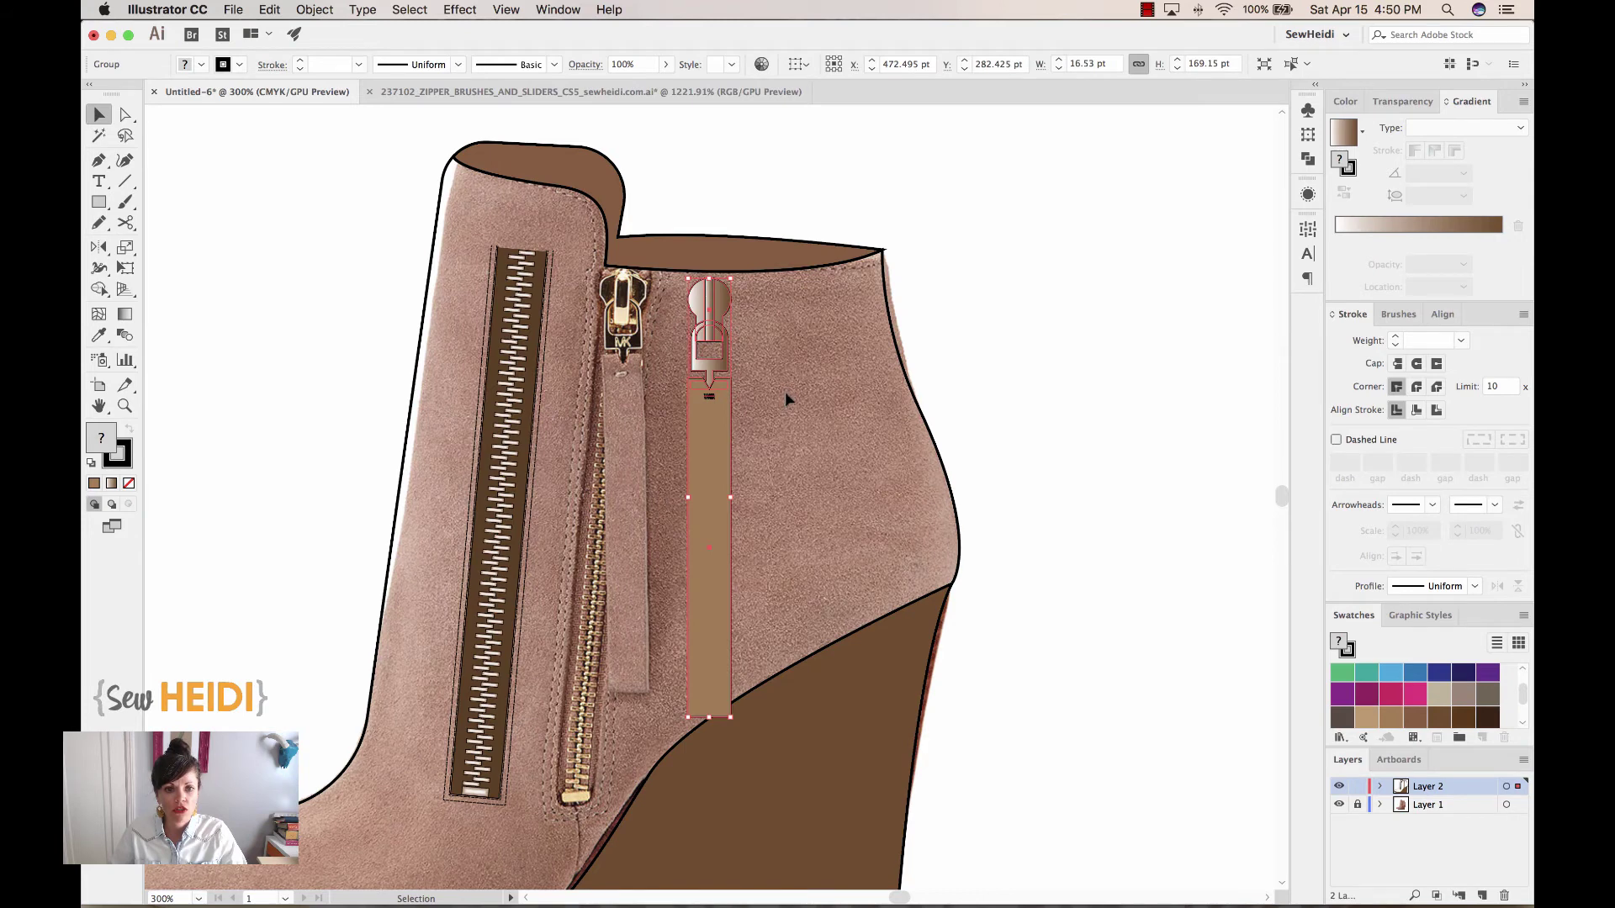
left_click(784, 391)
left_click_drag(545, 322, 652, 307)
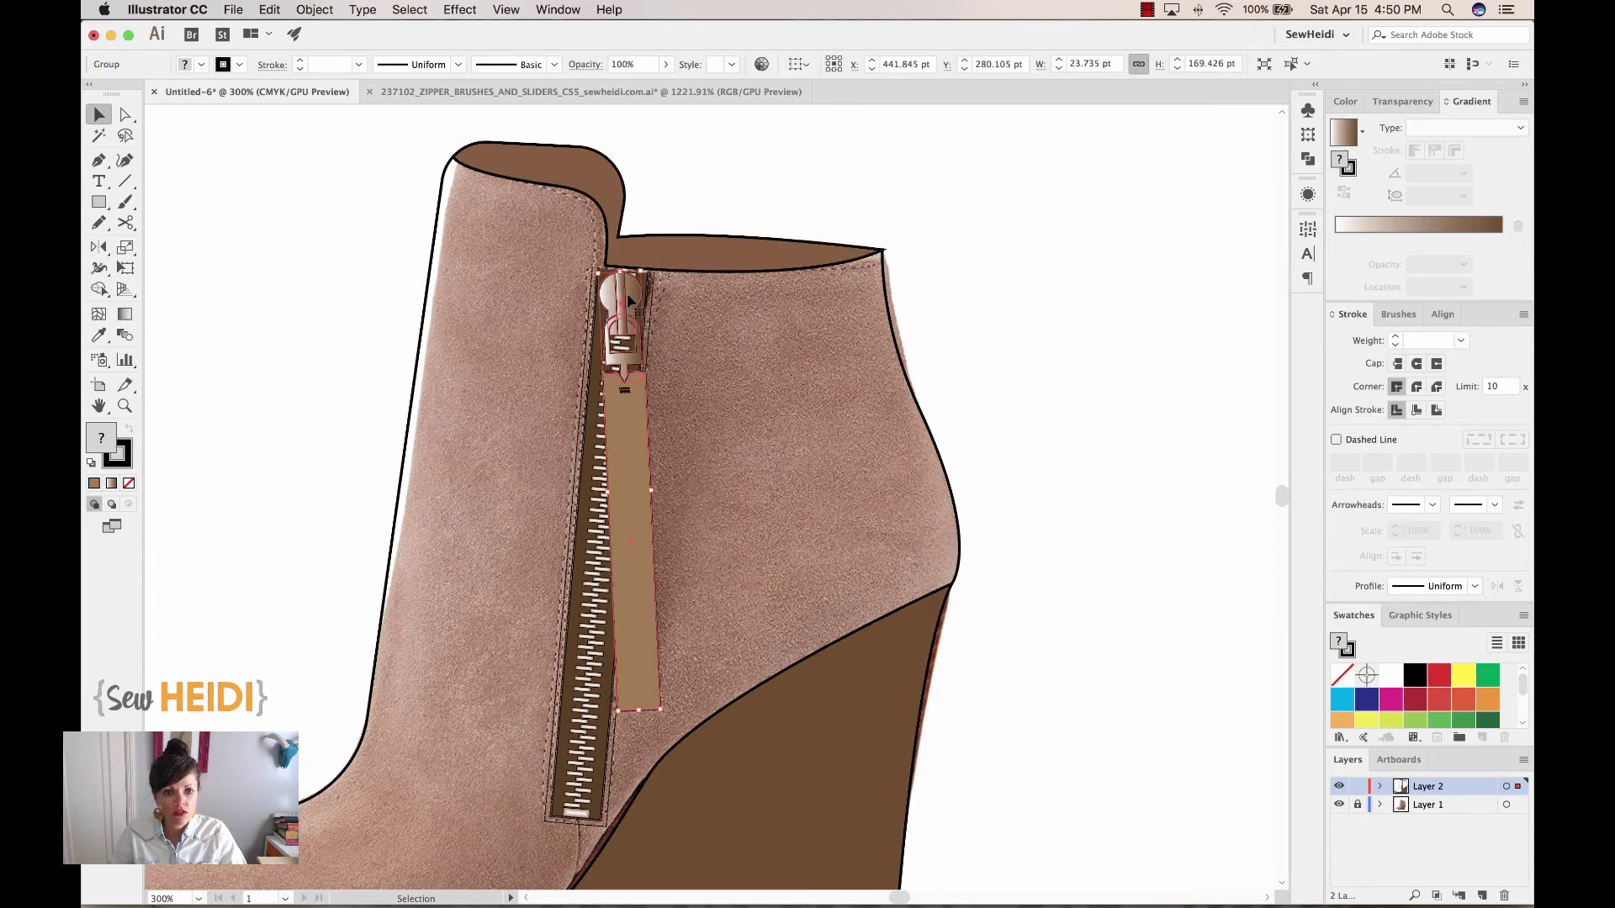
key("a")
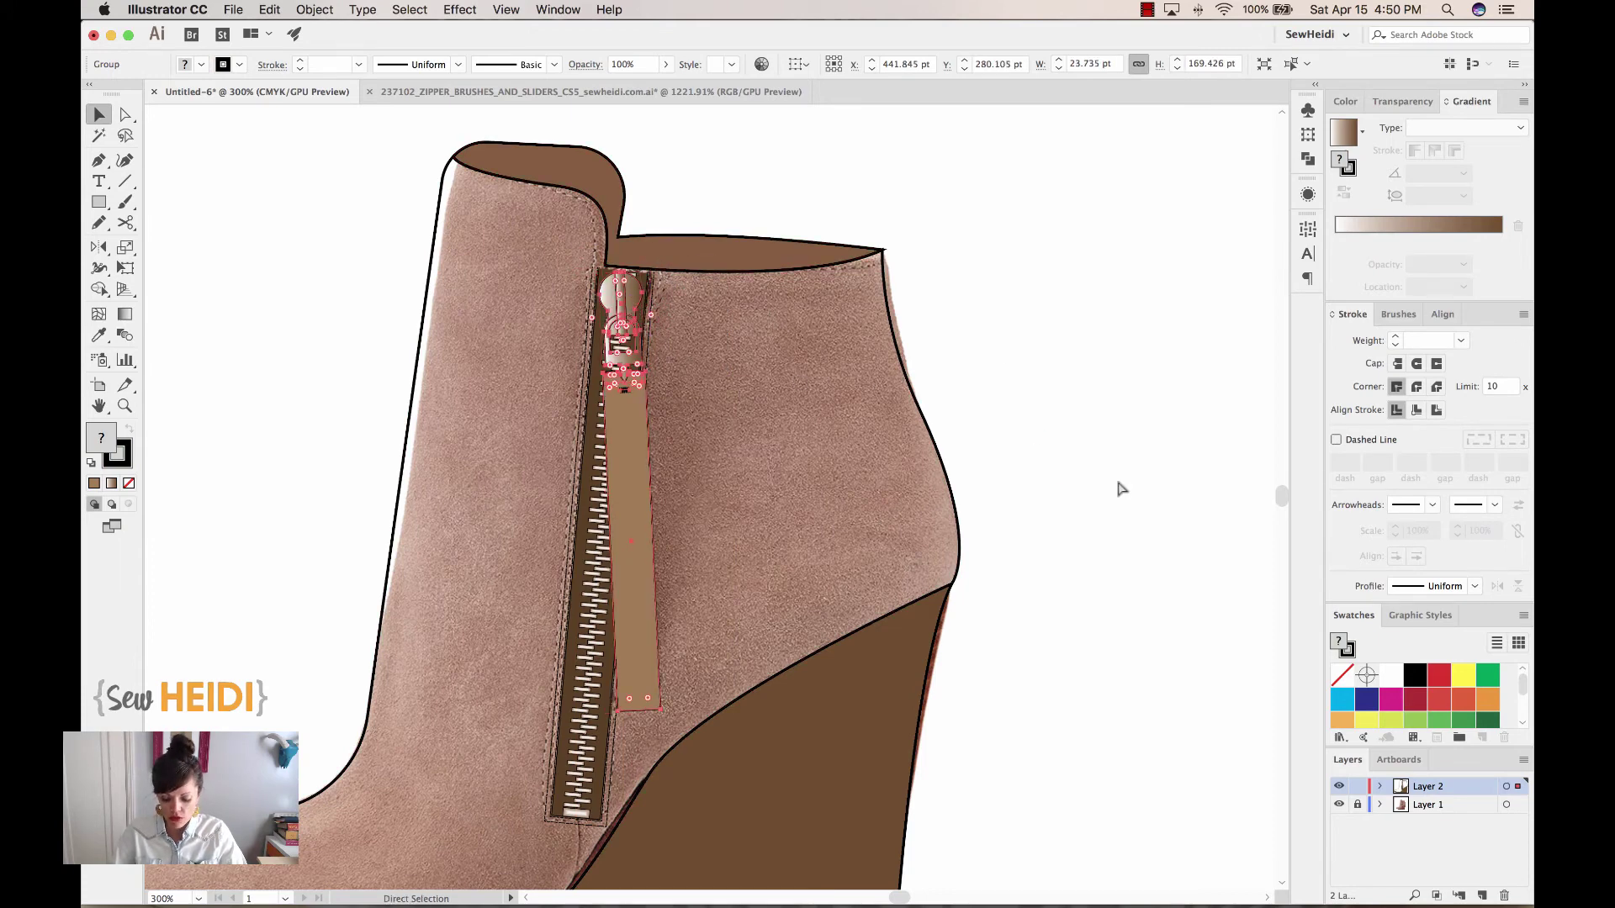
key("super+minus")
Lock and hide the reference photo layer
key("v")
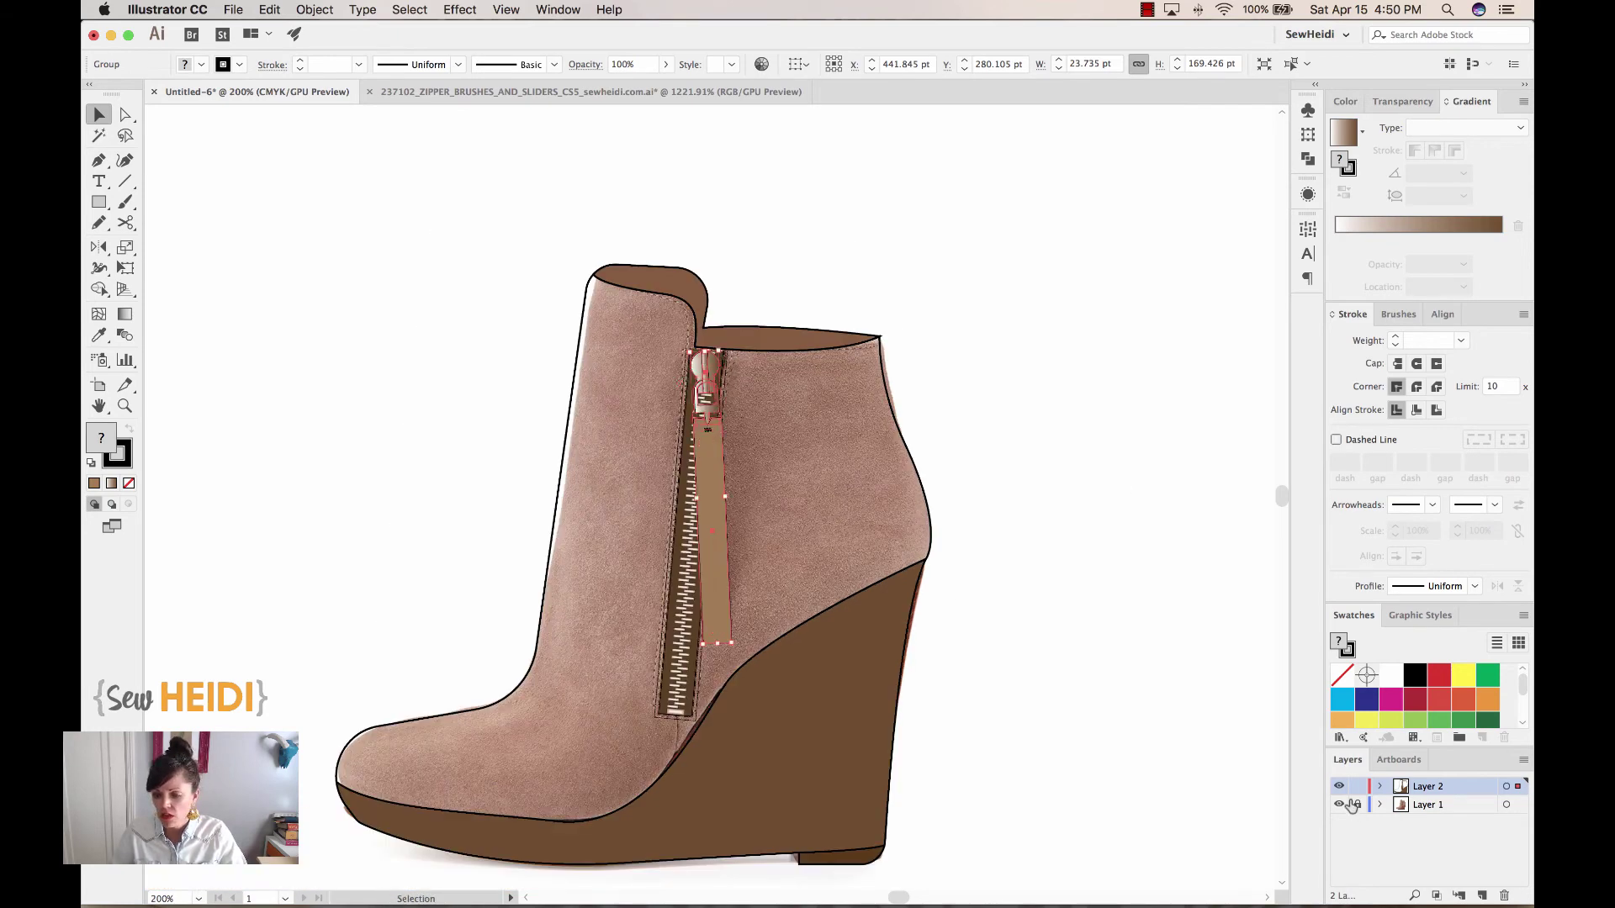
left_click(1354, 805)
left_click(1339, 805)
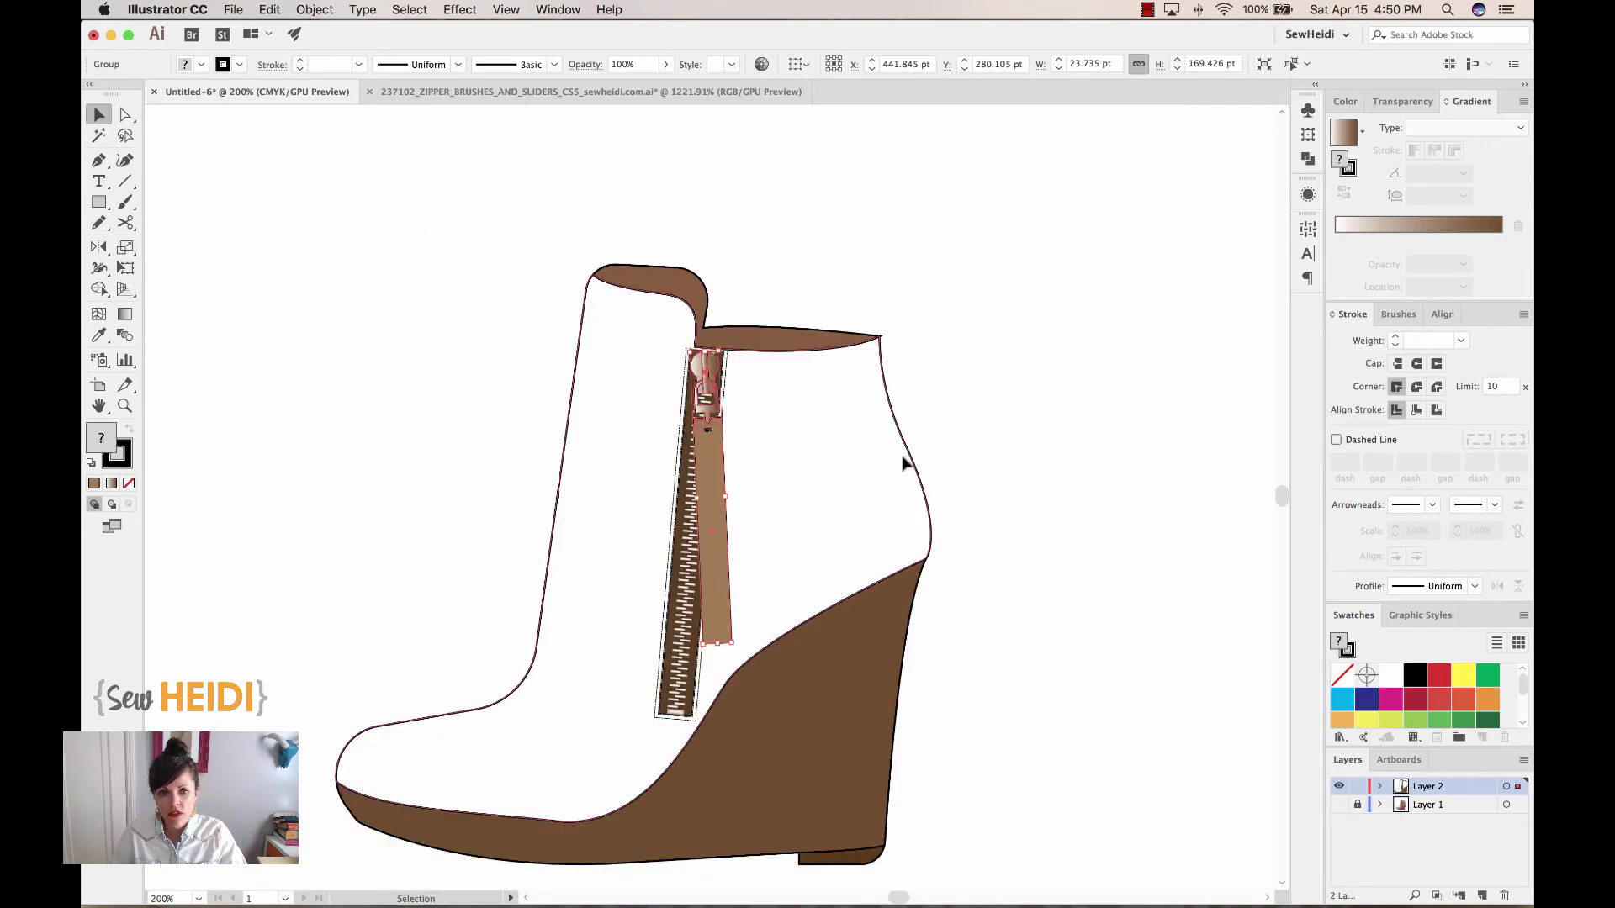
Fill the boot's outer outline with a light tan swatch
left_click(907, 458)
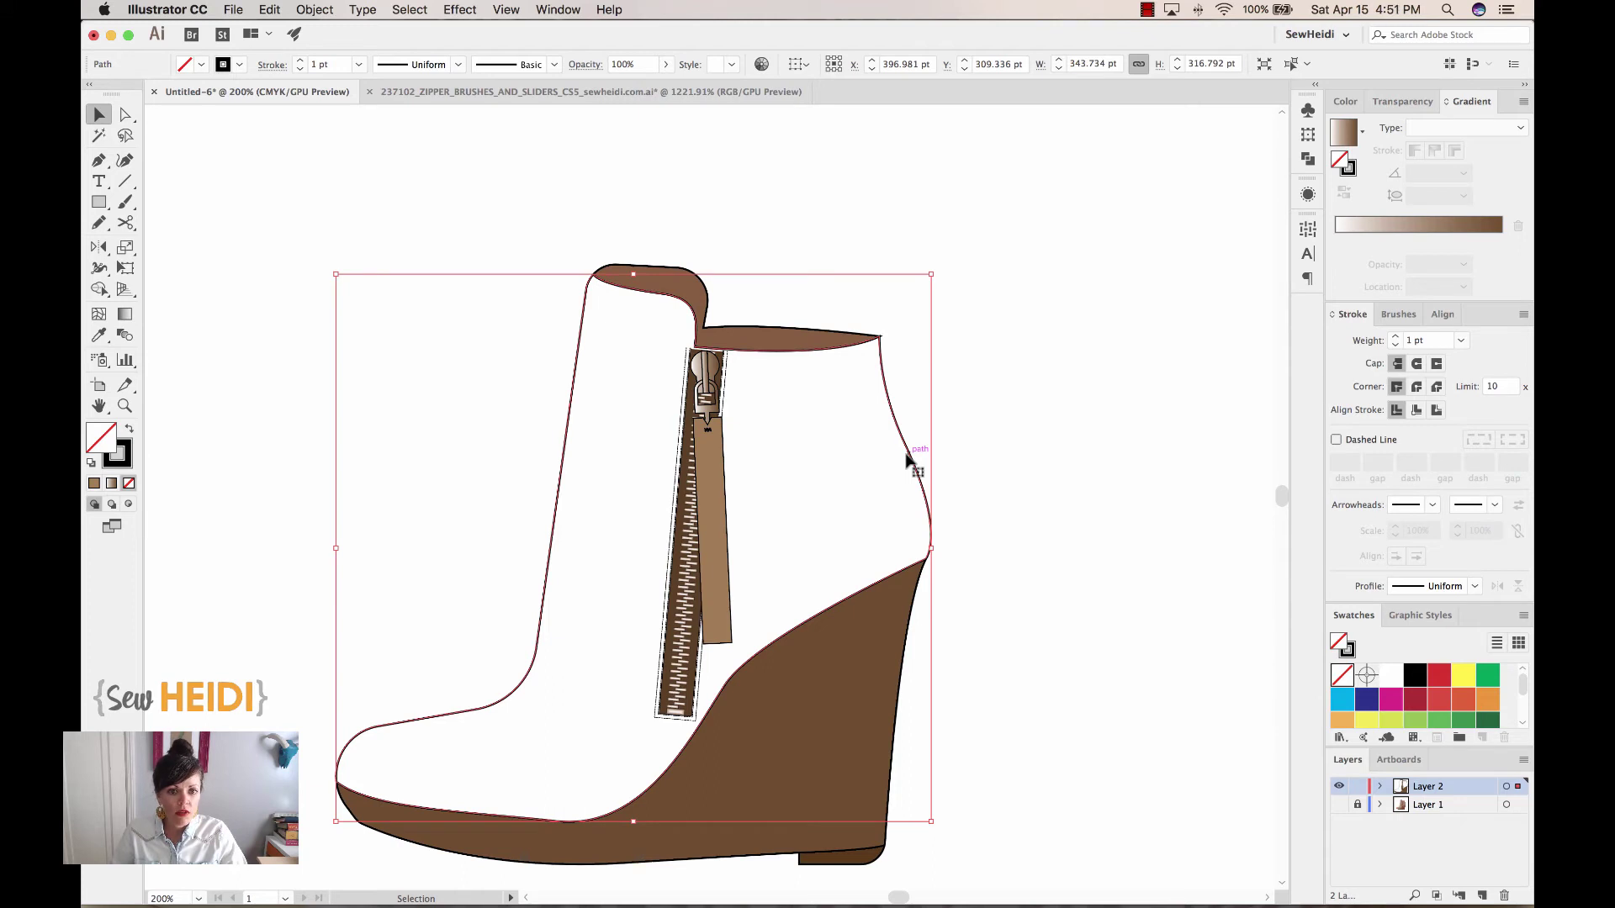
scroll(1455, 704, "down", 5)
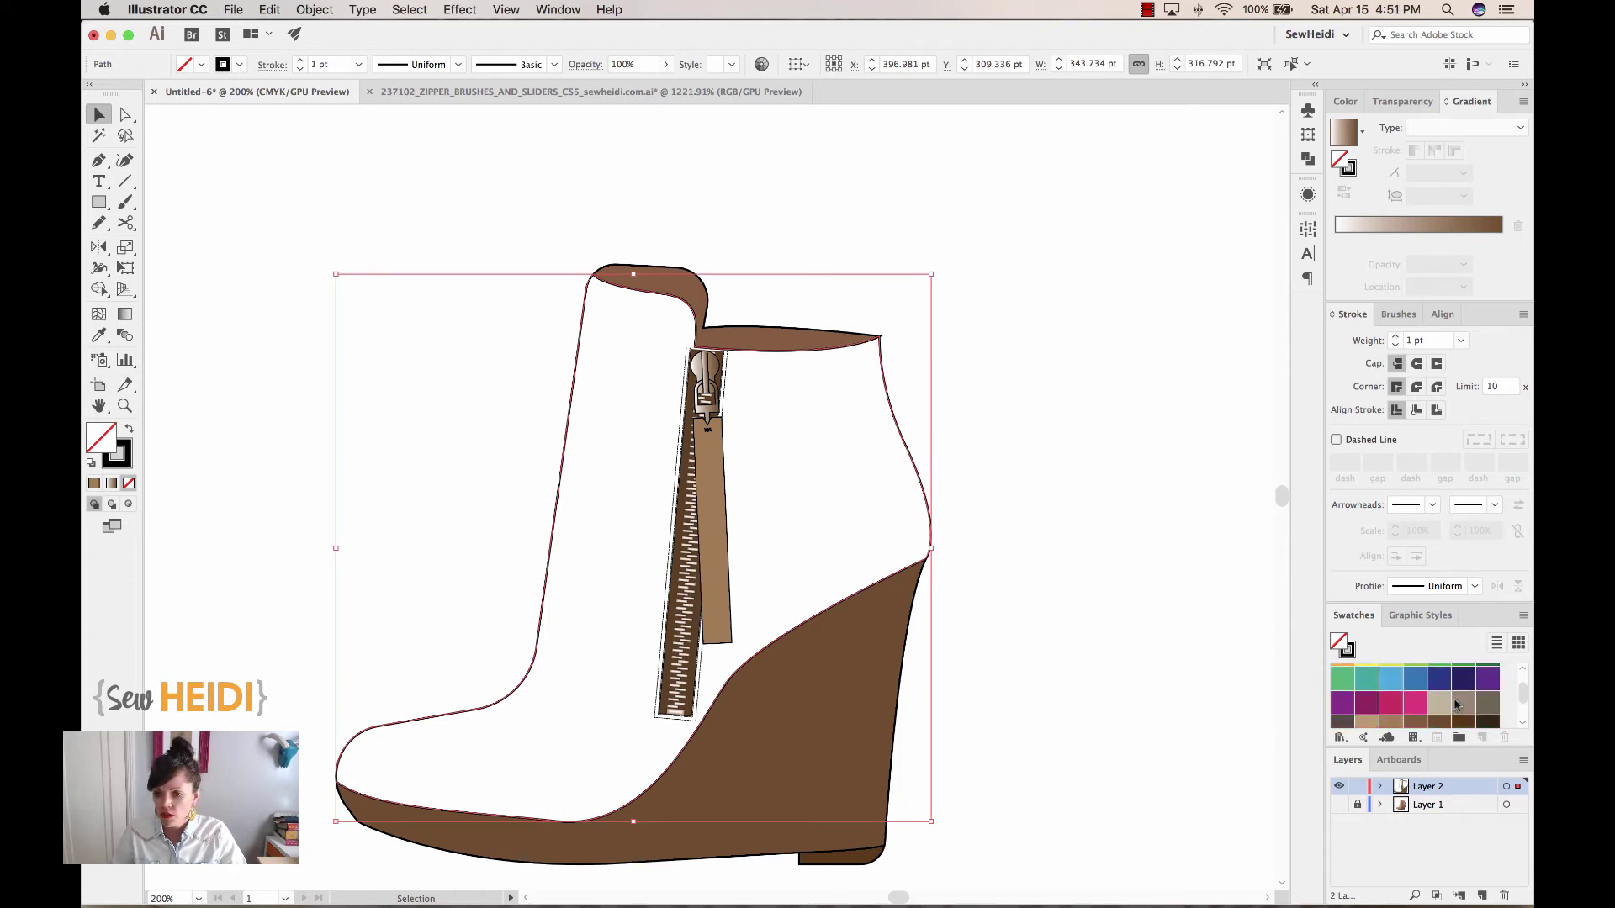
left_click(1413, 695)
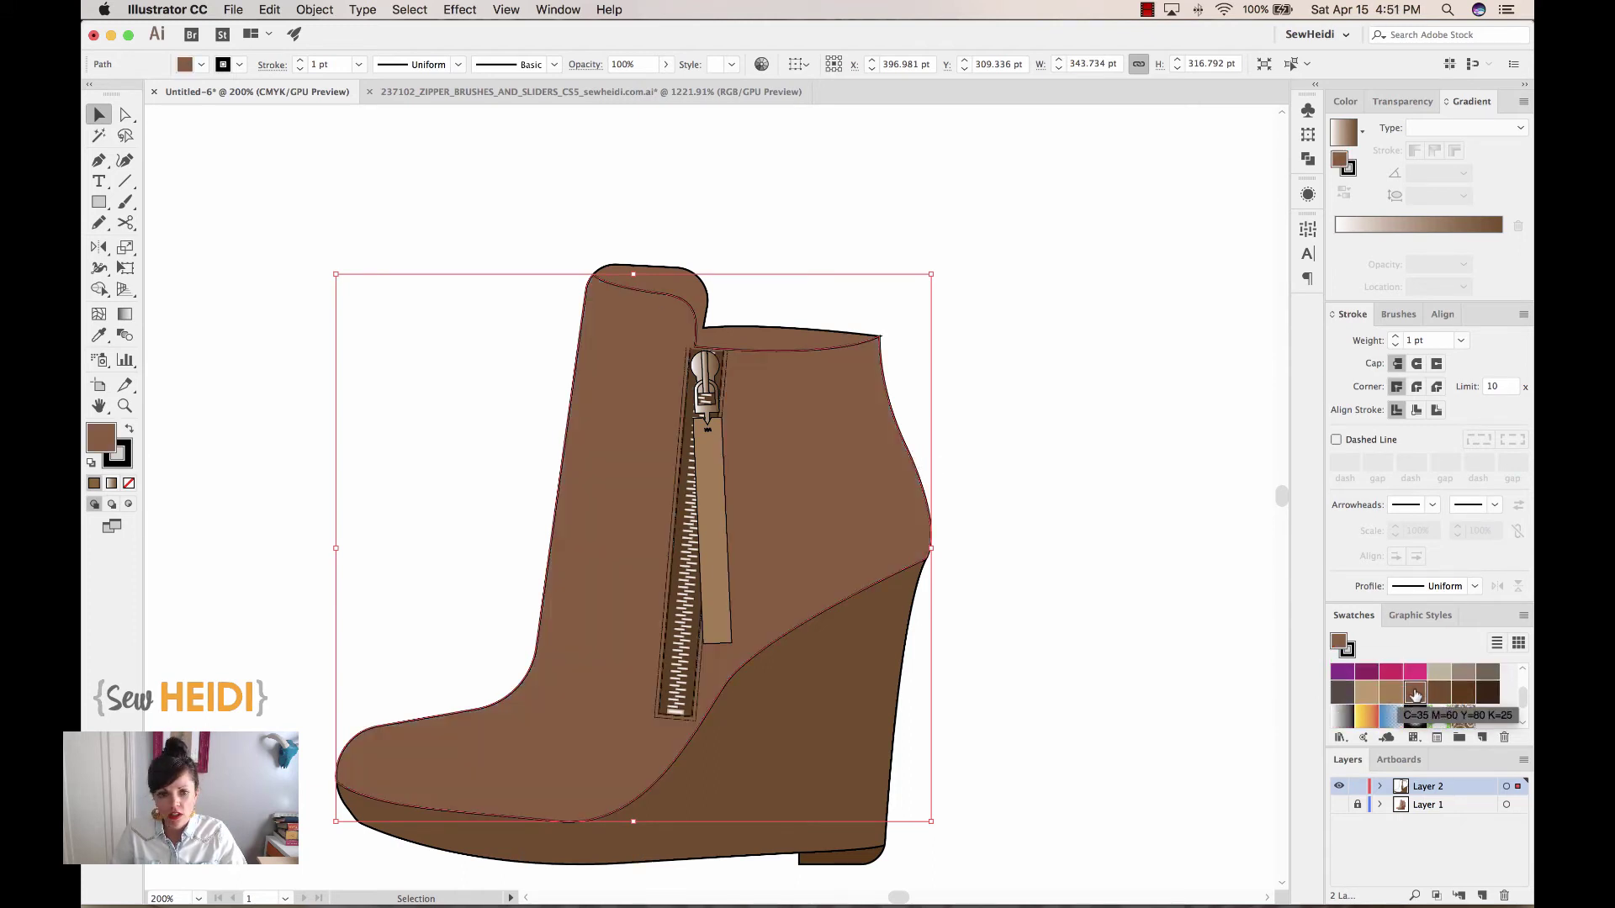
left_click(1393, 695)
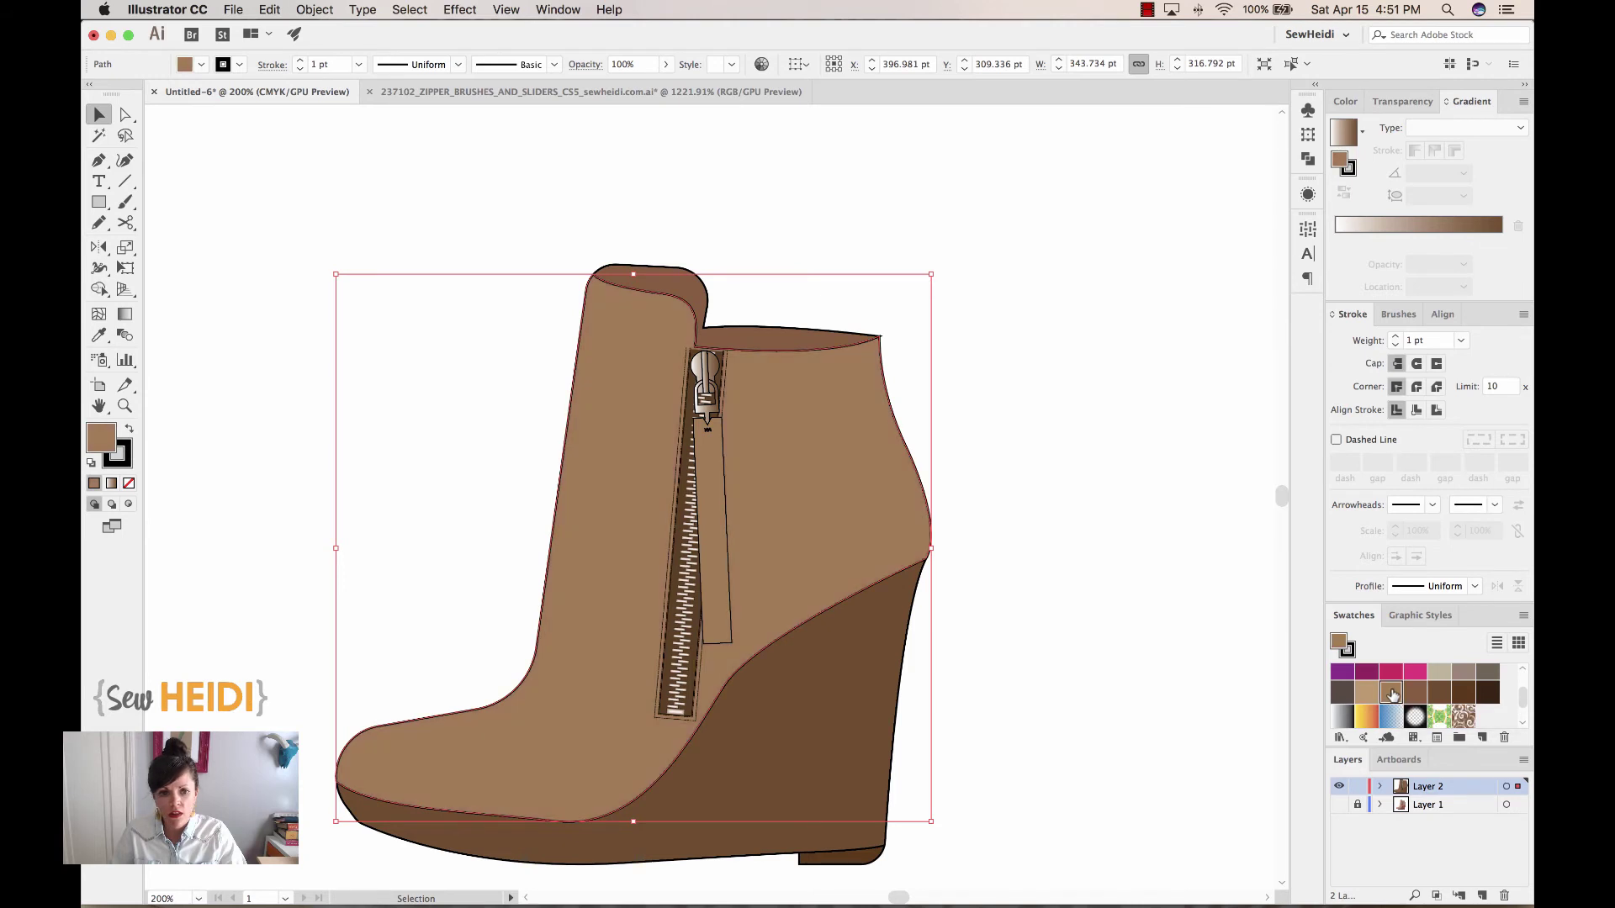
left_click(1080, 458)
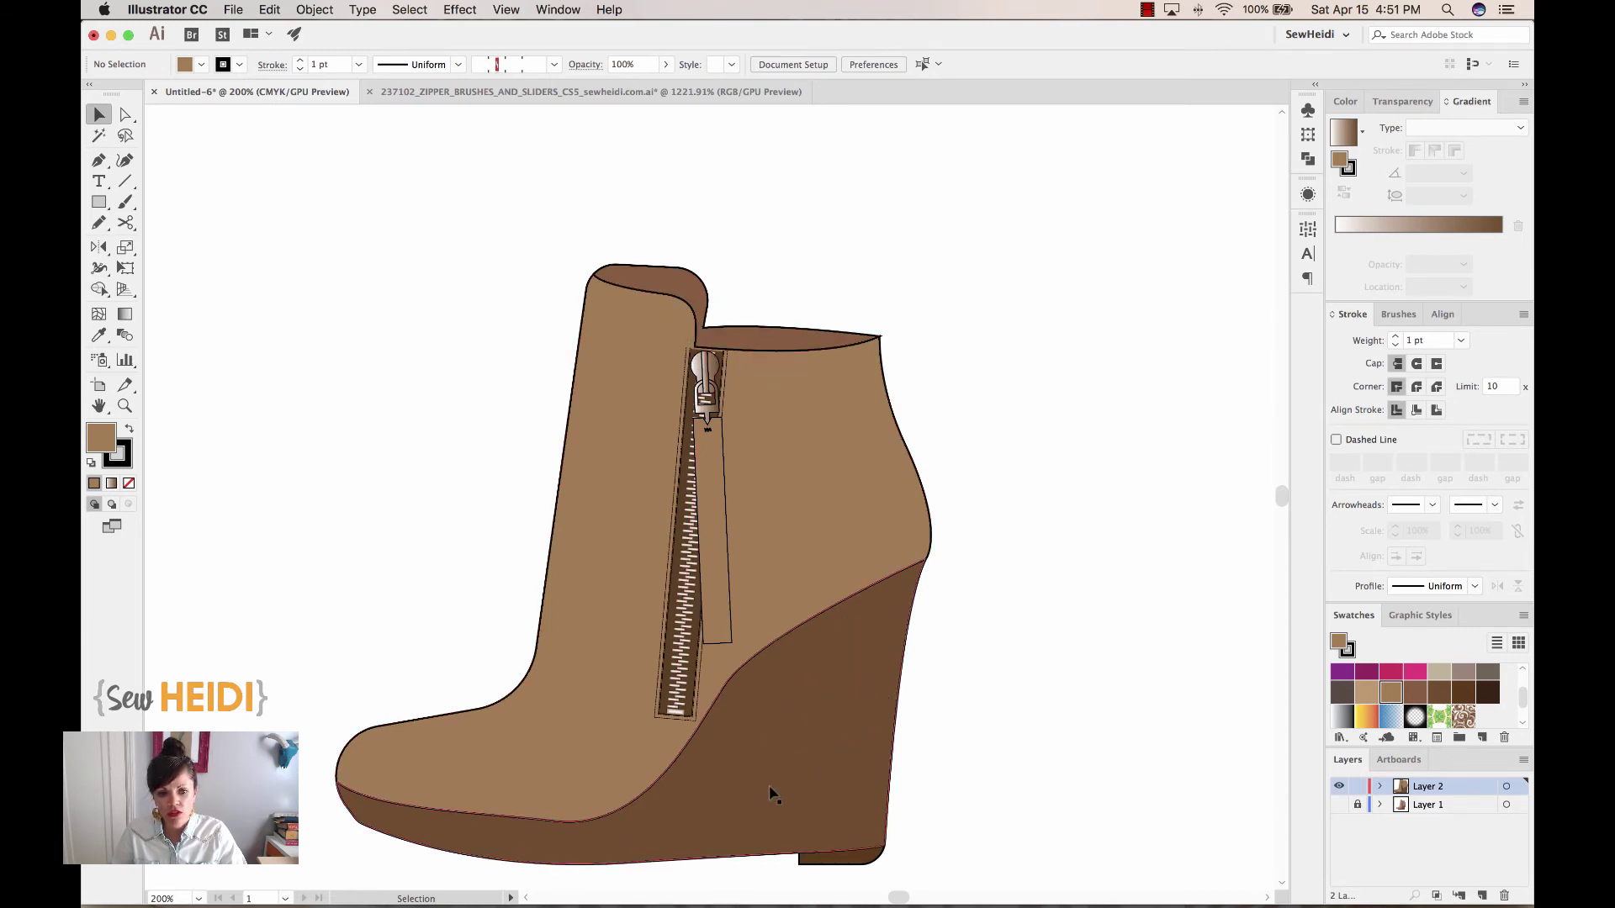
Zoom in on the collar and zipper pull and select the collar shape
key("z")
left_click_drag(609, 202, 924, 421)
key("v")
left_click(745, 378)
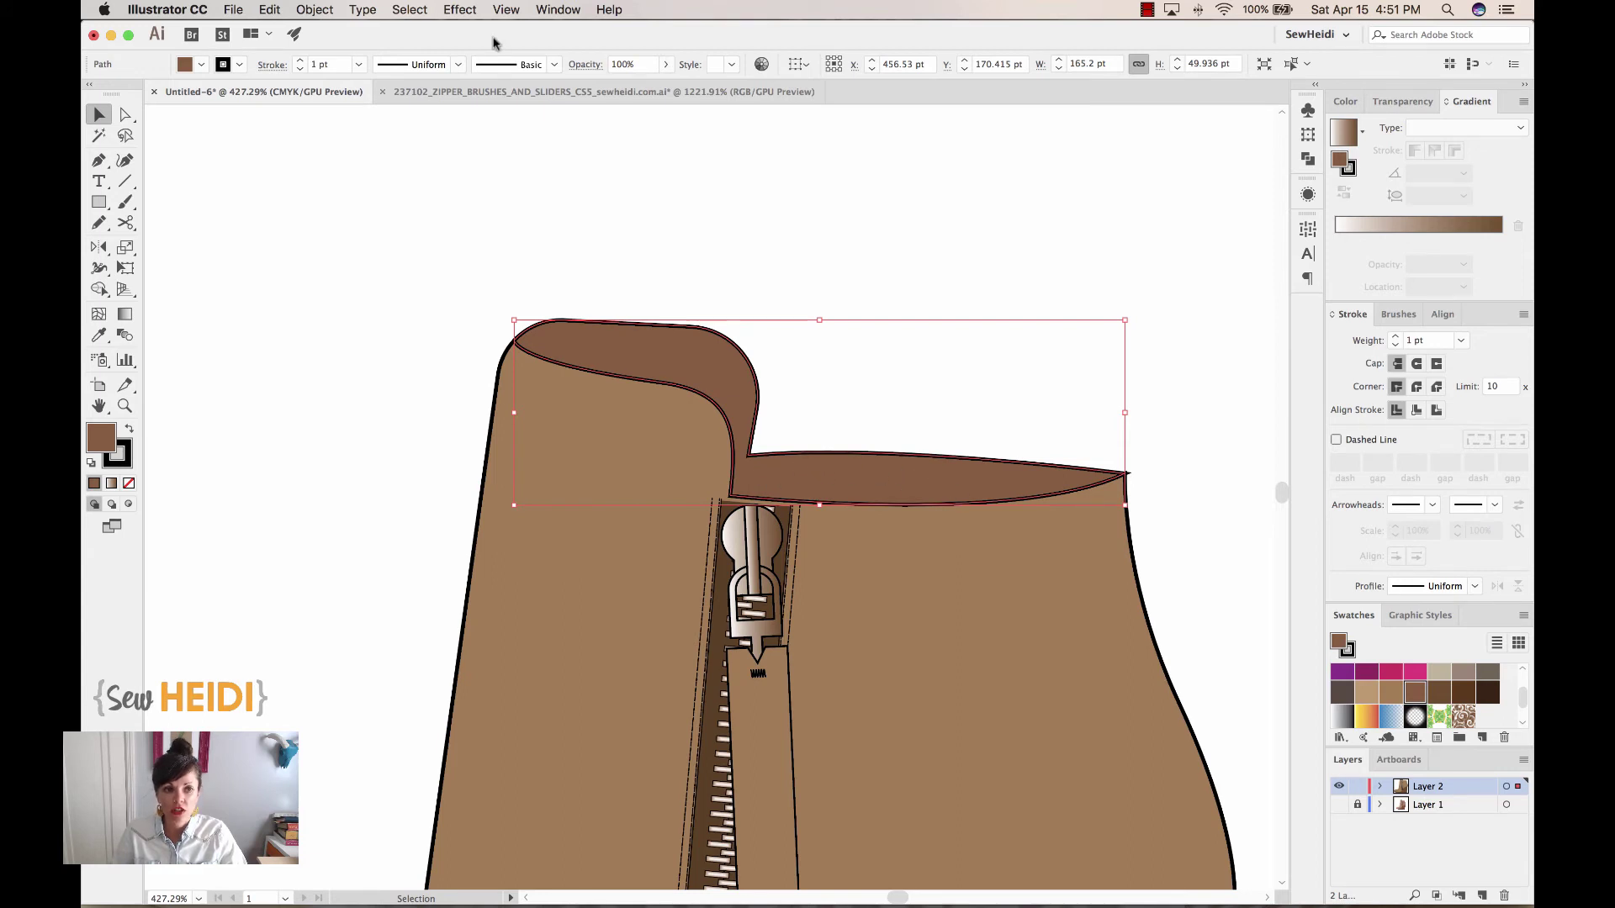
Add a -1.5 pt Offset Path copy just inside the collar outline
left_click(302, 12)
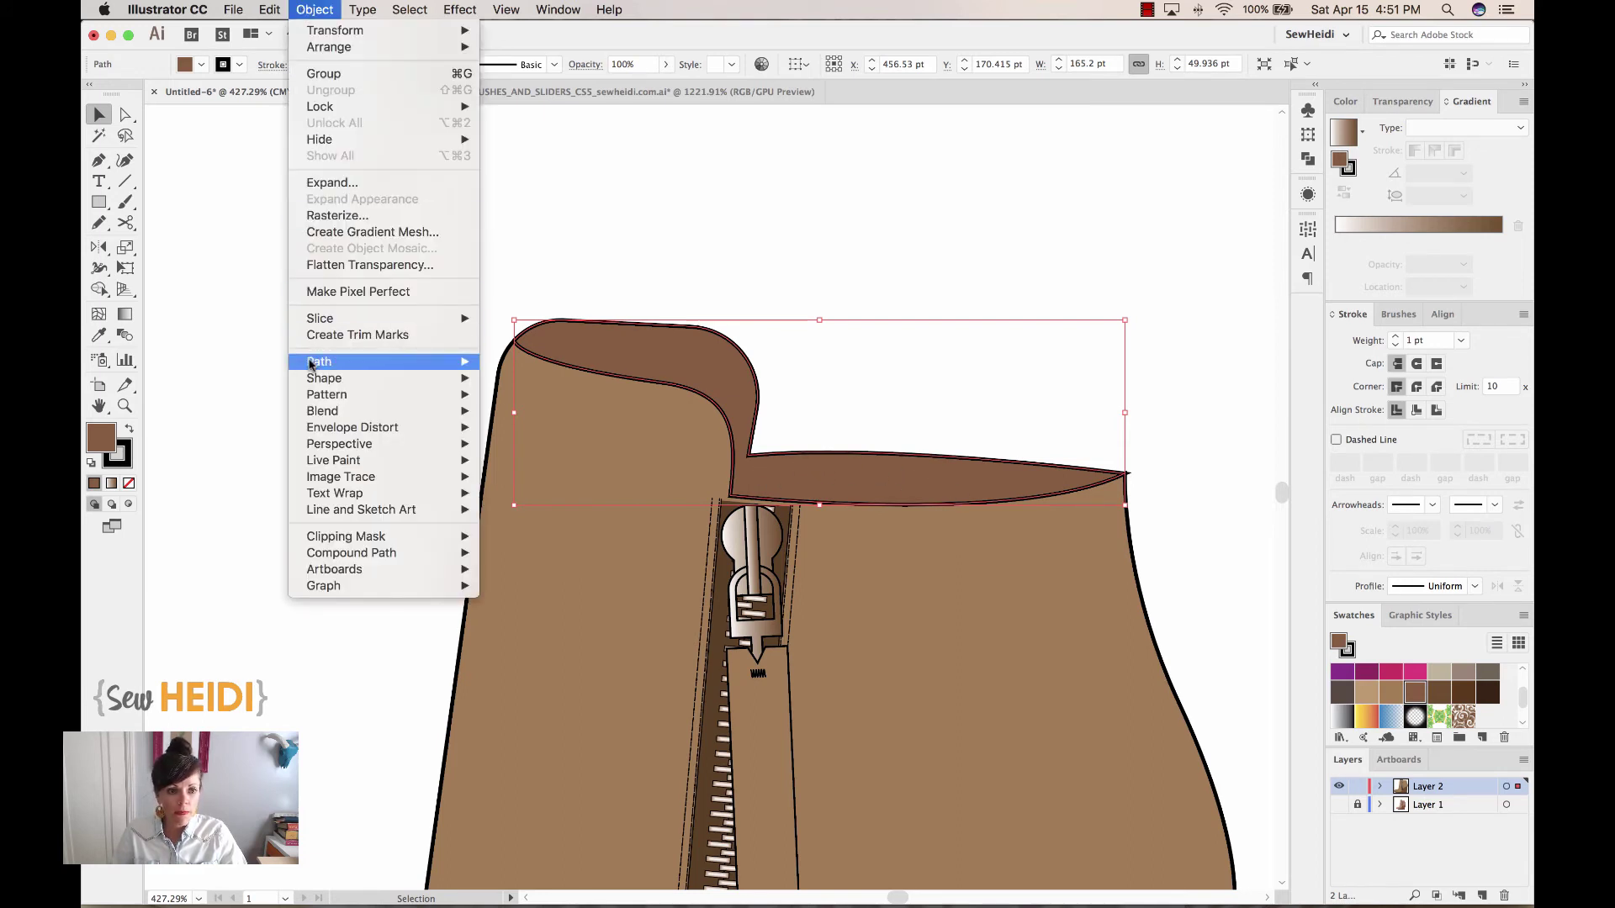
mouse_move(345, 361)
left_click(528, 421)
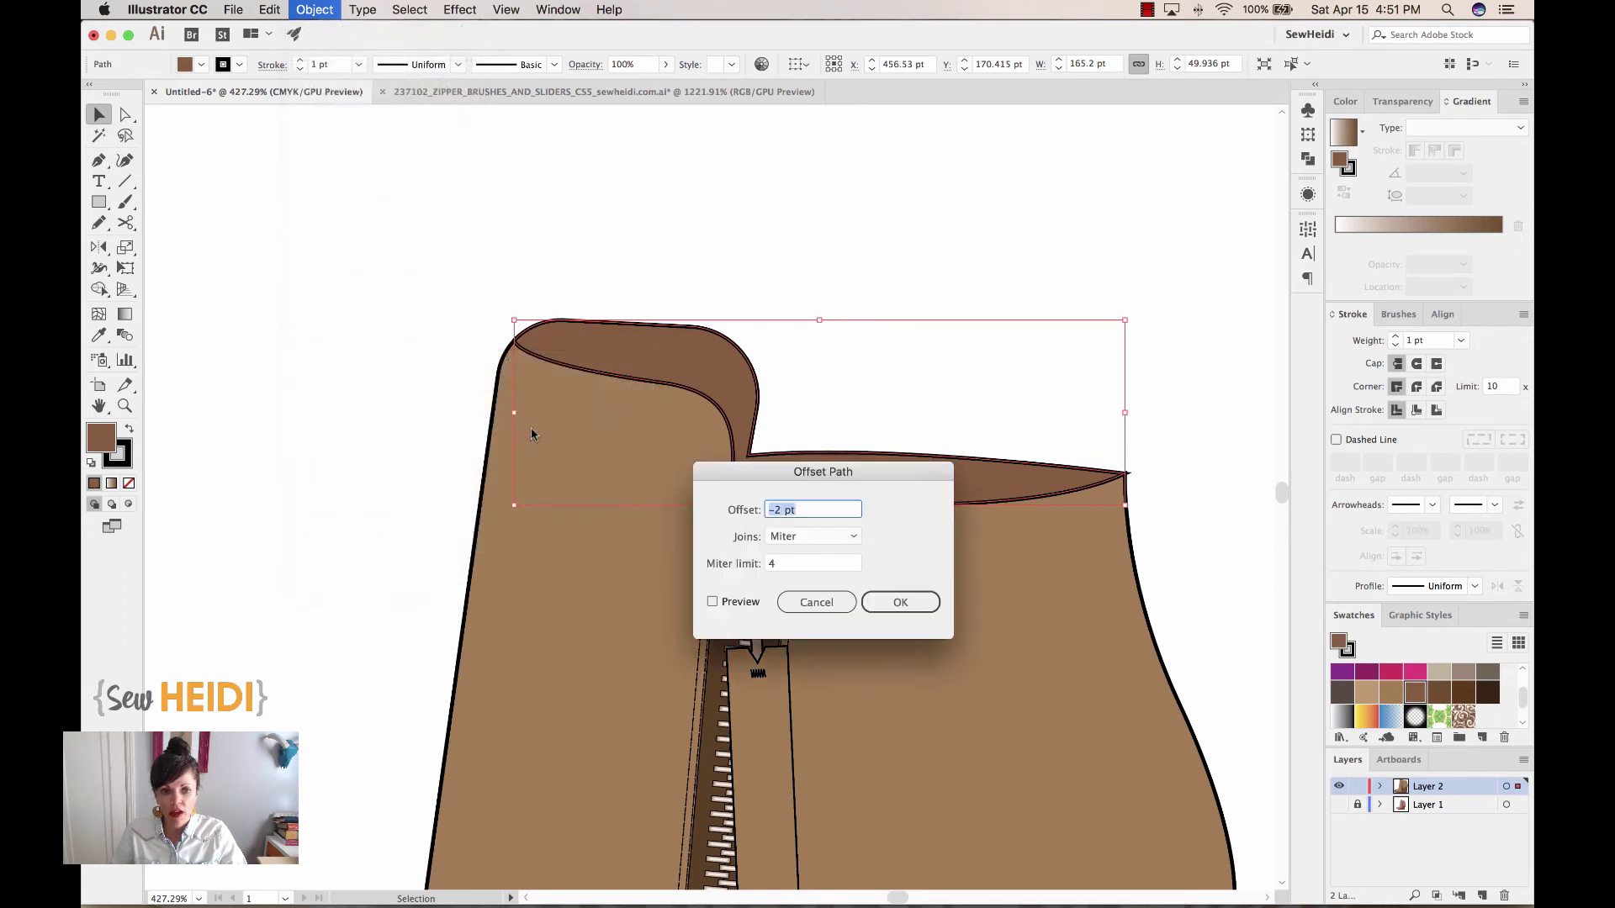
left_click(739, 603)
left_click_drag(799, 487, 1288, 304)
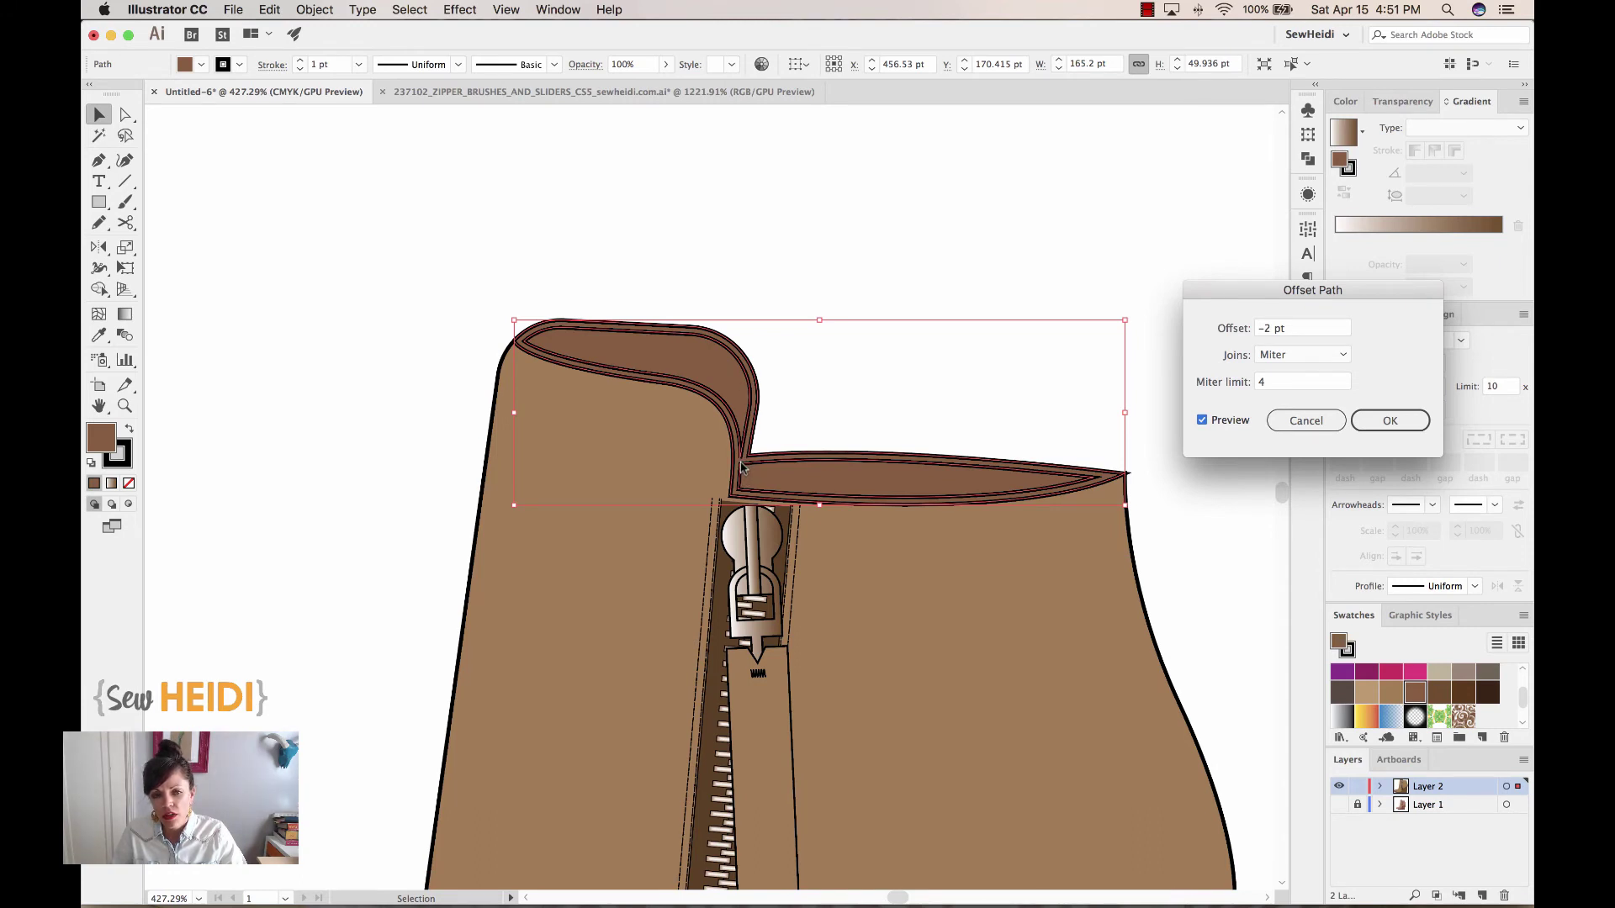
left_click(1269, 330)
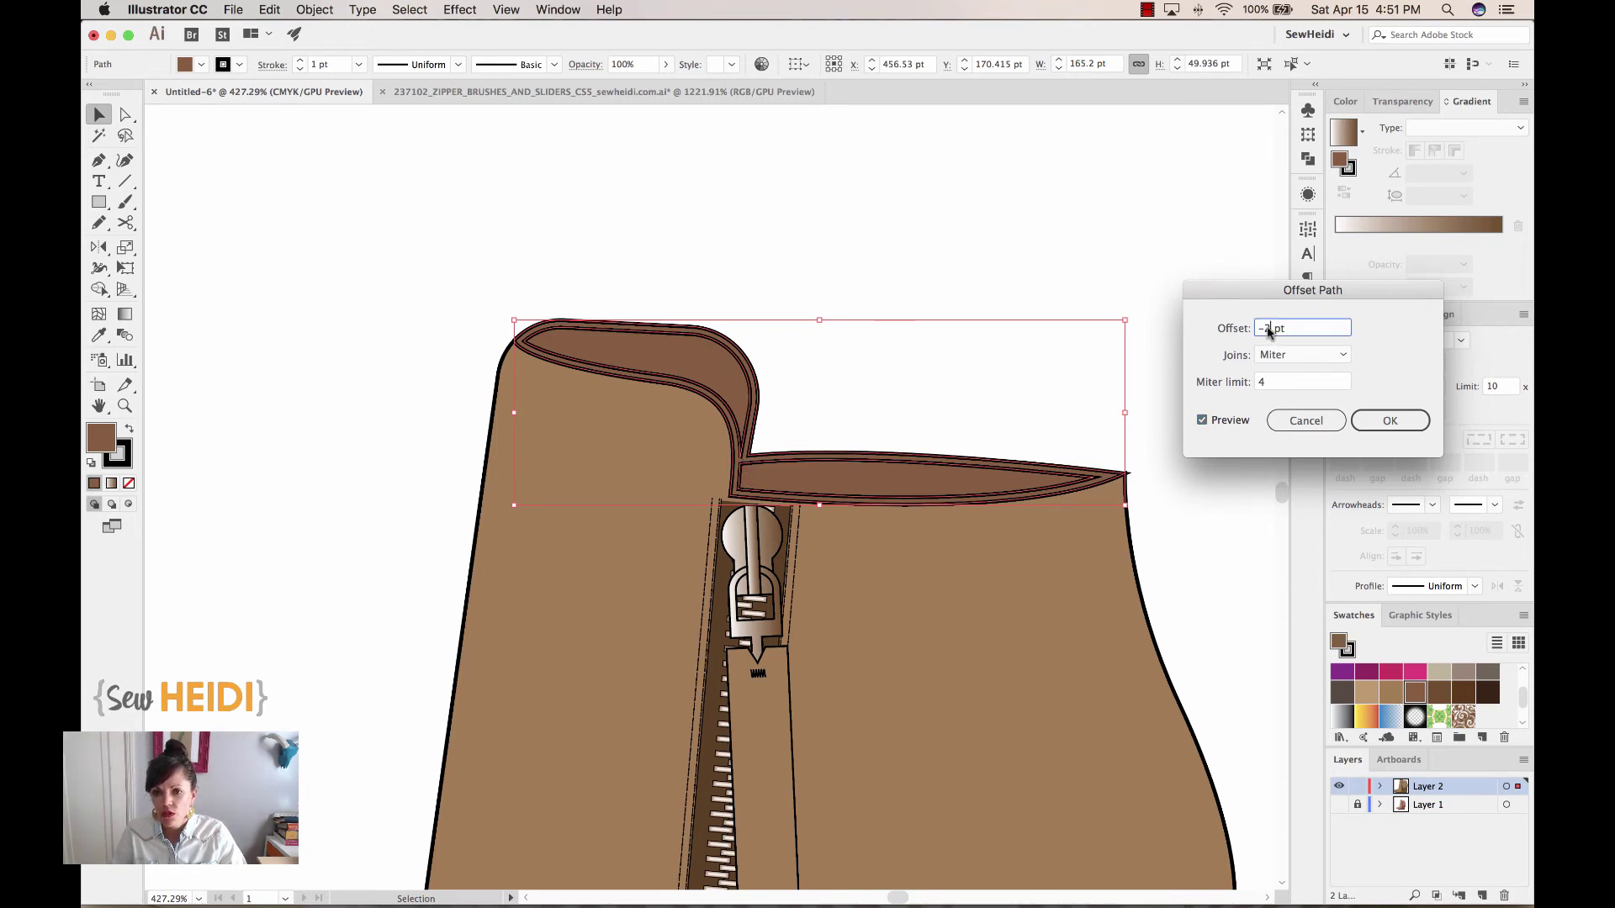
type("1")
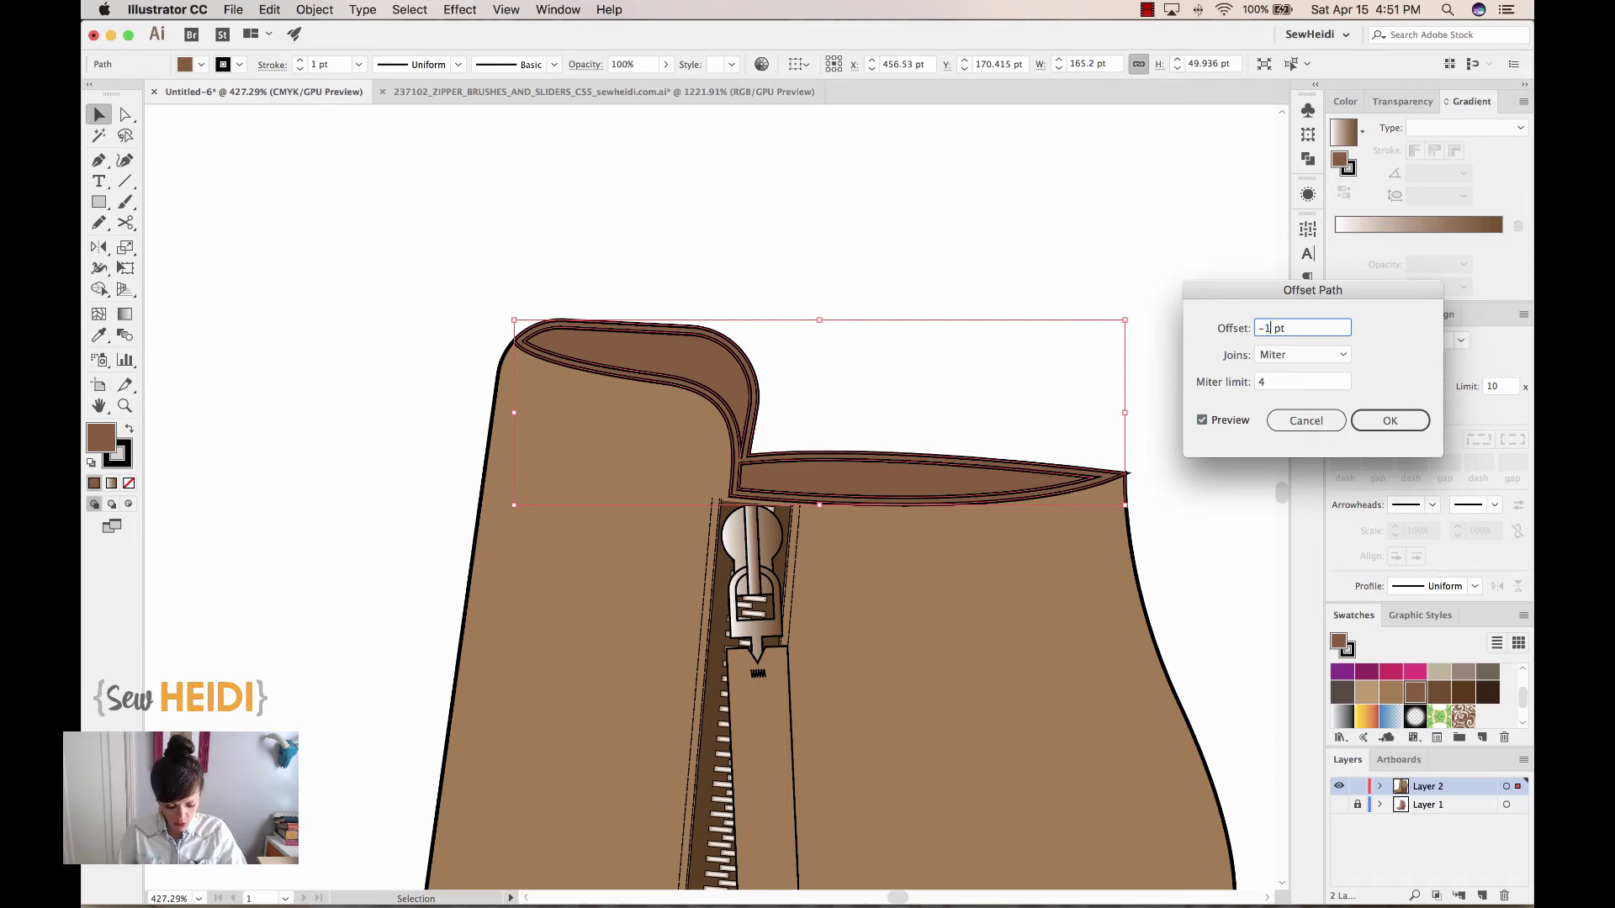
type(".5")
key("Tab")
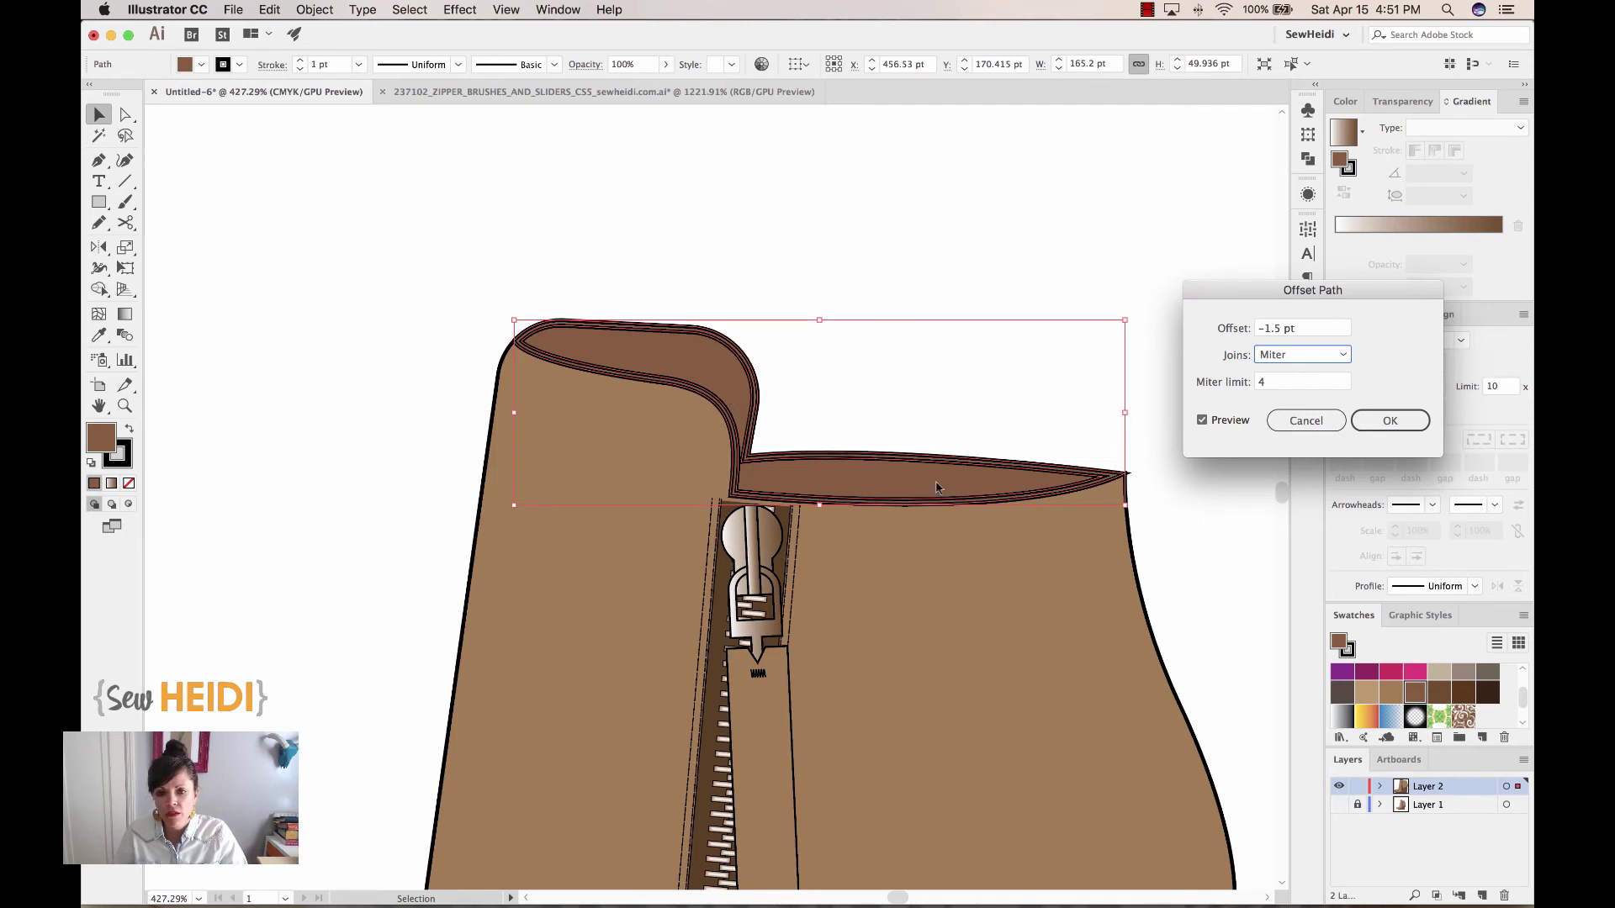
left_click(1390, 423)
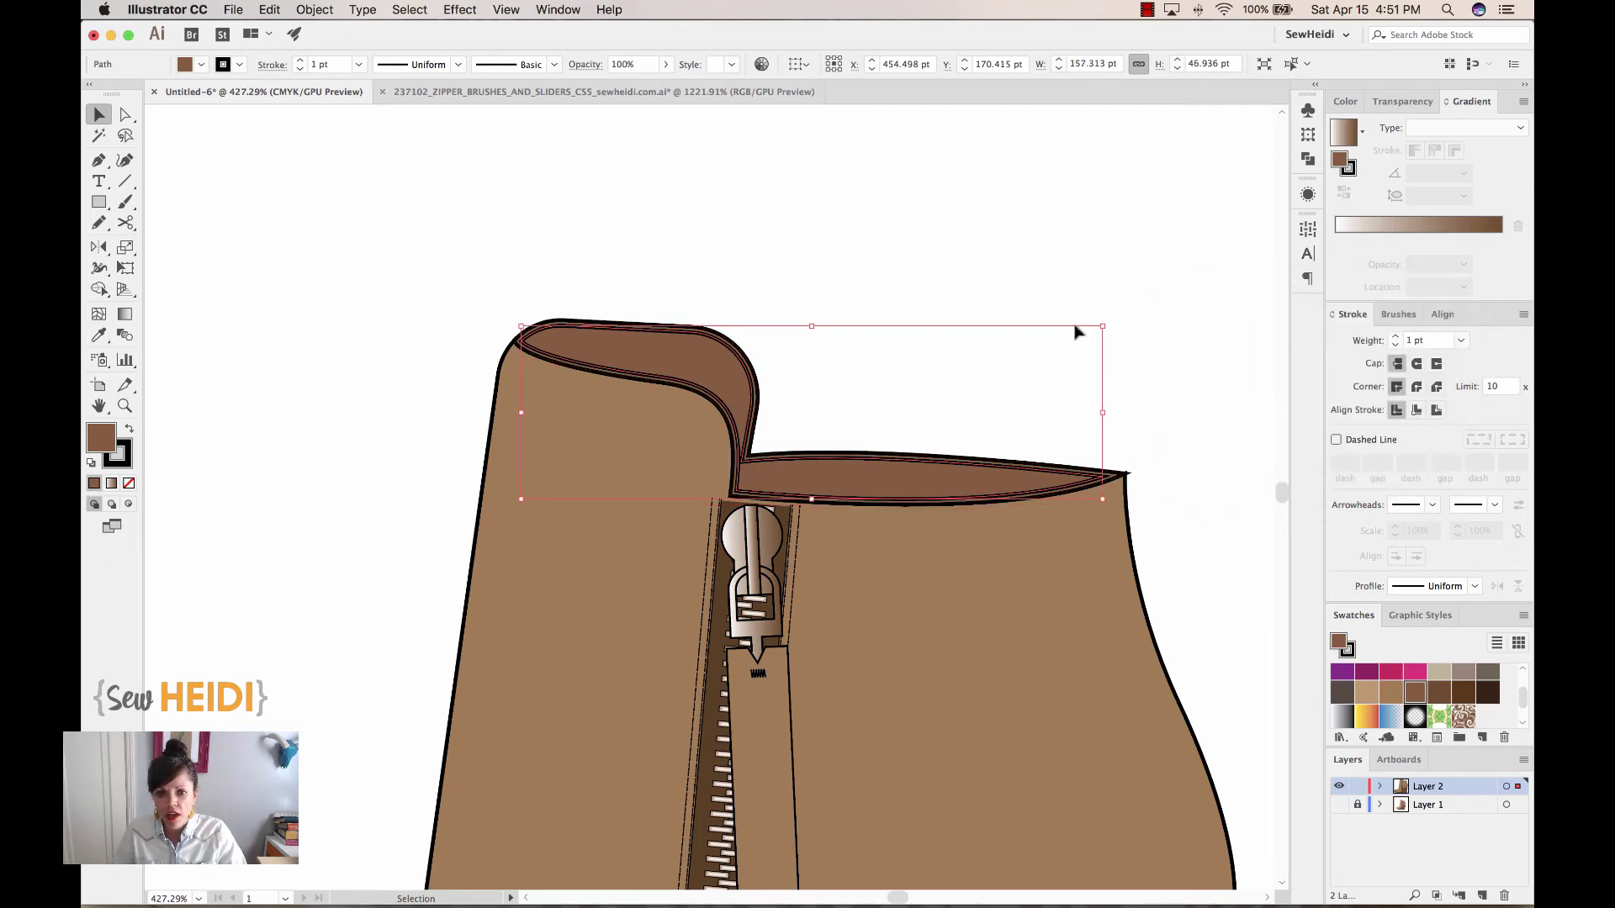
key("z")
left_click(1016, 447)
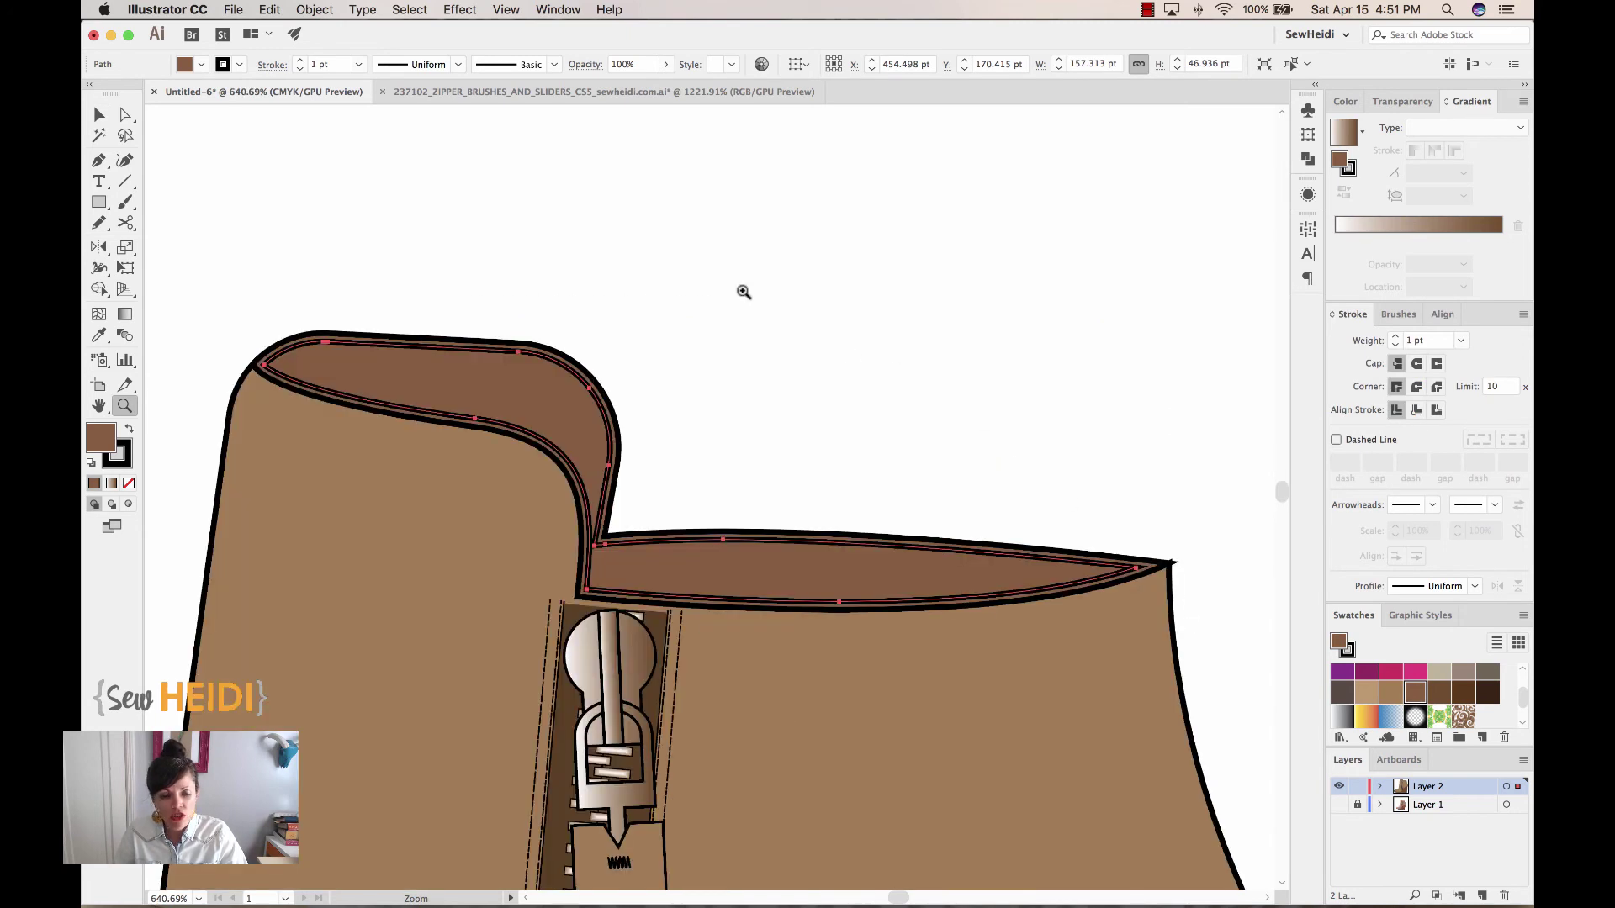
Cut the collar's inset path at its left and right corner anchors
left_click(126, 115)
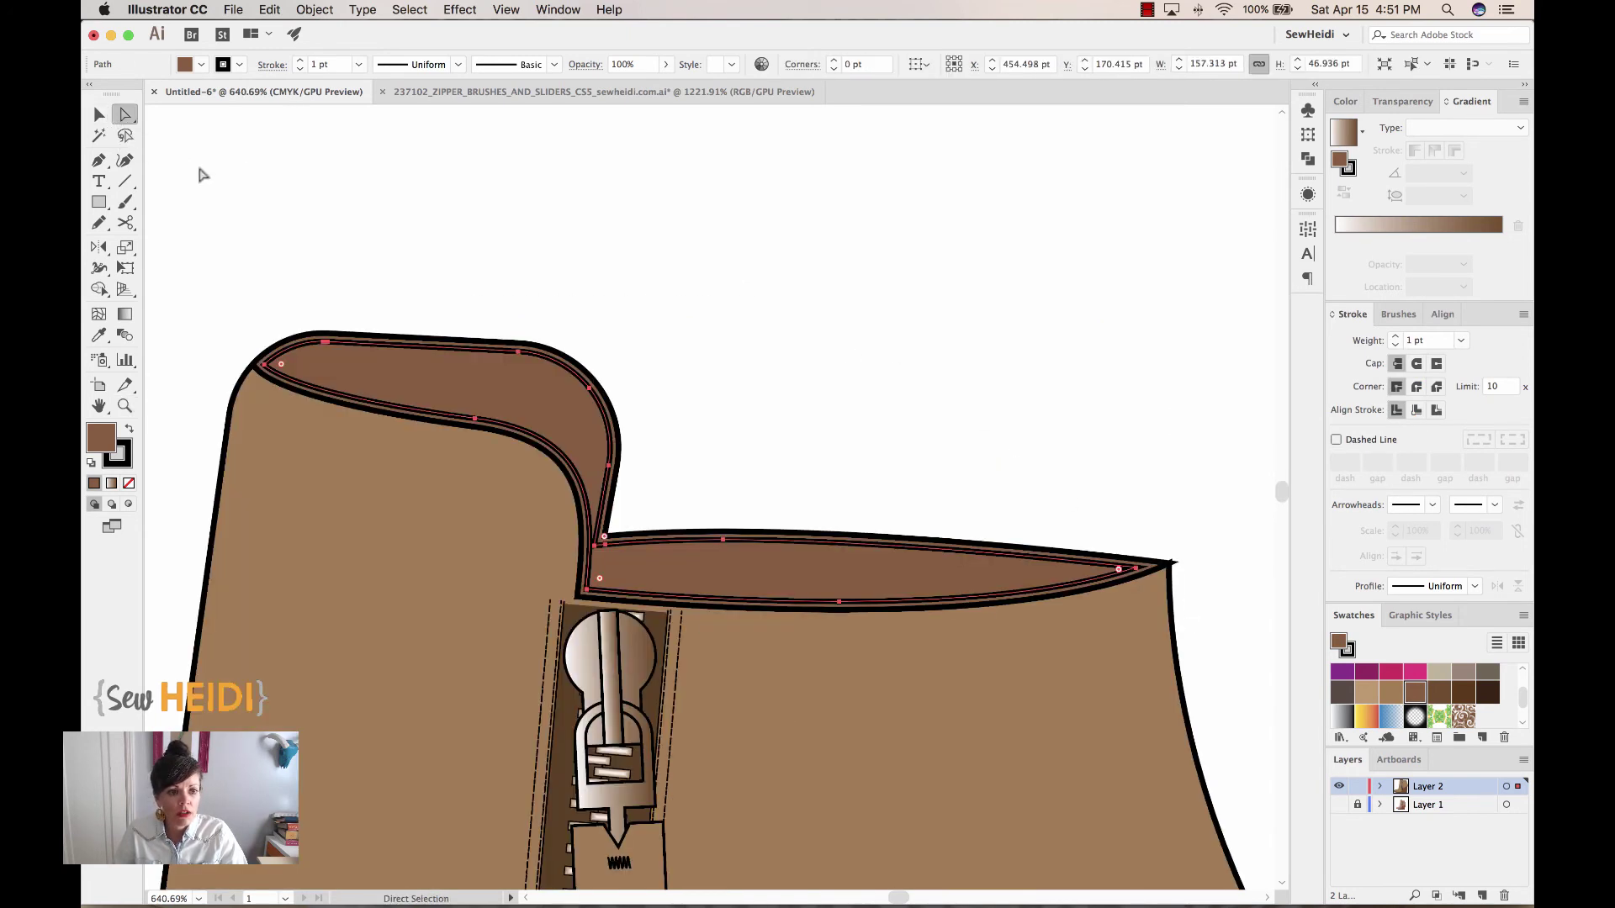
left_click(262, 240)
left_click_drag(266, 363, 268, 370)
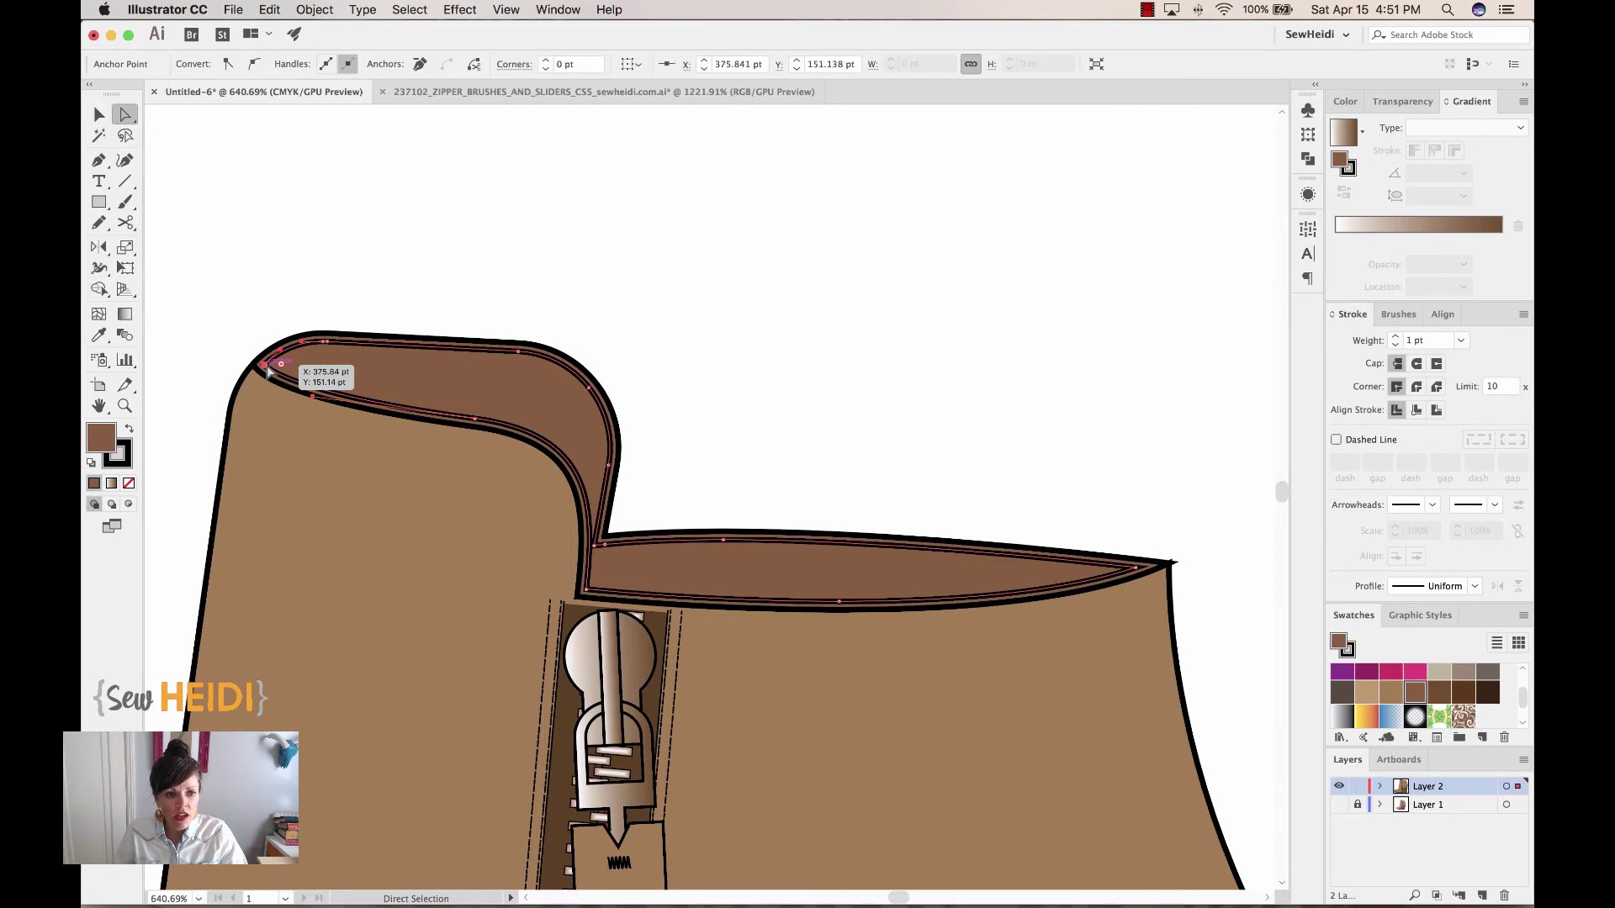
left_click(1135, 571, "shift")
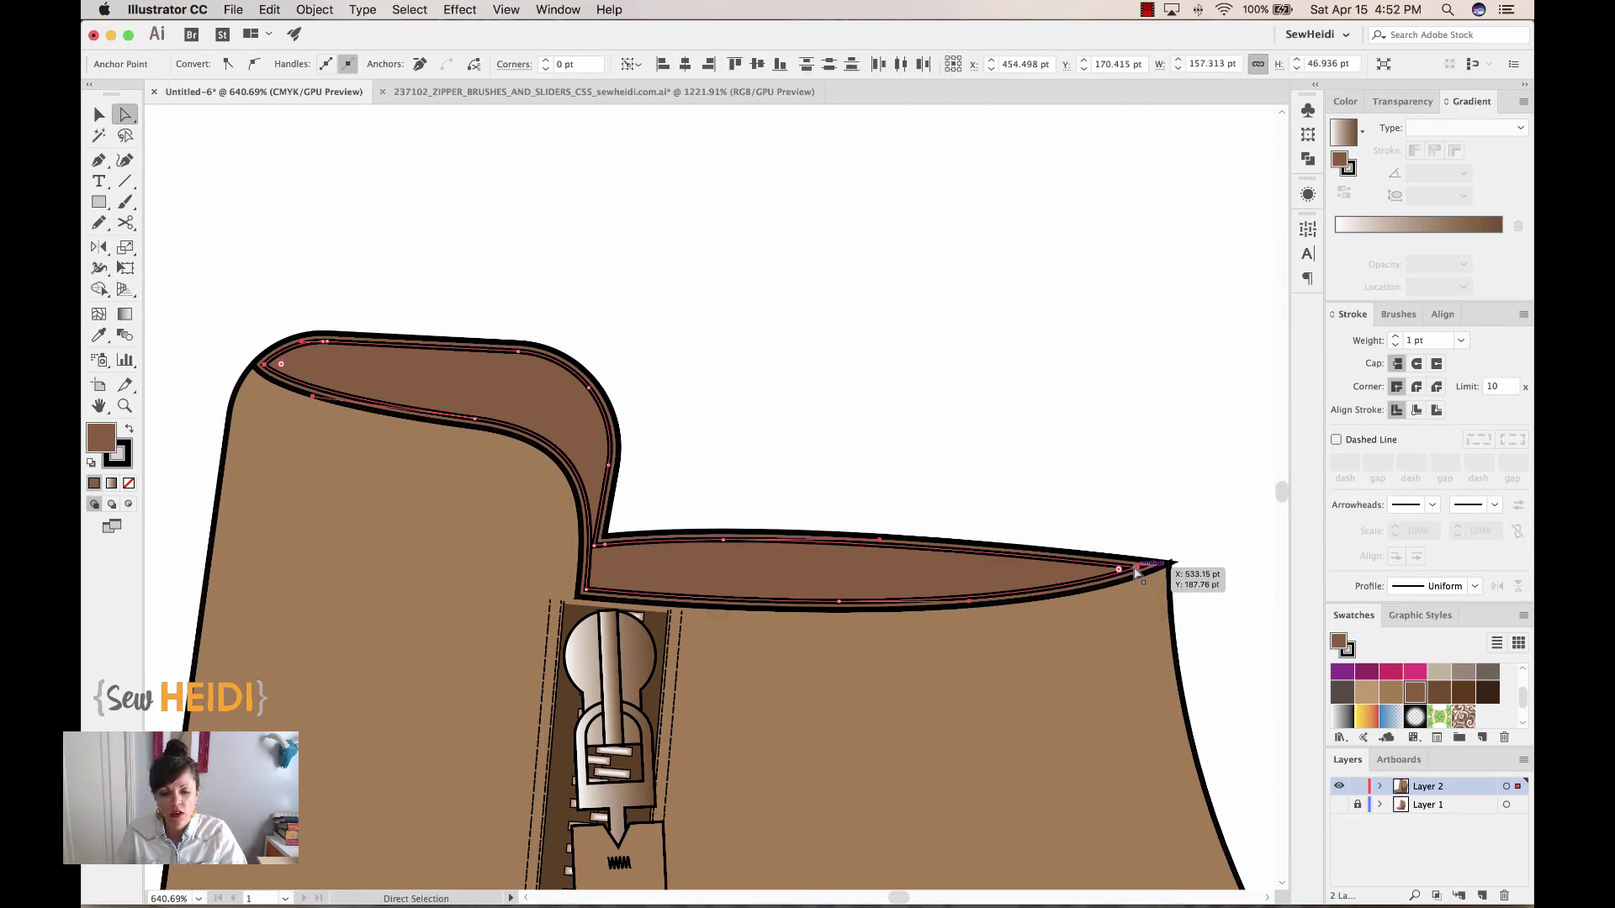
left_click(475, 66)
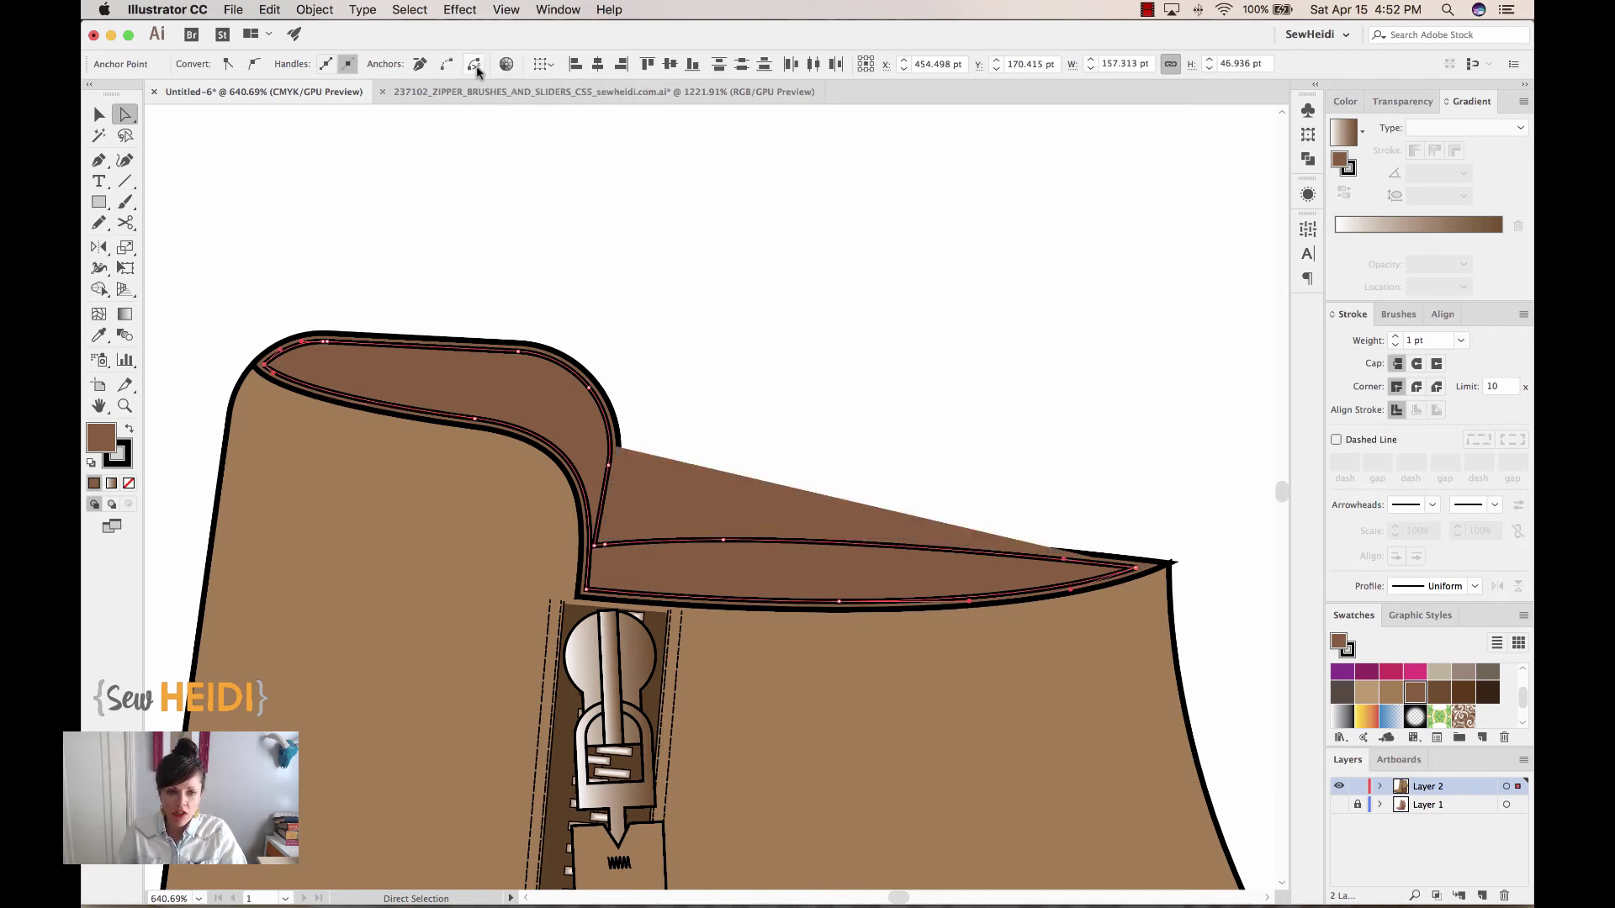
left_click(1039, 370)
key("v")
left_click_drag(701, 600, 723, 720)
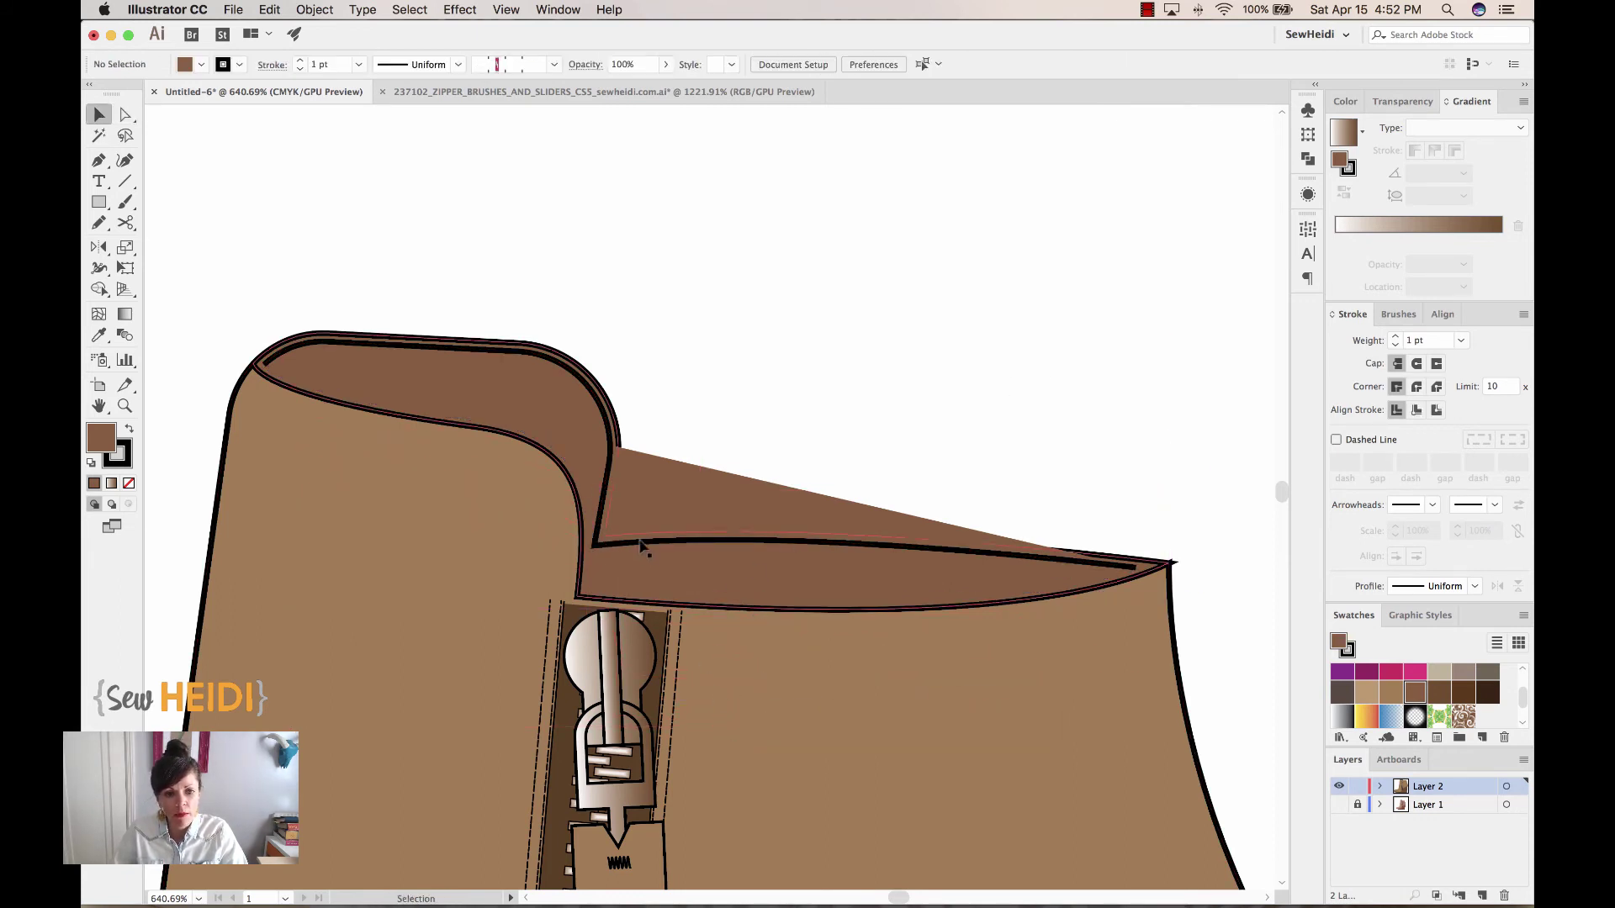
key("ctrl+z")
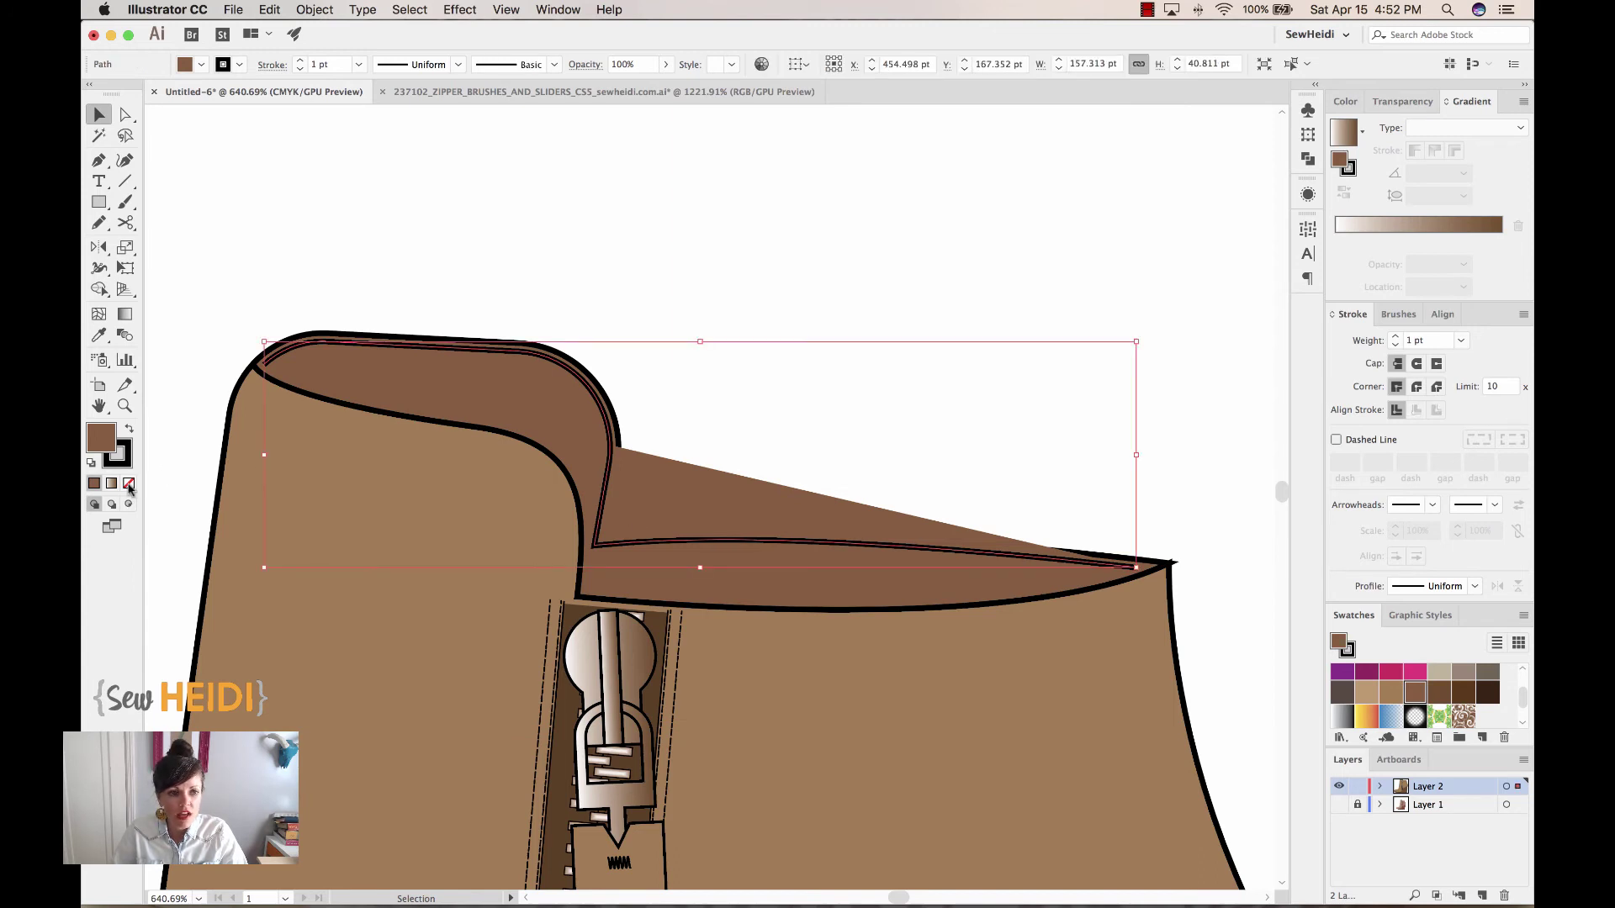
Make the stitching line unfilled and dashed: 3 pt dash, 2 pt gap, round caps
left_click(128, 482)
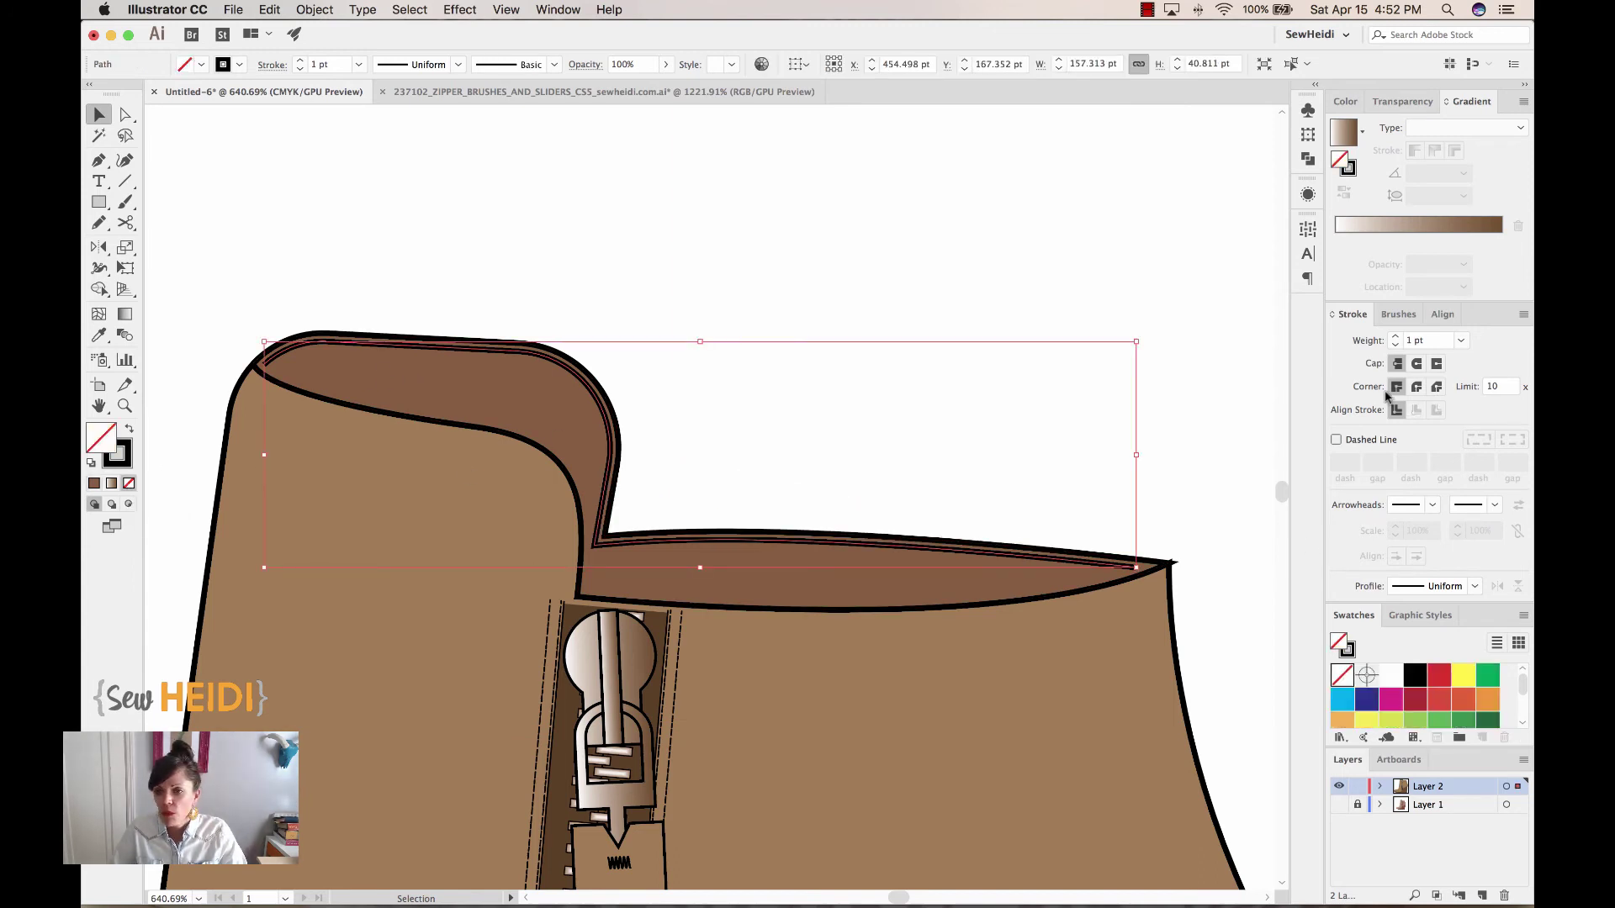
left_click(1337, 440)
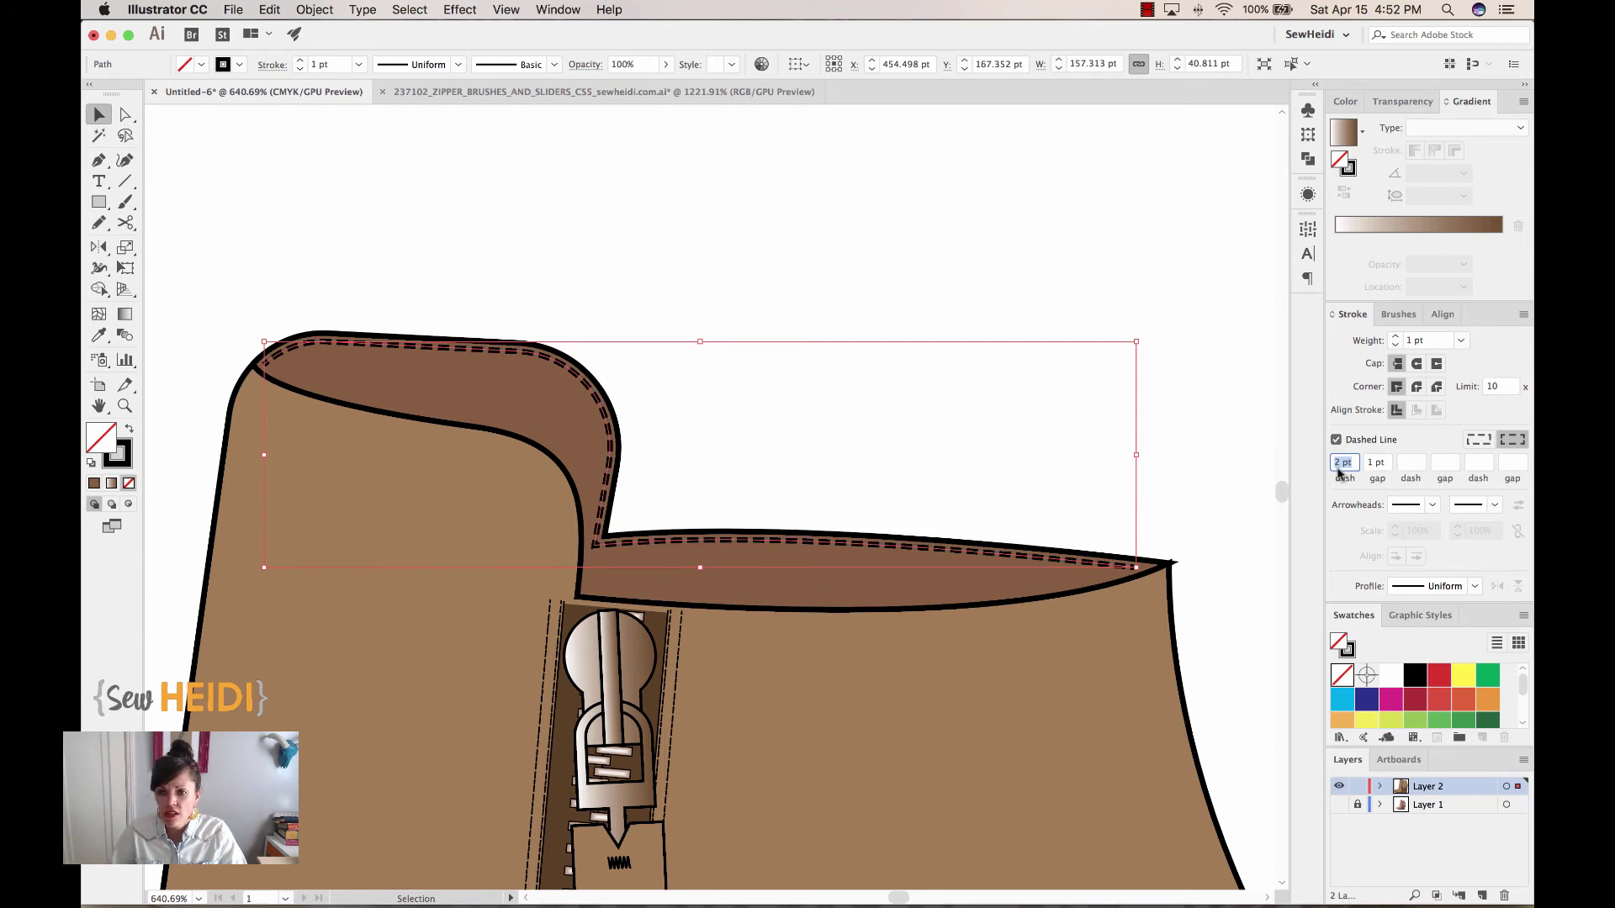
key("Up")
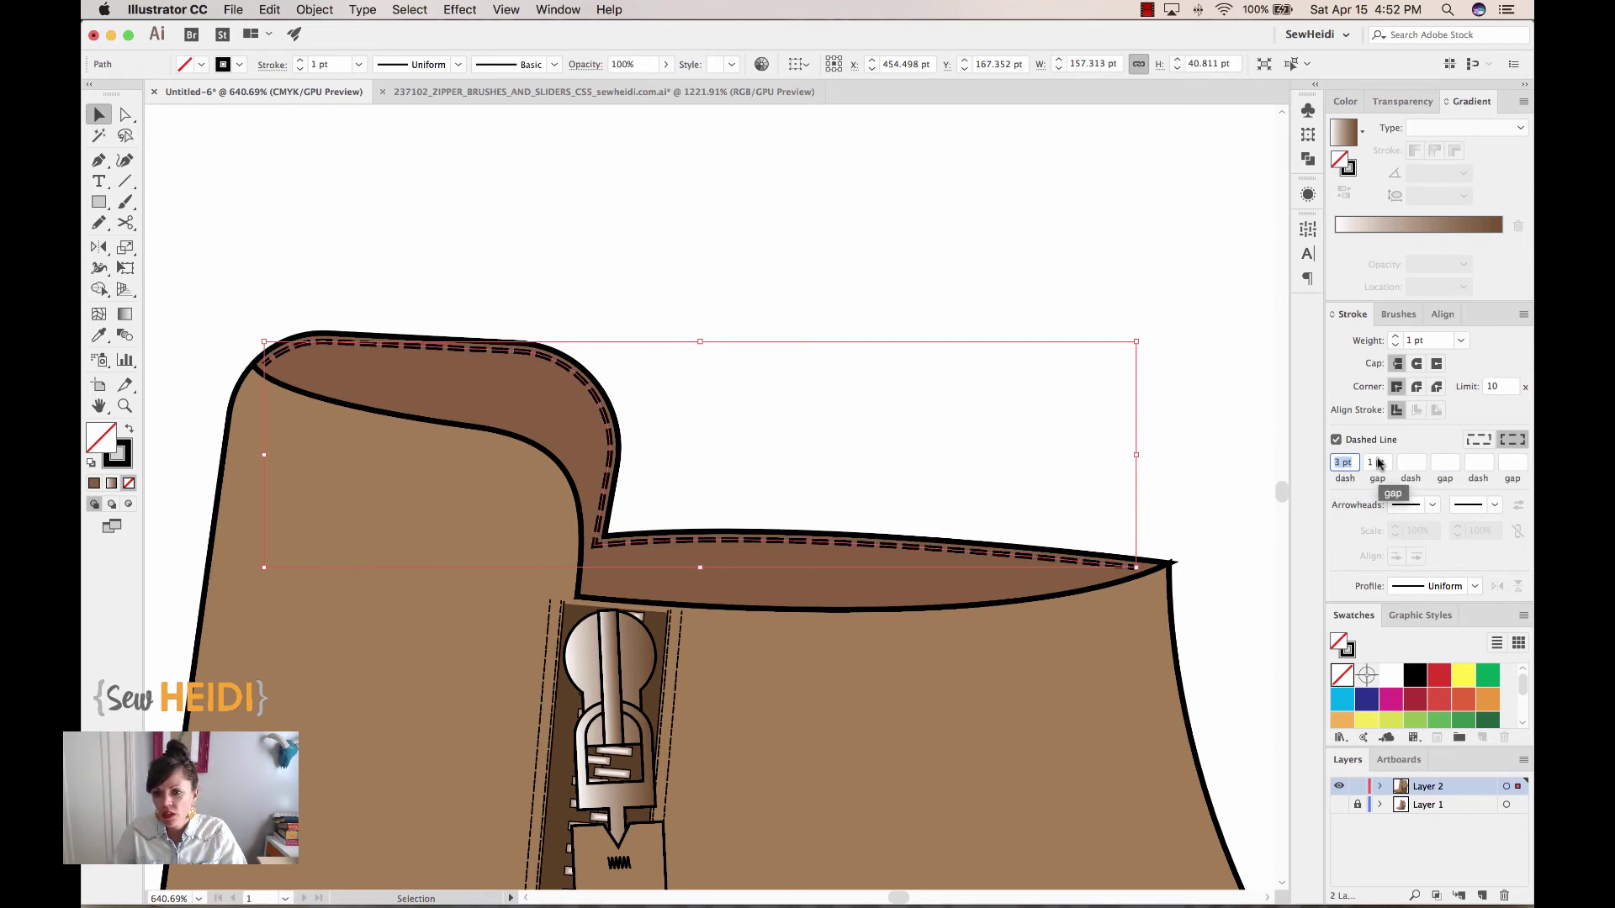
left_click(1378, 462)
key("Up")
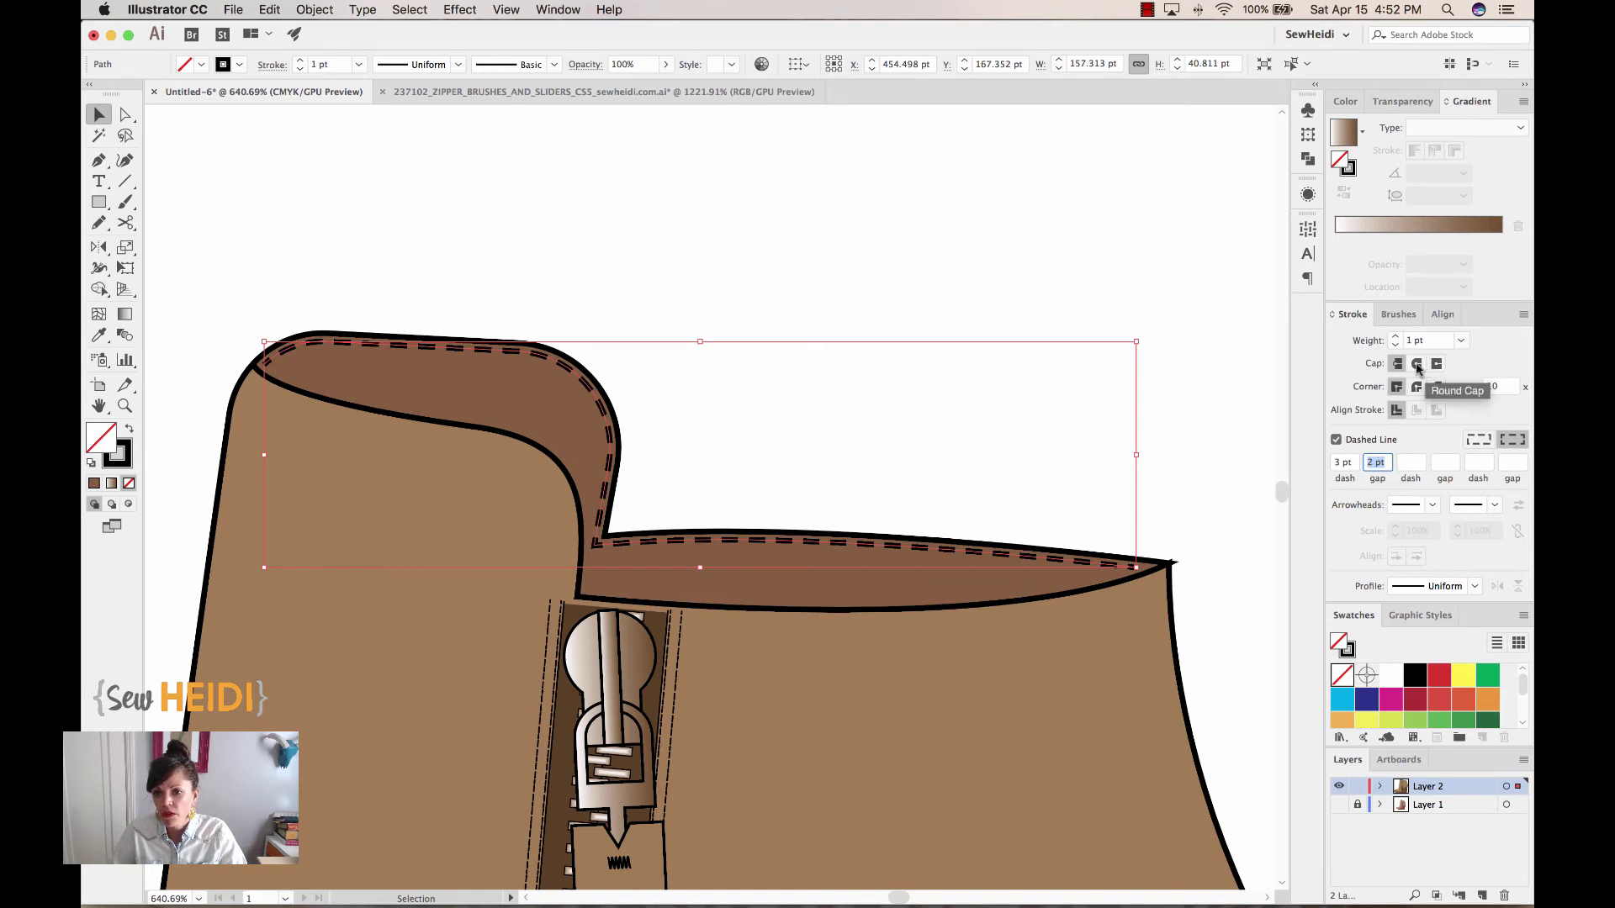
left_click(1416, 364)
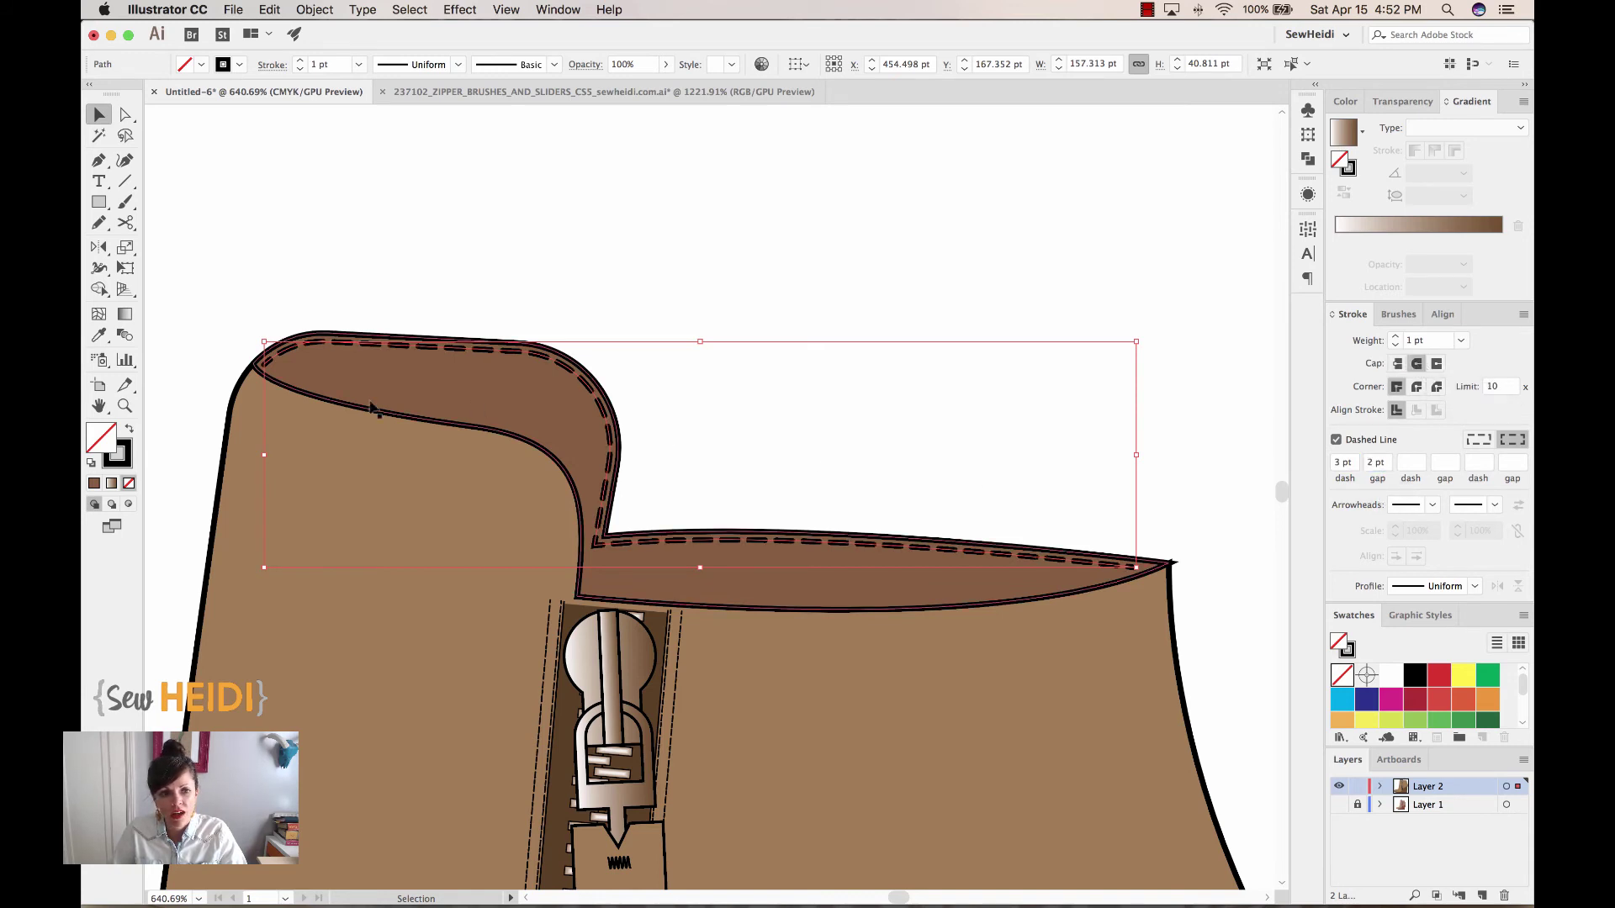
left_click(376, 303)
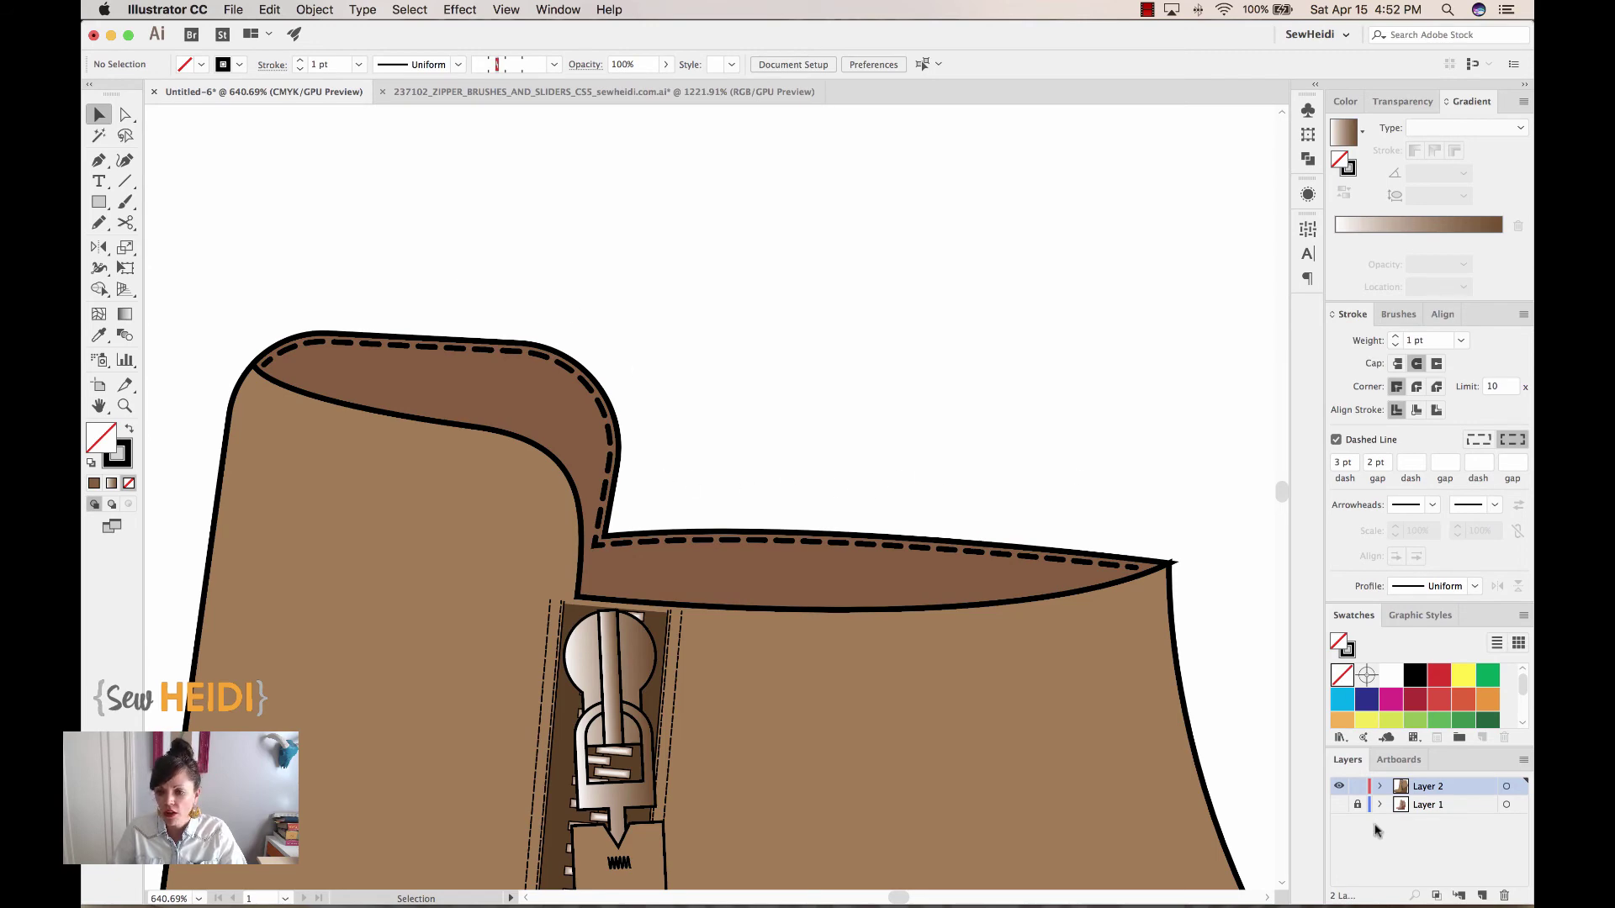
left_click(1338, 787)
left_click(1338, 805)
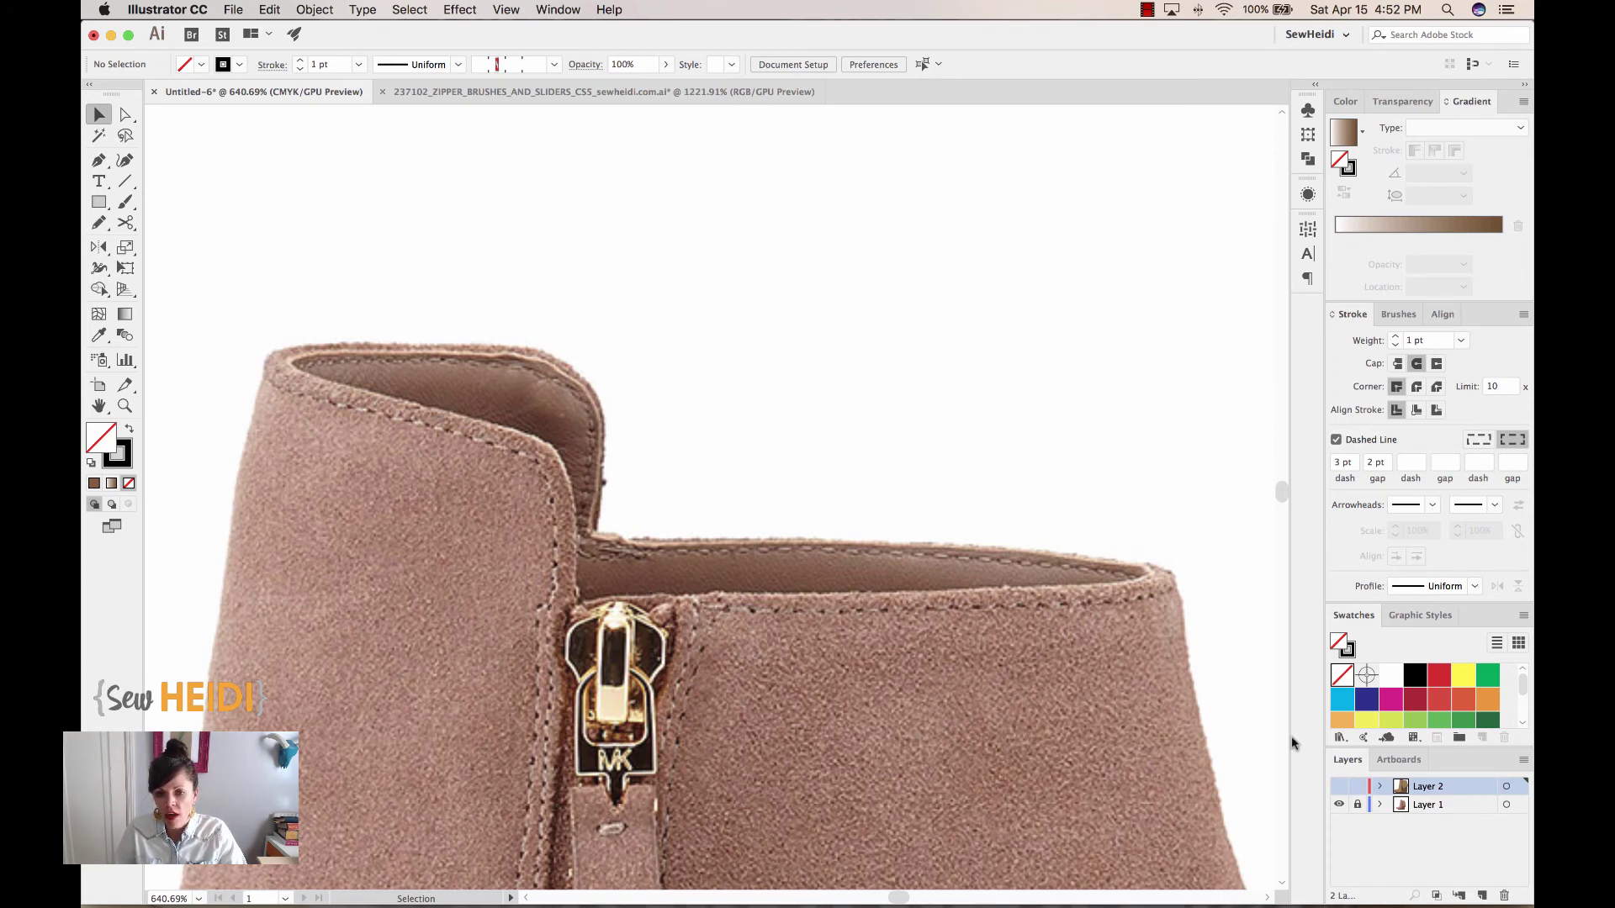
left_click(1339, 786)
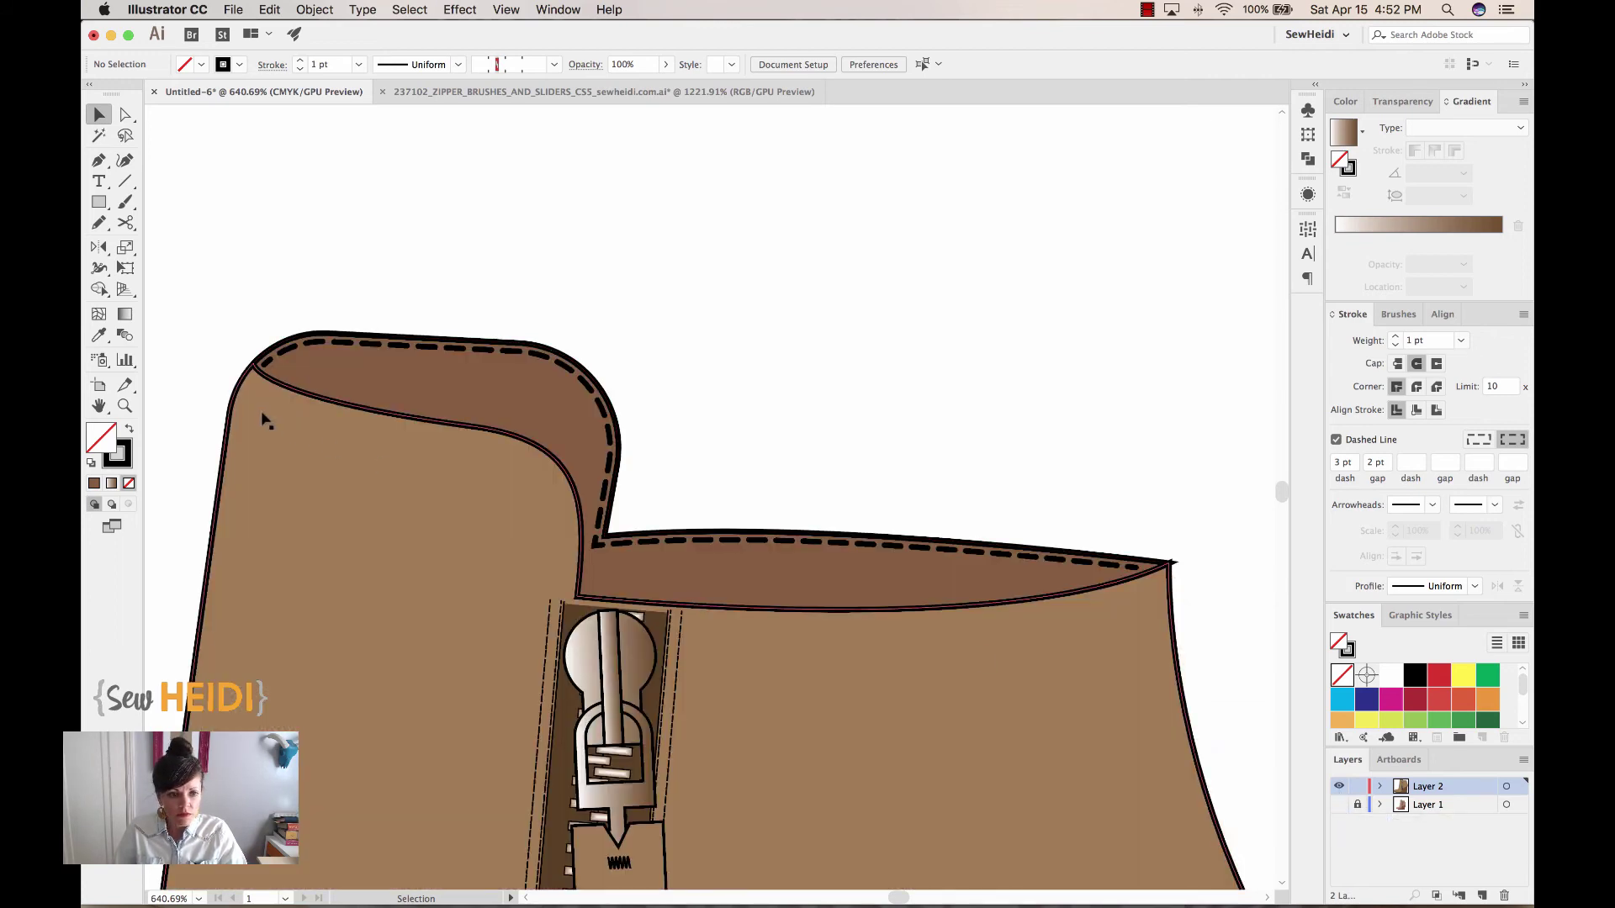
key("super+minus")
key("super+minus")
key("super+minus")
key("super+minus")
key("super+minus")
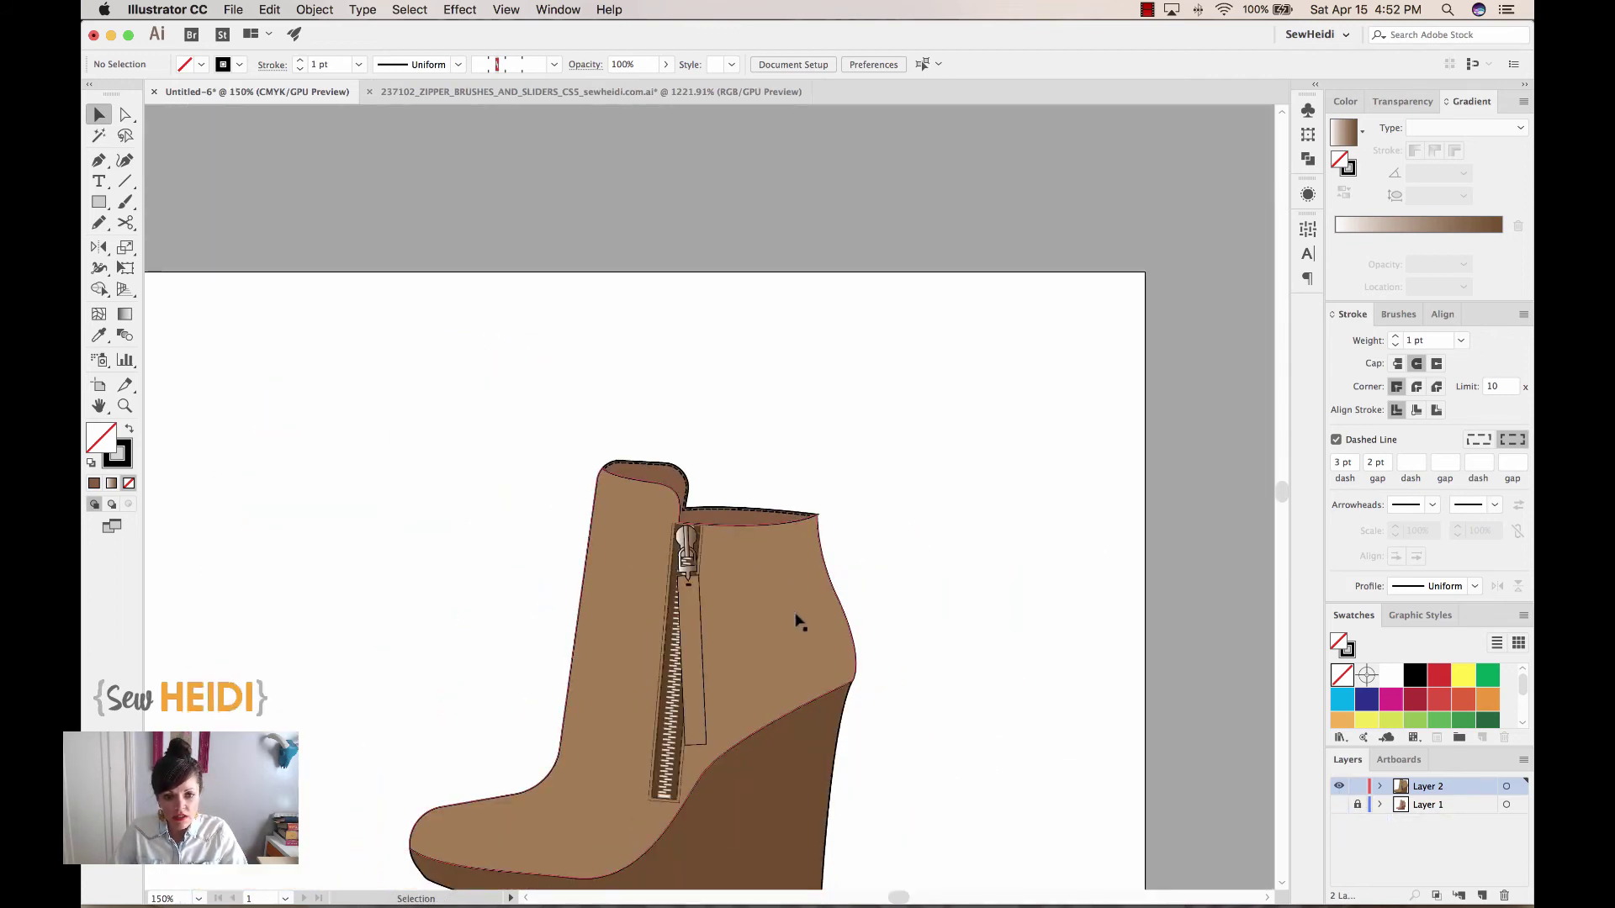
Select the boot upper and add a -1.5 pt Offset Path copy inside it
left_click(791, 610)
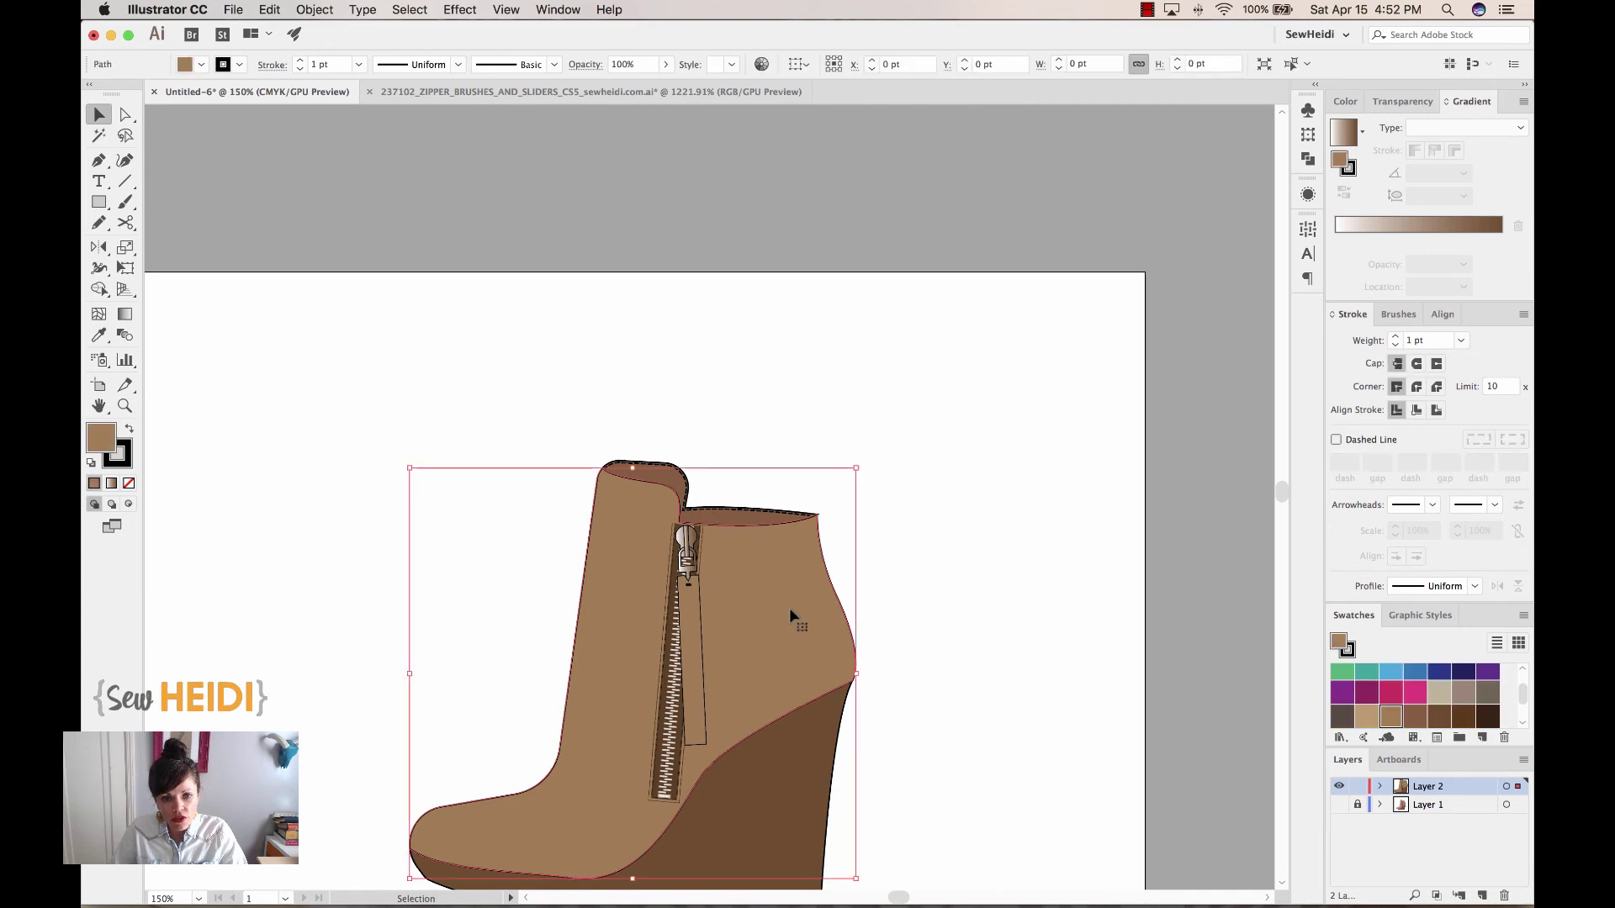
left_click(312, 12)
mouse_move(326, 362)
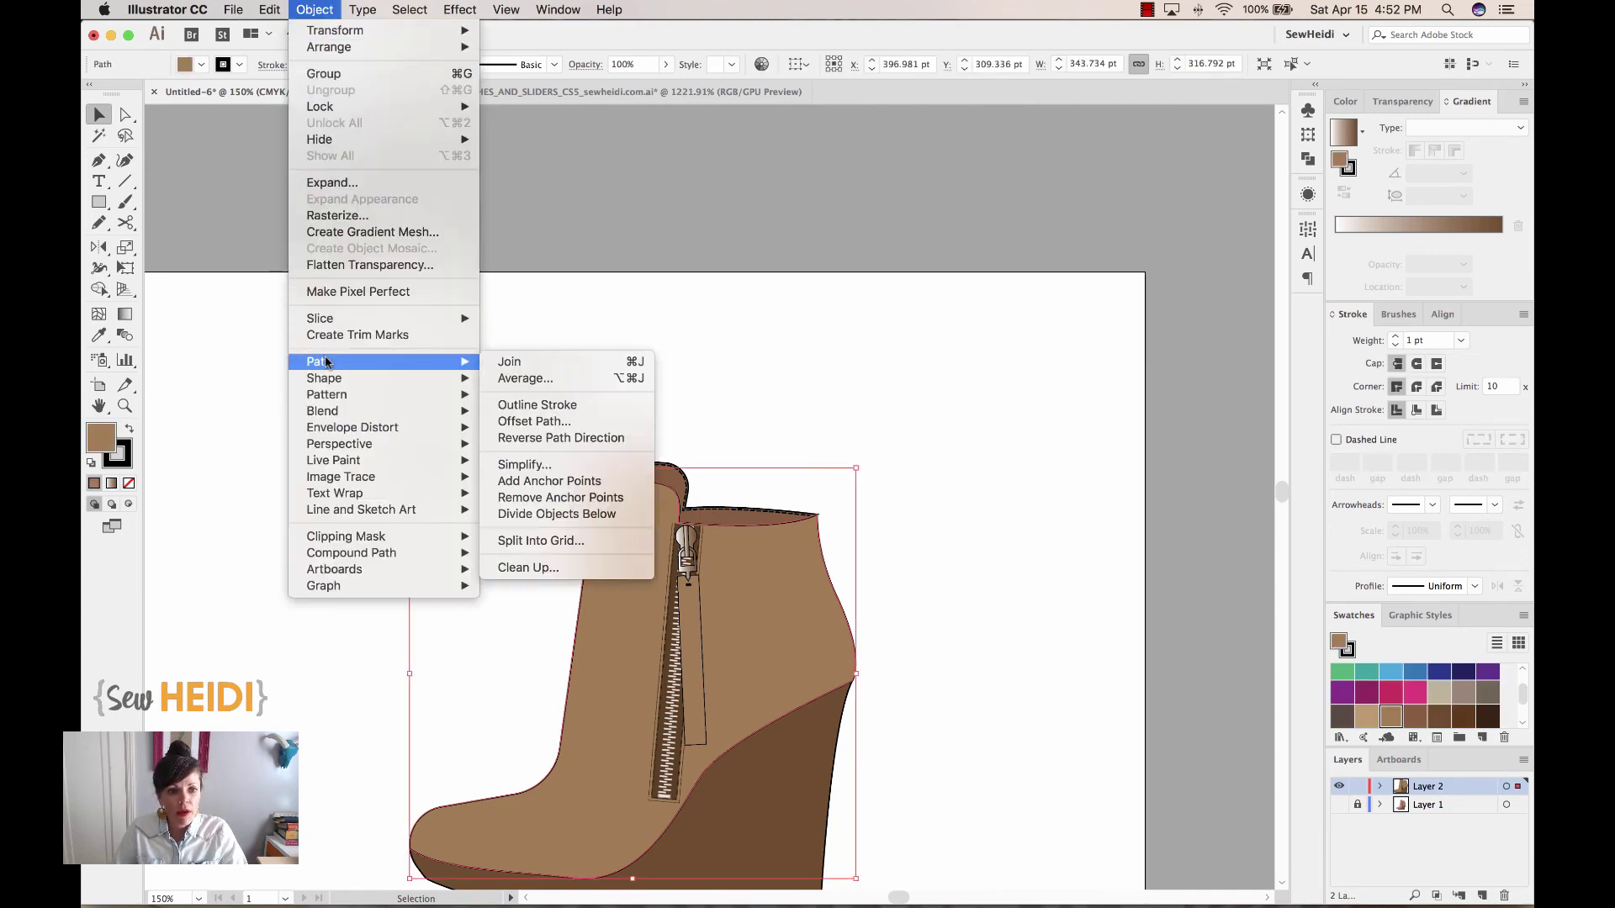
left_click(532, 420)
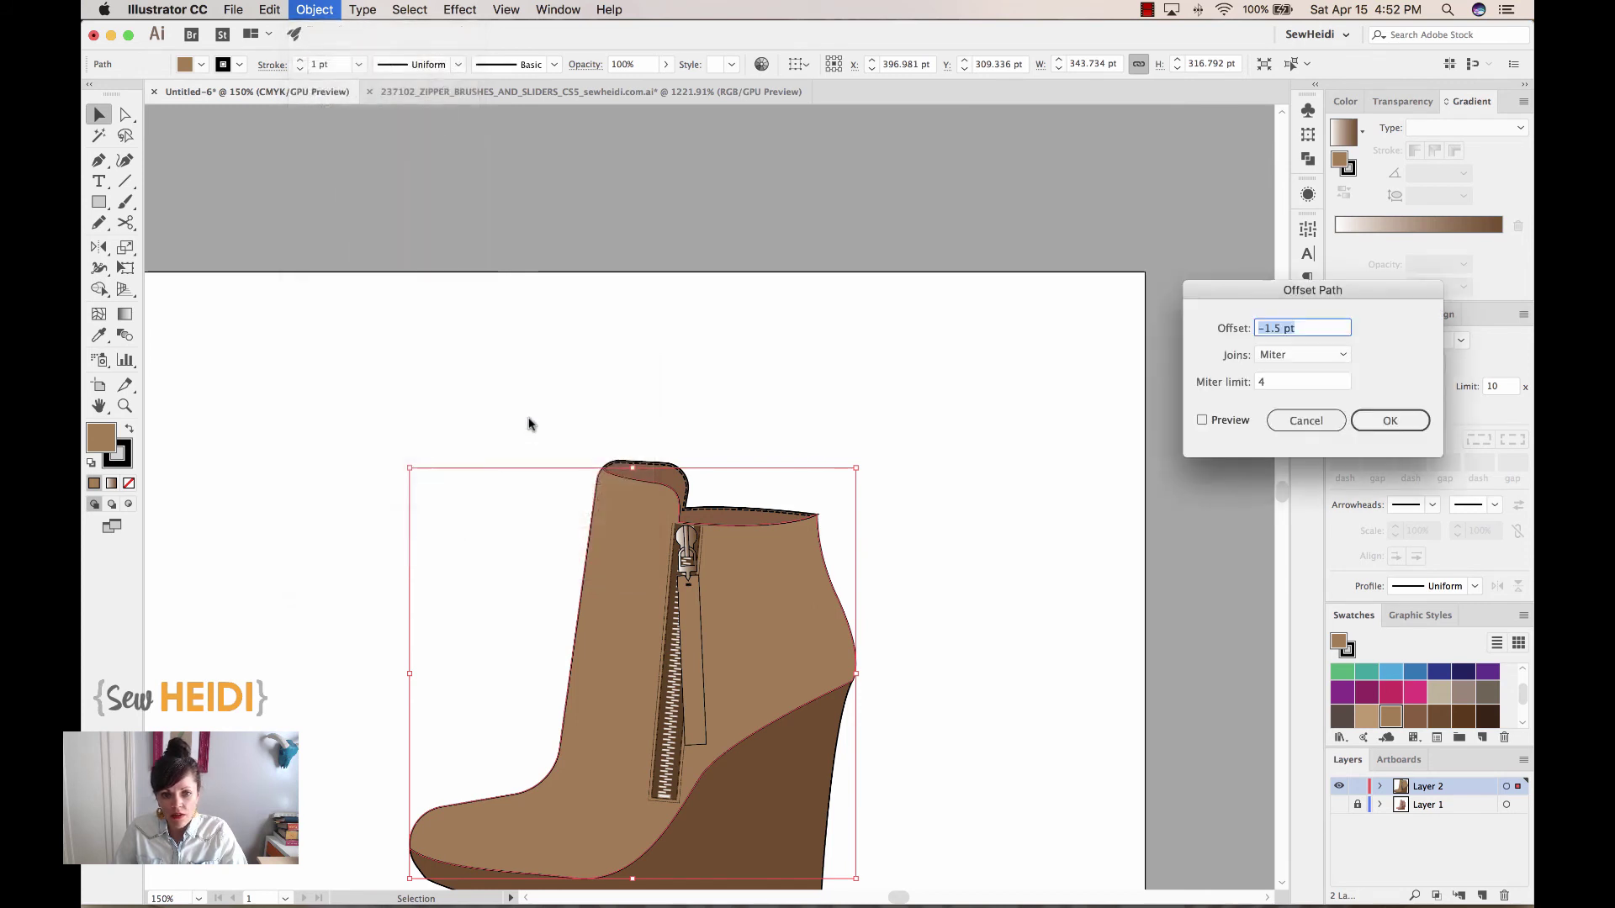
left_click(1202, 420)
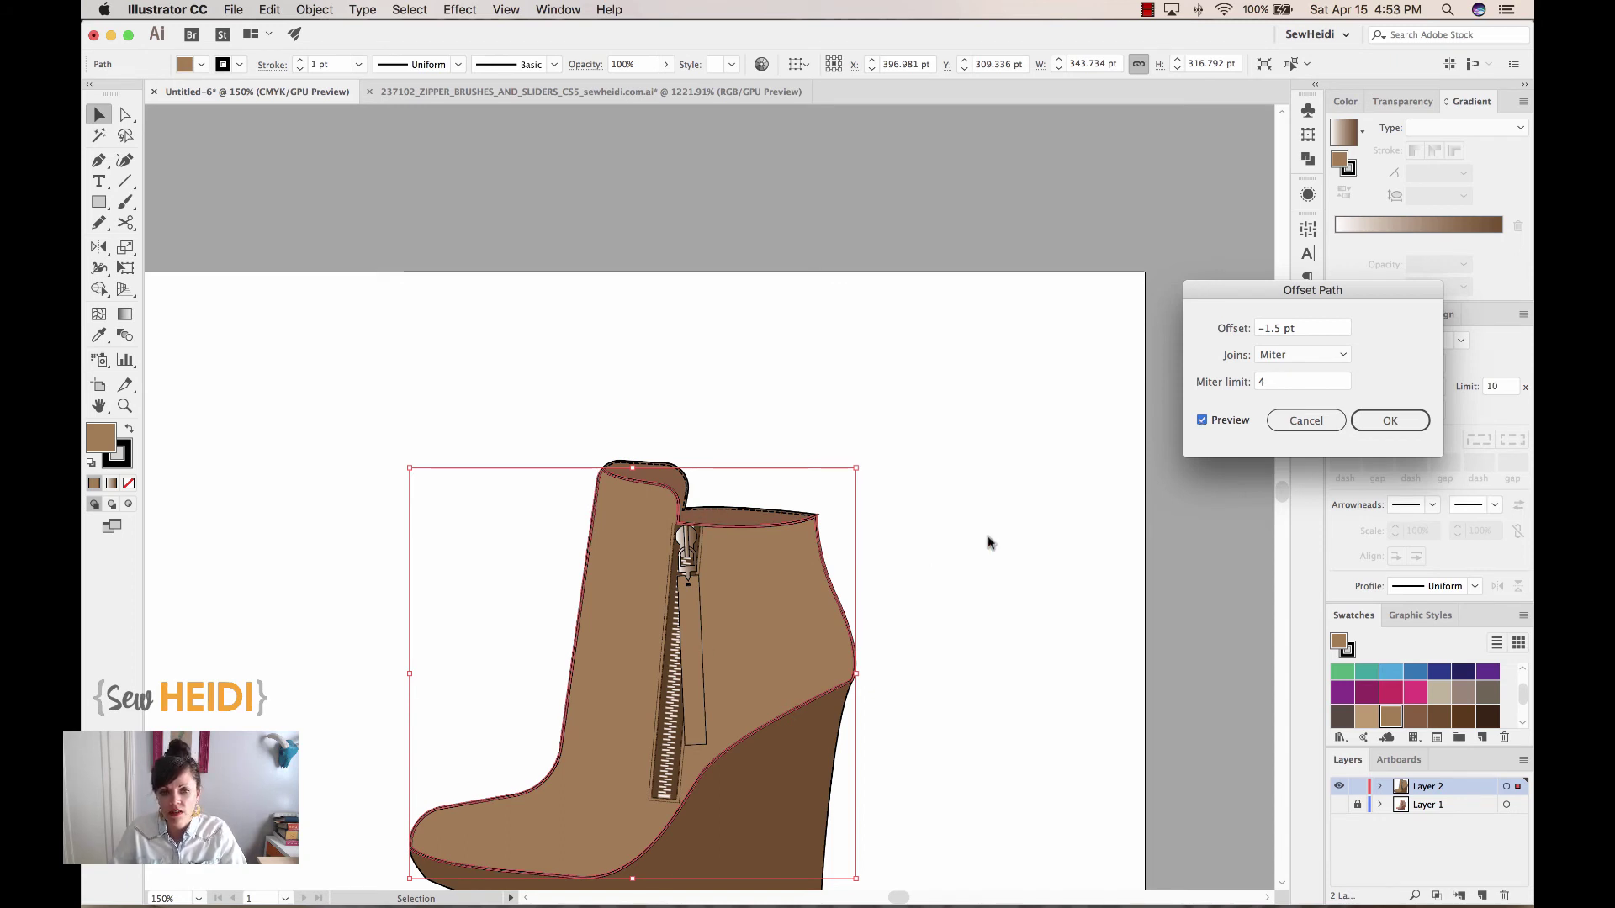
left_click(1390, 421)
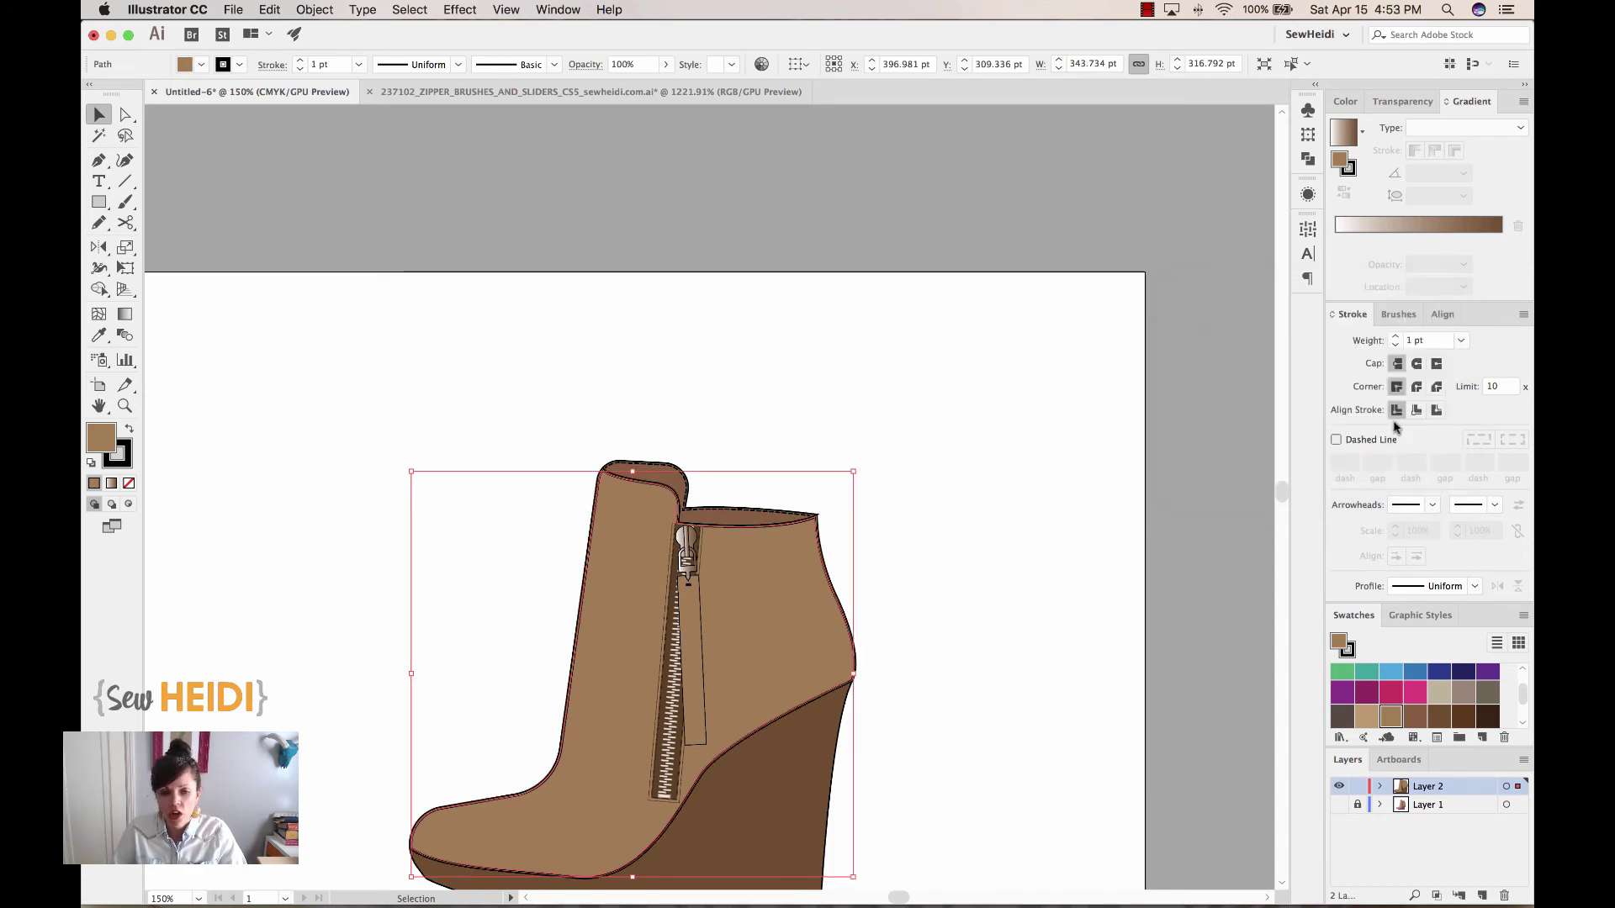
scroll(710, 497, "down", 2)
left_click(487, 328)
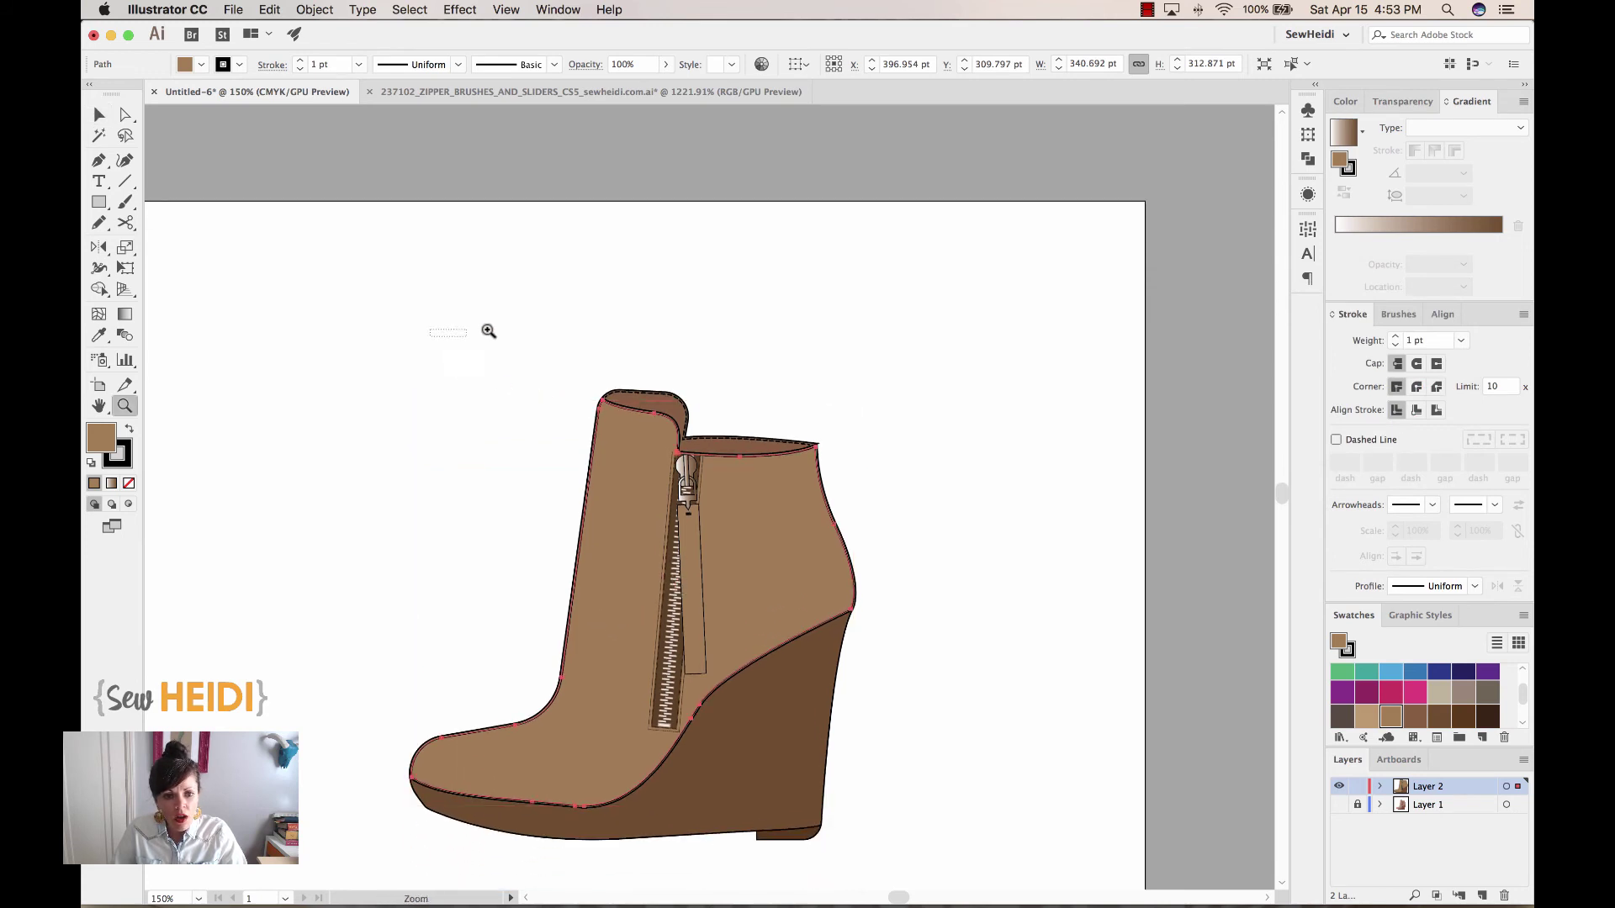
Cut the inset outline at its top-left and top-right corner anchors
key("z")
key("super+plus")
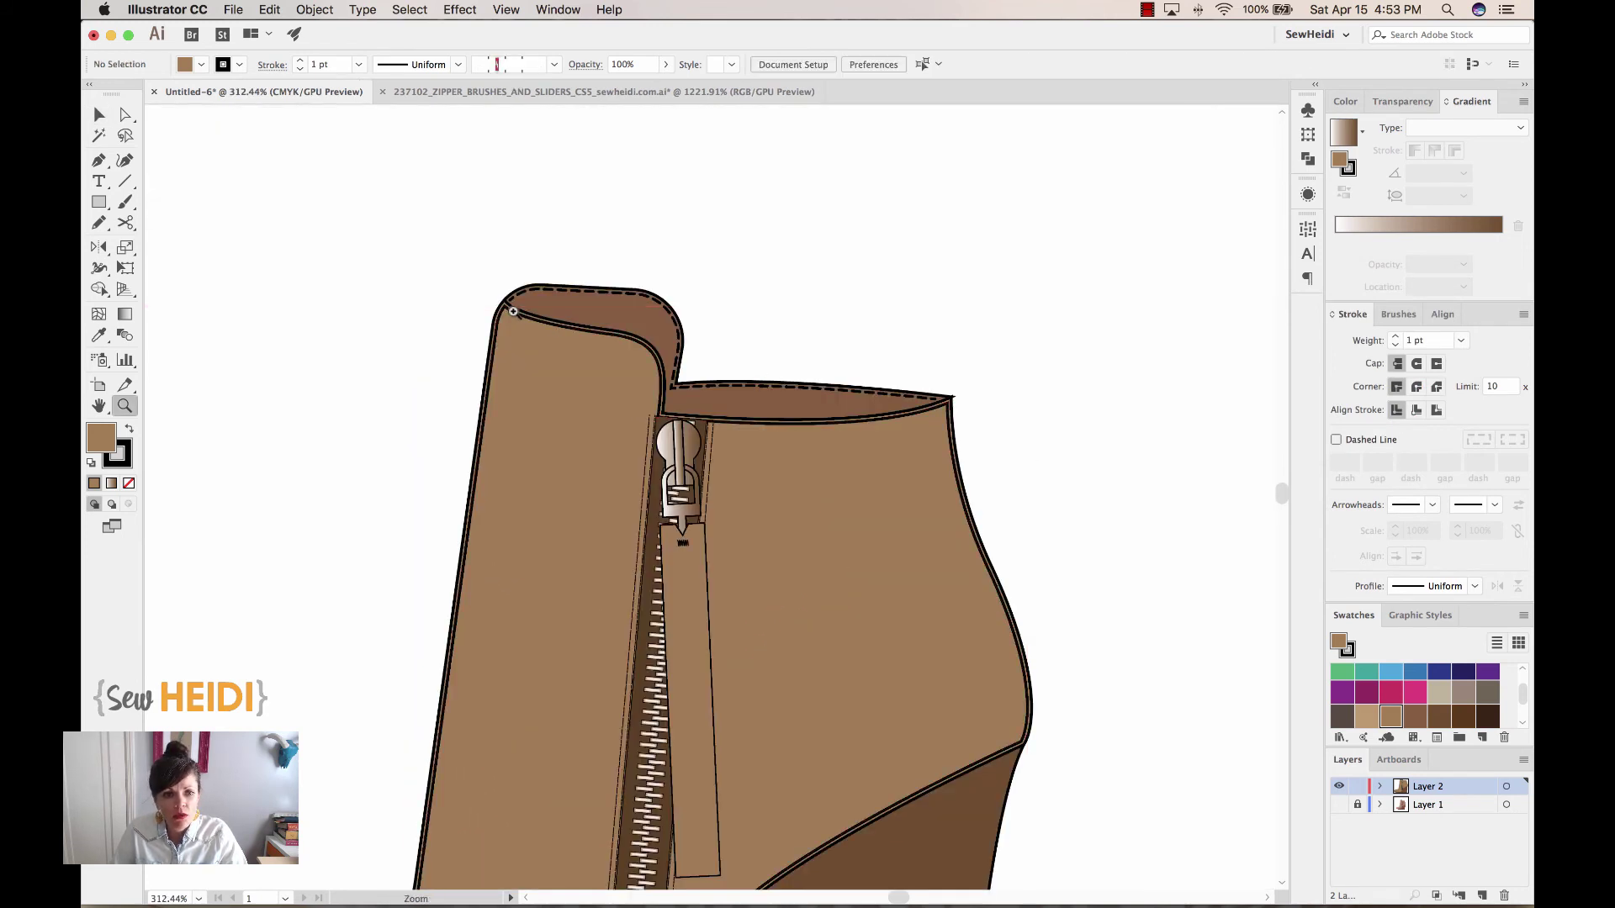
left_click(126, 114)
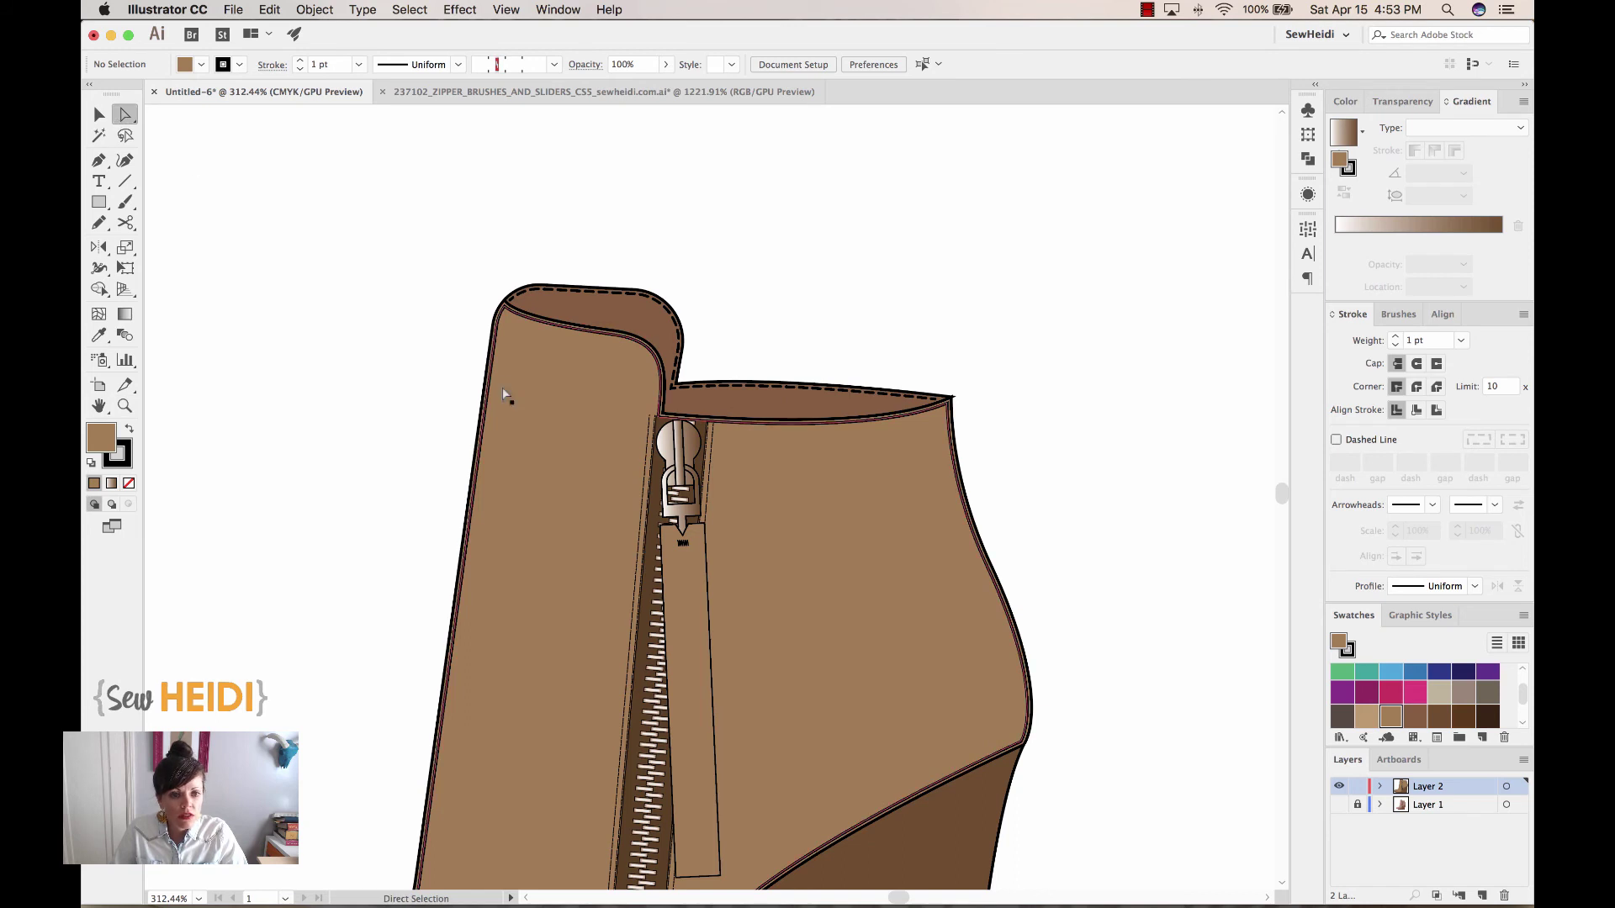
left_click(506, 306)
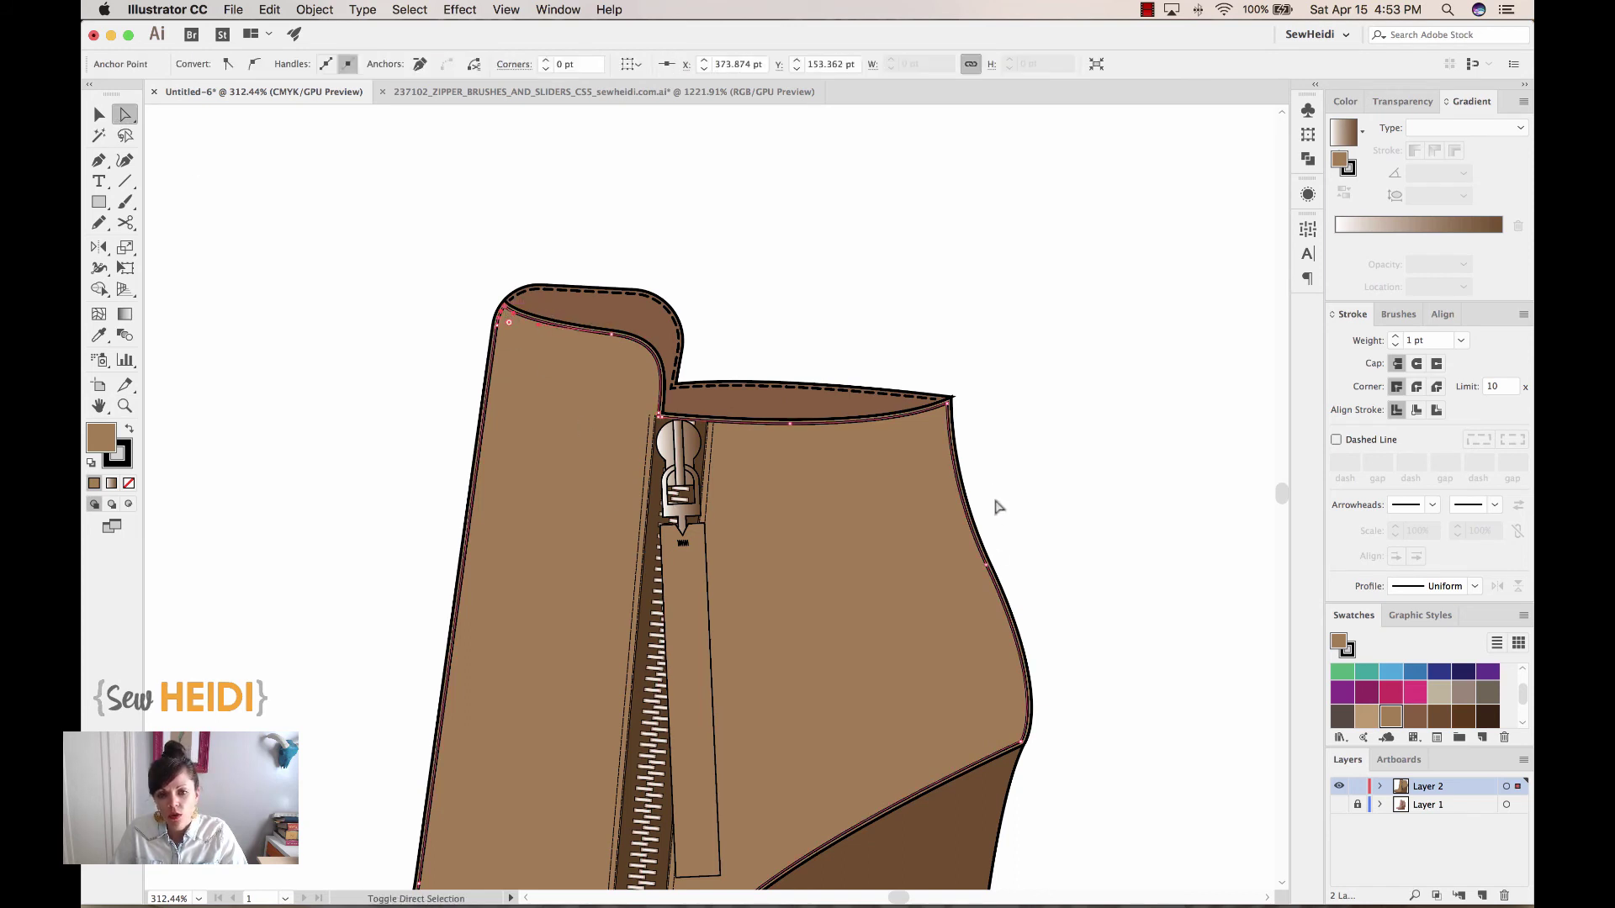
left_click(952, 398, "shift")
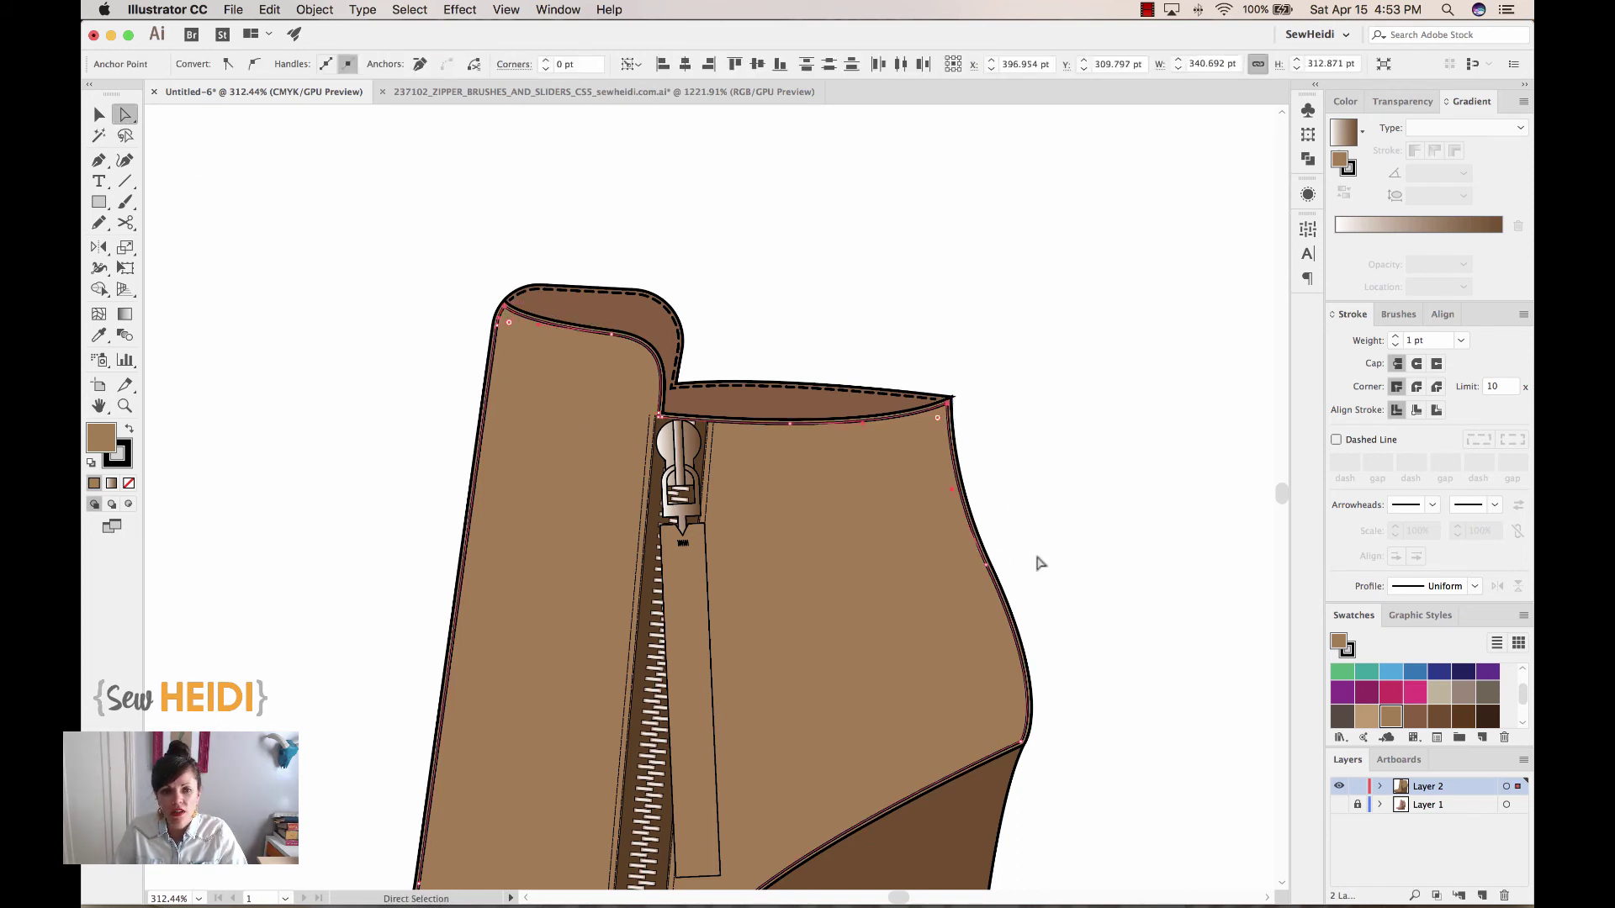
left_click(475, 67)
Select the split-off top-edge path and set its fill to None
left_click(98, 114)
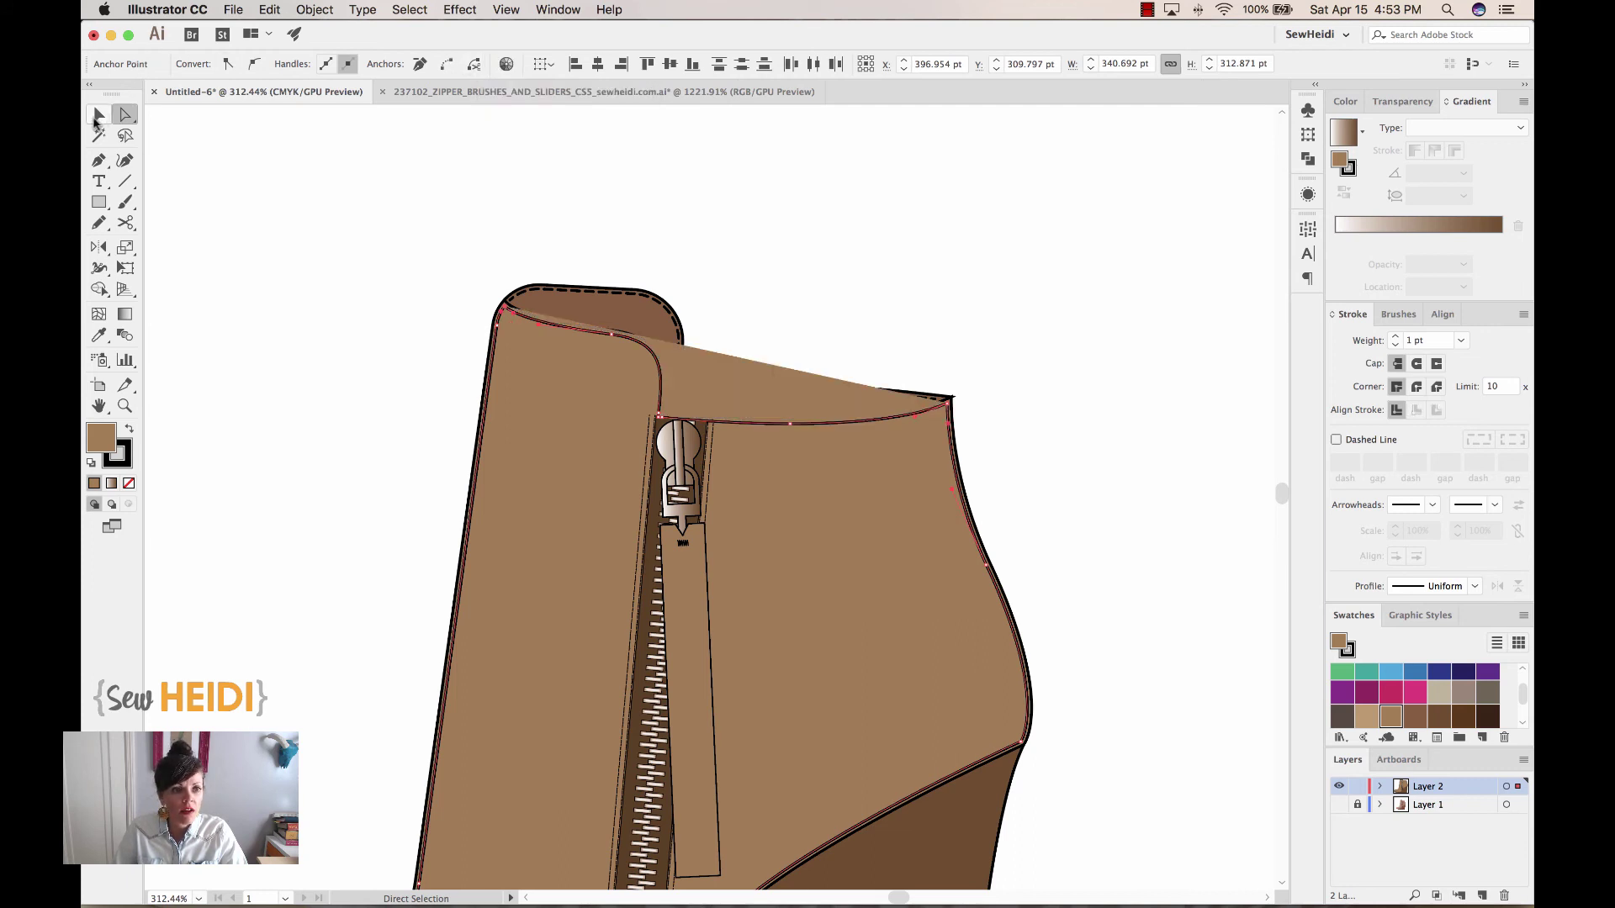
left_click(530, 432)
left_click_drag(532, 458, 422, 531)
key("ctrl+z")
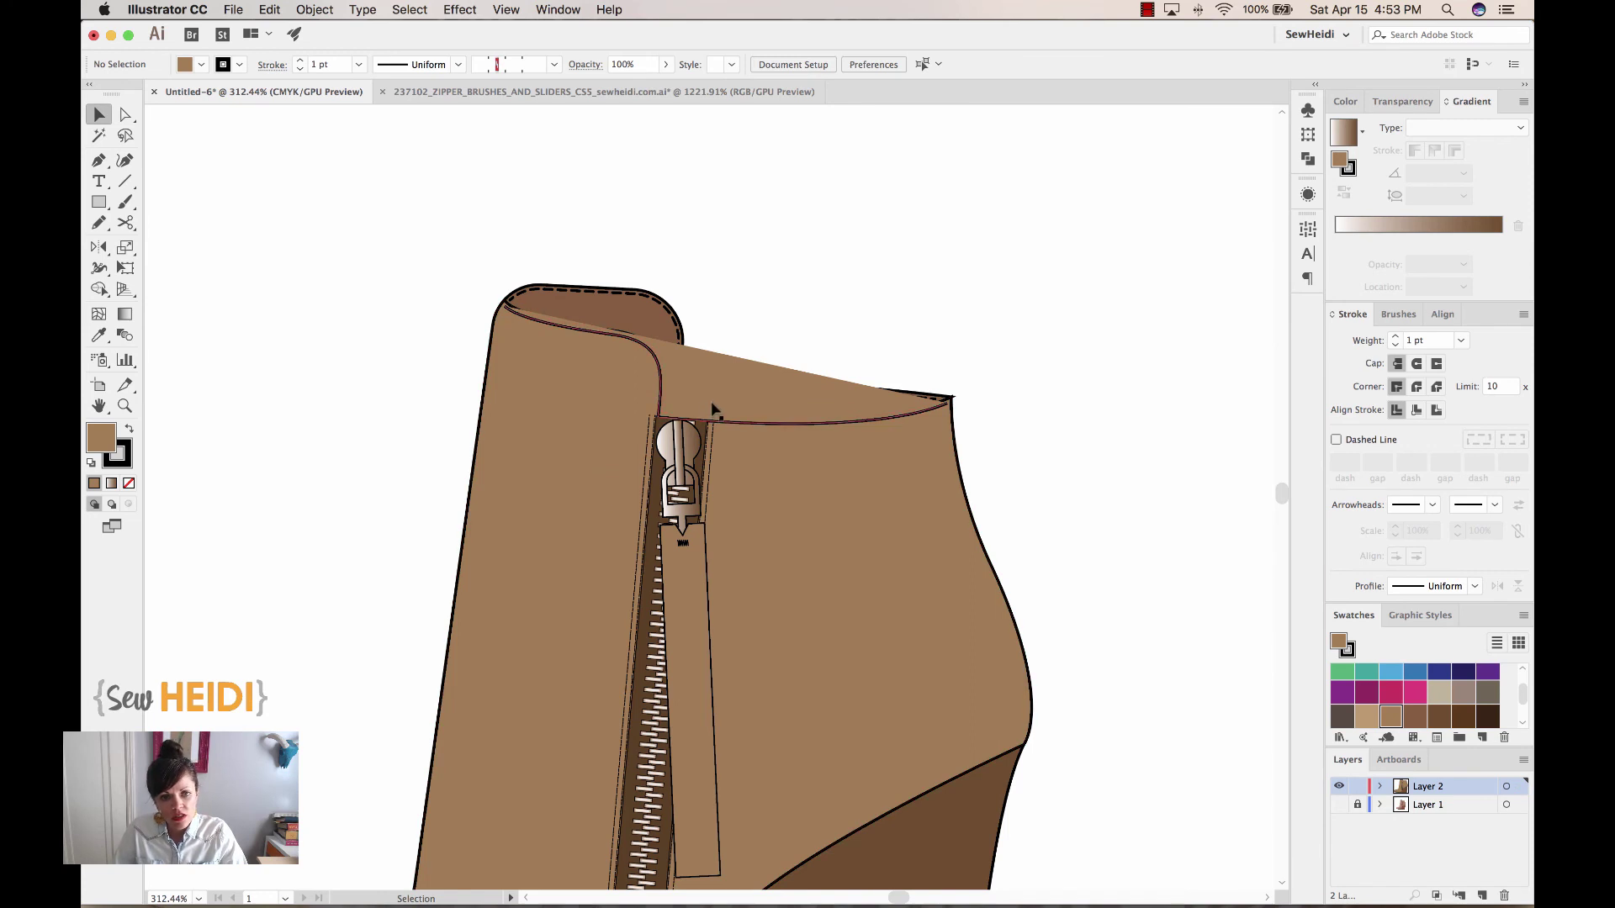
left_click(760, 395)
left_click(129, 484)
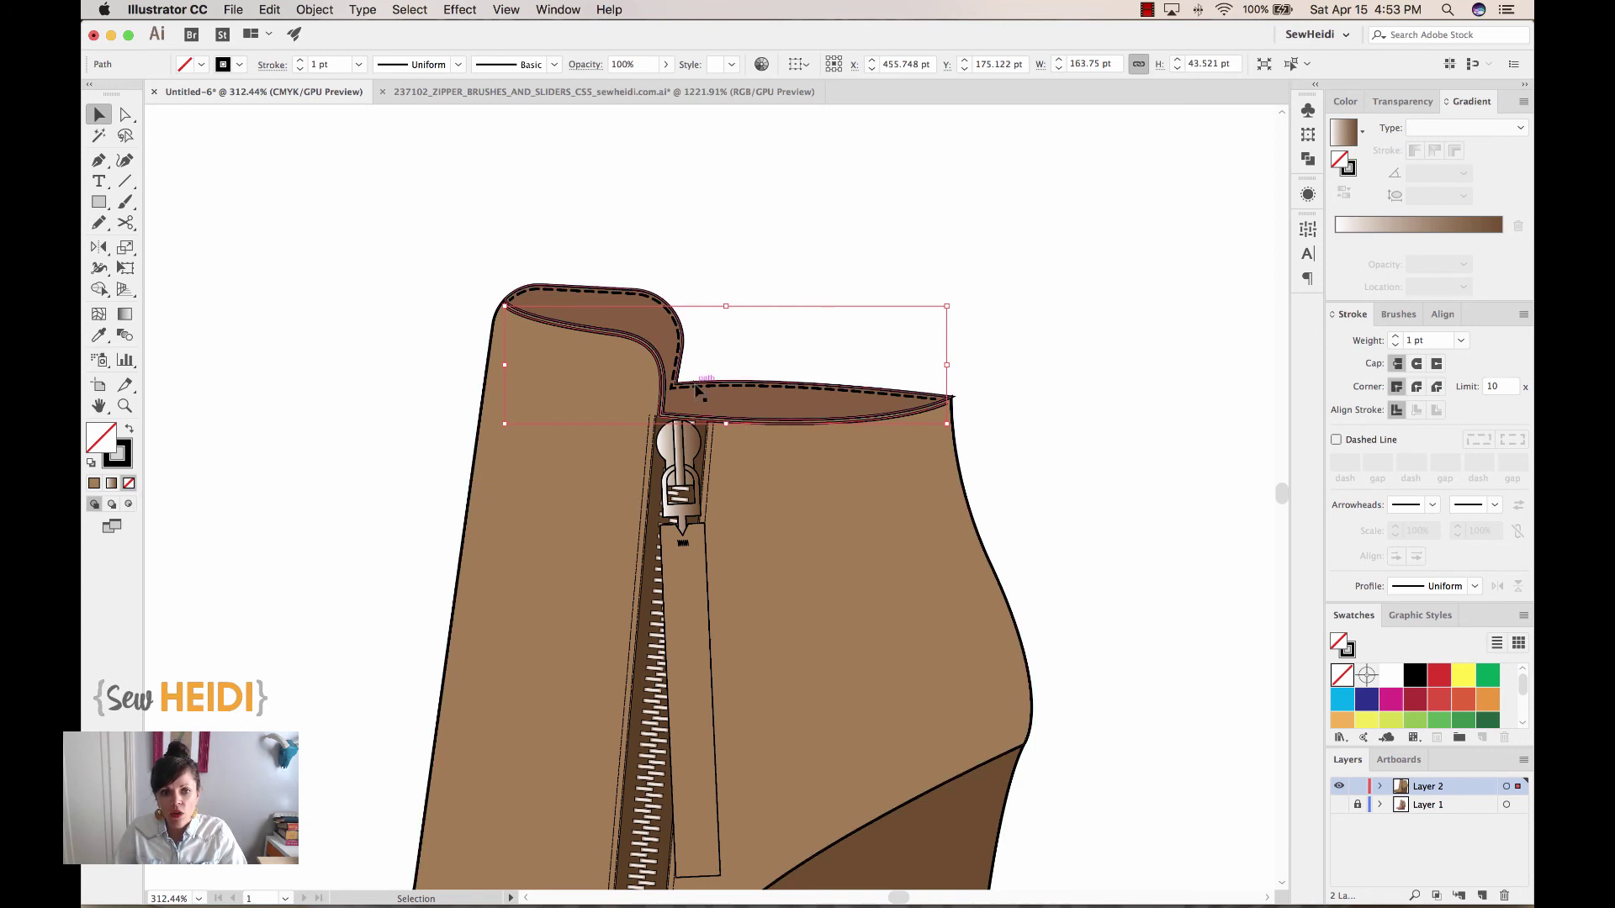
key("super+equal")
key("super+equal")
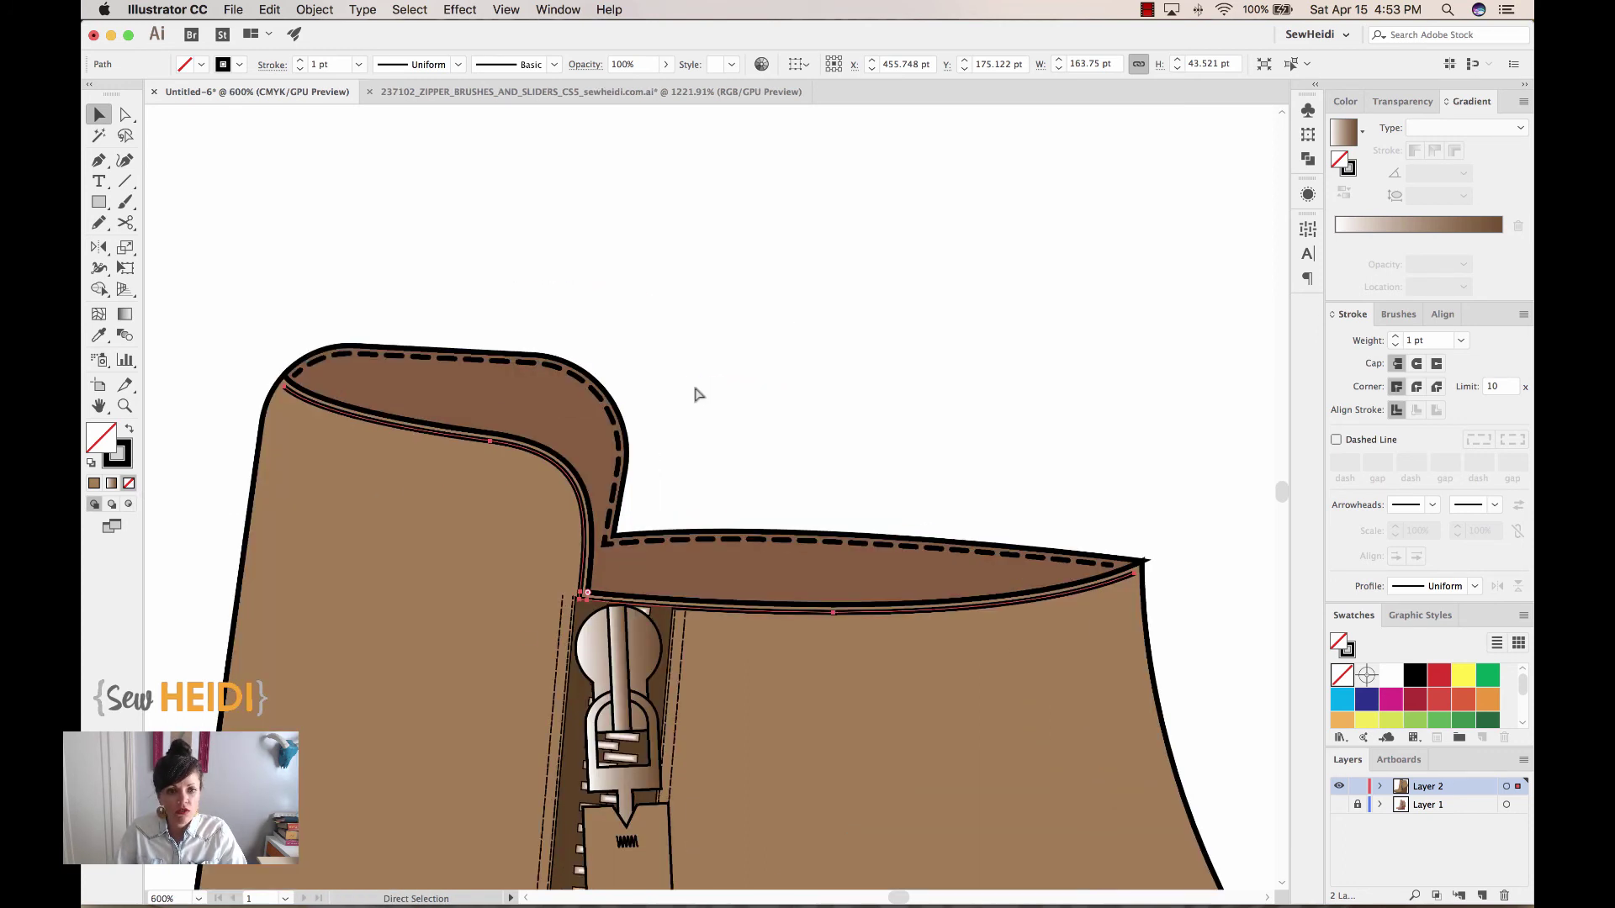
Eyedrop the dashed stitch style onto the new line and set both stitch lines to 0.5 pt
left_click(98, 337)
left_click(360, 349)
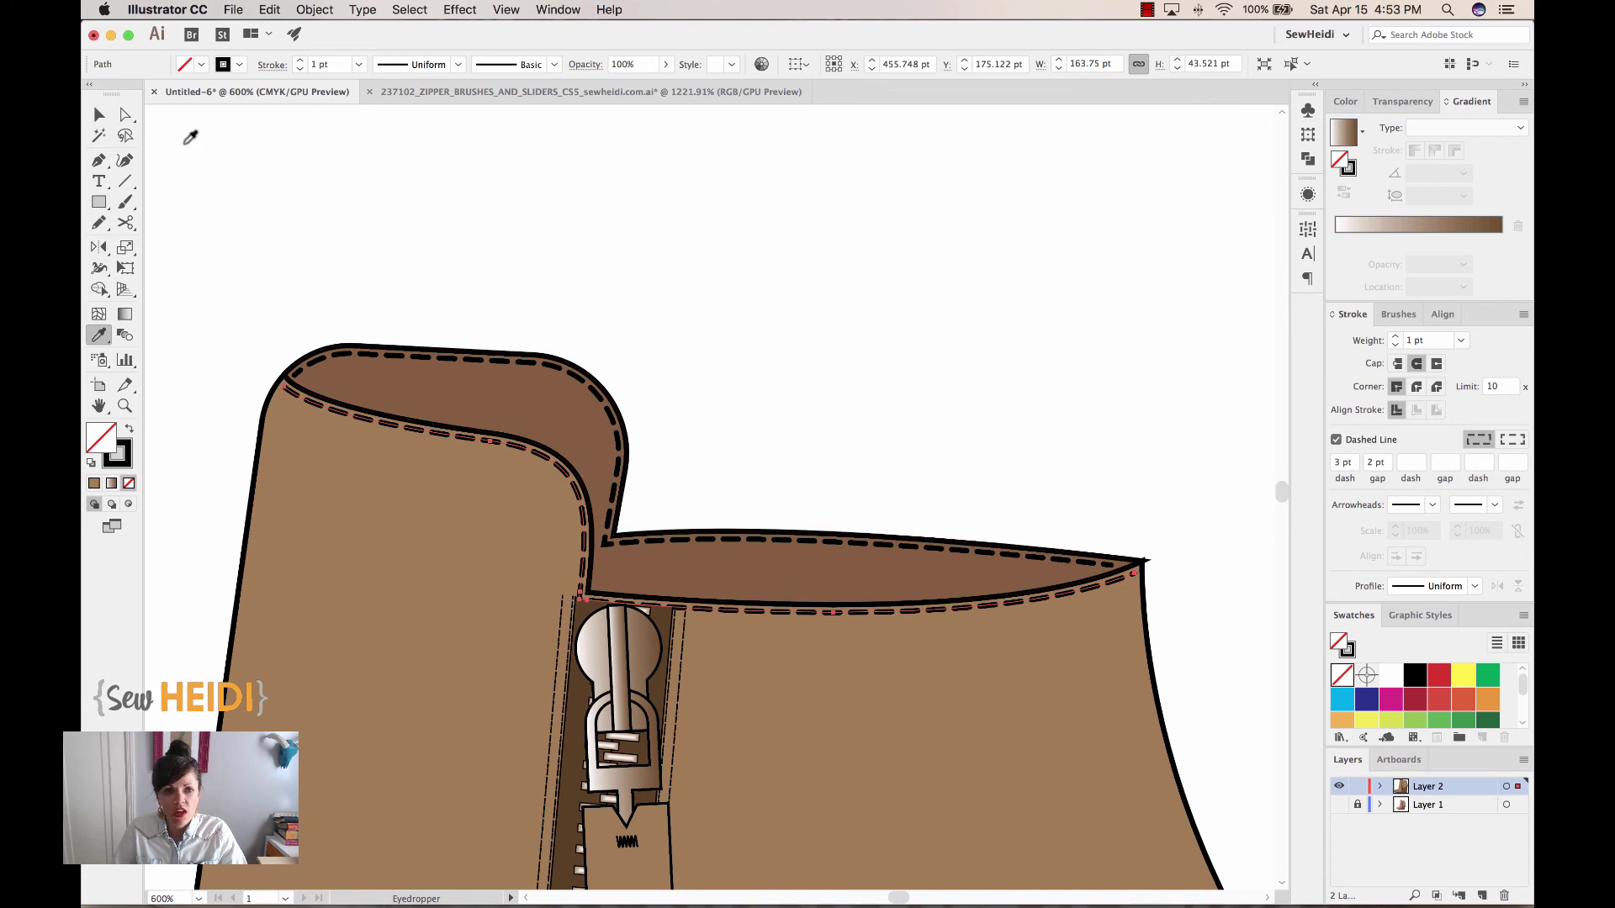
left_click(97, 115)
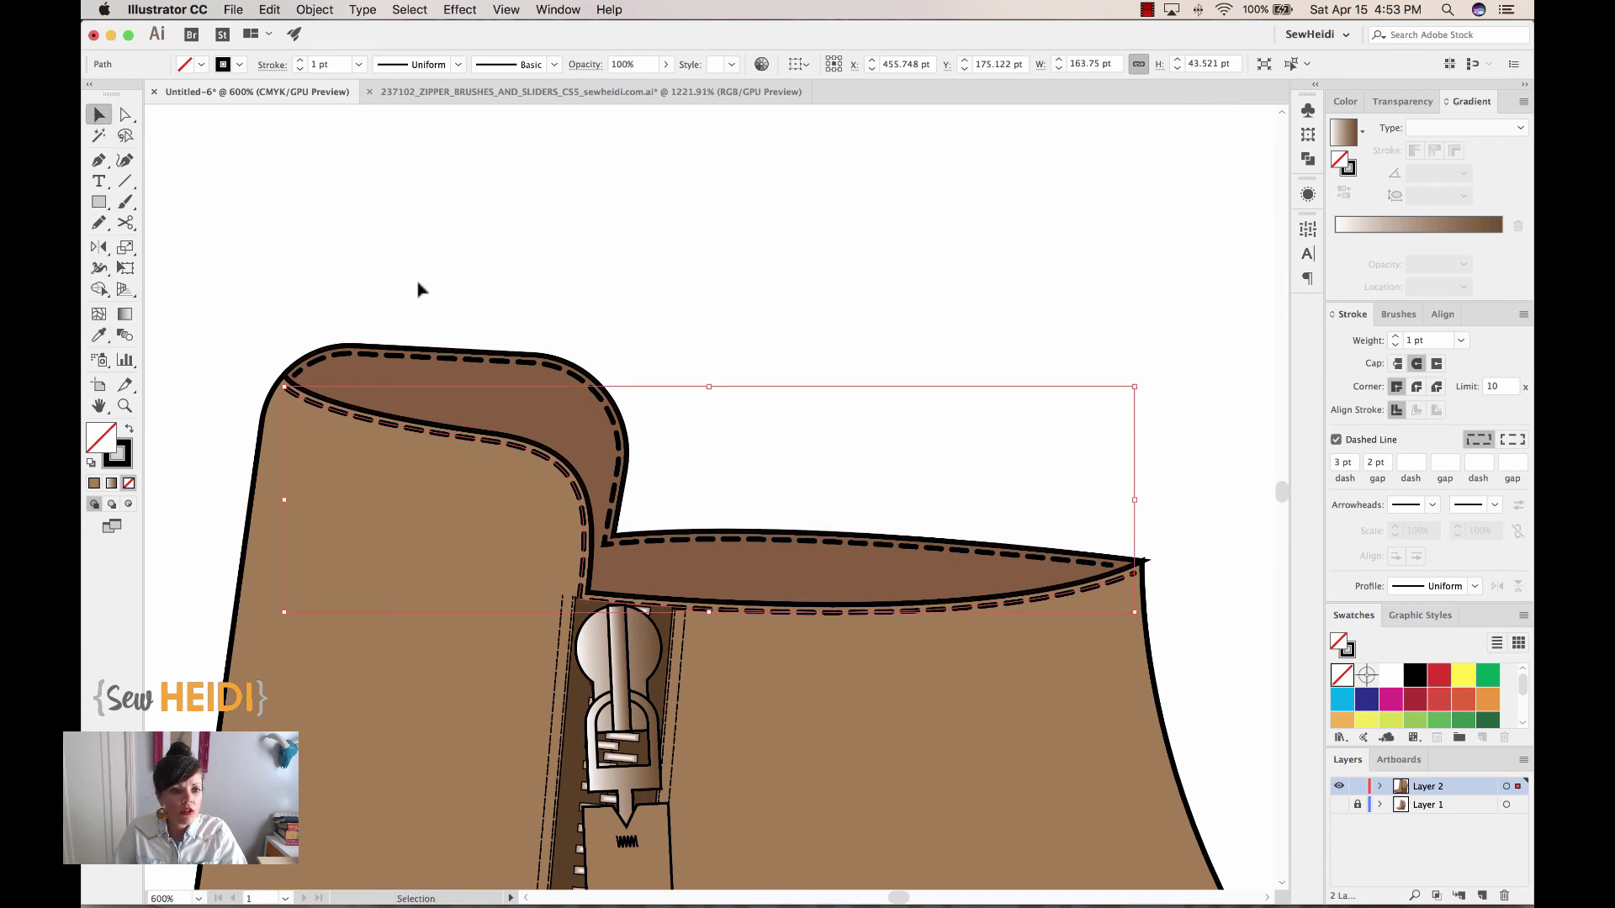
left_click(396, 360, "shift")
double_click(1433, 344)
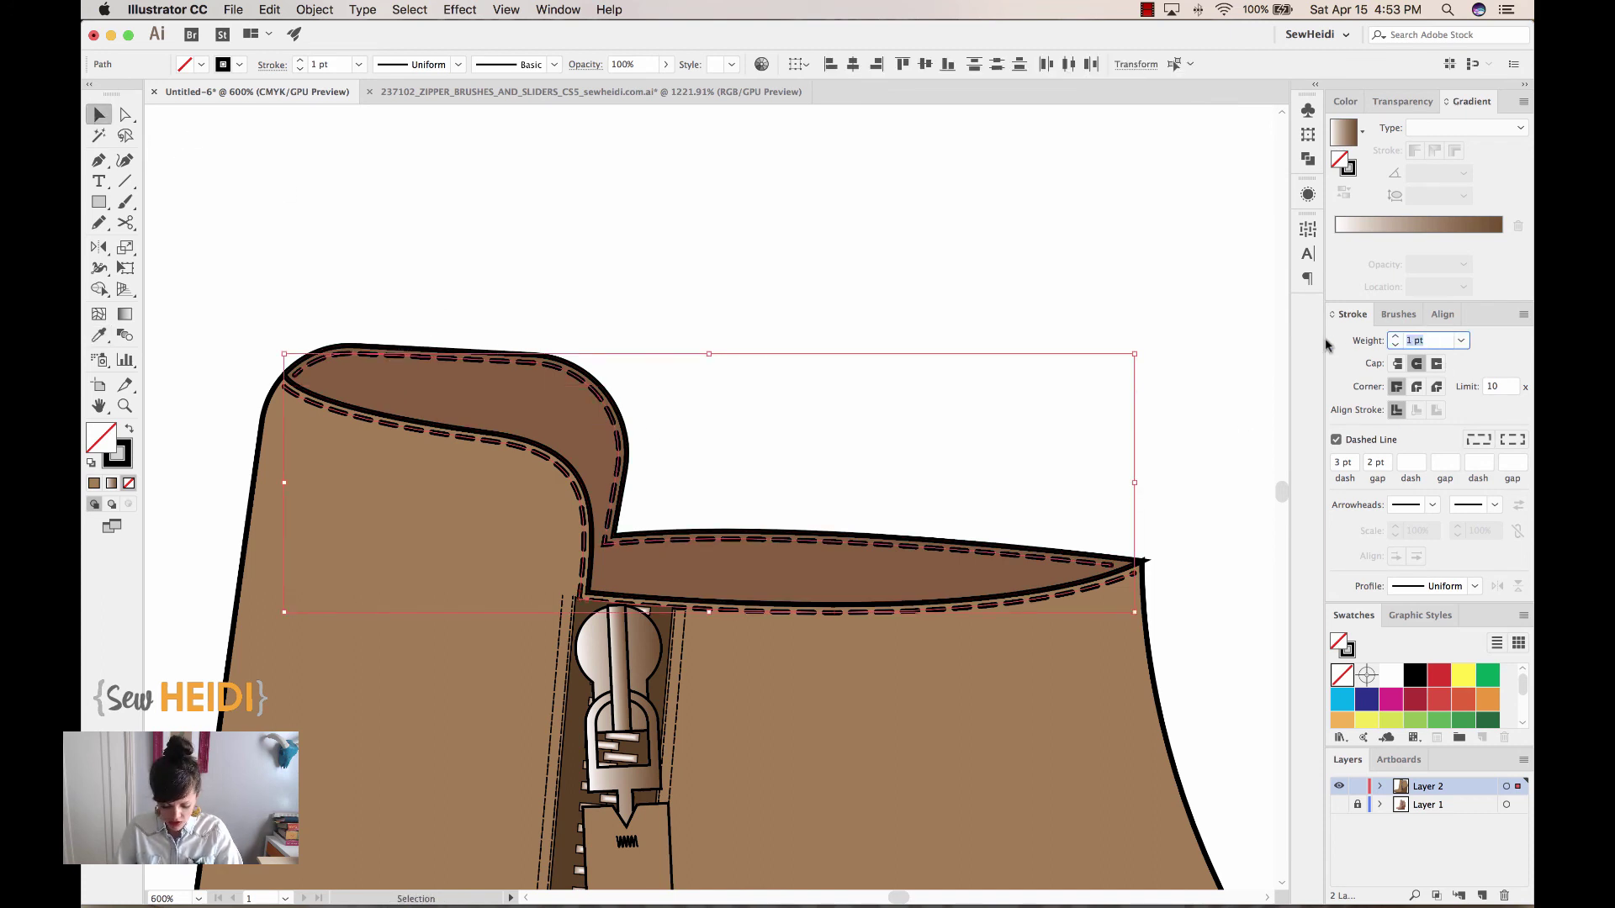
type("0.5")
key("Return")
left_click(1093, 355)
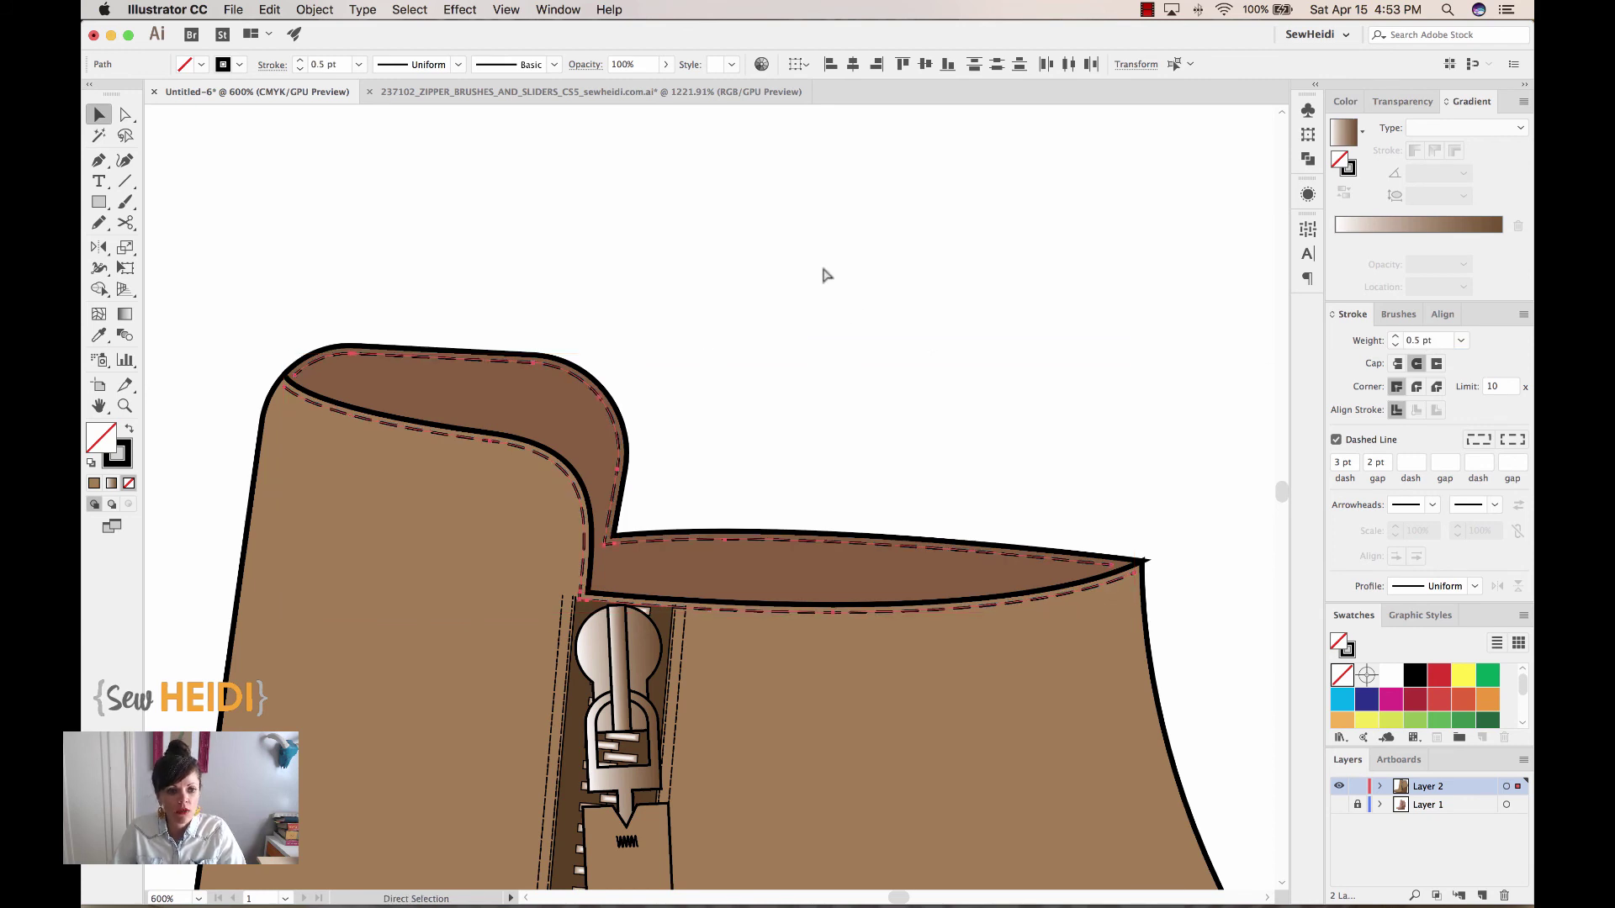
Drag the zipper-pull group slightly right over the top of the zipper teeth
key("a")
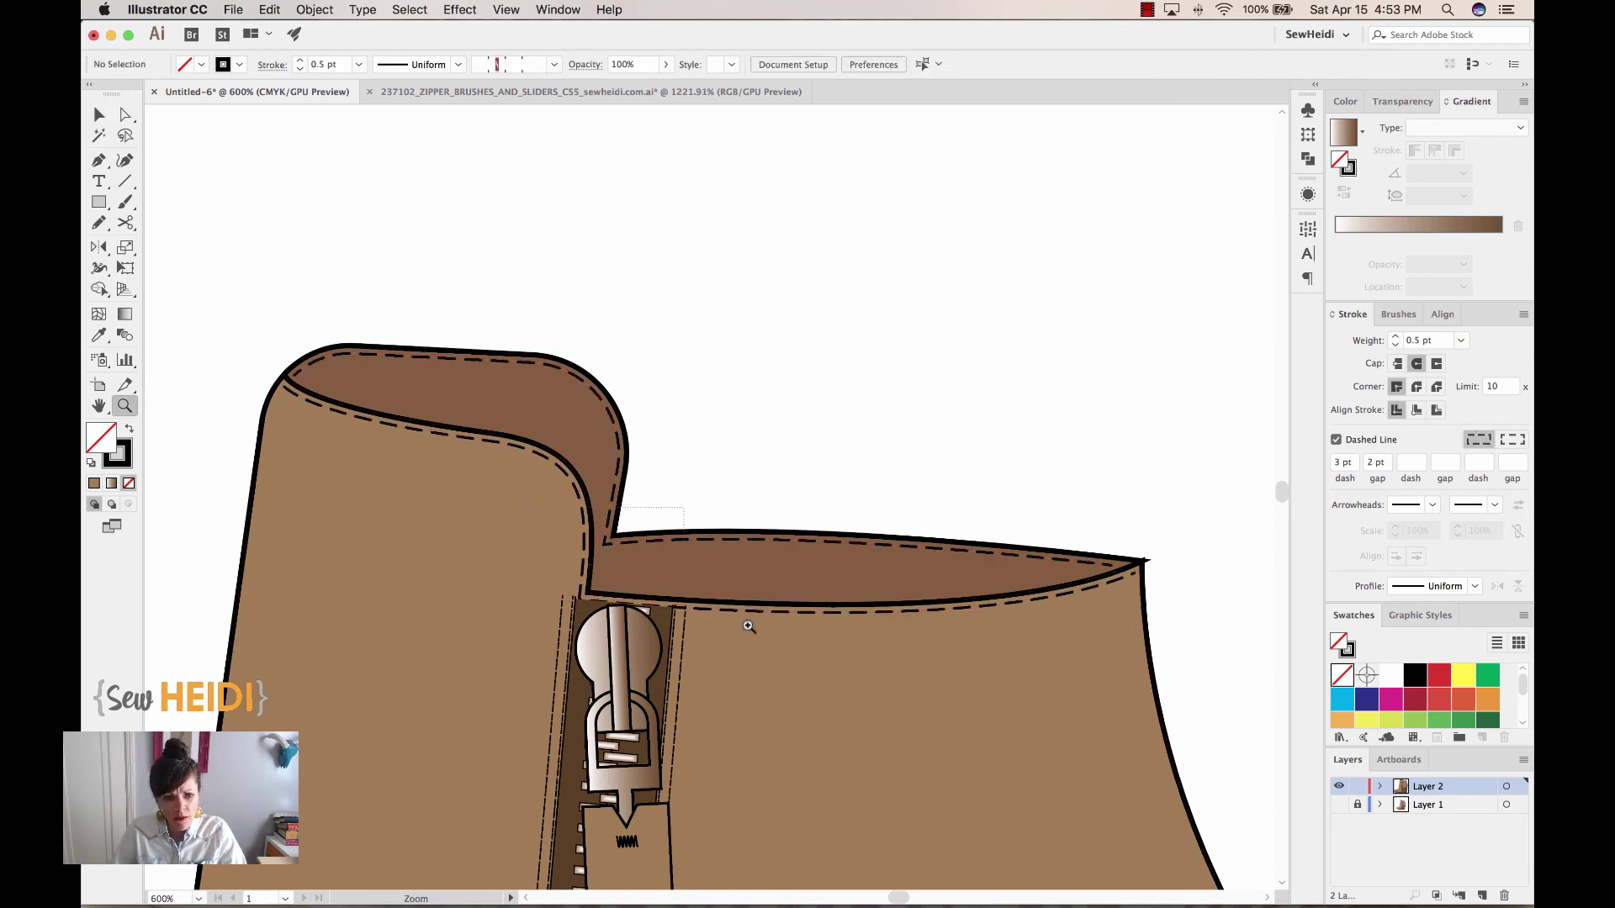
left_click_drag(496, 504, 837, 745)
left_click_drag(583, 407, 635, 393)
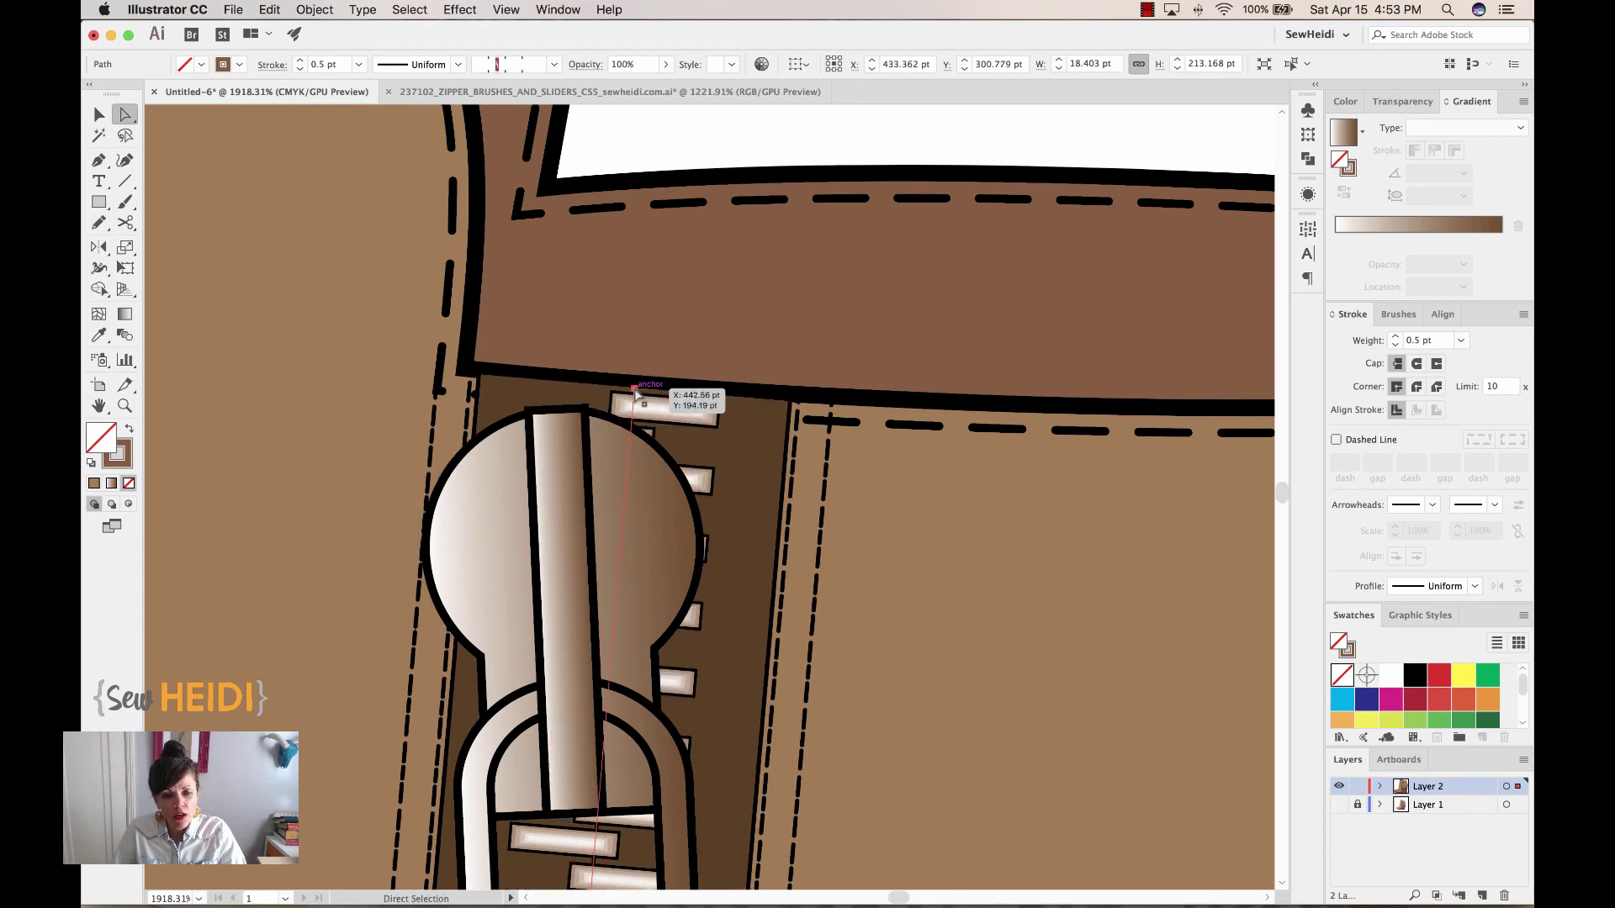
key("v")
left_click_drag(575, 484, 653, 466)
scroll(652, 467, "down", 10)
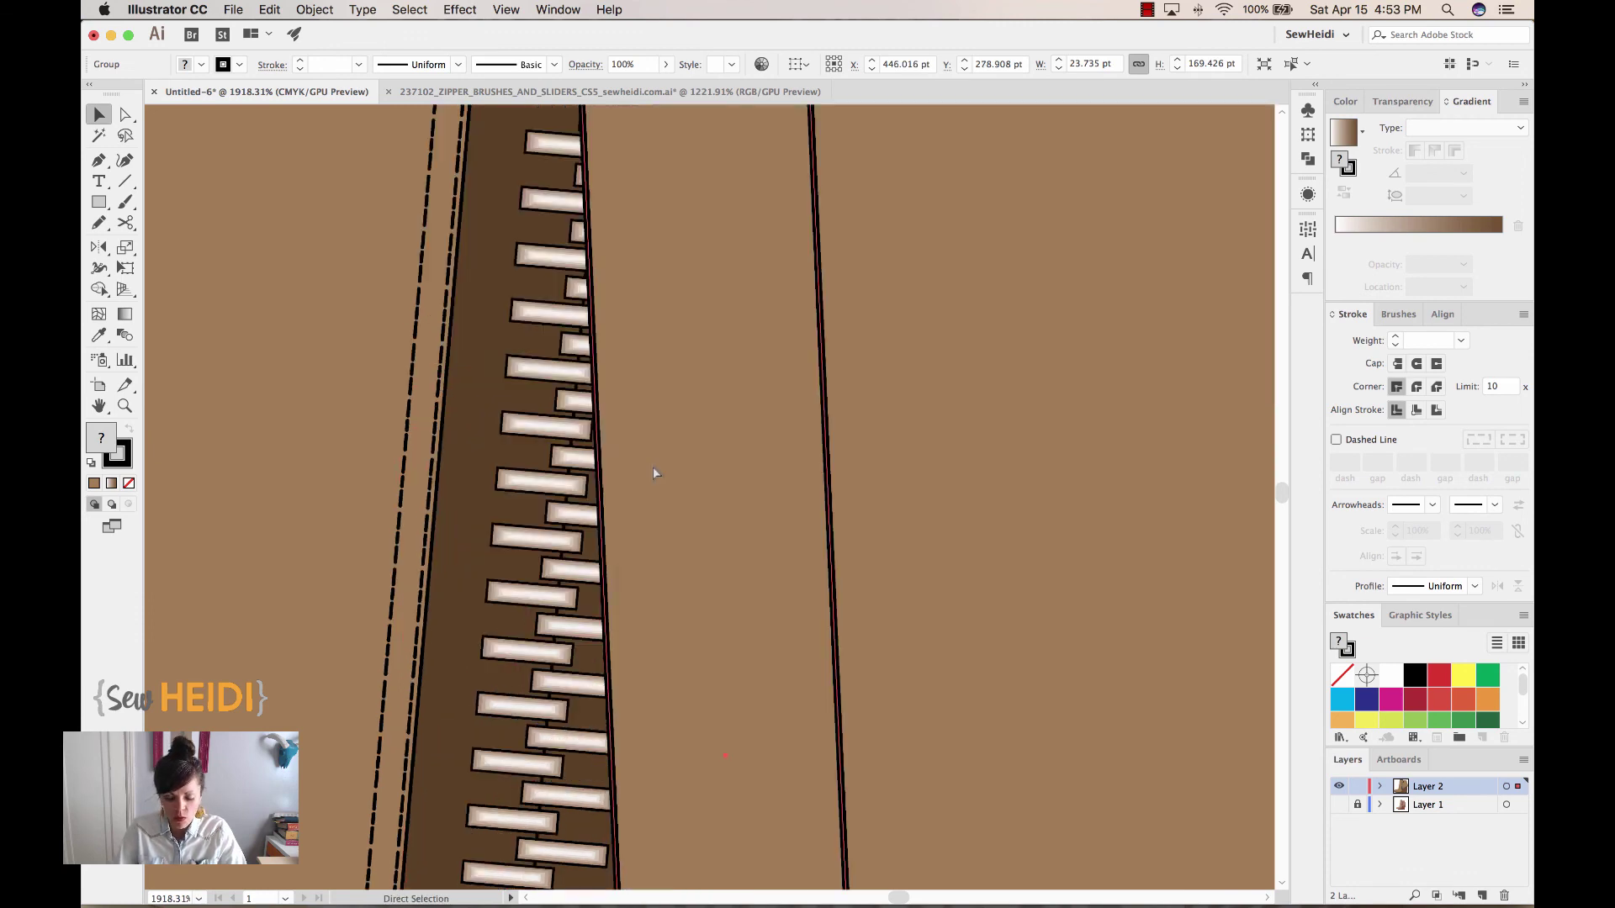
key("super+minus")
key("super+minus")
key("super+minus")
key("super+minus")
key("super+minus")
key("super+minus")
key("super+minus")
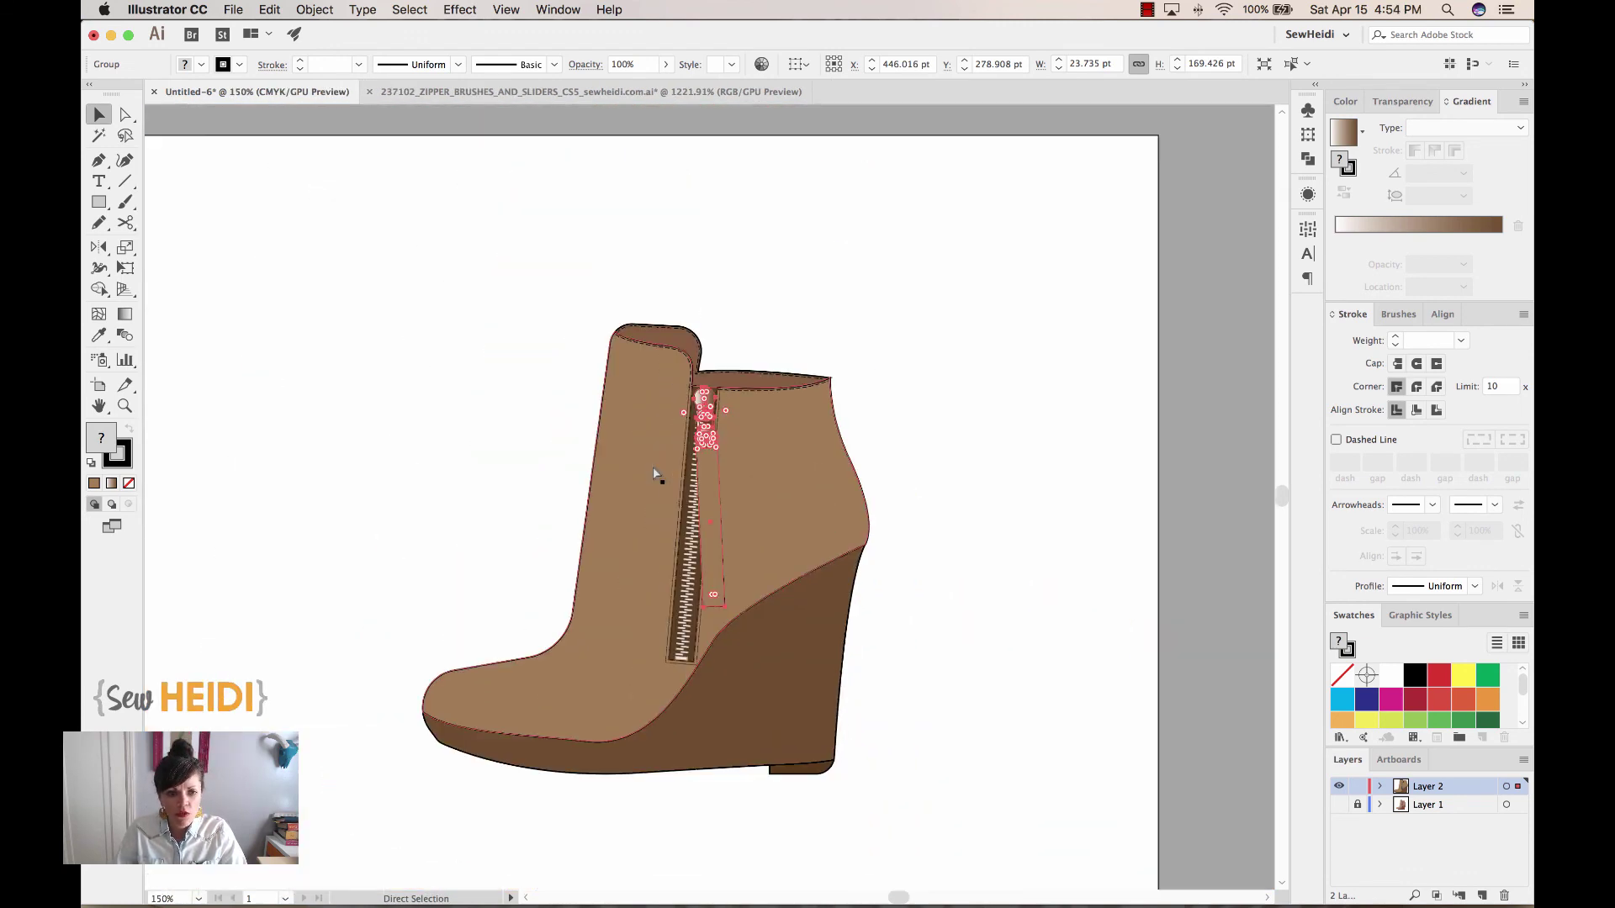
left_click(1173, 542)
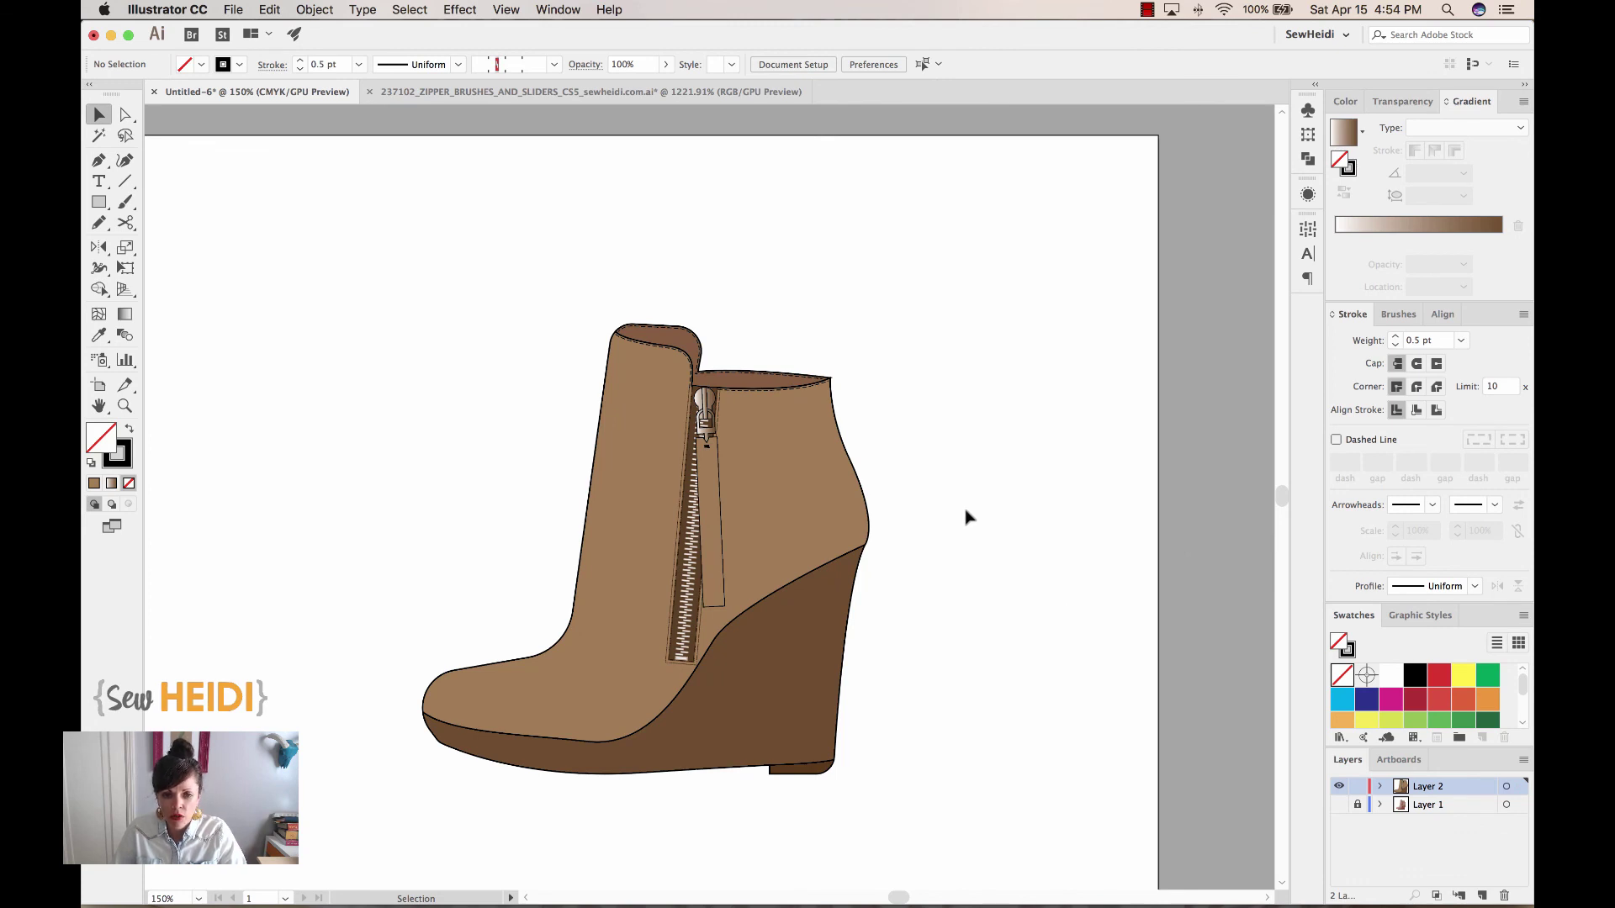
scroll(956, 672, "left", 3)
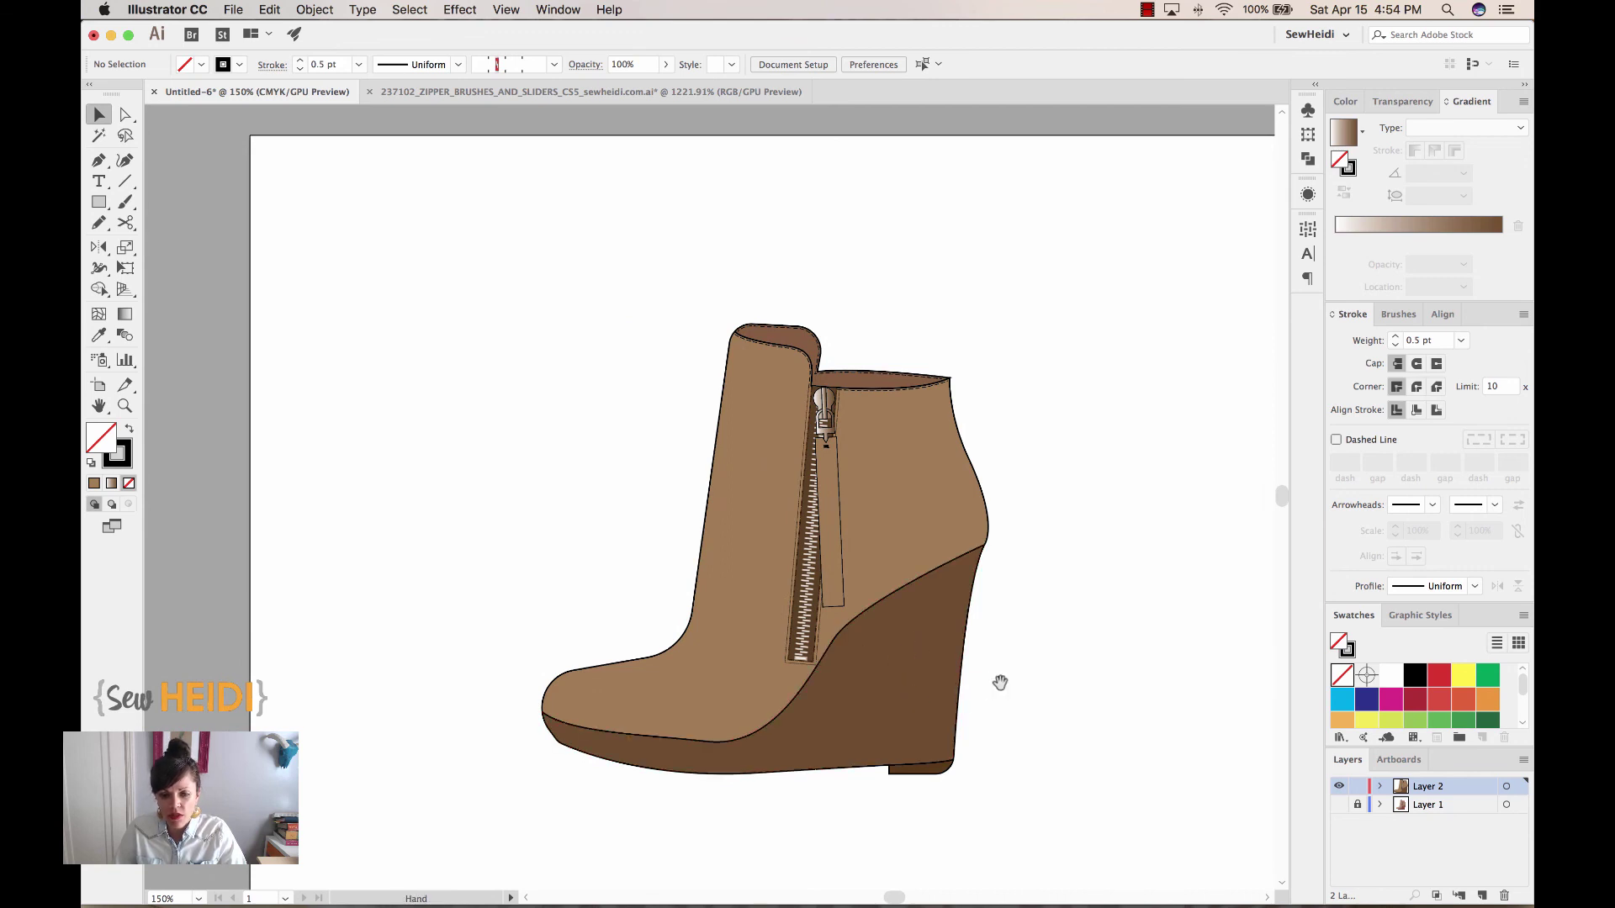
Draw a thin bar right of the boot with a dark brown fill and no stroke
key("super+plus")
left_click_drag(981, 660, 824, 562)
key("m")
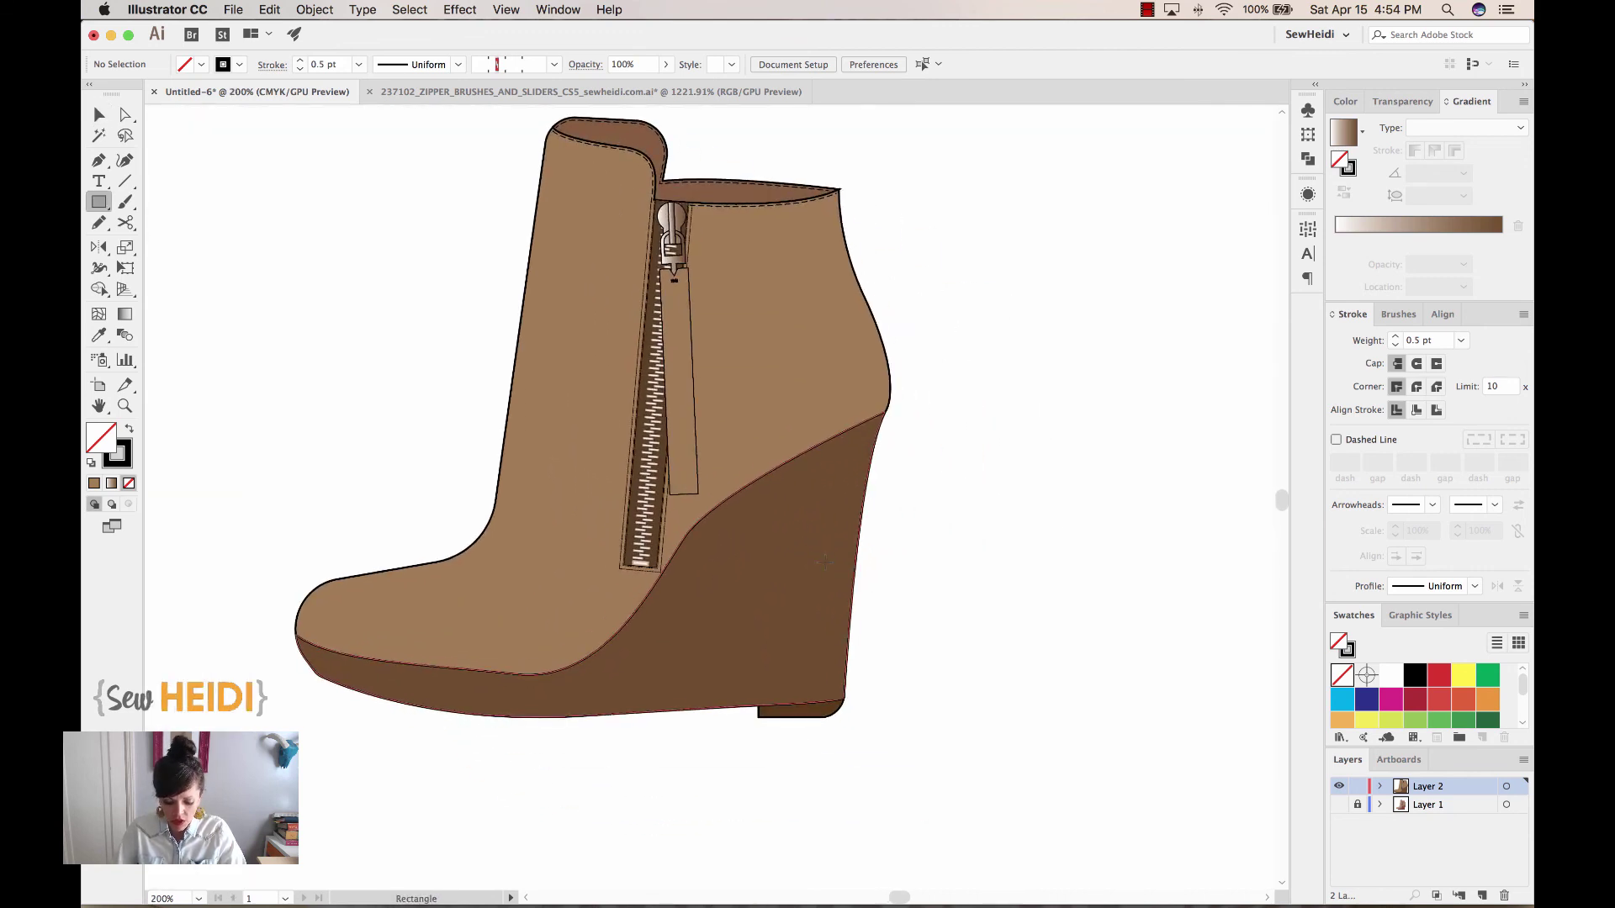
left_click_drag(1000, 455, 1167, 459)
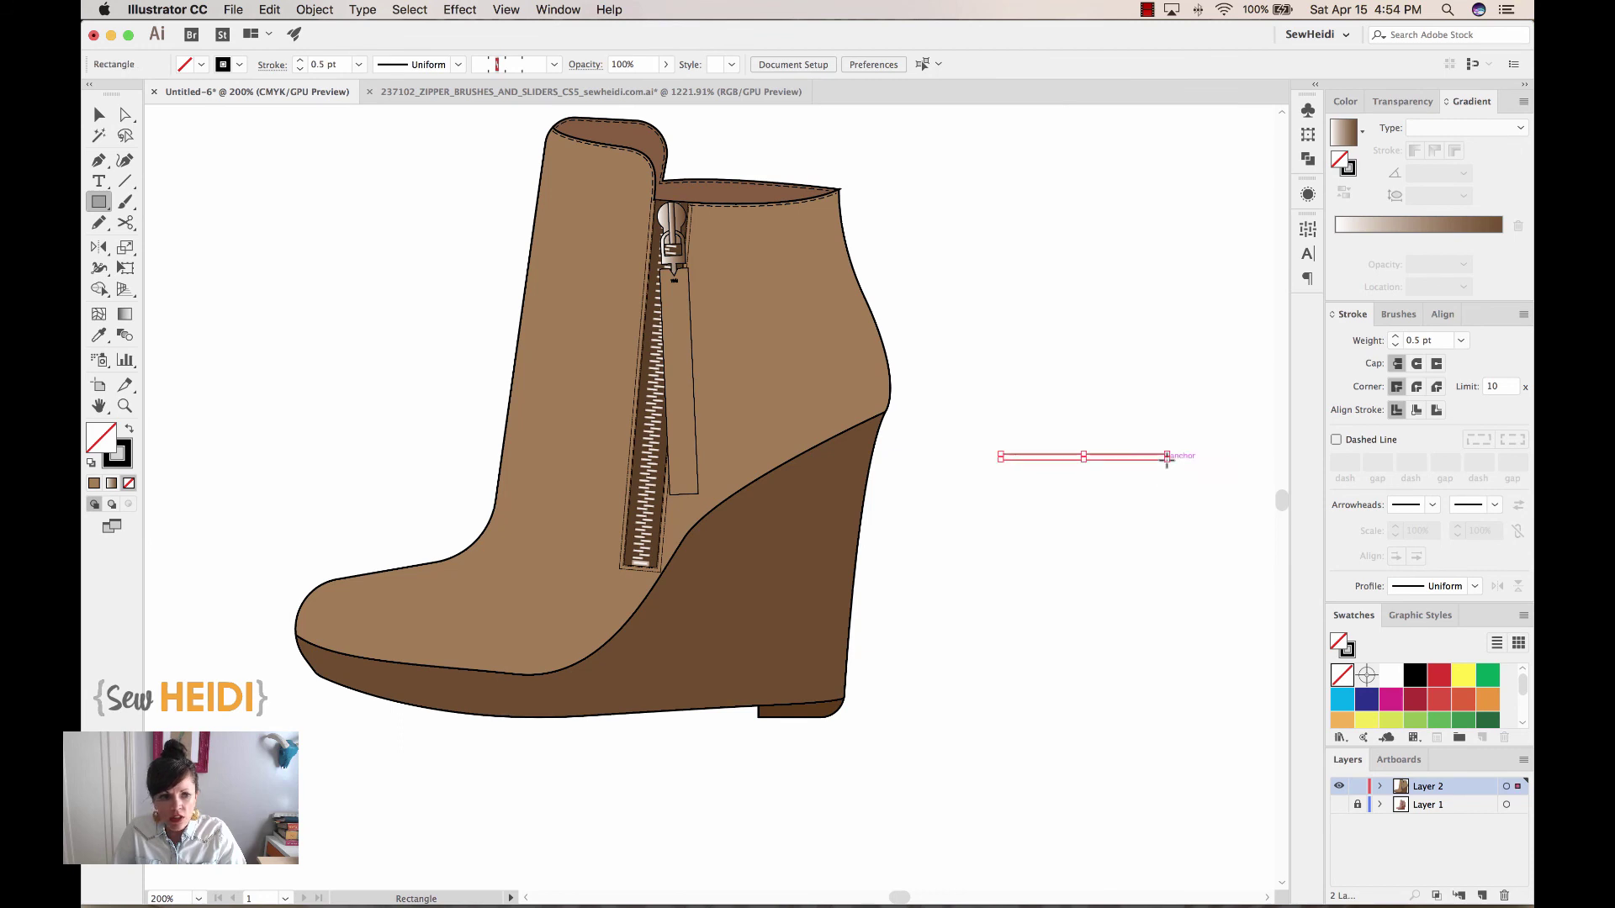
left_click(95, 483)
left_click(129, 483)
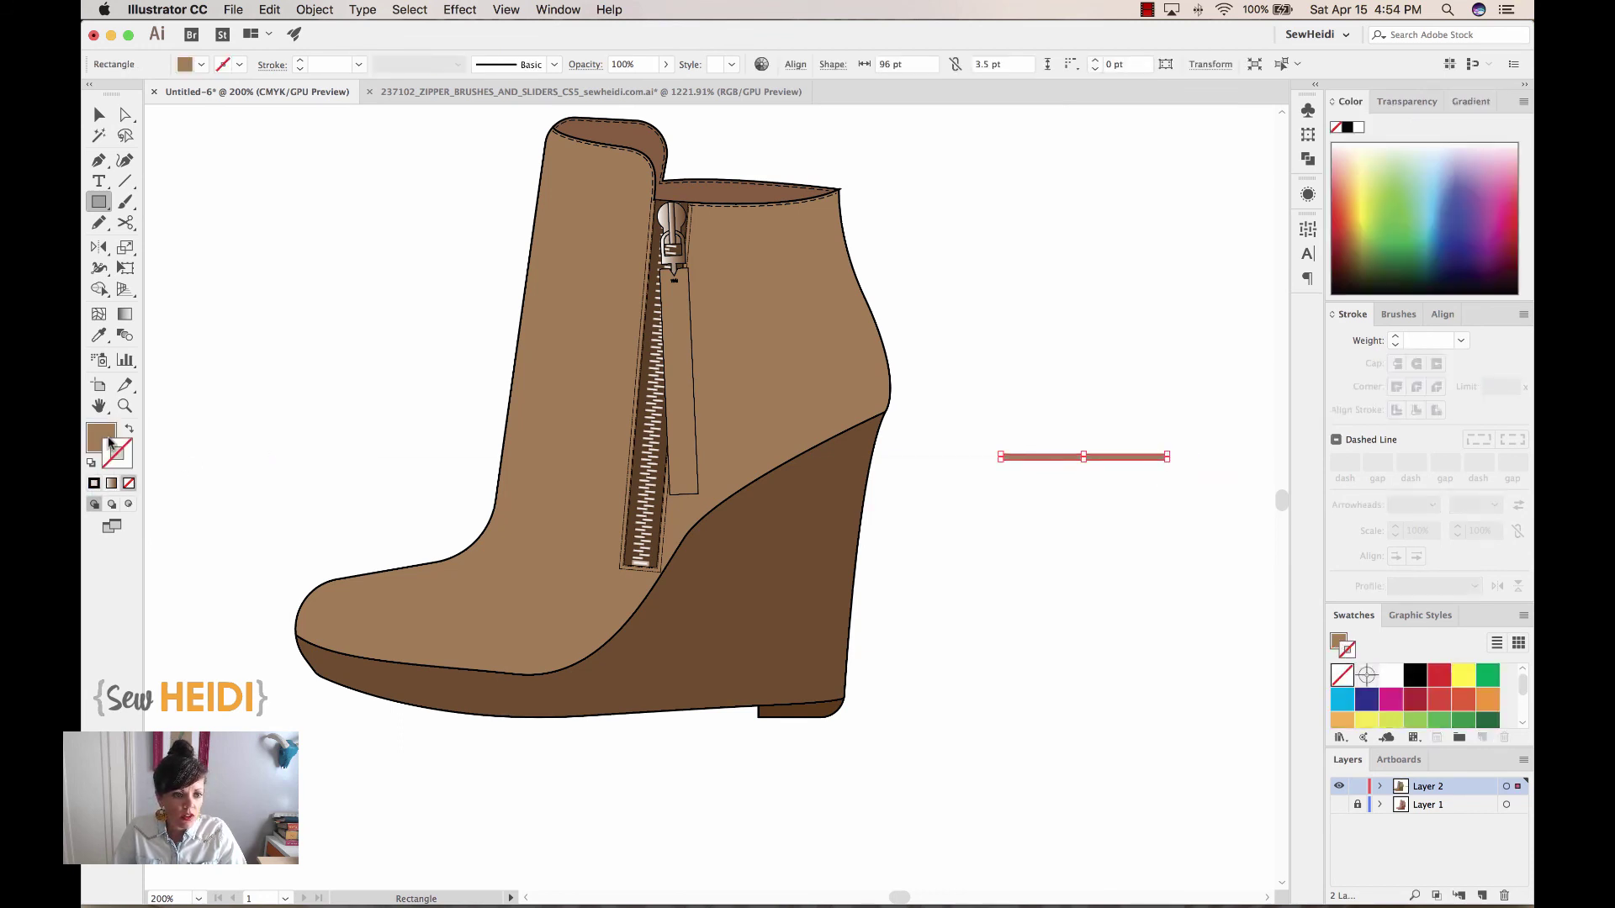
key("super+equal")
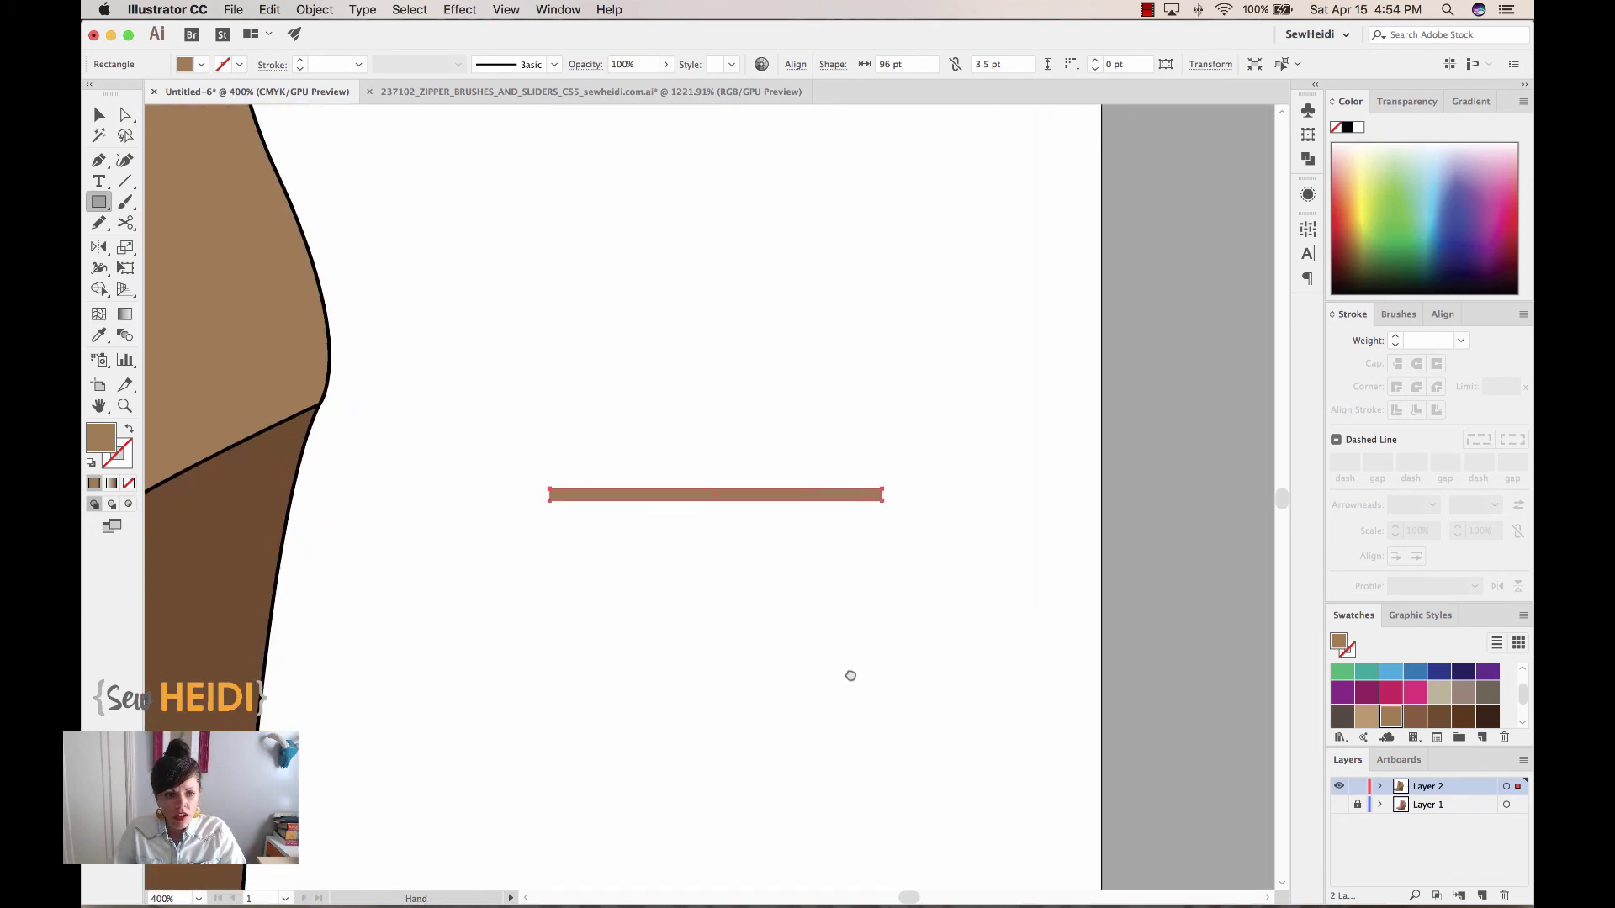
scroll(850, 674, "left", 3)
scroll(850, 674, "down", 2)
left_click(1467, 721)
Duplicate the bar directly beneath itself, fill the copy darker brown, and select both bars
key("v")
left_click(897, 494)
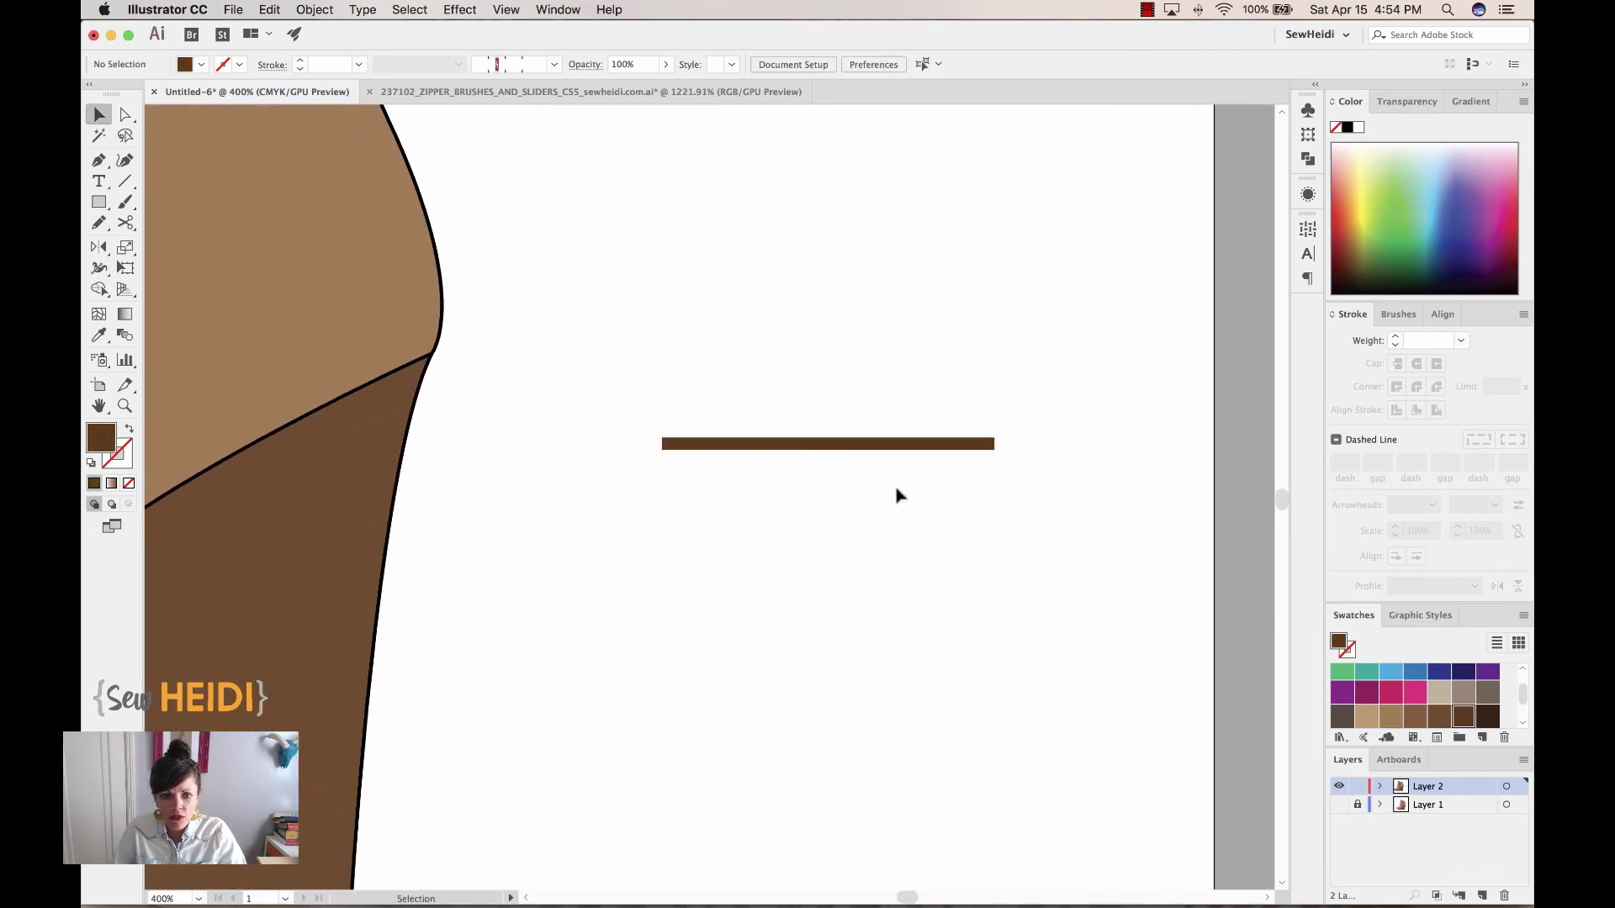
left_click_drag(883, 449, 888, 461)
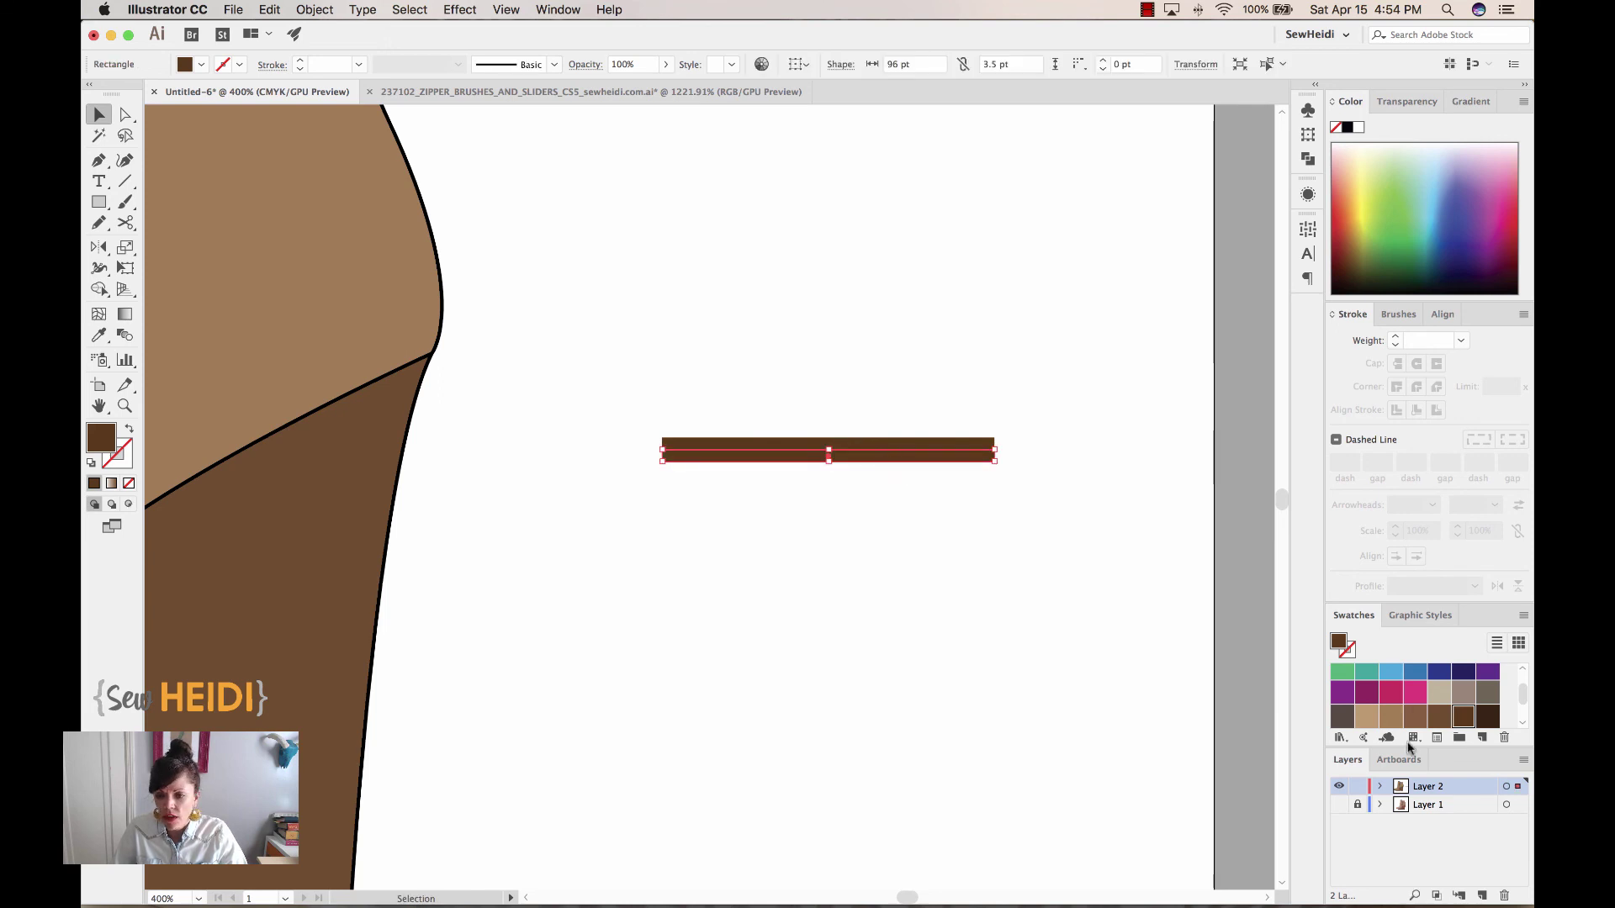
left_click(1485, 717)
left_click(868, 506)
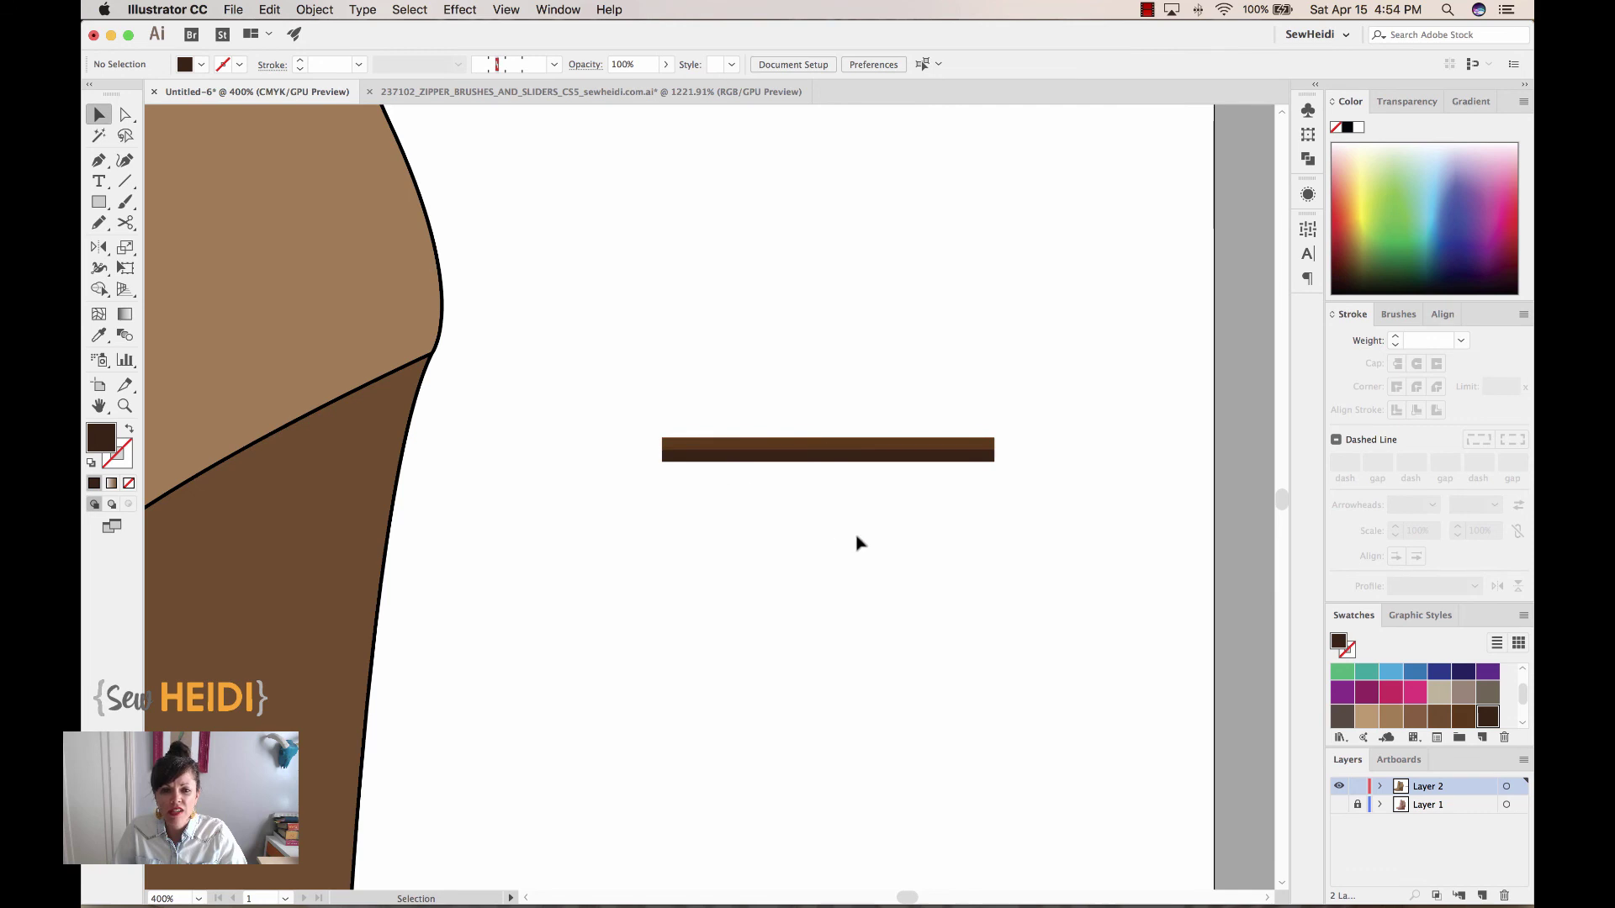
left_click_drag(721, 381, 856, 527)
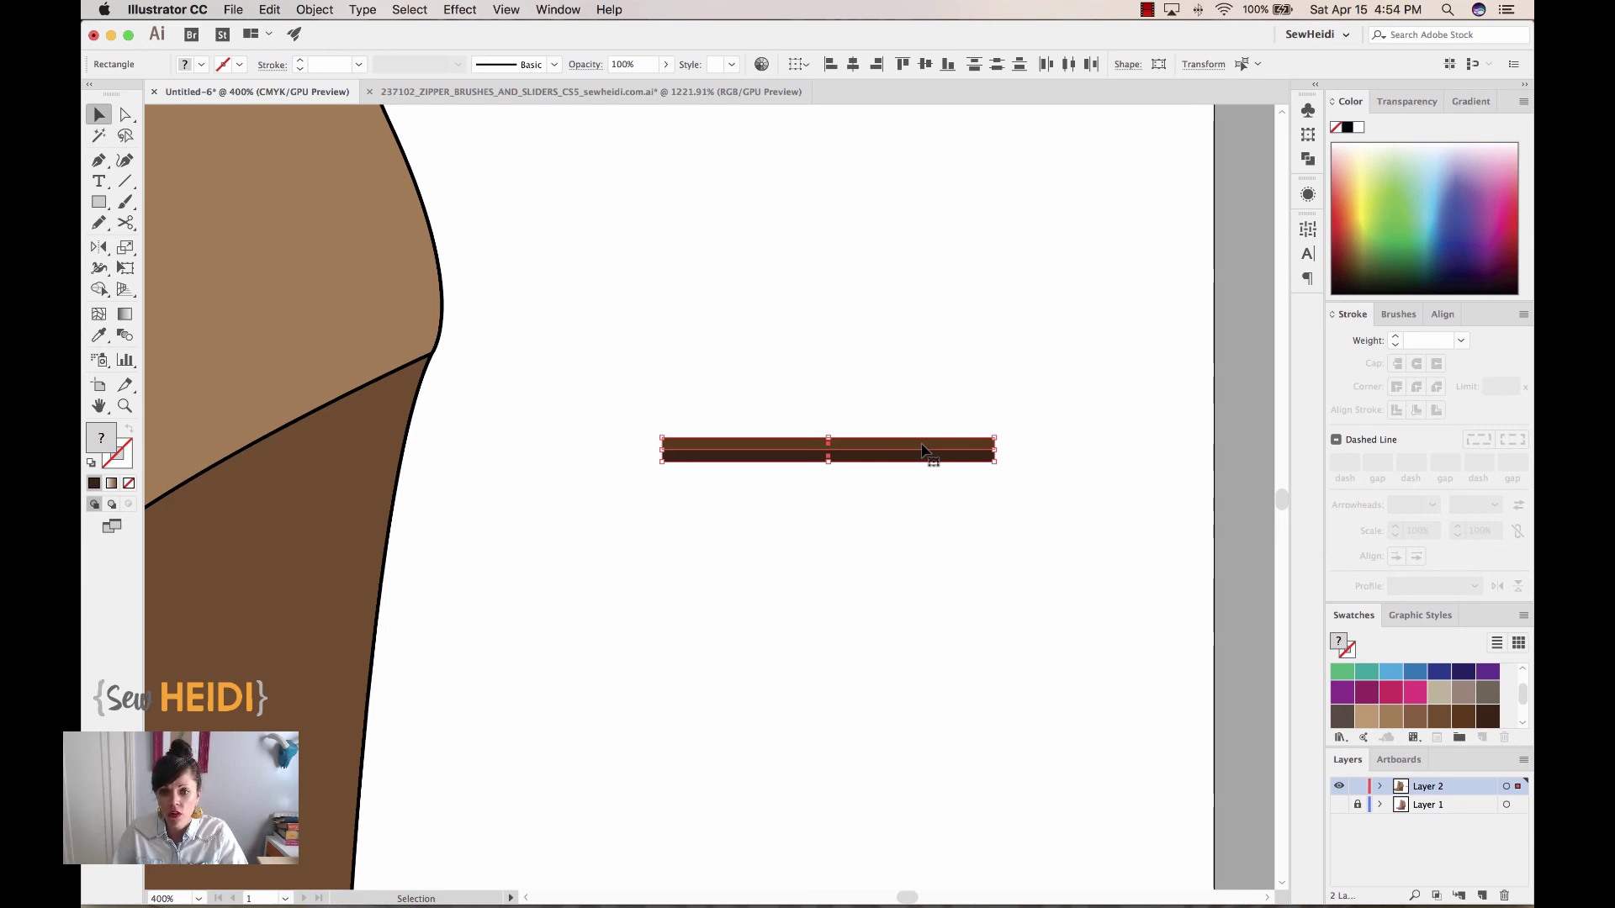
Save the two-tone brown bars as a new pattern swatch and fill the wedge heel with its horizontal stripes
left_click_drag(873, 457, 1360, 724)
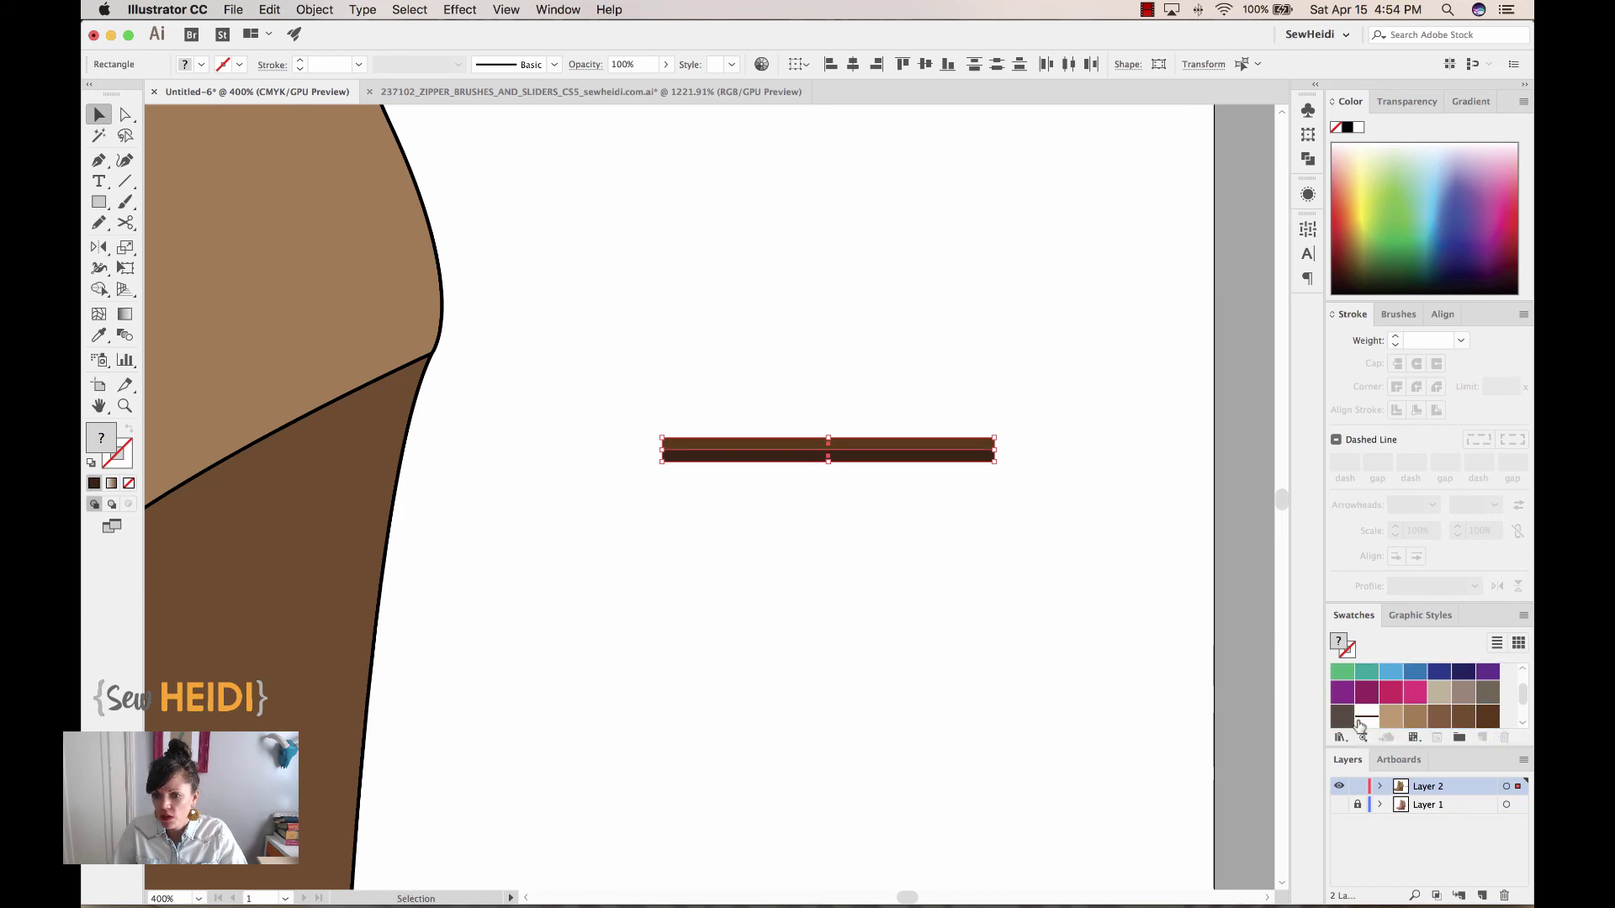
scroll(732, 578, "down", 5)
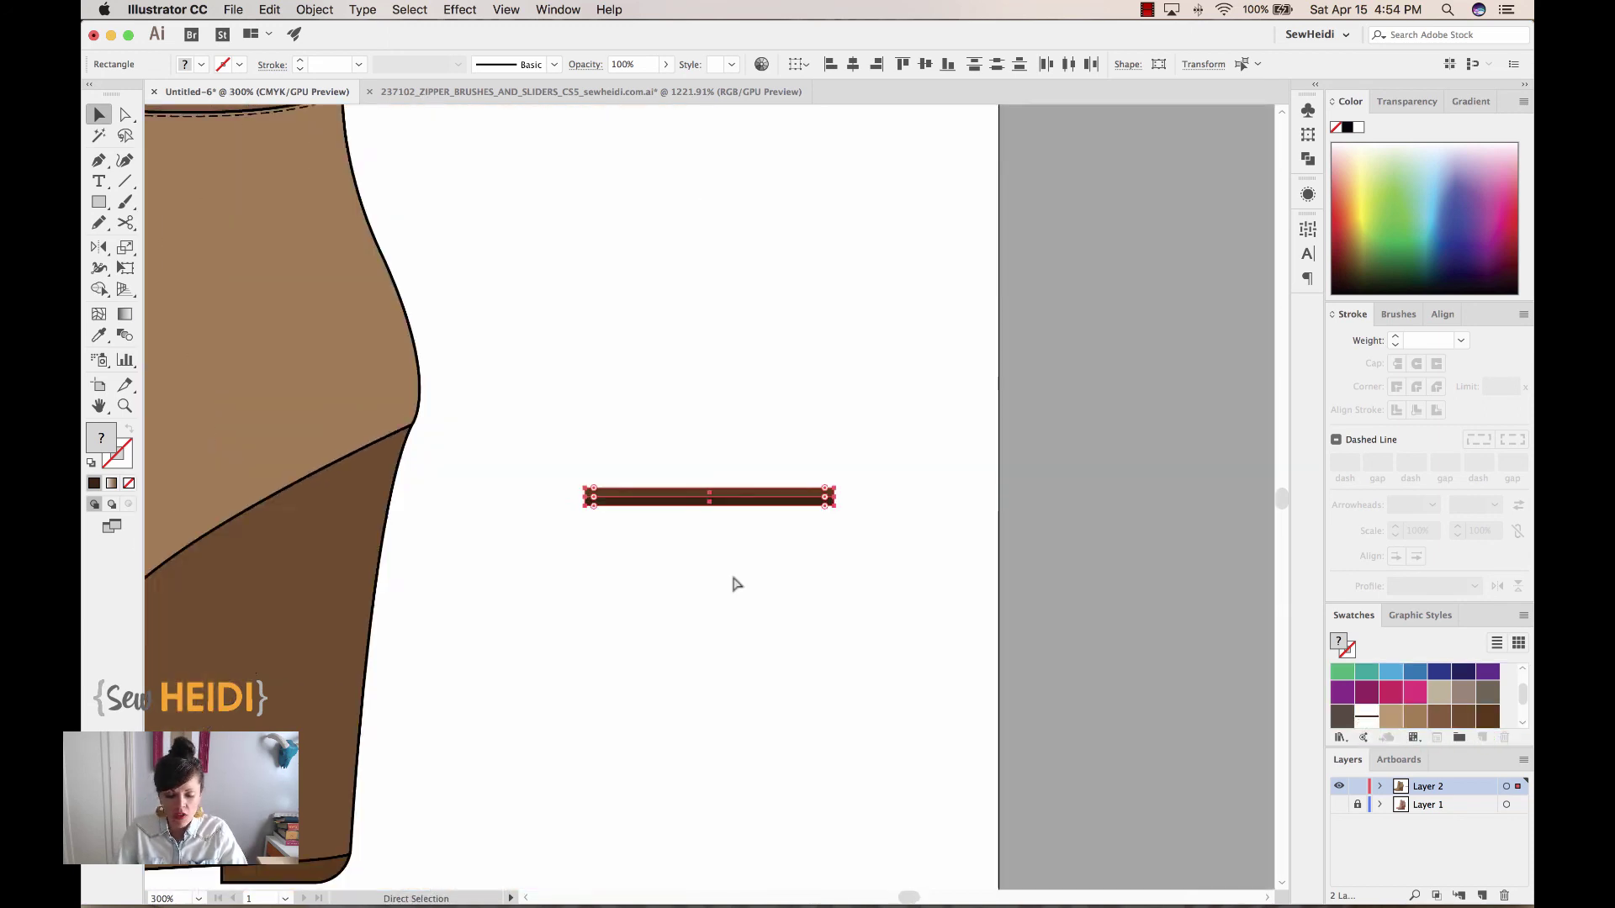
left_click_drag(733, 576, 1003, 577)
left_click(683, 619)
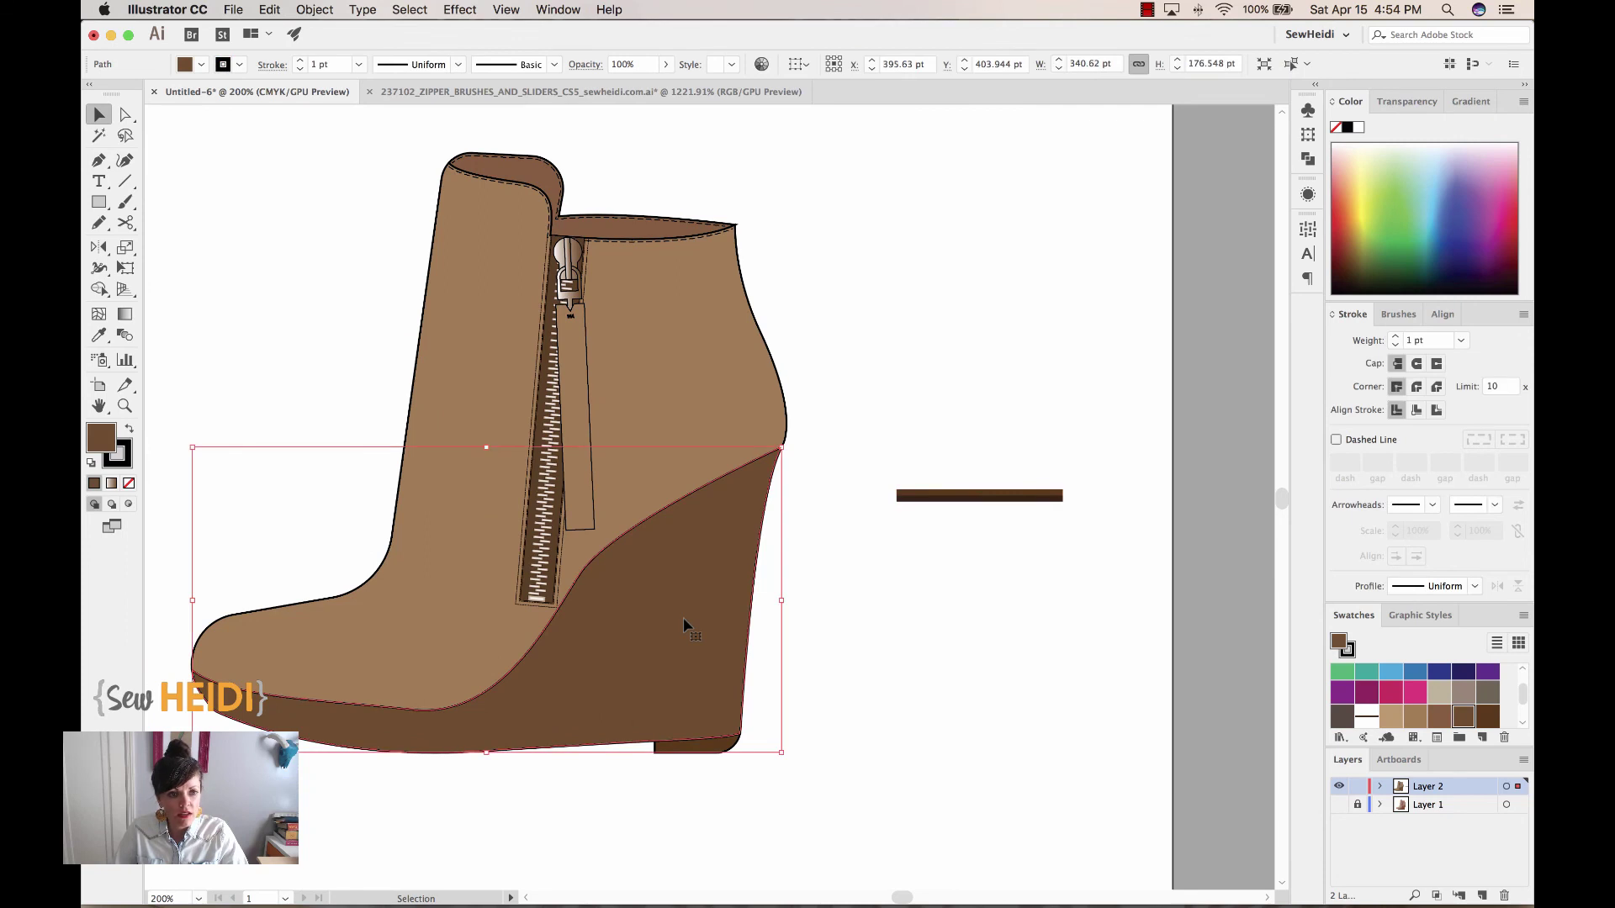
left_click(1369, 719)
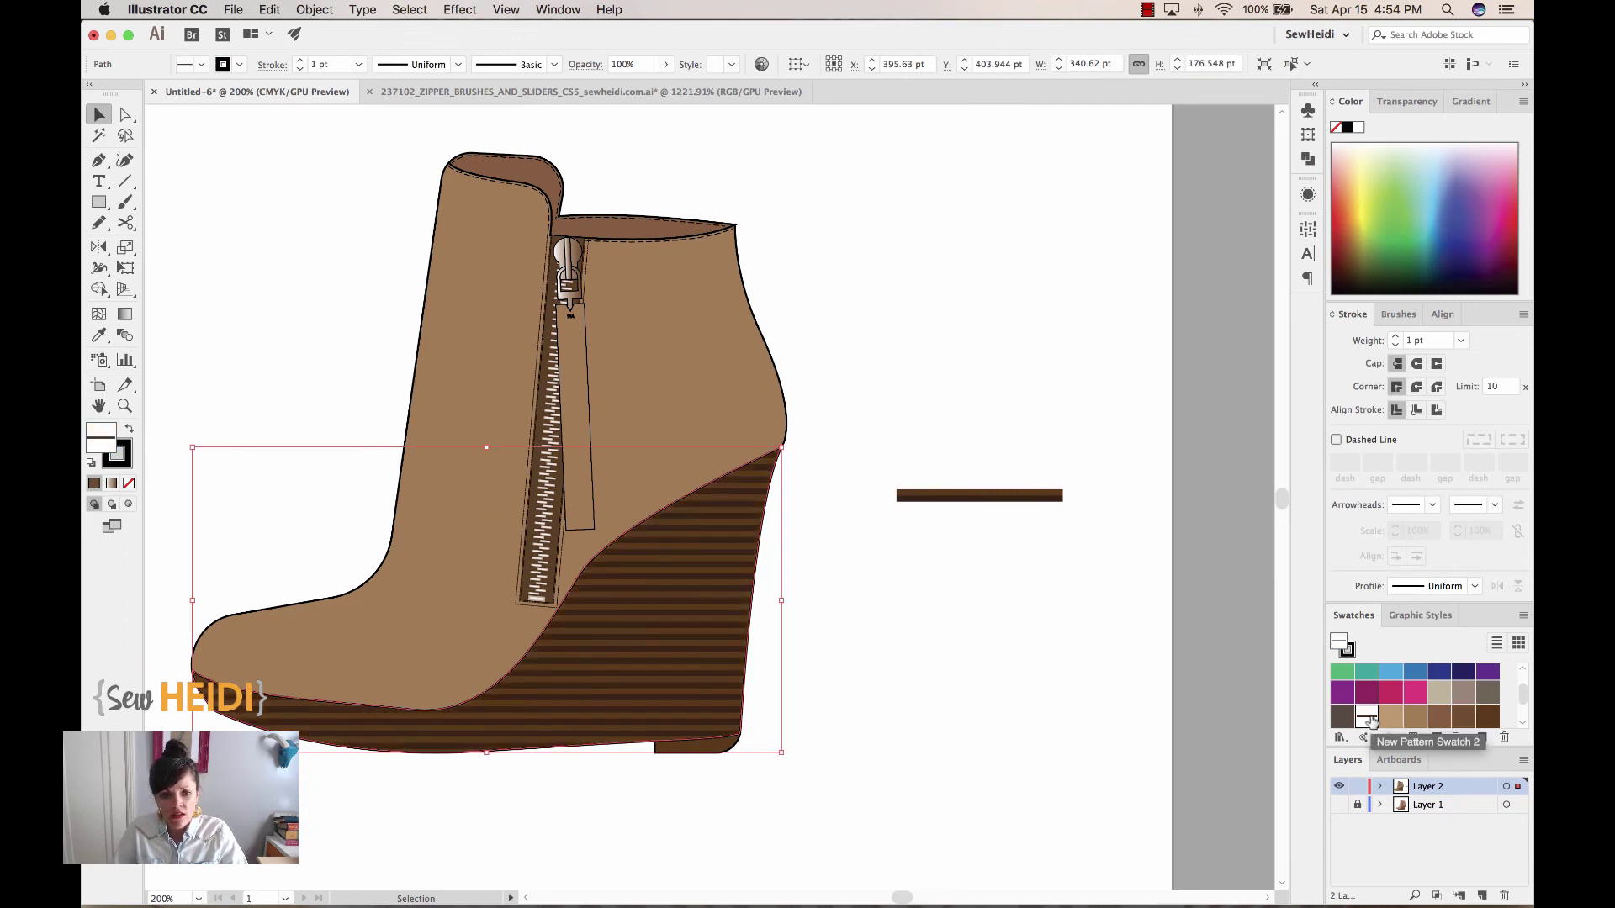
left_click(1036, 649)
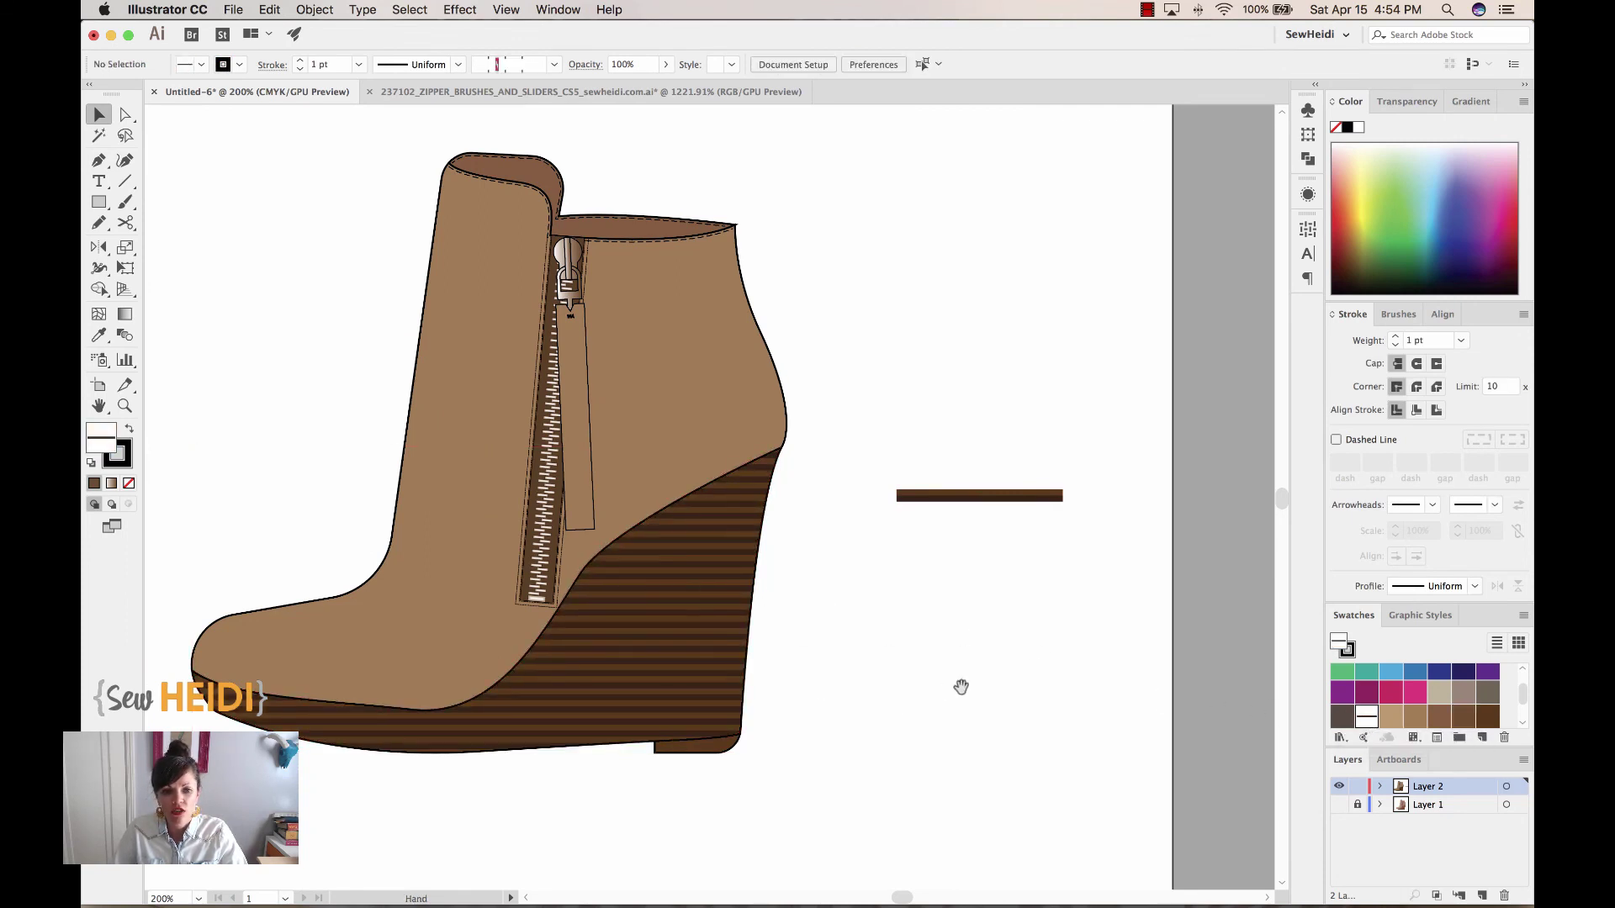
left_click_drag(1082, 622, 1175, 693)
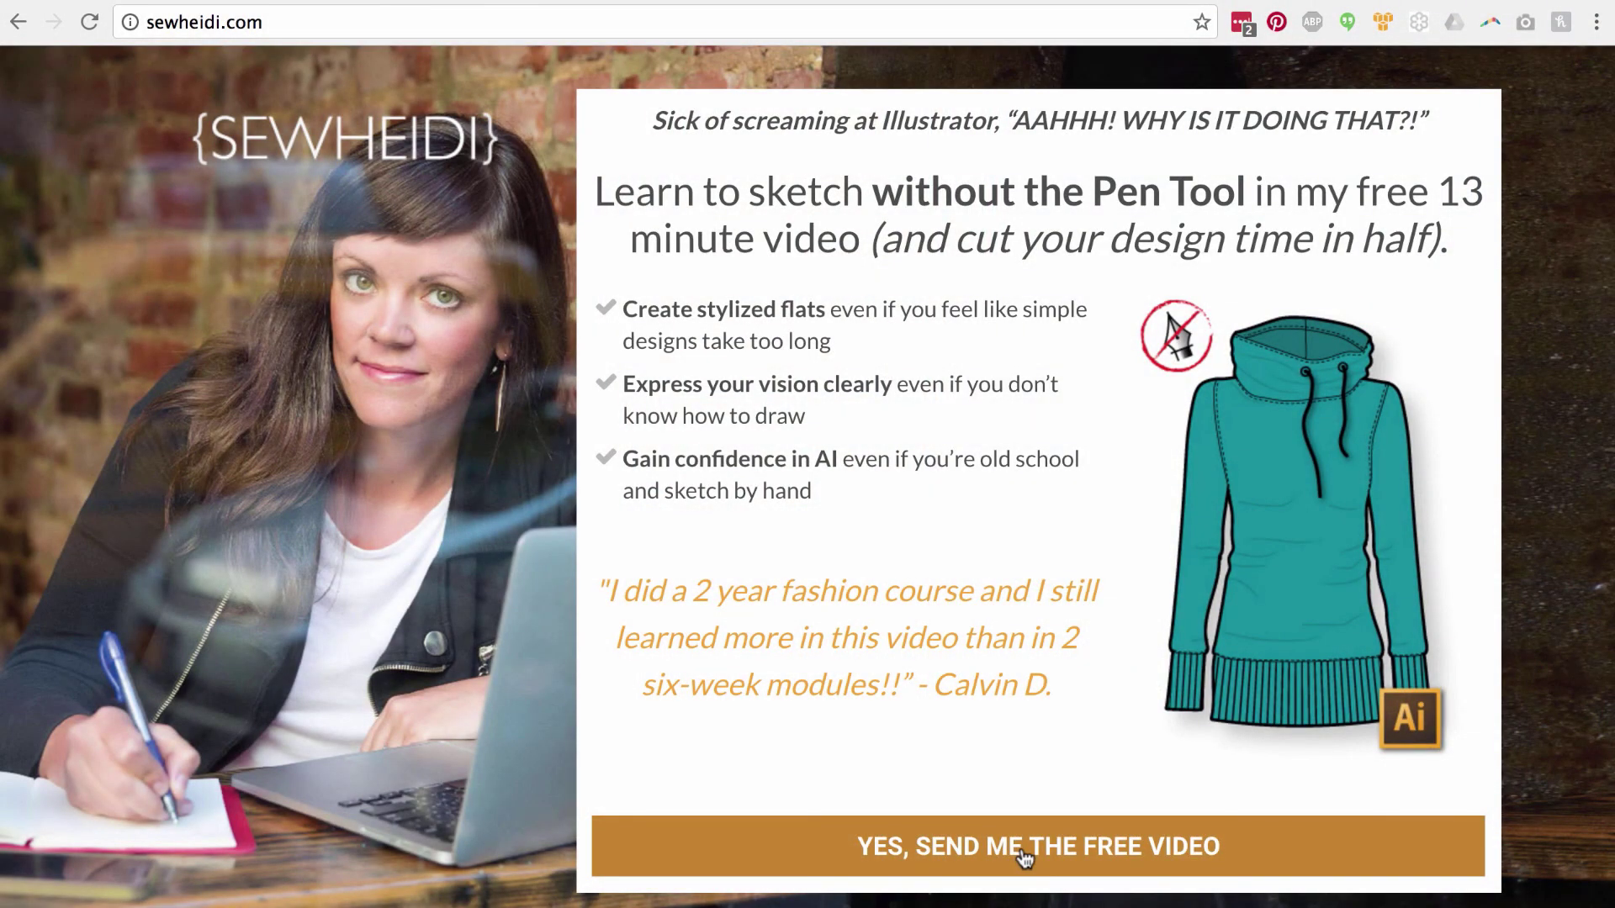
Open the 'YES, SEND ME THE FREE VIDEO' signup form, enter the e-mail address, then go to First Name
left_click(1024, 856)
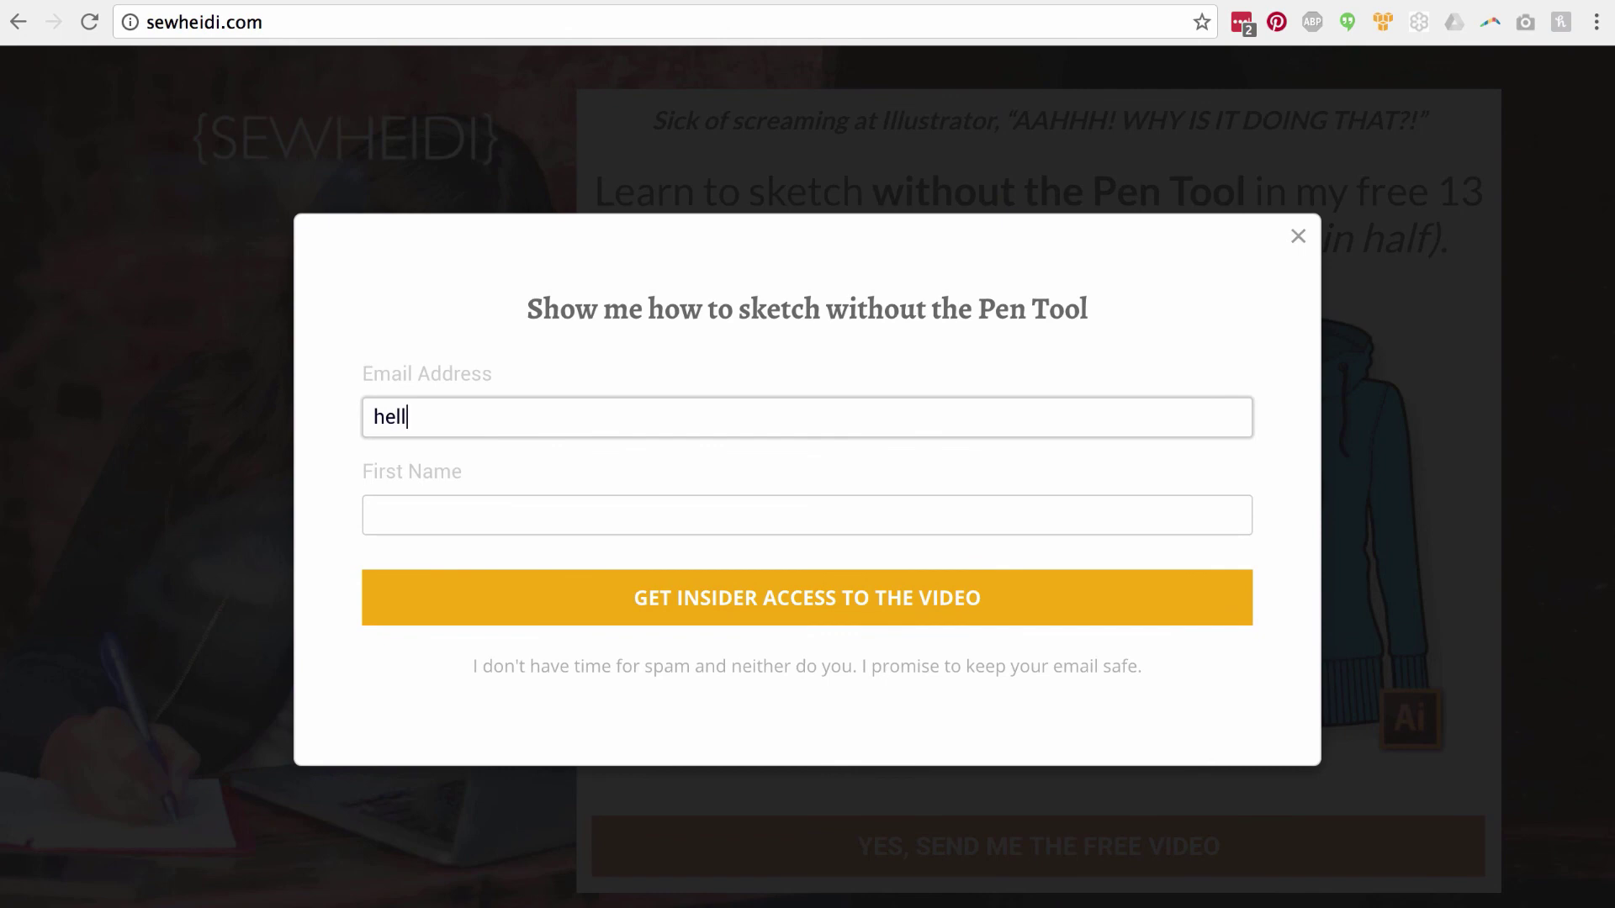
left_click(374, 515)
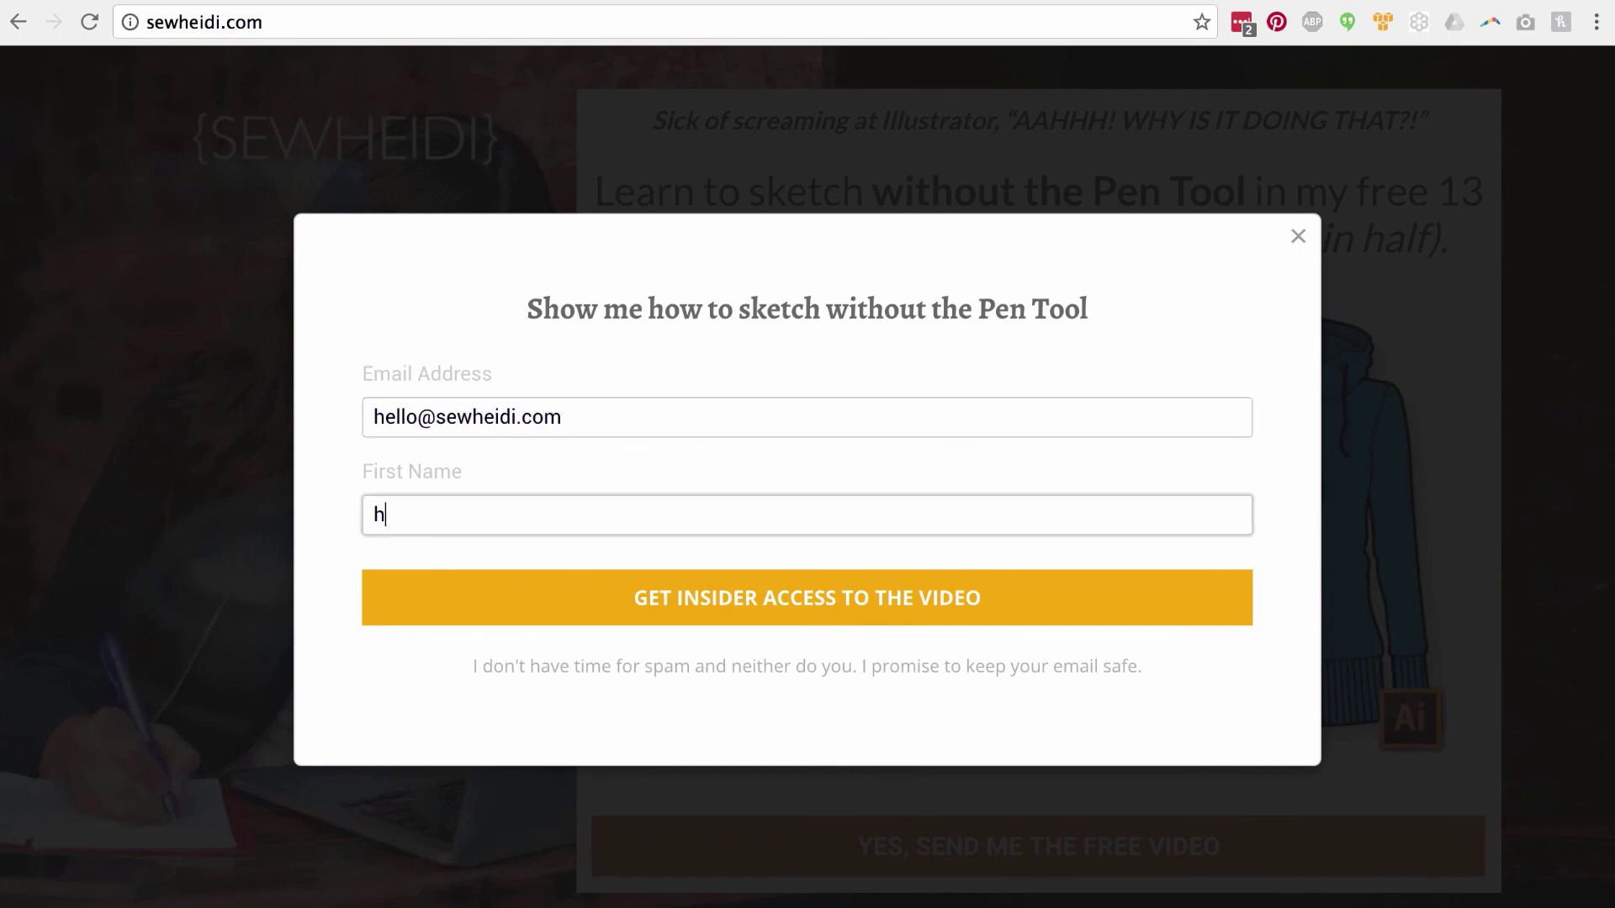